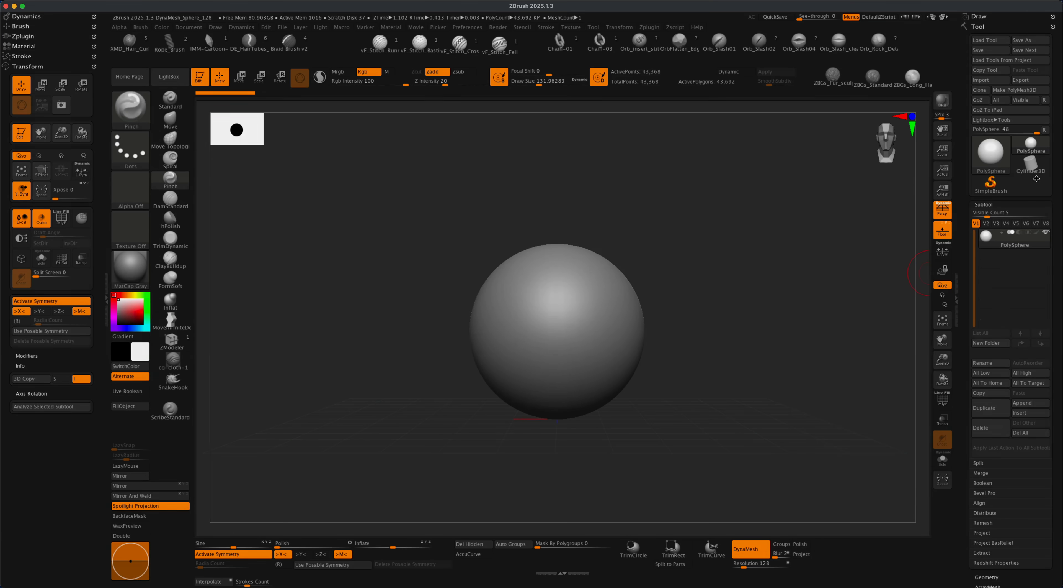
Insert a Cylinder3D primitive as a new subtool alongside the PolySphere
left_click(1029, 413)
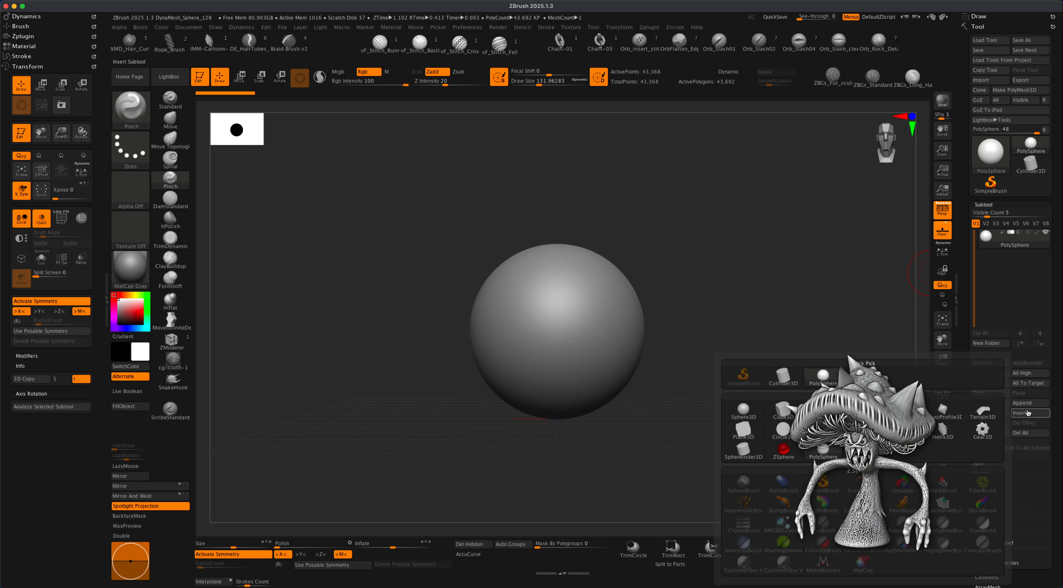
left_click(823, 411)
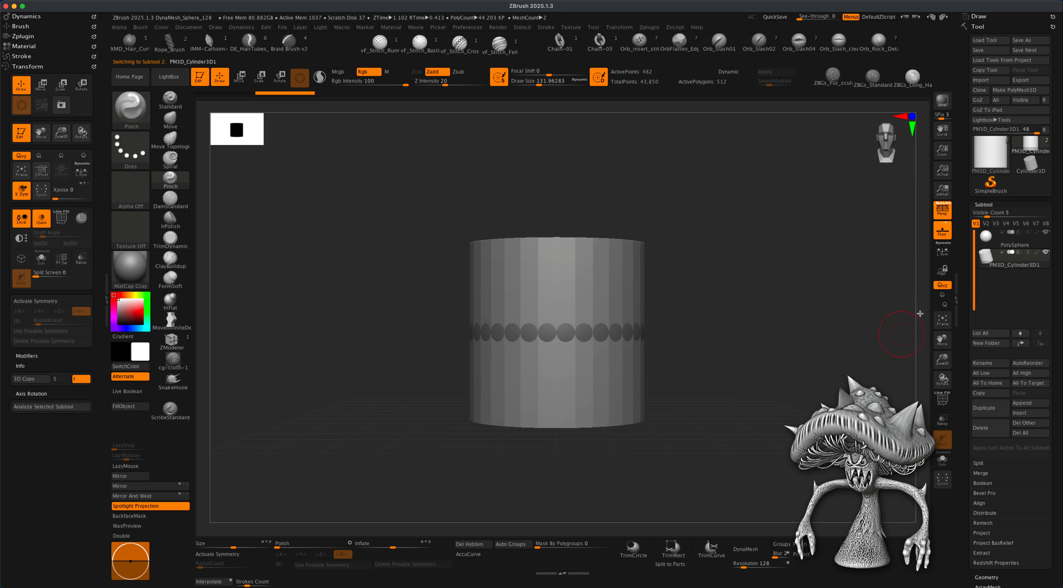
left_click_drag(920, 314, 778, 351)
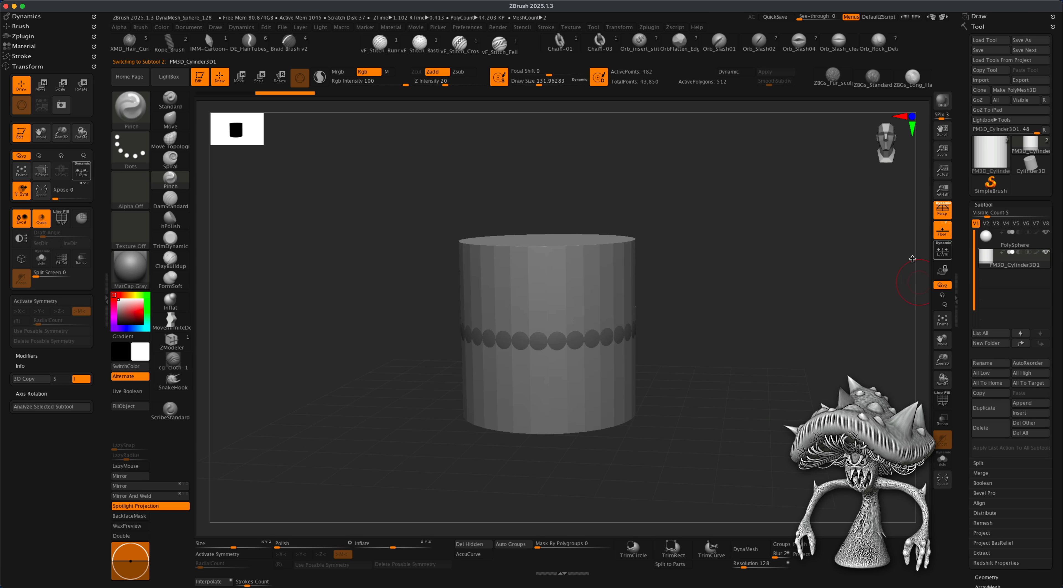
left_click_drag(913, 258, 745, 344)
Delete the PolySphere subtool so that the cylinder is the only subtool
left_click(1046, 233)
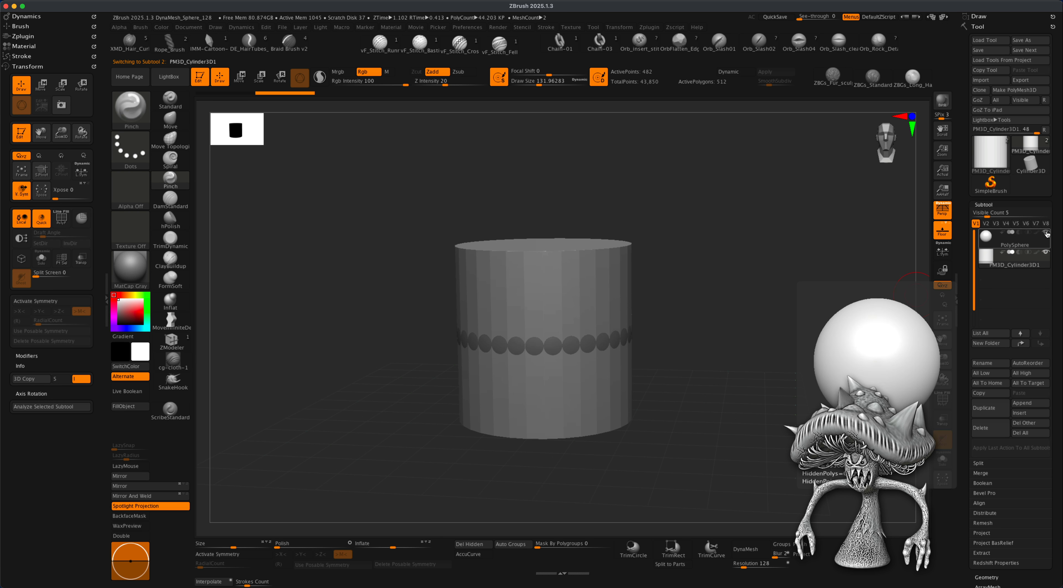
left_click(1027, 238)
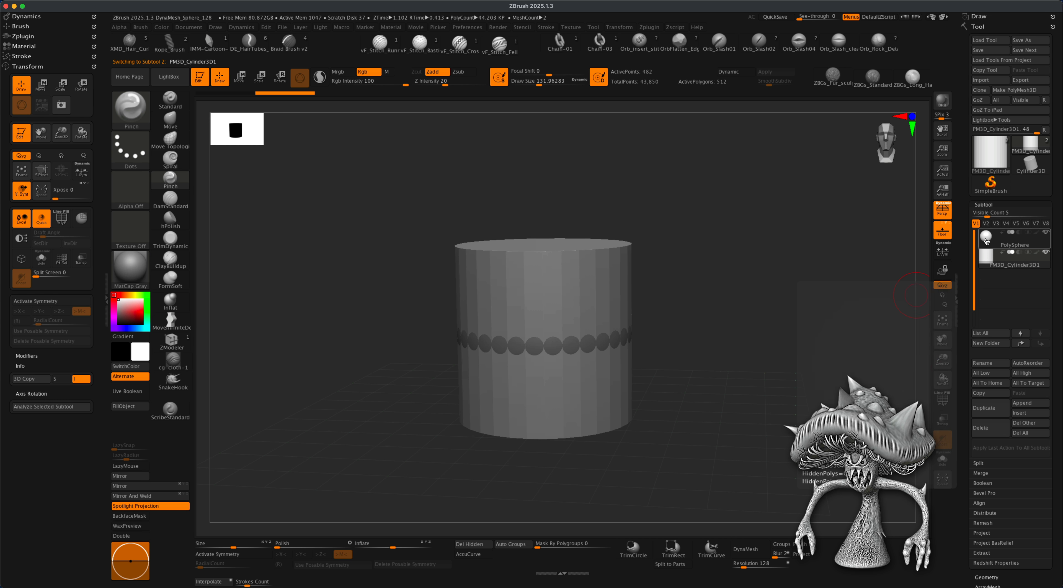
left_click(975, 433)
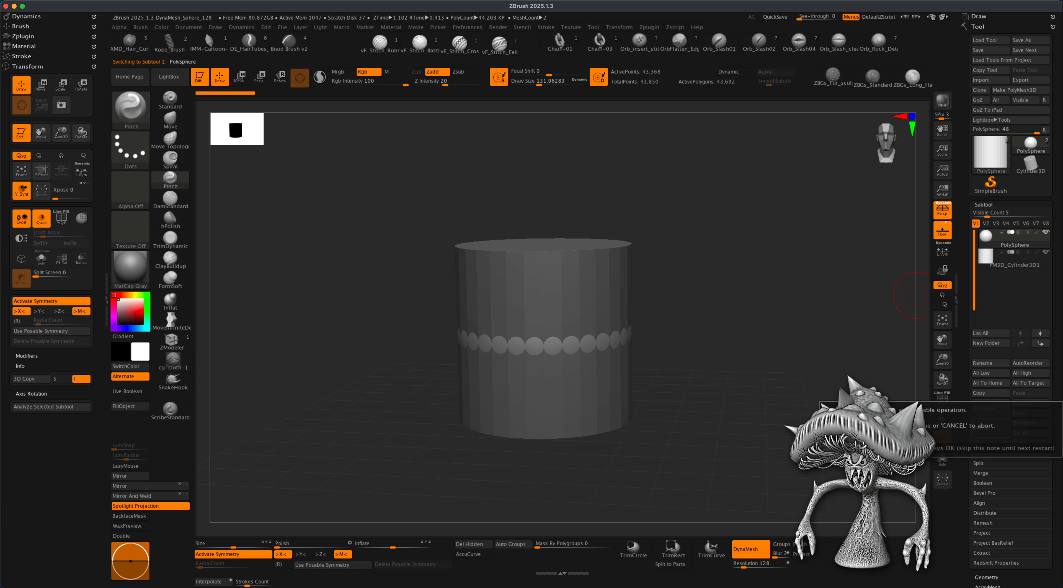
left_click(840, 448)
mouse_move(799, 363)
left_mouse_down()
mouse_move(779, 375)
mouse_move(765, 368)
mouse_move(791, 365)
left_mouse_up()
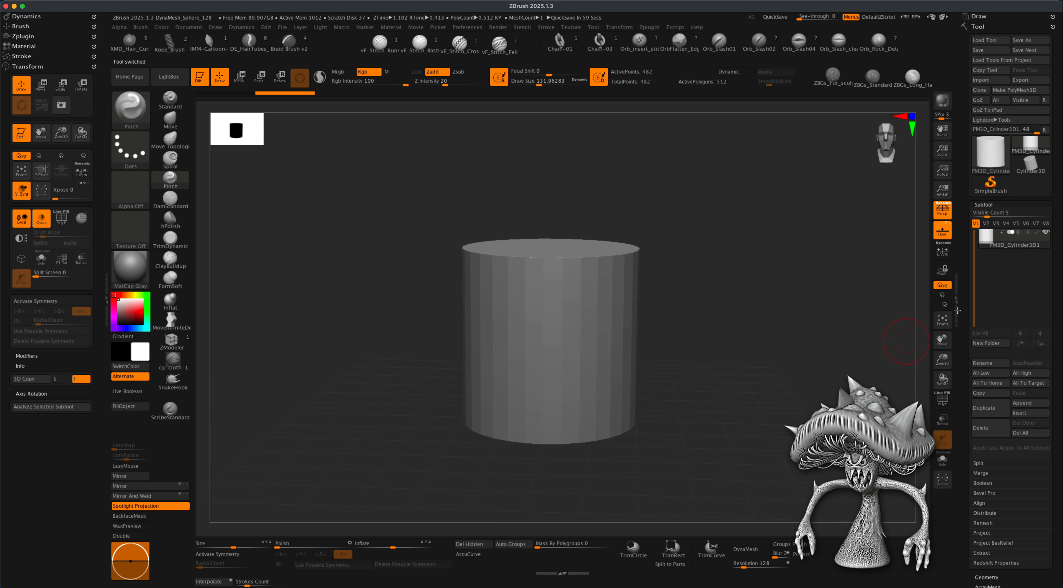
Apply the Taper deformer to widen the cylinder's base, straighten the flared sides, and accept the deformation
scroll(723, 299, "up", 5)
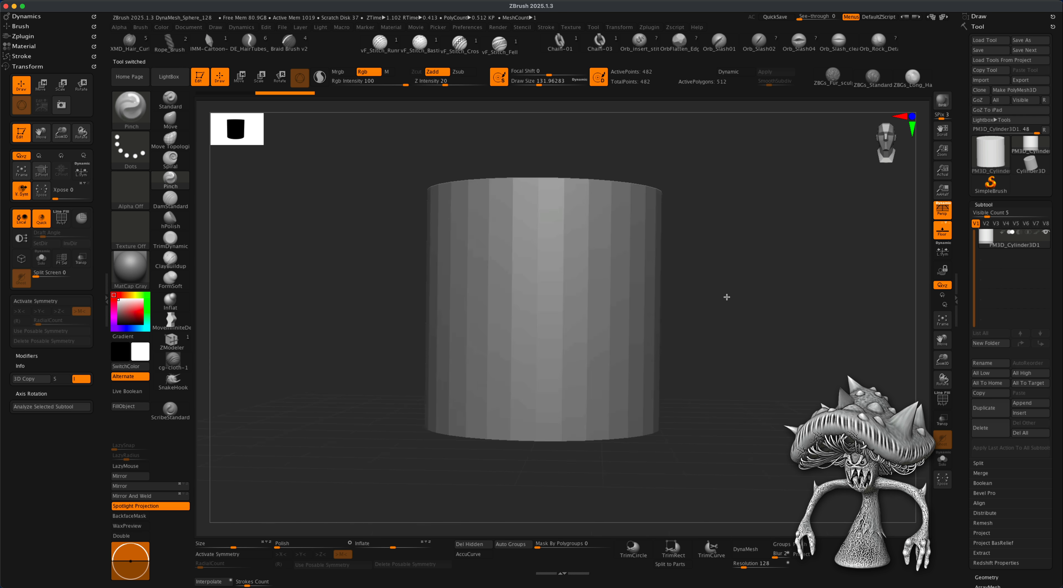
left_click_drag(727, 297, 710, 330)
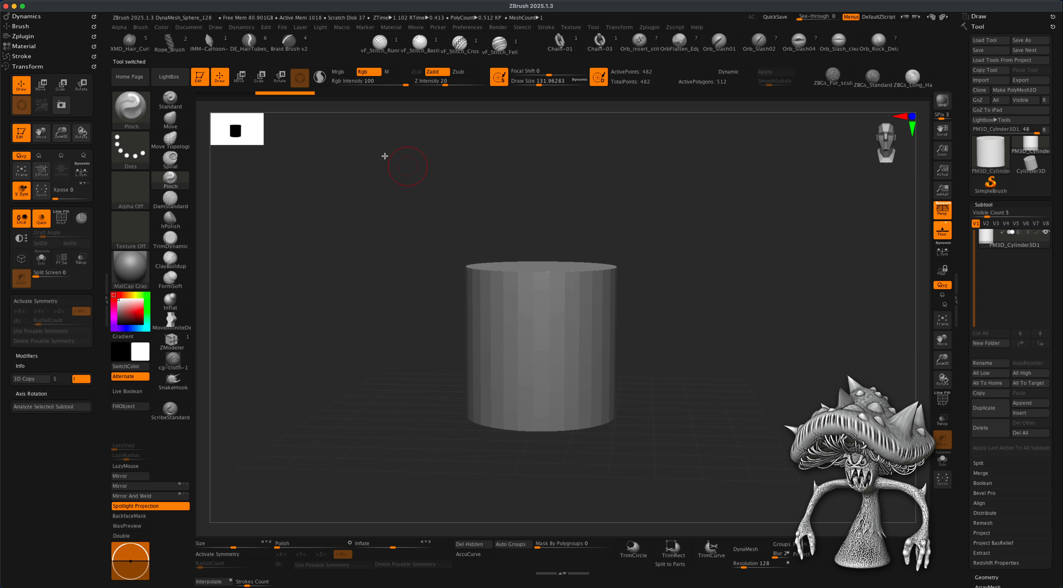
key("w")
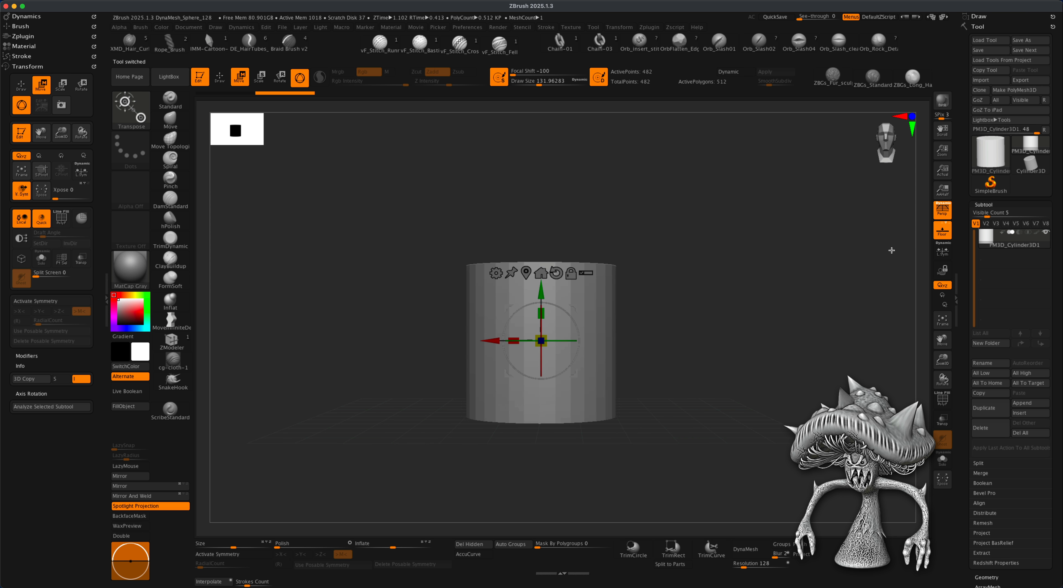
left_click(502, 277)
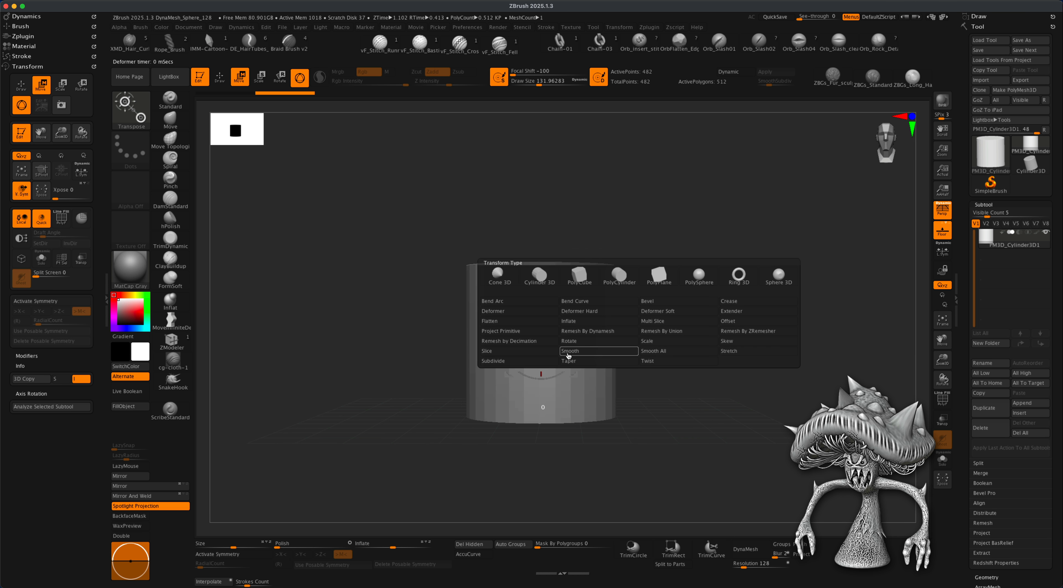
left_click(578, 352)
left_click_drag(539, 423, 542, 443)
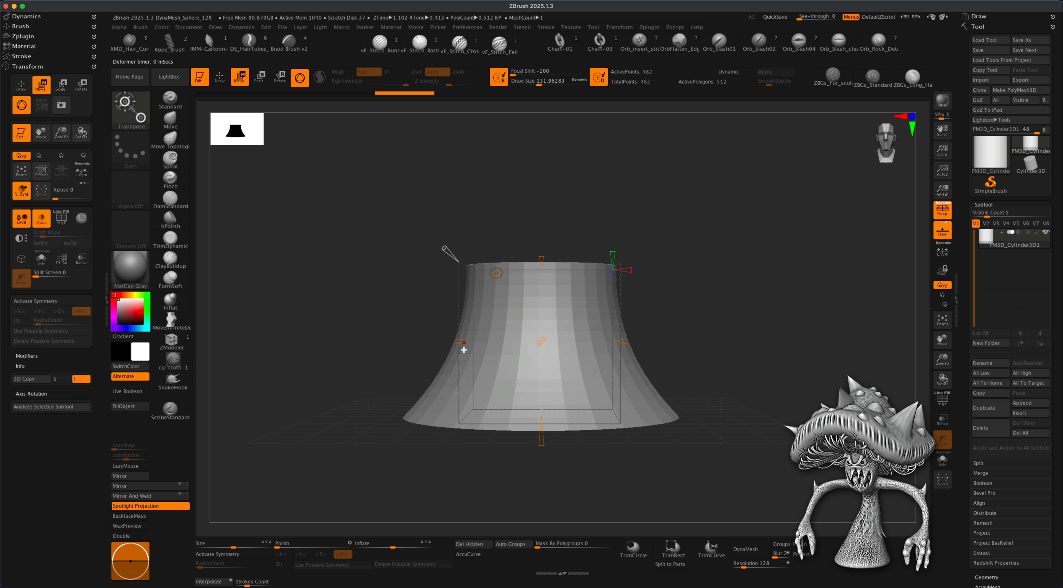
left_click_drag(442, 247, 463, 262)
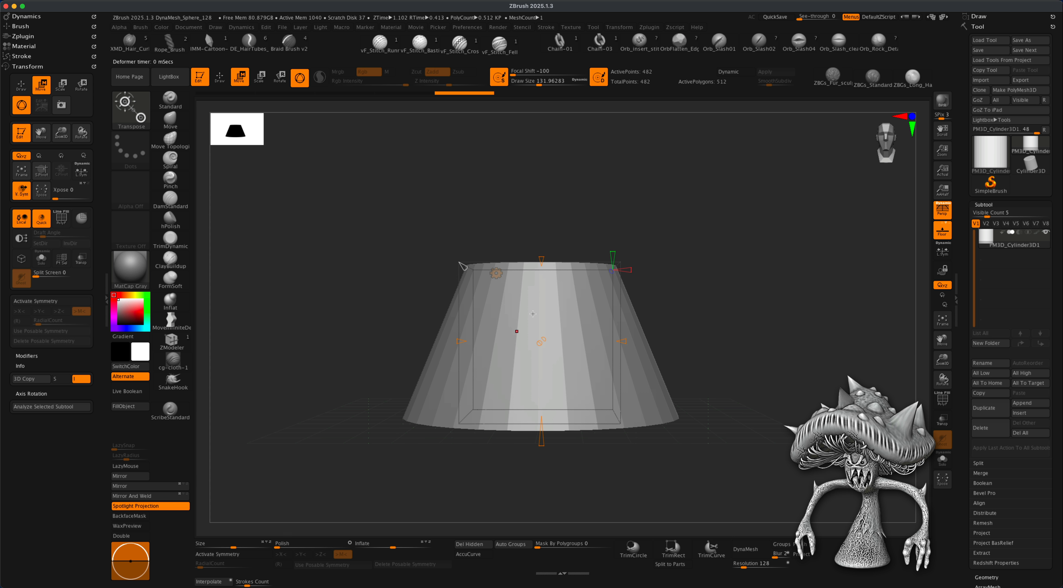
left_click_drag(712, 316, 717, 338)
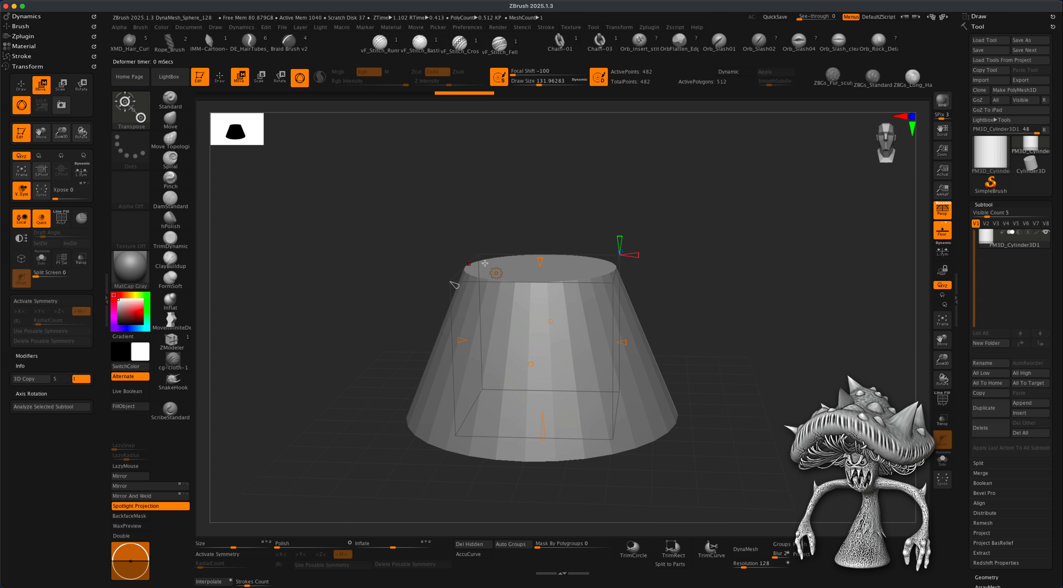
left_click(498, 272)
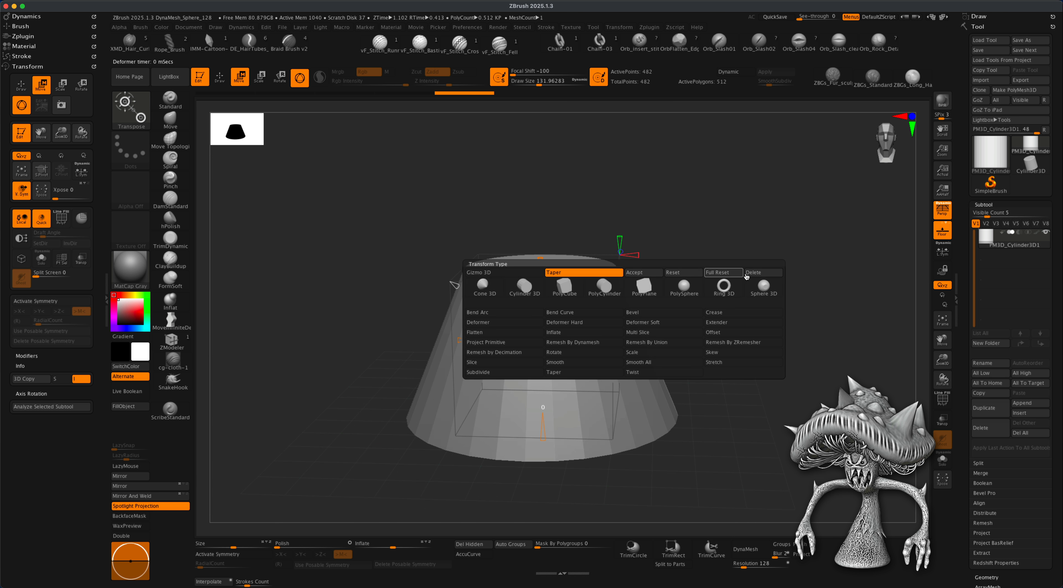
left_click(648, 275)
Scale the tapered cylinder narrower in width and depth, and stretch it vertically into a tall cone-like stem
mouse_move(742, 333)
left_mouse_down("shift")
mouse_move(730, 337)
mouse_move(755, 308)
mouse_move(743, 339)
left_mouse_up("shift")
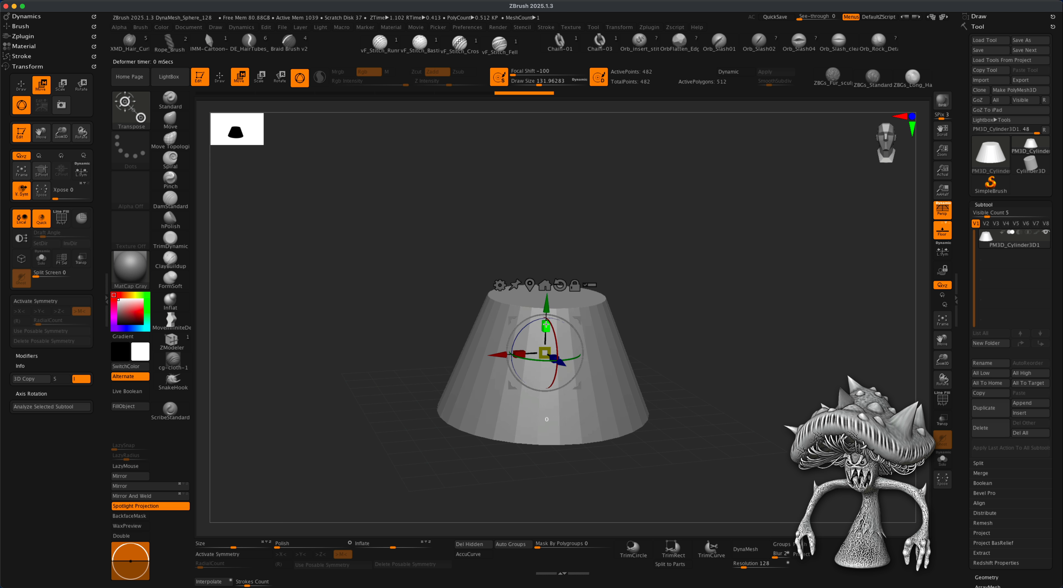
left_click_drag(546, 324, 491, 369)
left_click_drag(665, 361, 665, 348)
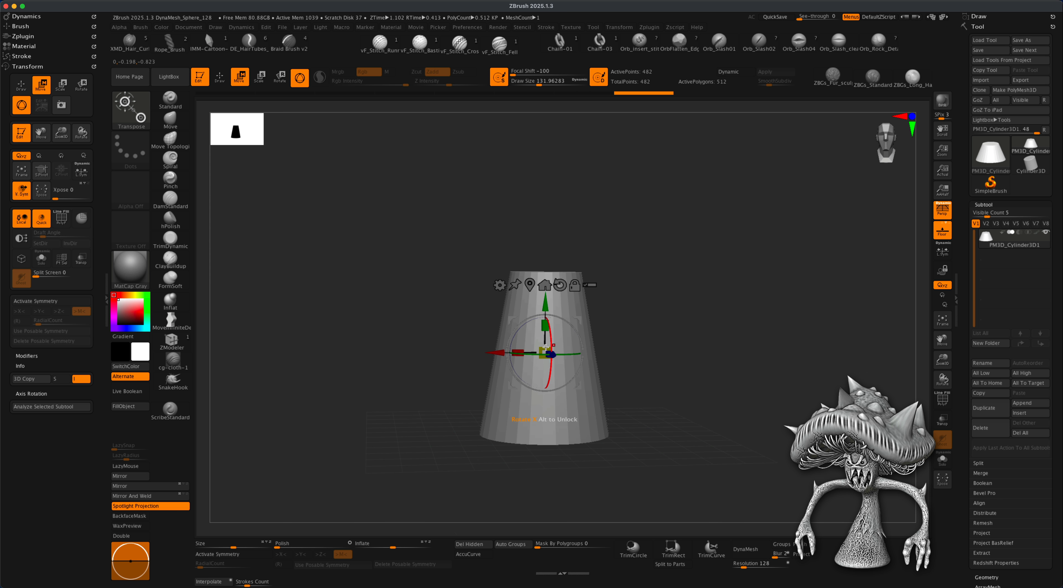
left_click_drag(545, 325, 566, 295)
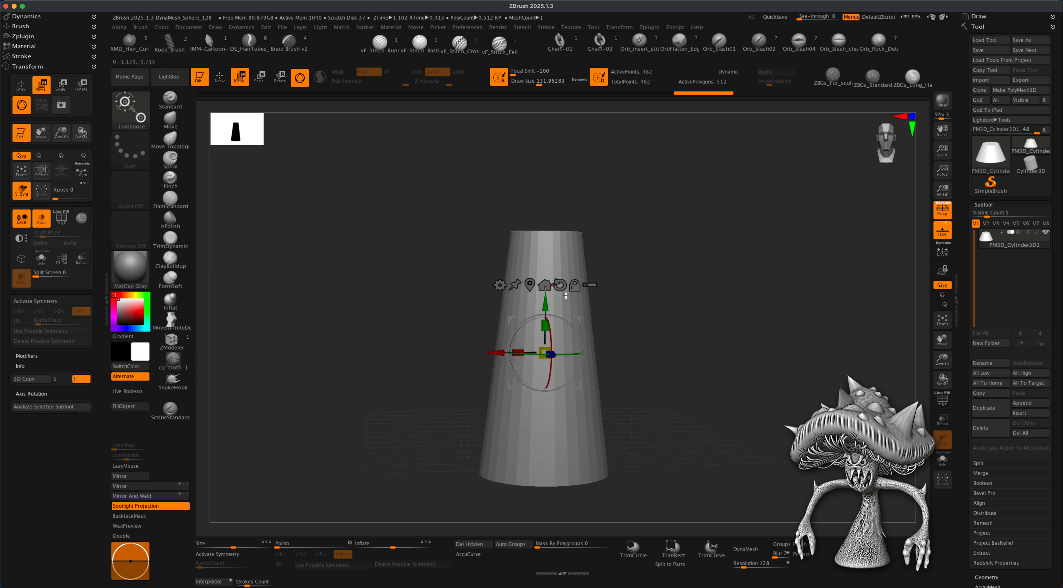
Subdivide the tall tapered cylinder four times to round and smooth its surface
mouse_move(667, 364)
left_mouse_down("alt")
mouse_move(662, 328)
mouse_move(650, 339)
mouse_move(665, 337)
mouse_move(659, 365)
mouse_move(625, 311)
mouse_move(655, 373)
mouse_move(671, 376)
mouse_move(667, 335)
mouse_move(666, 358)
left_mouse_up("alt")
left_click_drag(635, 316, 619, 279)
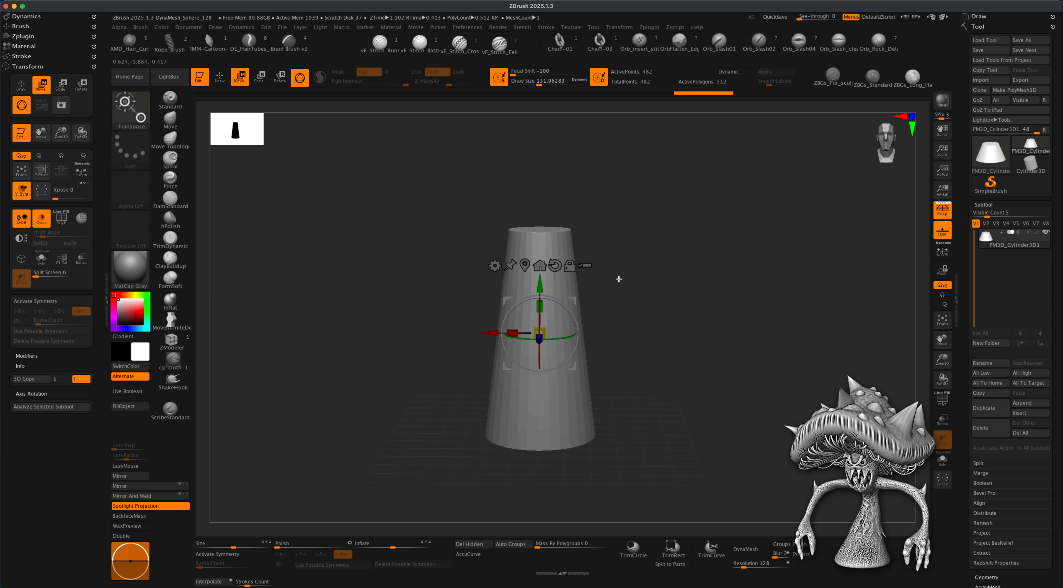
left_click_drag(662, 330, 666, 347, "alt")
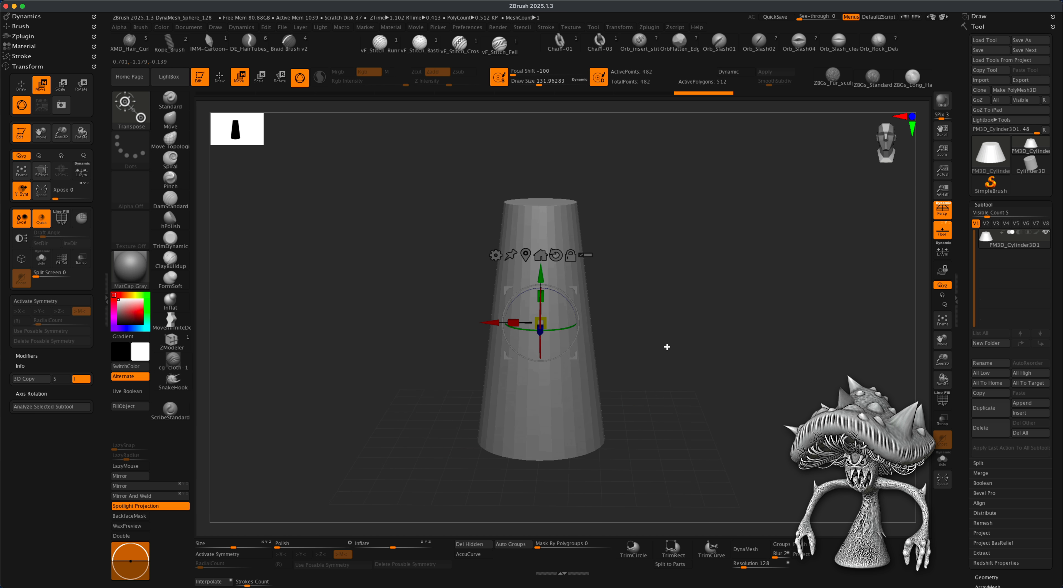
key("ctrl+d")
key("ctrl+d")
key("ctrl+d")
key("ctrl+d")
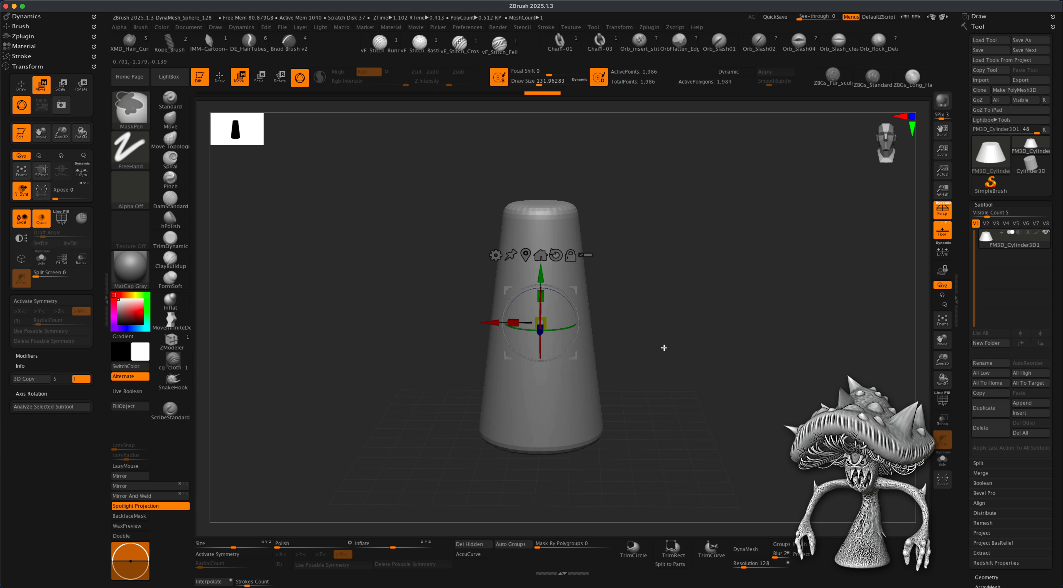
left_click_drag(660, 290, 674, 302)
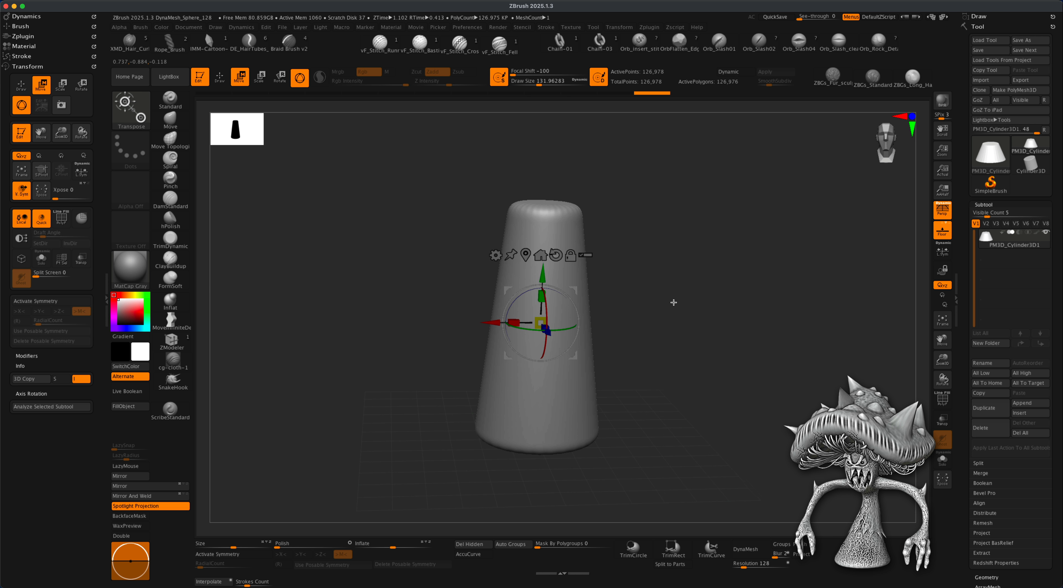
Delete the lower subdivision levels and turn the mesh into a DynaMesh at resolution 128
left_click(989, 577)
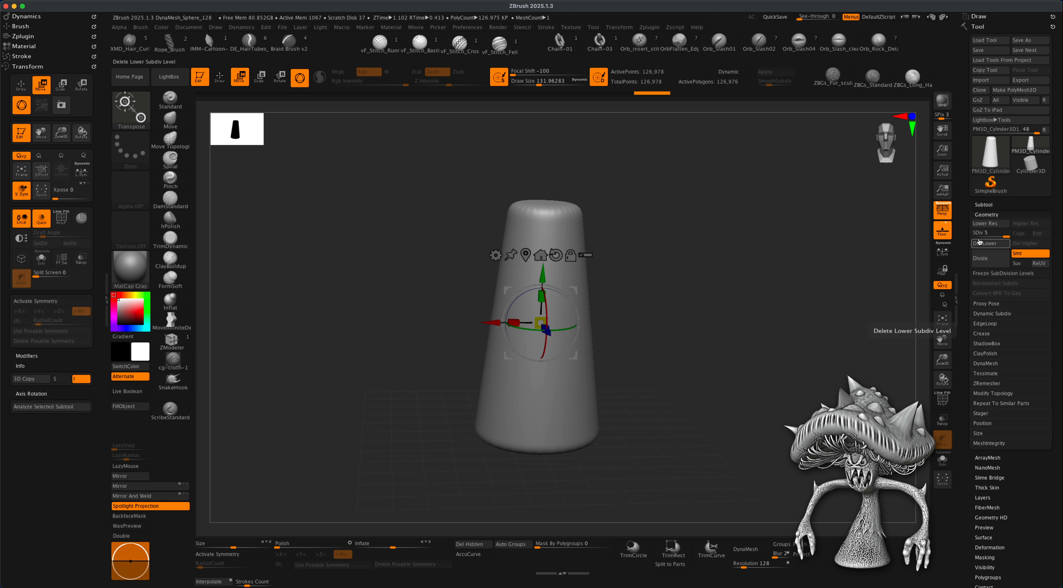
left_click(990, 243)
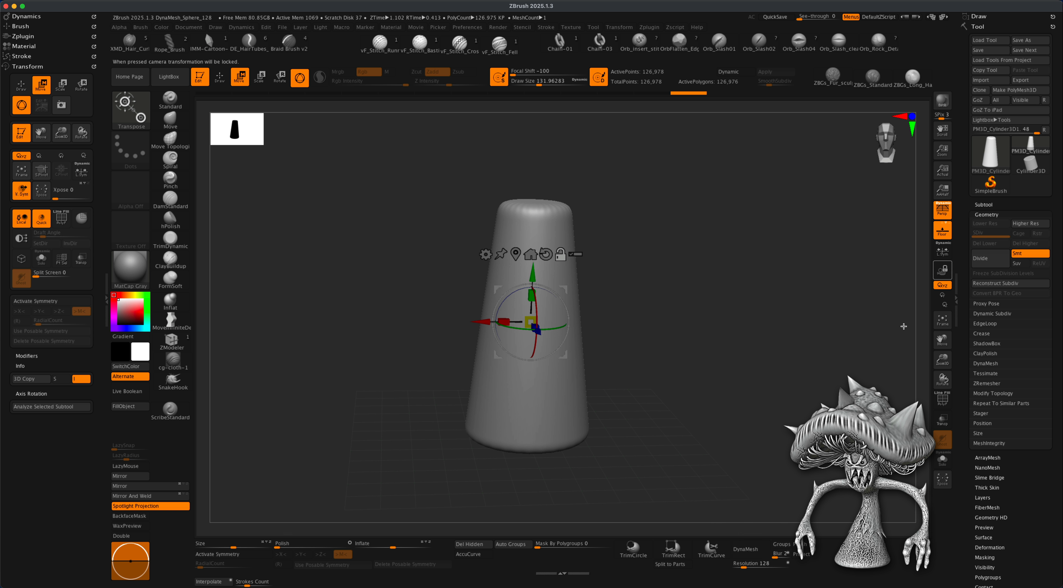
left_click(749, 549)
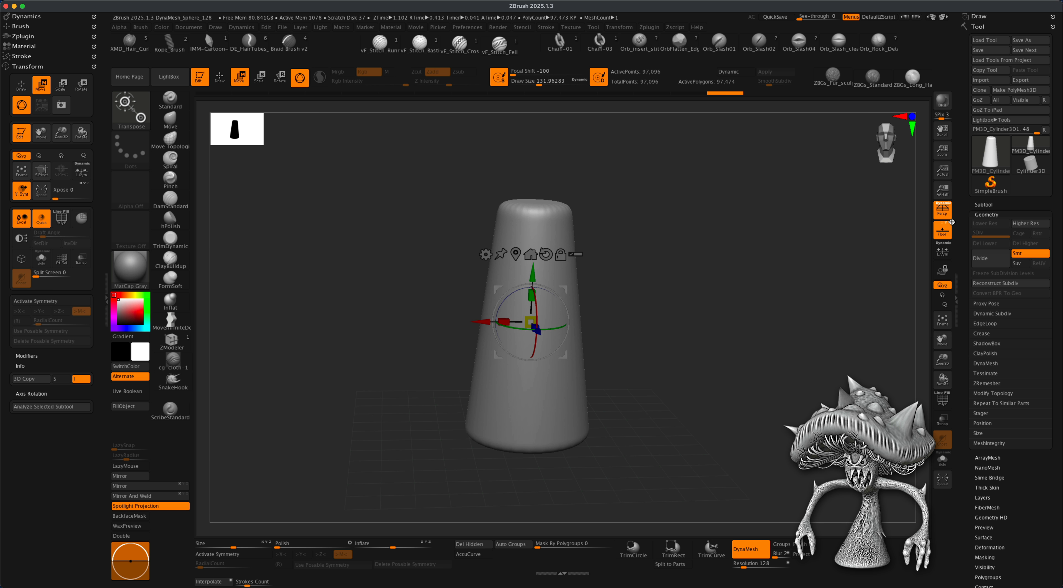
left_click_drag(772, 351, 764, 351)
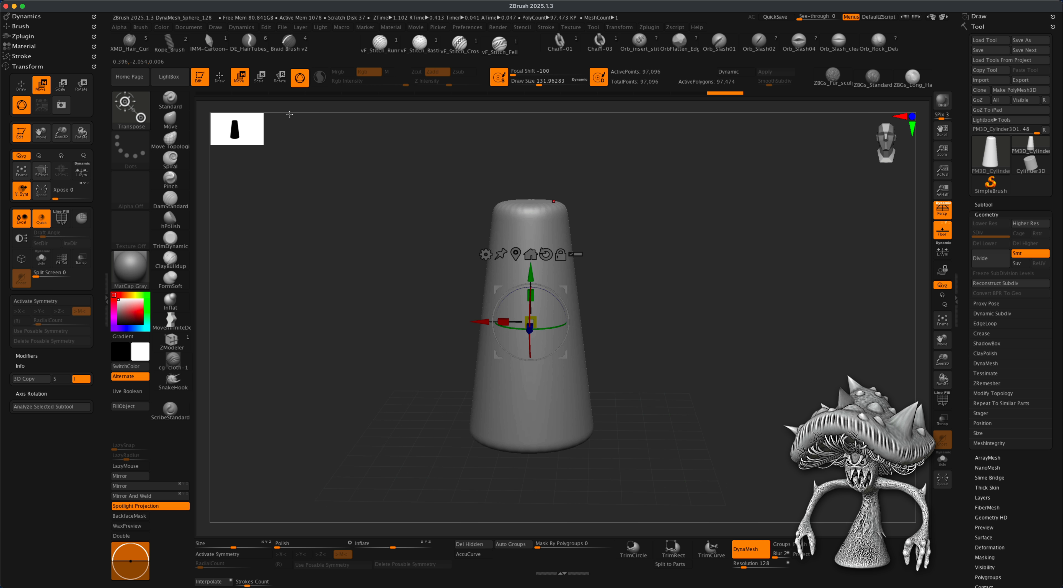
Return to Draw mode and polish the whole stem mesh to even out the streaks around its top
key("q")
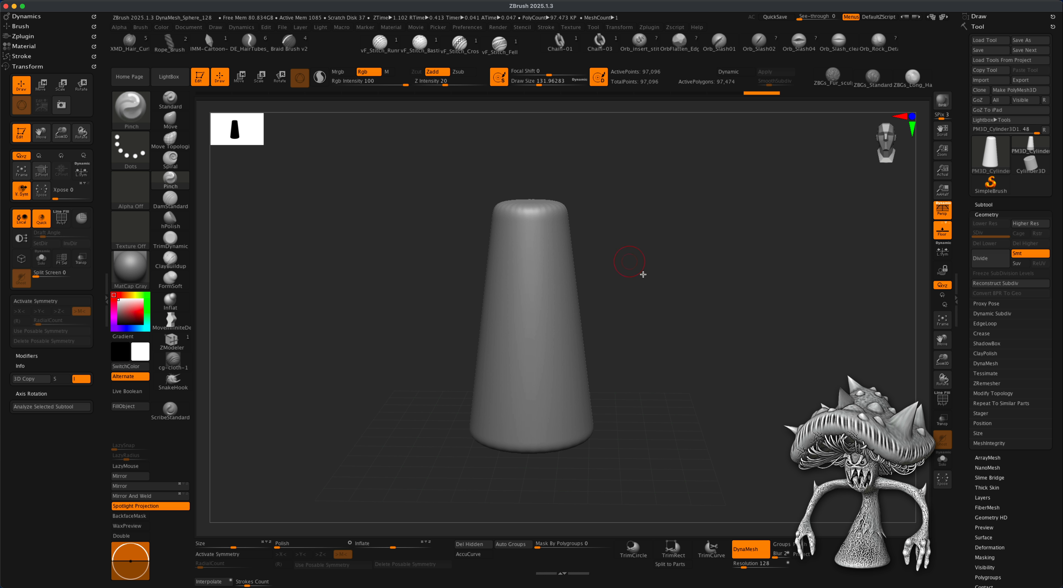
left_click_drag(684, 344, 686, 349)
mouse_move(698, 260)
left_mouse_down()
mouse_move(696, 275)
mouse_move(684, 274)
left_mouse_up()
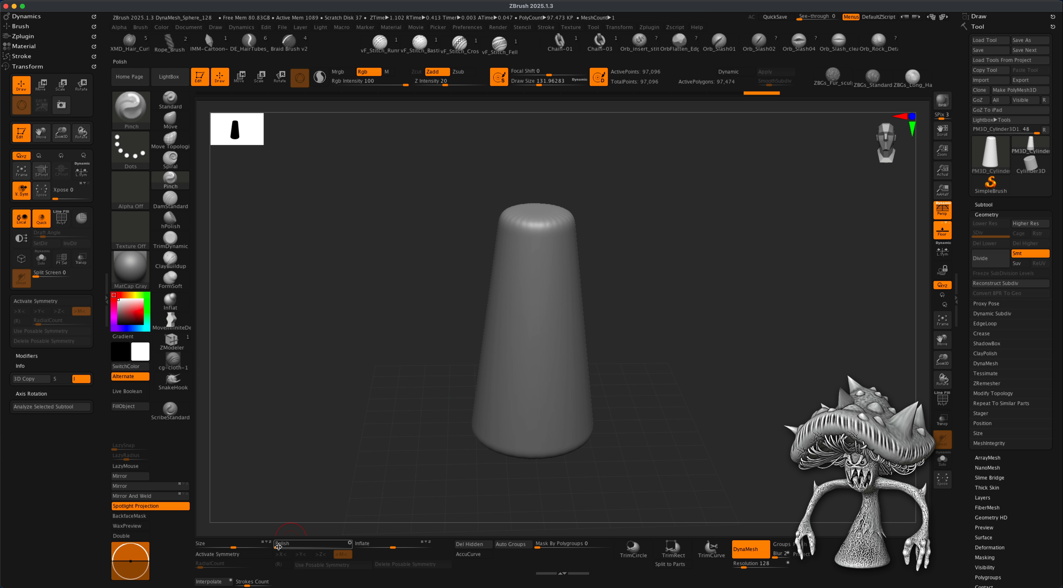
left_click(345, 544)
left_click_drag(353, 543, 354, 544)
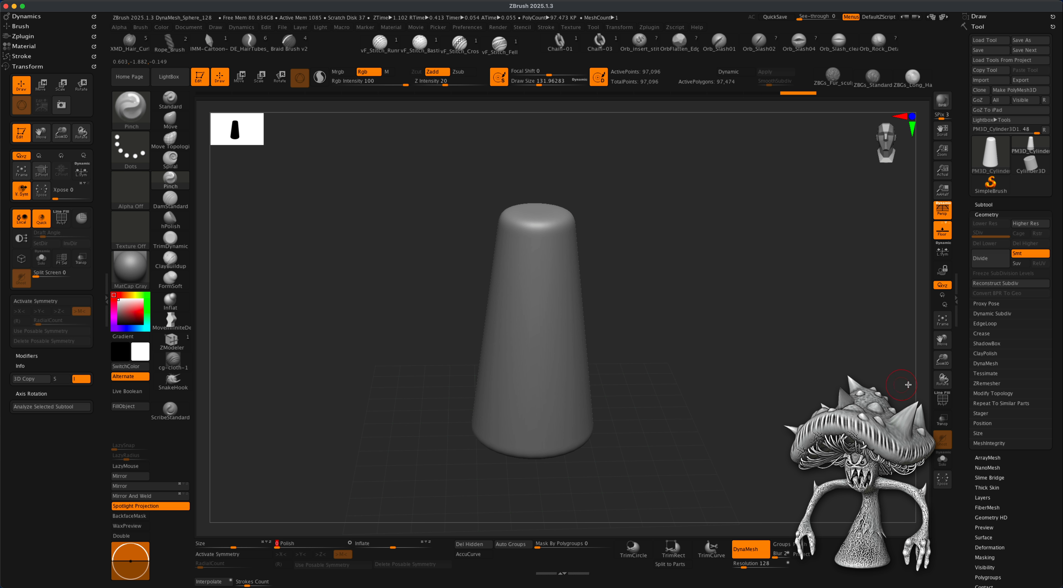
Check the stem's polyframe, then polish the mesh again and smooth the ridges on its underside at draw size 393
left_click(940, 399)
left_click_drag(888, 388, 728, 341)
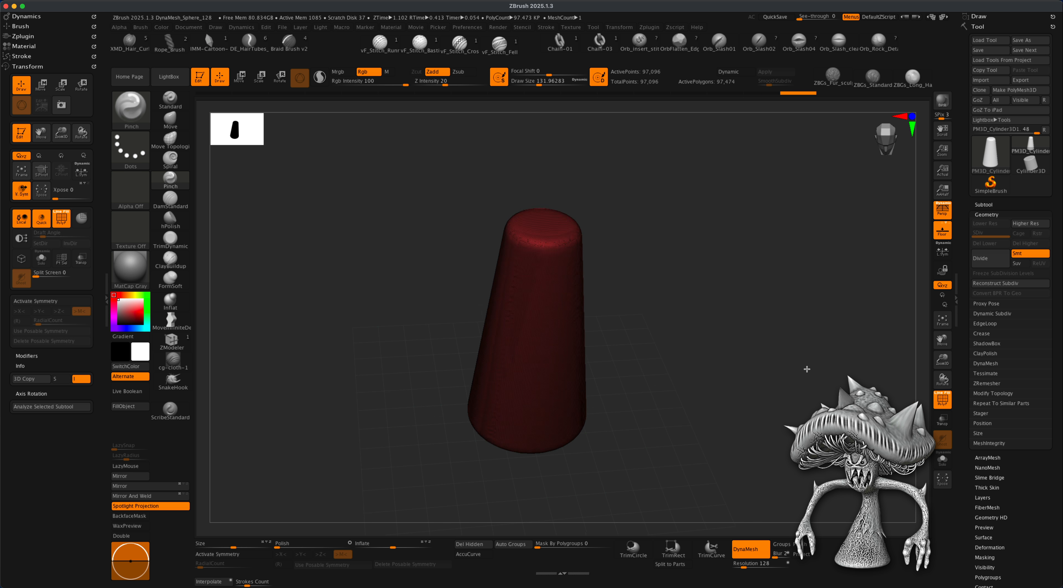
left_click_drag(802, 367, 646, 328)
left_click(943, 403)
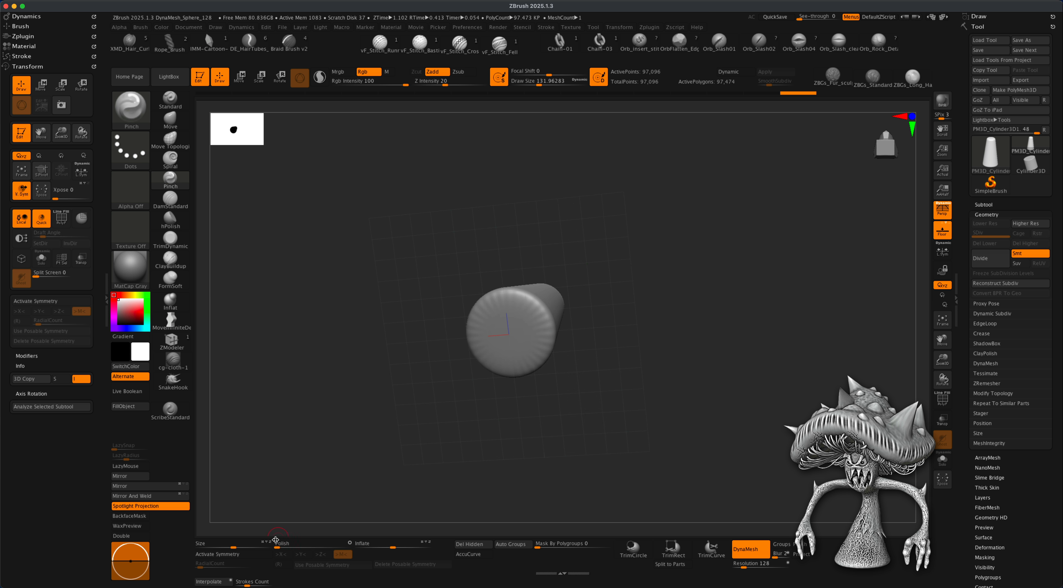
left_click_drag(275, 544, 354, 542)
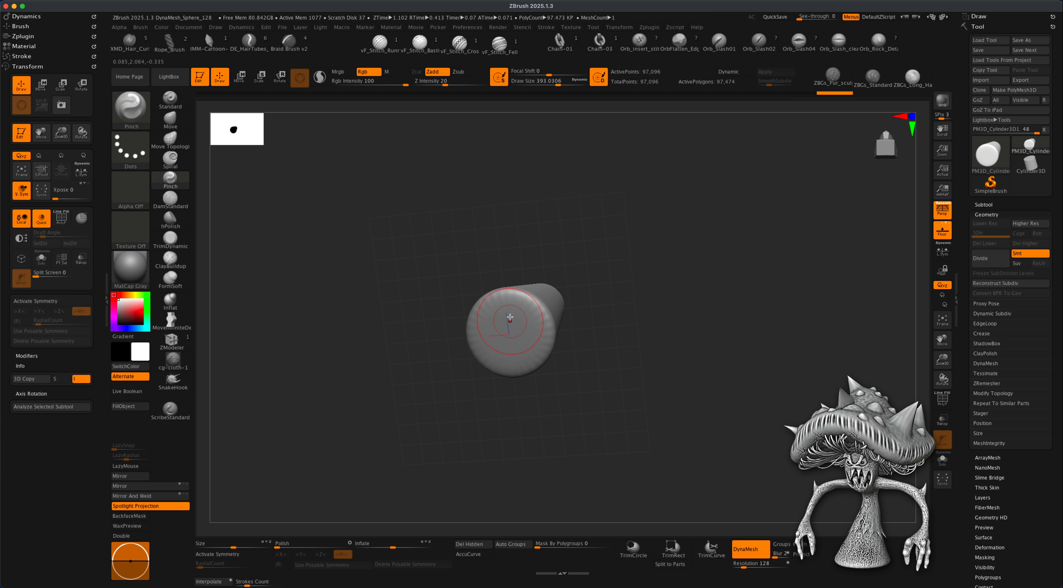
key("shift")
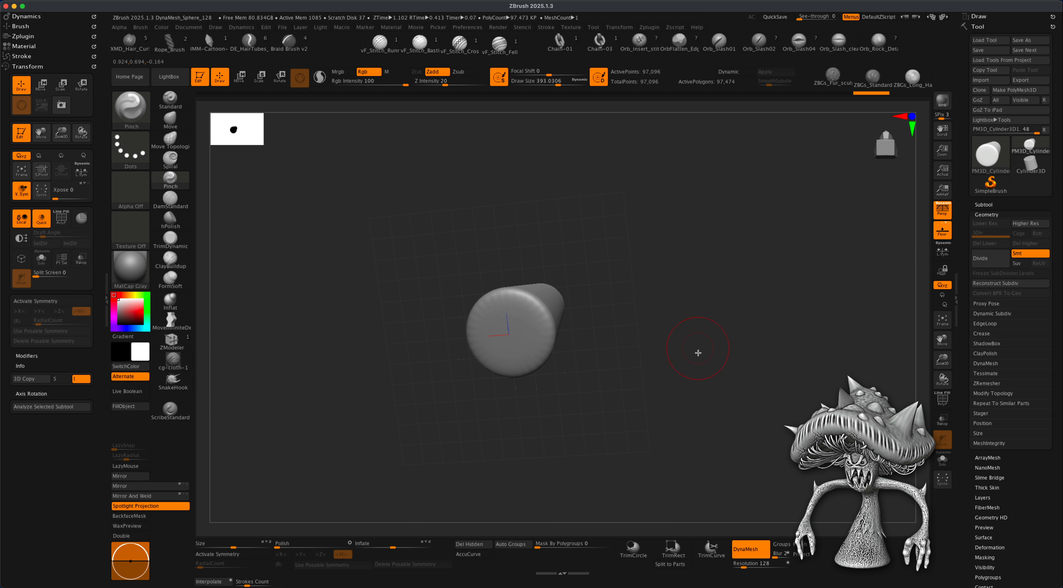
Choose the SnakeHook brush, dismiss its note and activate Sculptris Pro mode
left_click_drag(698, 353, 705, 427, "shift")
left_click_drag(690, 324, 722, 424, "alt")
mouse_move(708, 351)
left_mouse_down("alt")
mouse_move(712, 399)
mouse_move(705, 360)
mouse_move(690, 392)
mouse_move(691, 382)
left_mouse_up("alt")
mouse_move(672, 336)
left_mouse_down()
mouse_move(691, 370)
mouse_move(679, 367)
mouse_move(699, 351)
mouse_move(669, 333)
mouse_move(675, 339)
left_mouse_up()
left_click_drag(380, 340, 383, 344)
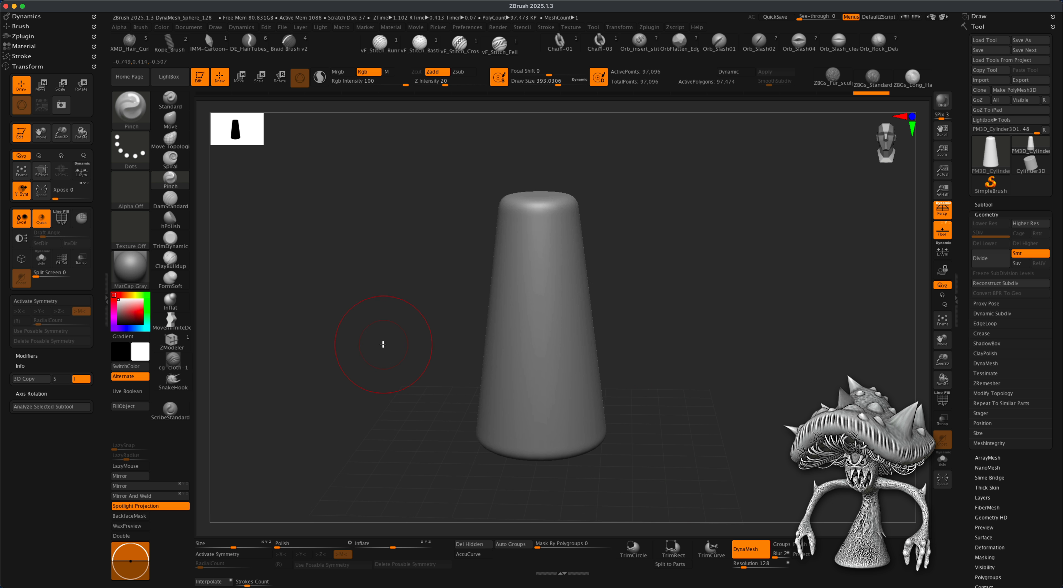
key("b")
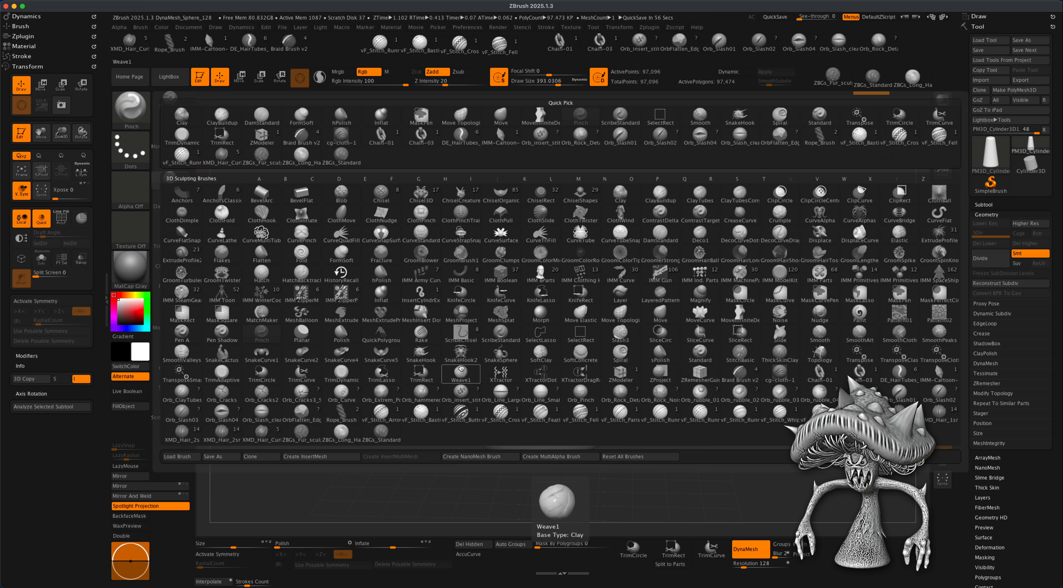
key("s")
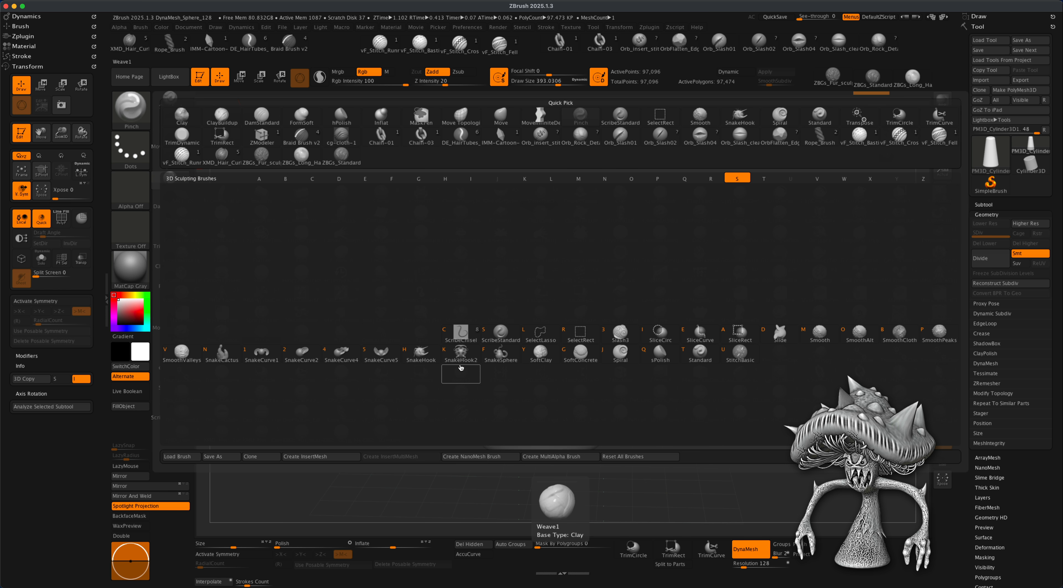
left_click(421, 353)
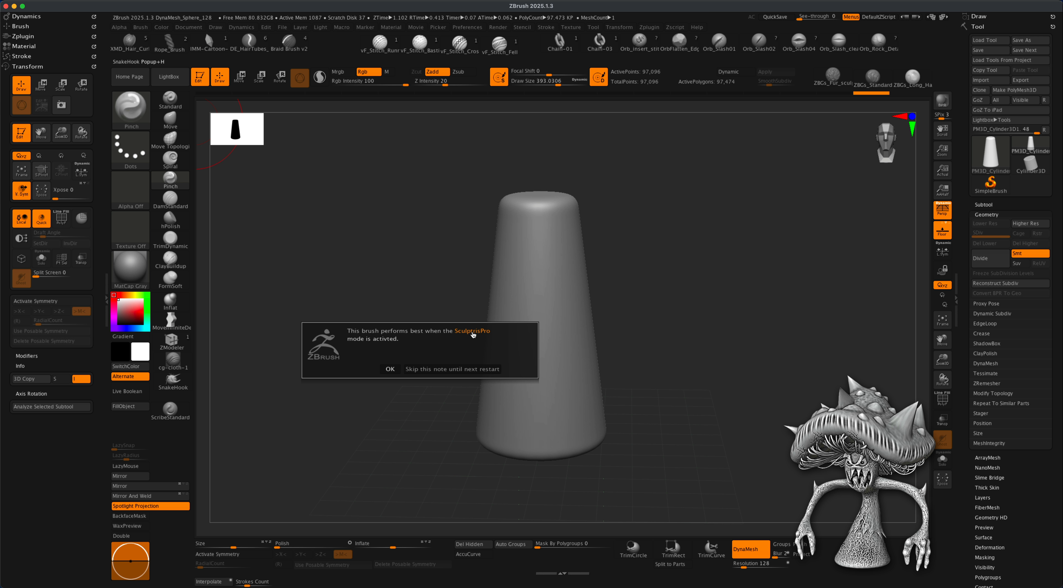
left_click(391, 368)
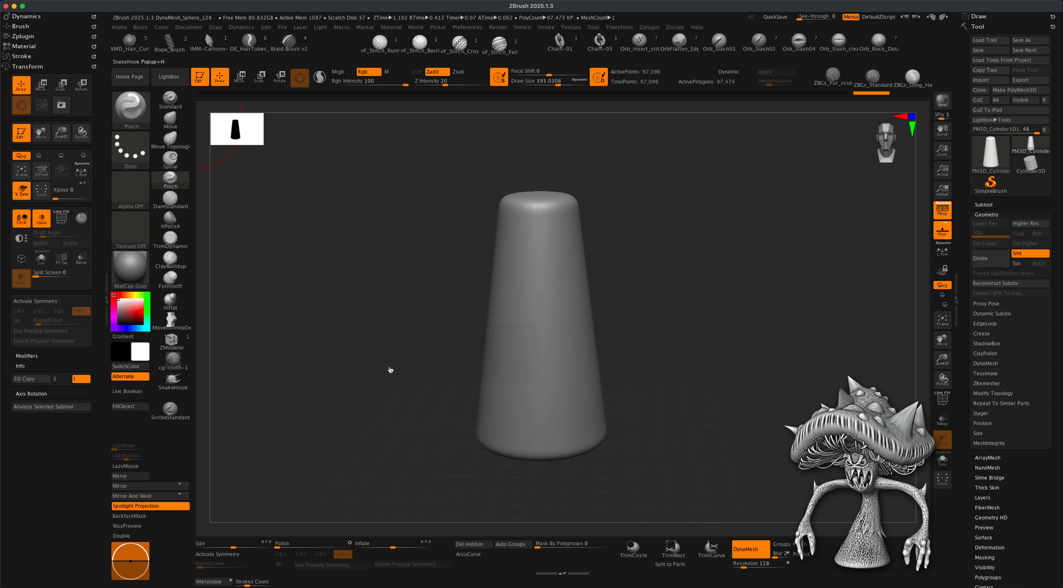
left_click(320, 76)
Set the draw size to about 207 and activate symmetry across X
left_click_drag(414, 317, 430, 316)
key("s")
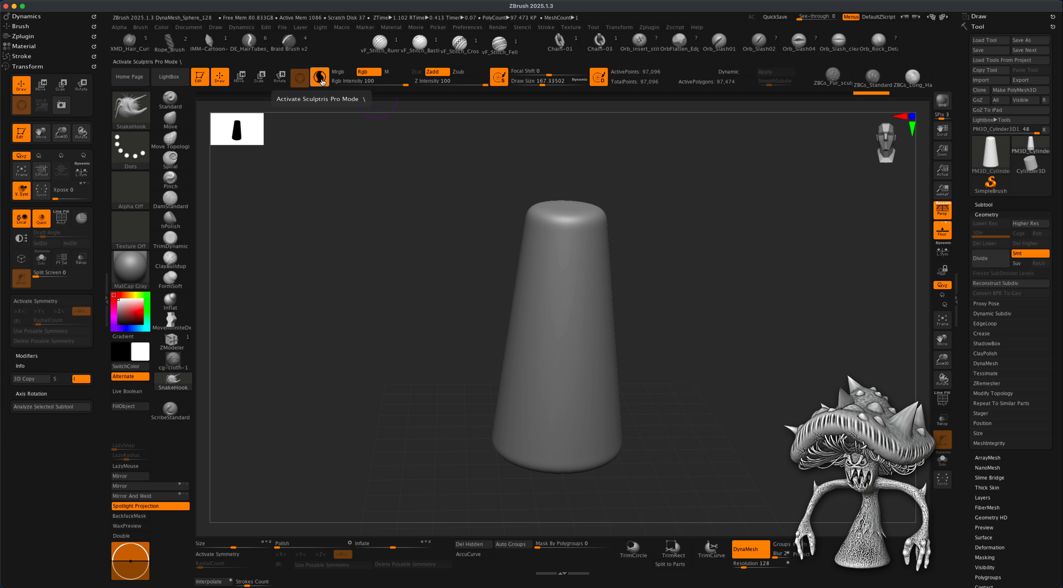
left_click_drag(660, 324, 626, 319)
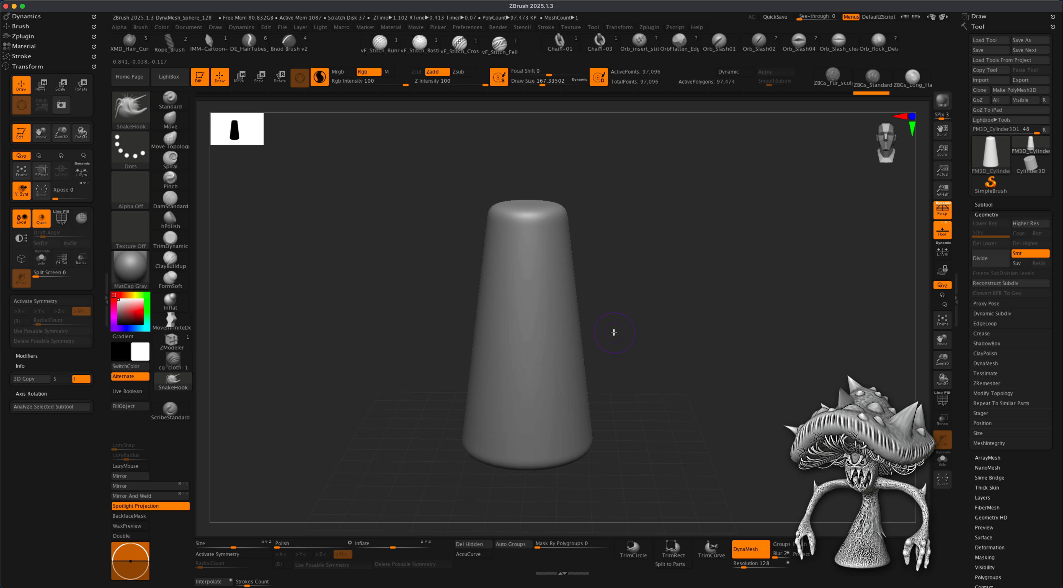
key("s")
left_click_drag(614, 332, 618, 333)
mouse_move(689, 350)
left_mouse_down()
mouse_move(696, 358)
mouse_move(696, 343)
left_mouse_up()
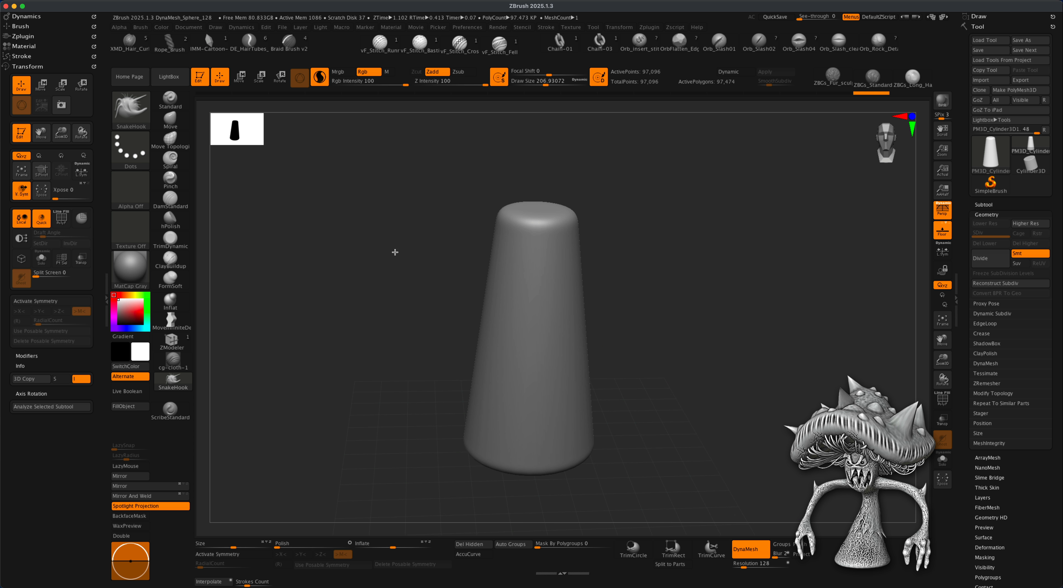
mouse_move(395, 252)
left_mouse_down()
mouse_move(407, 275)
mouse_move(399, 310)
mouse_move(672, 370)
mouse_move(661, 385)
mouse_move(648, 379)
left_mouse_up()
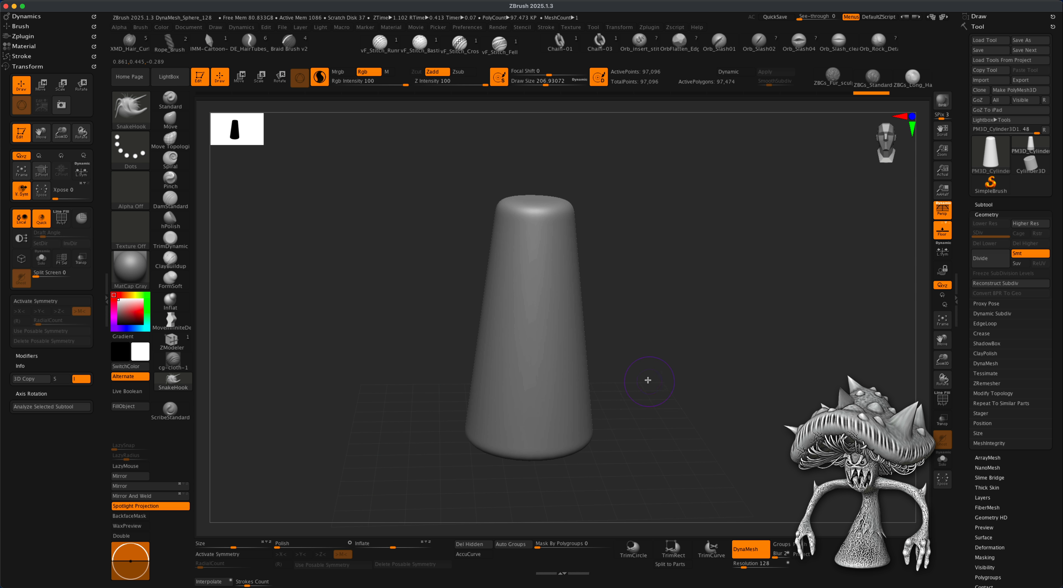
key("x")
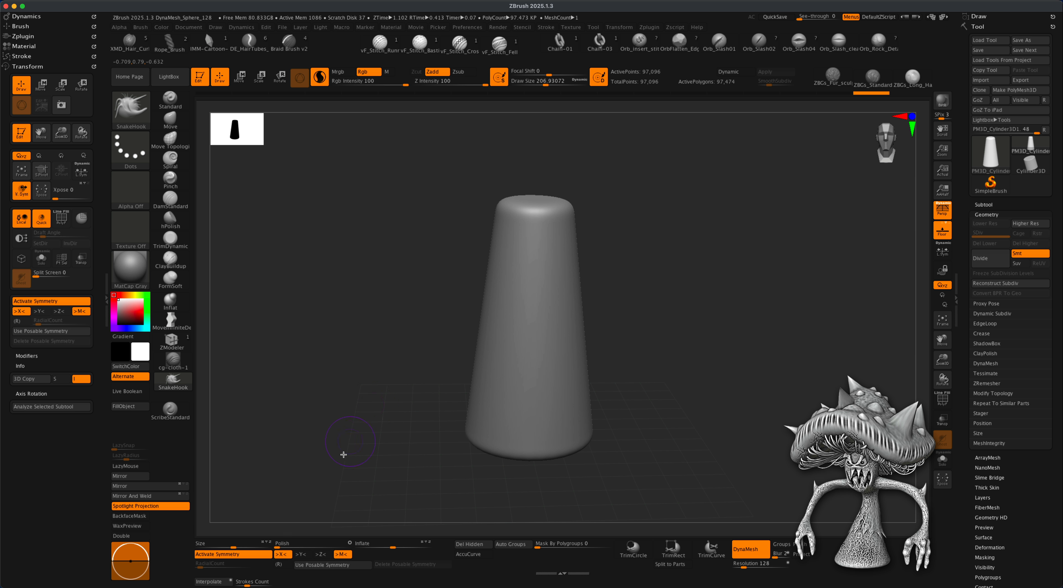
mouse_move(654, 355)
left_mouse_down()
mouse_move(669, 369)
mouse_move(605, 328)
left_mouse_up()
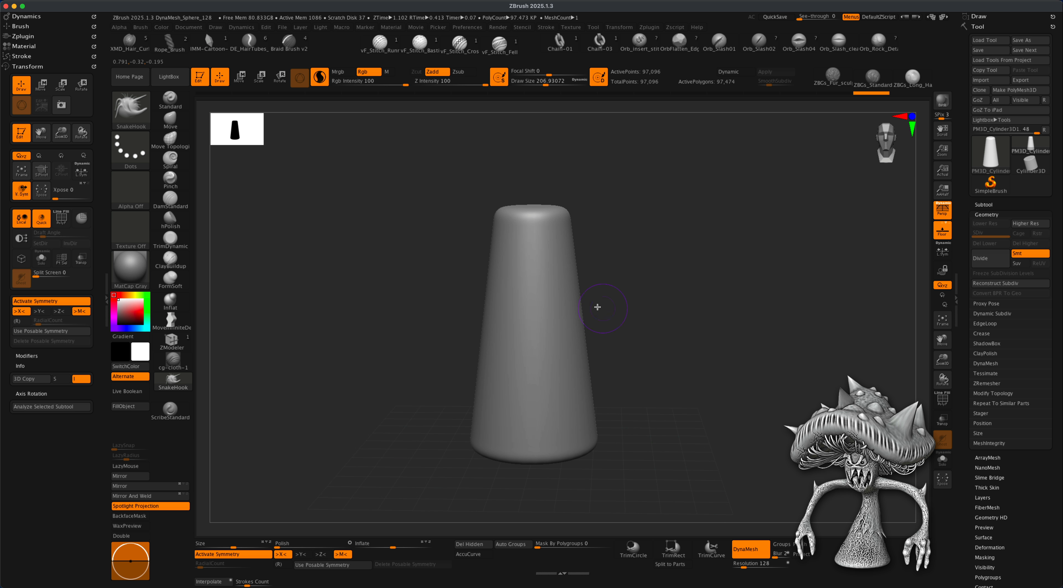
Undo a thin trial pull and pull thicker mirrored arm stubs from the stem's upper sides at draw size 311
left_click_drag(581, 298, 643, 312)
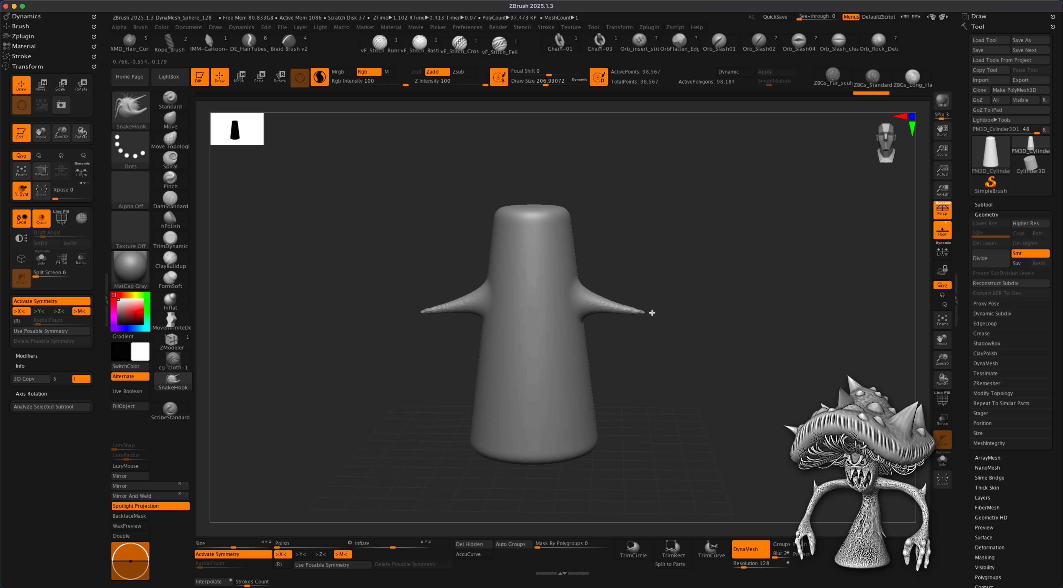
key("ctrl+z")
key("s")
left_click(665, 341)
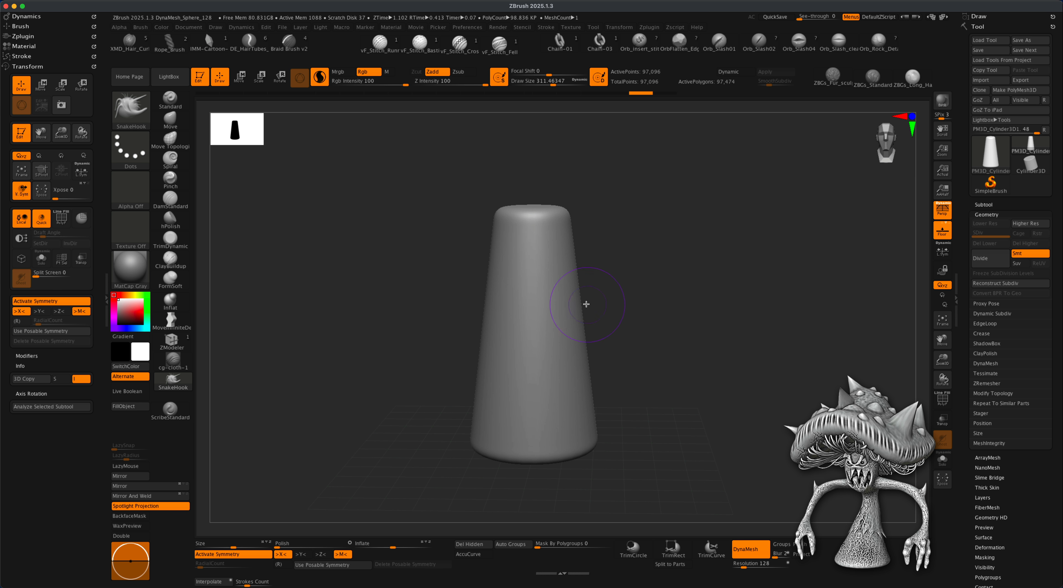
left_click_drag(577, 301, 658, 313)
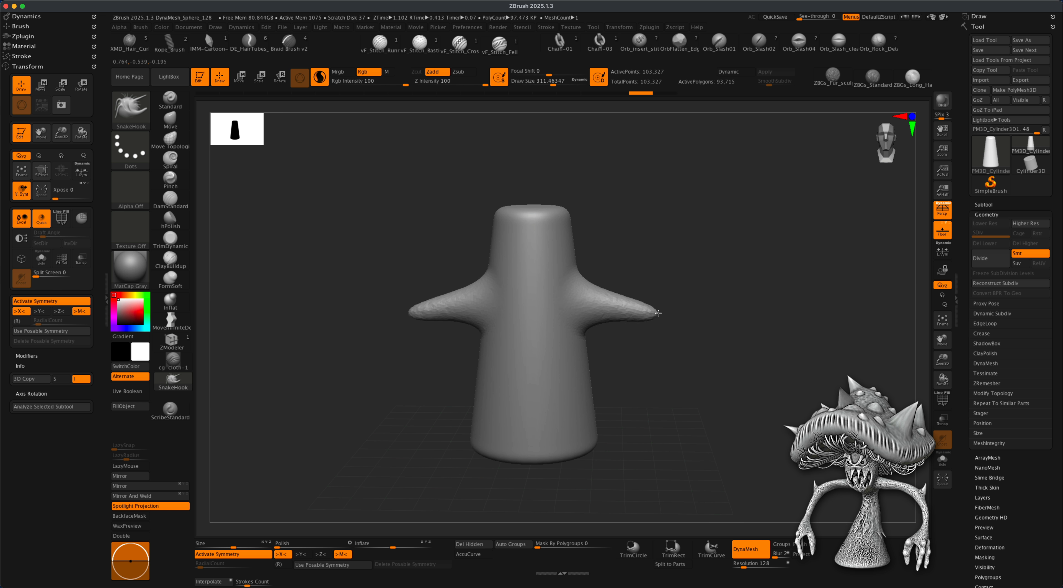
Reduce the draw size to about 223 and pull the arm tips downward into long, bent forearms
mouse_move(699, 354)
left_mouse_down()
mouse_move(670, 363)
mouse_move(679, 361)
left_mouse_up()
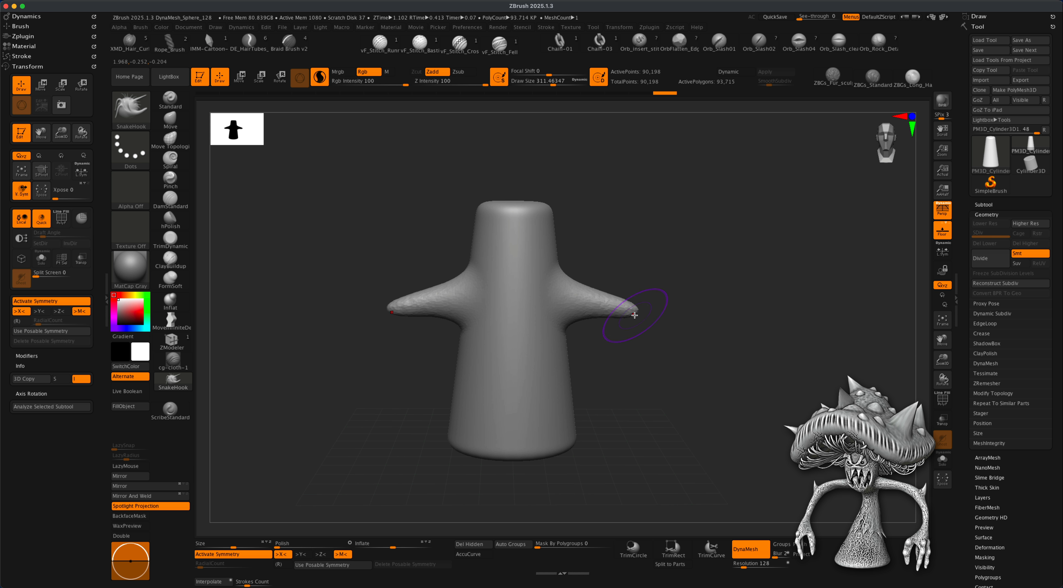
left_click_drag(635, 315, 668, 354)
key("ctrl+z")
key("s")
left_click_drag(636, 313, 647, 383)
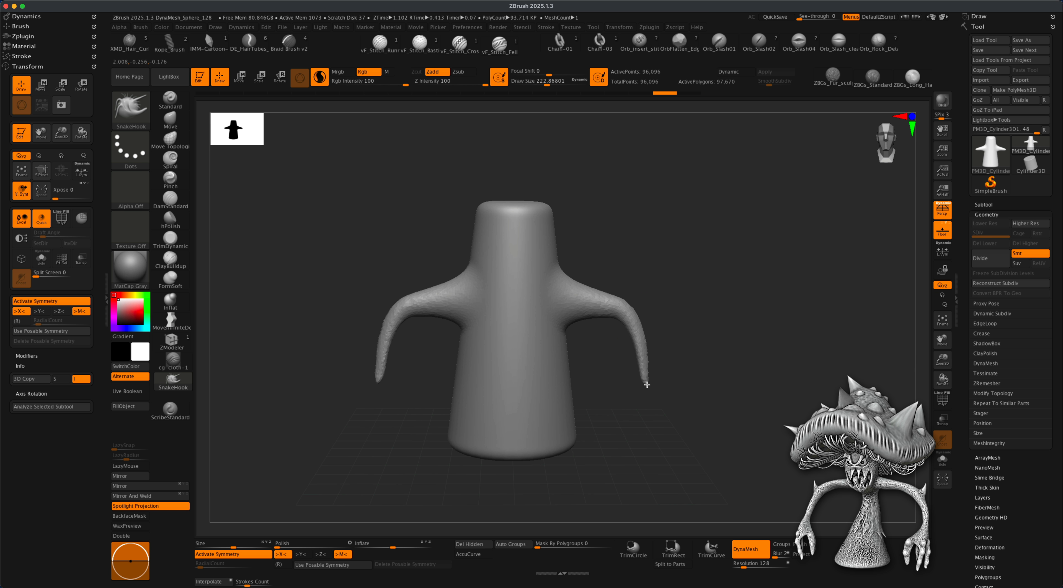
Inflate the whole mesh by 23 and remesh it with DynaMesh
mouse_move(706, 396)
left_mouse_down()
mouse_move(687, 394)
mouse_move(705, 391)
left_mouse_up()
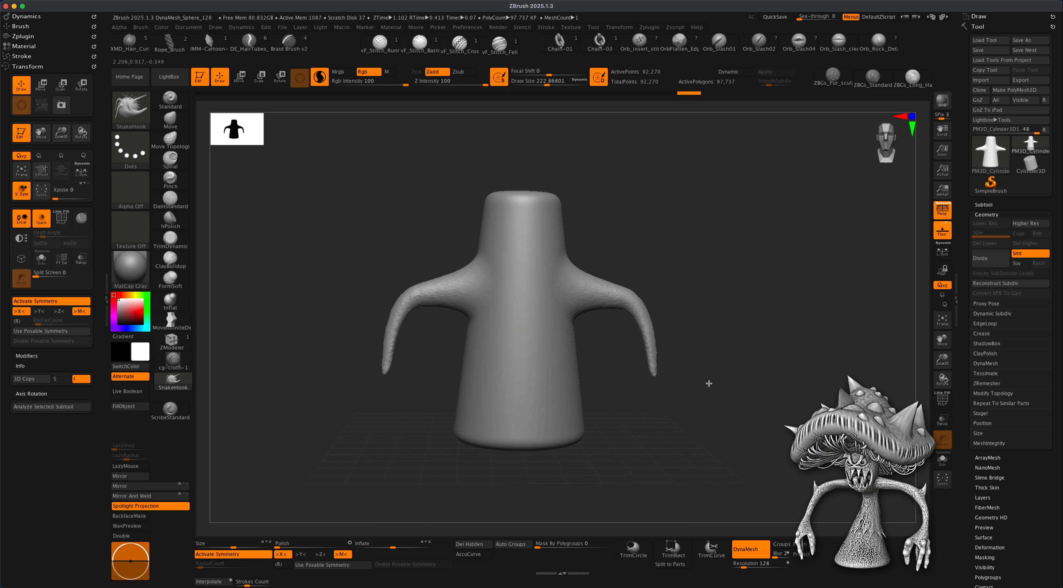
left_click_drag(709, 385, 729, 405, "alt")
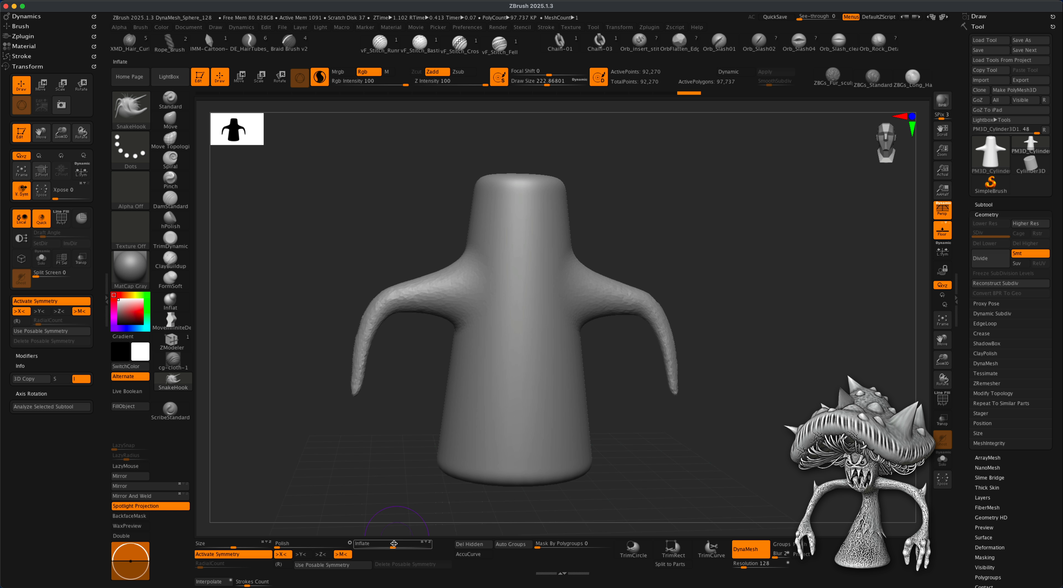
left_click_drag(394, 545, 400, 545)
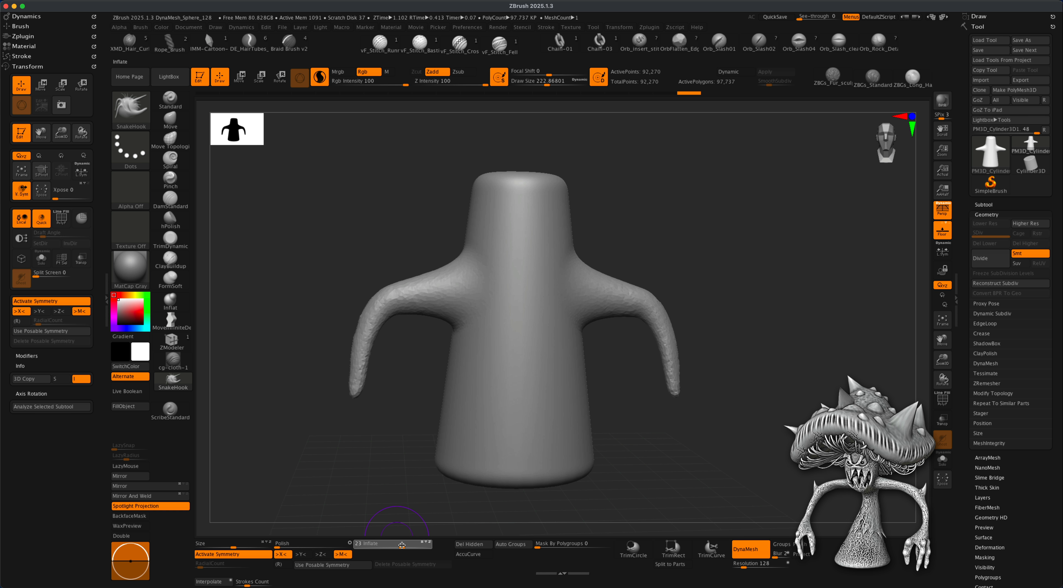
mouse_move(761, 320)
left_mouse_down("ctrl")
mouse_move(818, 393)
mouse_move(745, 412)
mouse_move(741, 441)
mouse_move(739, 400)
left_mouse_up("ctrl")
With SnakeHook at draw size 154, pull an inward-pointing finger from the end of each arm
key("s")
left_click(732, 399)
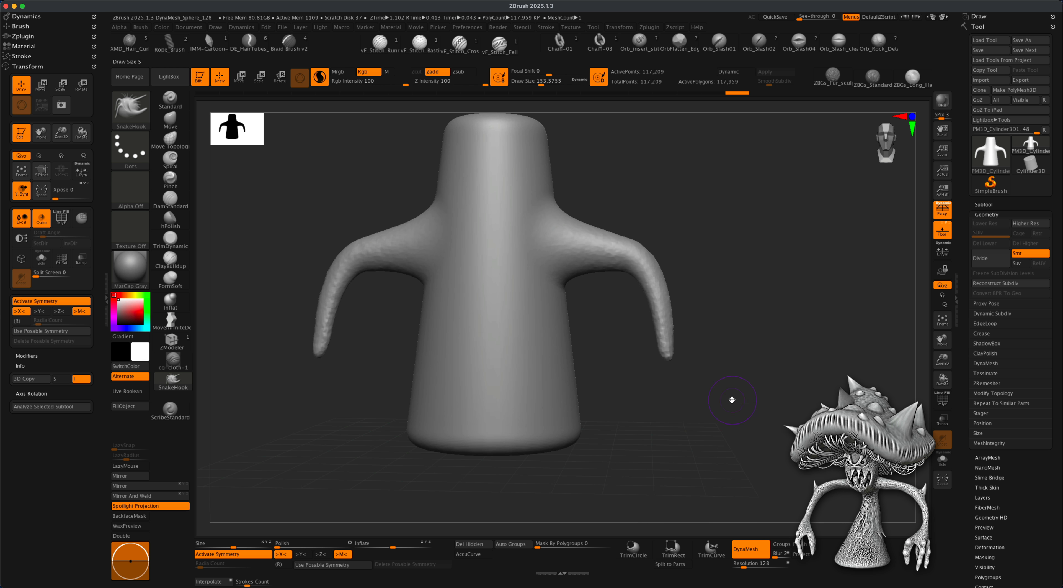
mouse_move(698, 370)
left_mouse_down()
mouse_move(666, 381)
mouse_move(681, 403)
mouse_move(620, 372)
mouse_move(669, 403)
left_mouse_up()
Reduce the draw size to about 83 and pull more downward-pointing fingers out of each hand
key("s")
left_click(688, 389)
key("s")
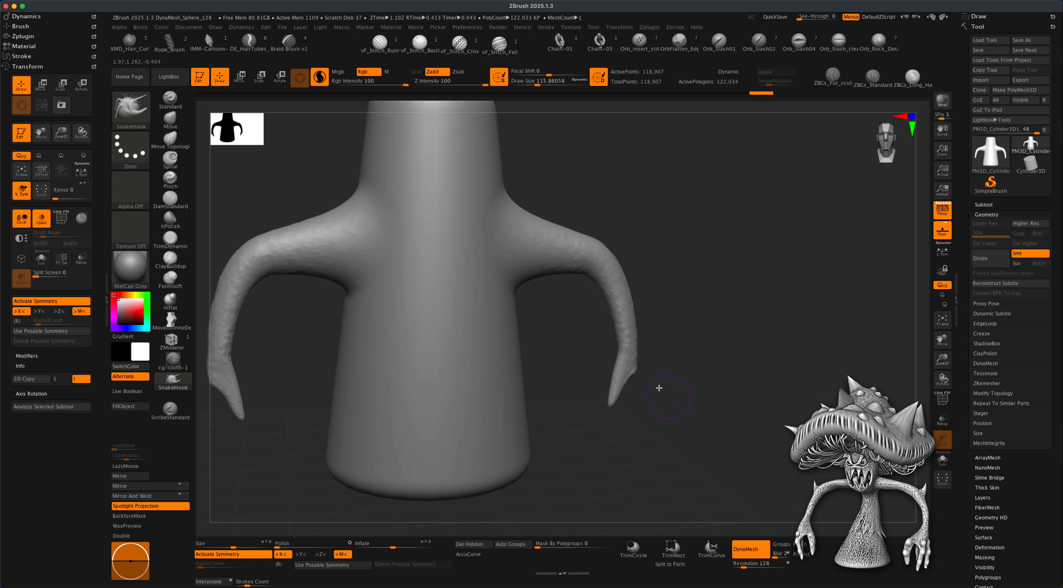
key("s")
left_click(668, 404)
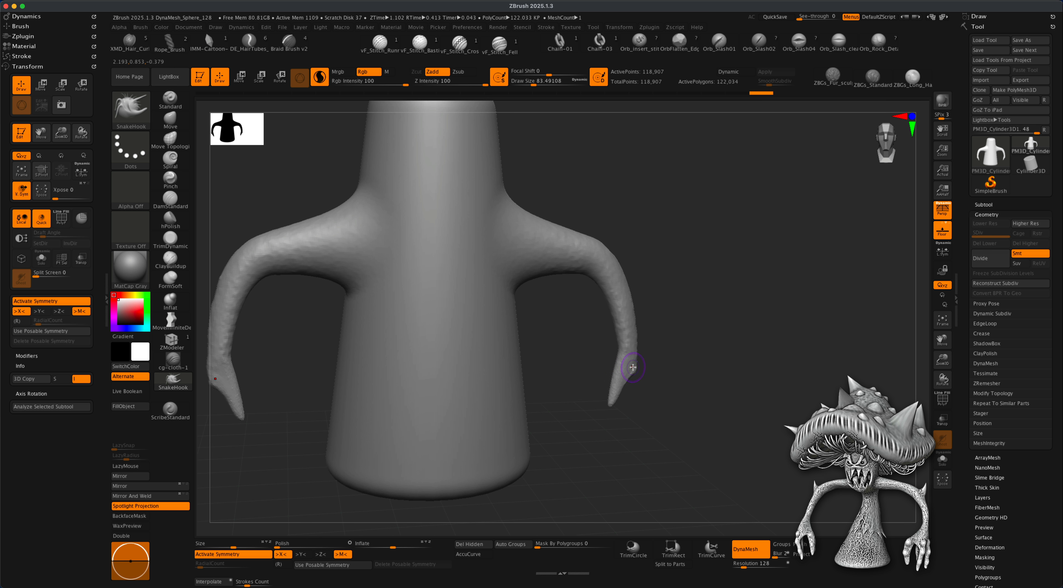
left_click_drag(633, 370, 646, 430)
mouse_move(677, 417)
left_mouse_down()
mouse_move(688, 415)
mouse_move(672, 412)
mouse_move(690, 371)
mouse_move(644, 361)
left_mouse_up()
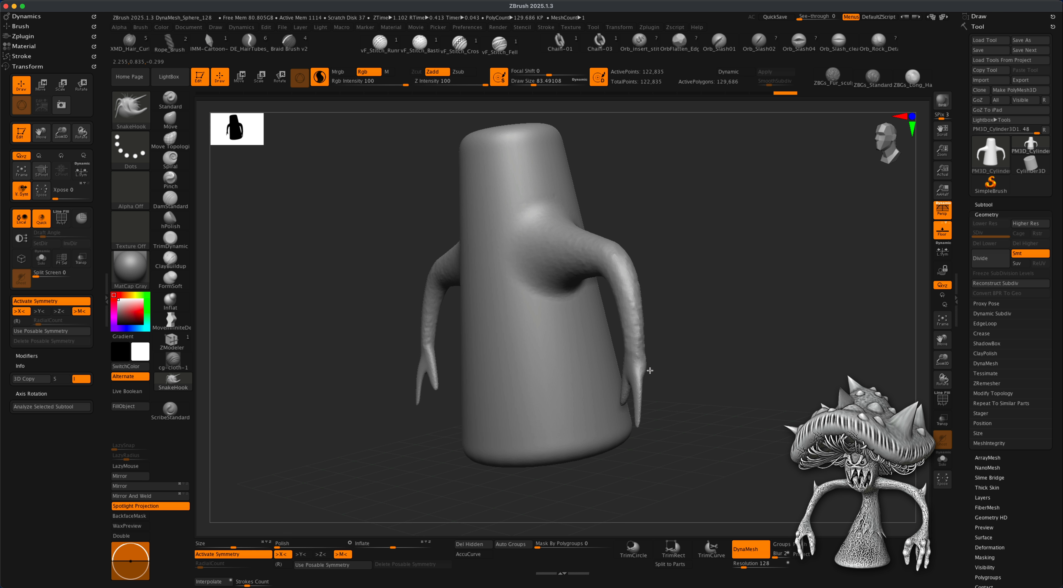
left_click_drag(667, 421, 671, 372)
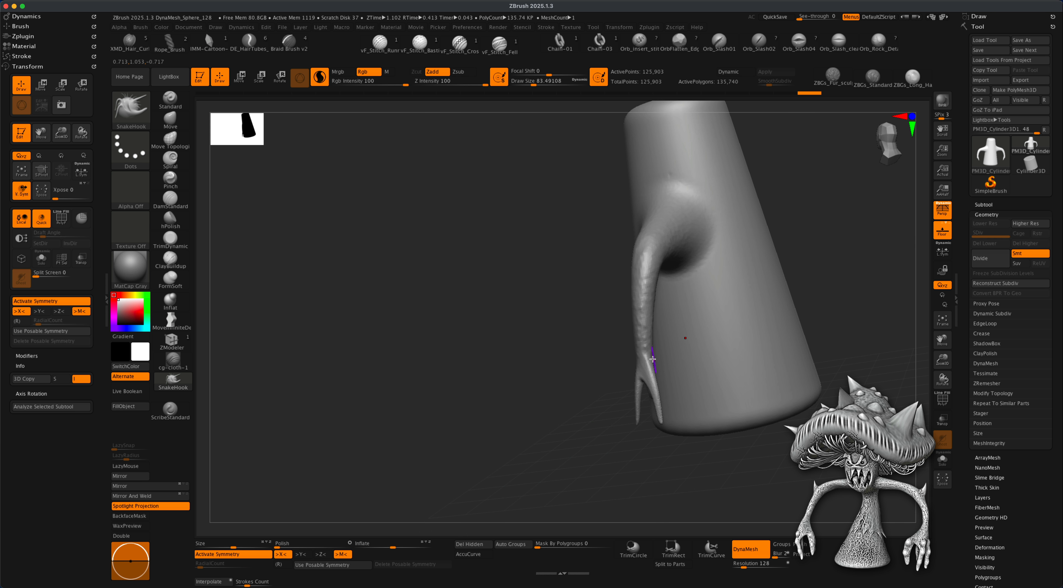
key("super+z")
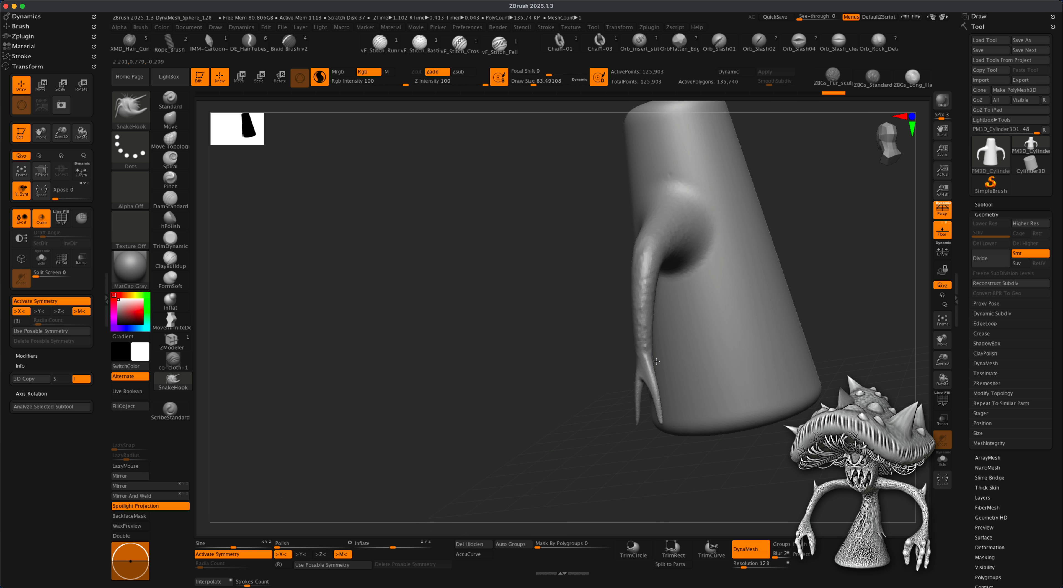
Pull out the remaining finger on each hand and a small pointed bump on each elbow
left_click_drag(537, 414, 590, 378)
left_click_drag(628, 313, 605, 314)
mouse_move(671, 306)
left_mouse_down()
mouse_move(670, 329)
mouse_move(726, 320)
mouse_move(729, 309)
mouse_move(724, 351)
mouse_move(712, 347)
mouse_move(720, 381)
mouse_move(691, 408)
mouse_move(662, 415)
left_mouse_up()
key("ctrl+z")
Switch to the Move brush at draw size 217, then lengthen and reposition the fingers around each hand
left_click(180, 120)
key("s")
left_click(682, 251)
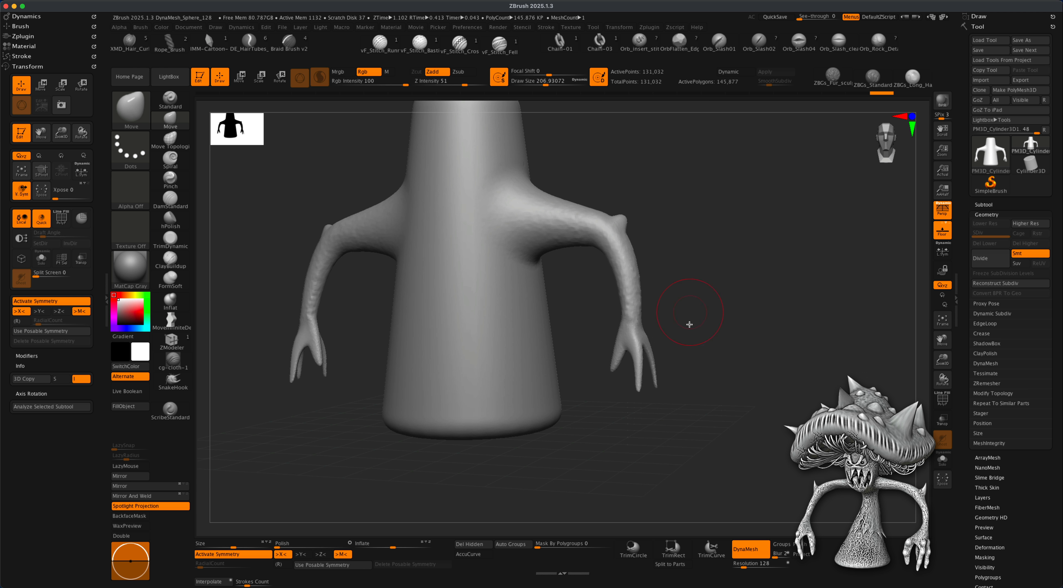
key("s")
left_click(695, 357)
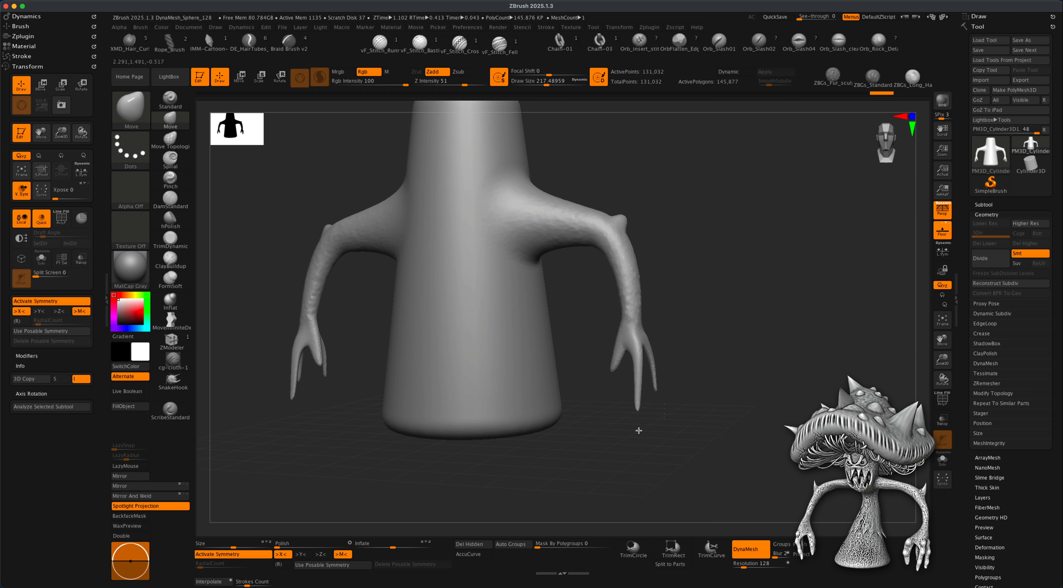
left_click_drag(691, 418, 660, 388)
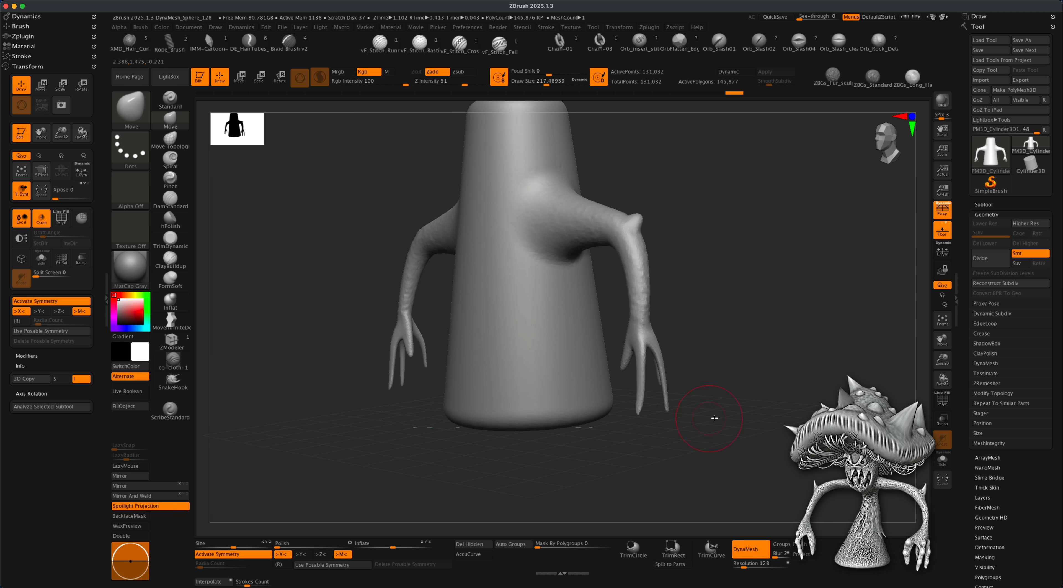
left_click_drag(714, 418, 692, 384)
left_click_drag(580, 413, 623, 393)
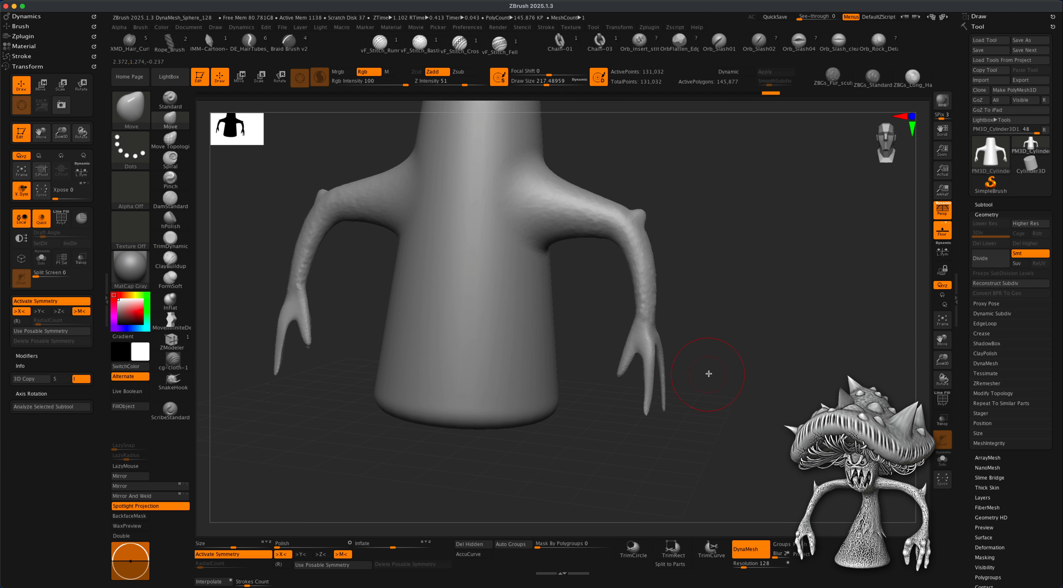
key("bracketleft")
left_click_drag(684, 424, 640, 384)
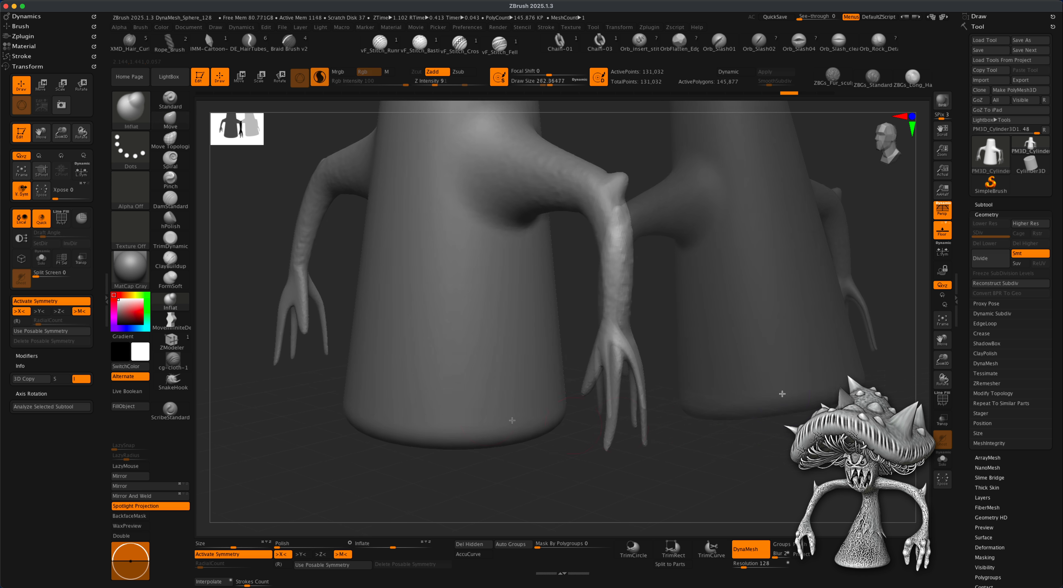
Turn Sculptris Pro off and thicken the fingers with the Inflat brush at Z intensity 8 and draw size 305
mouse_move(783, 393)
left_mouse_down()
mouse_move(727, 424)
mouse_move(683, 432)
mouse_move(702, 430)
left_mouse_up()
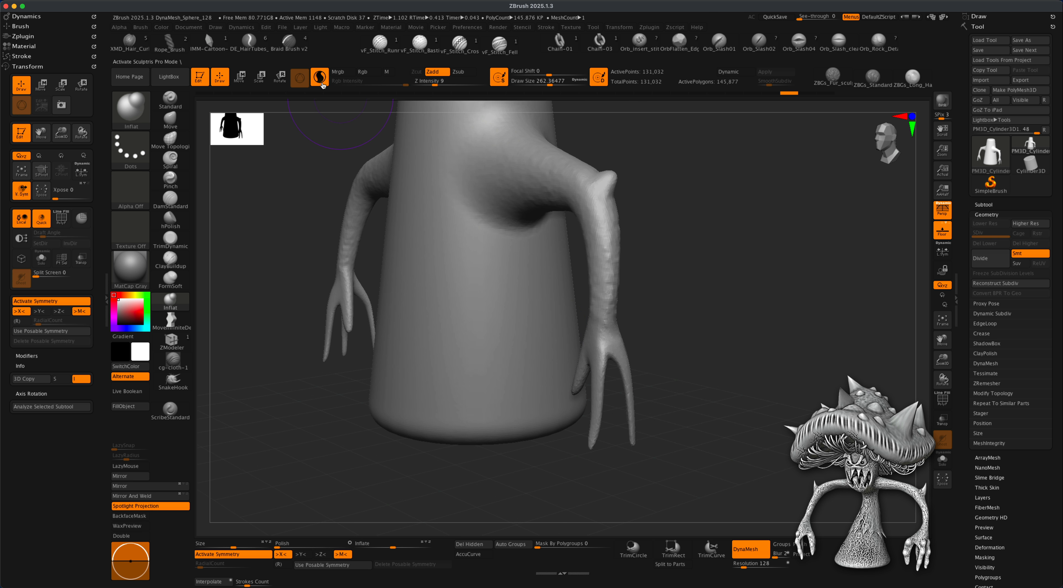
left_click_drag(769, 273, 629, 407)
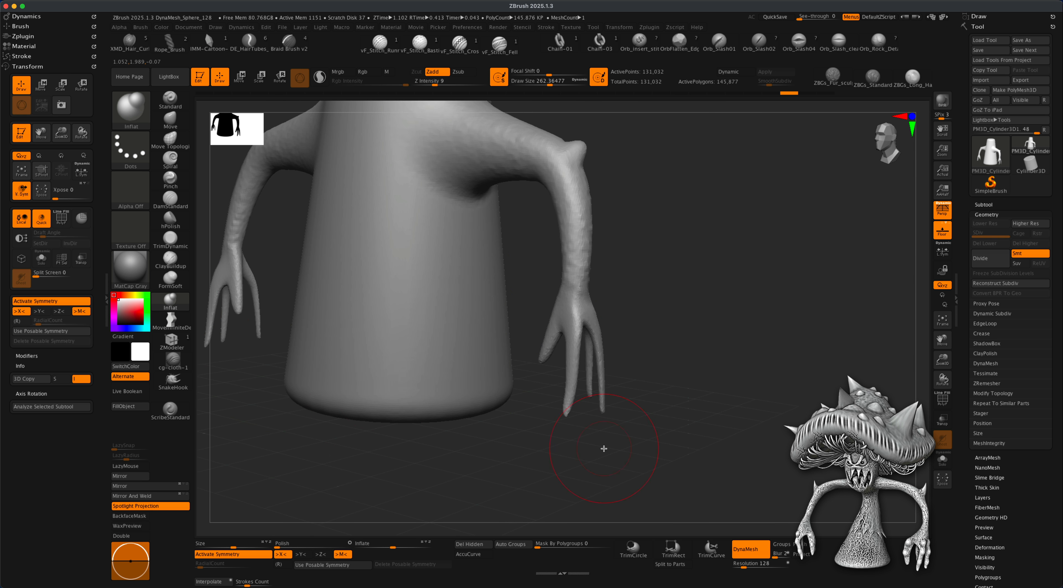
left_click_drag(604, 448, 611, 383)
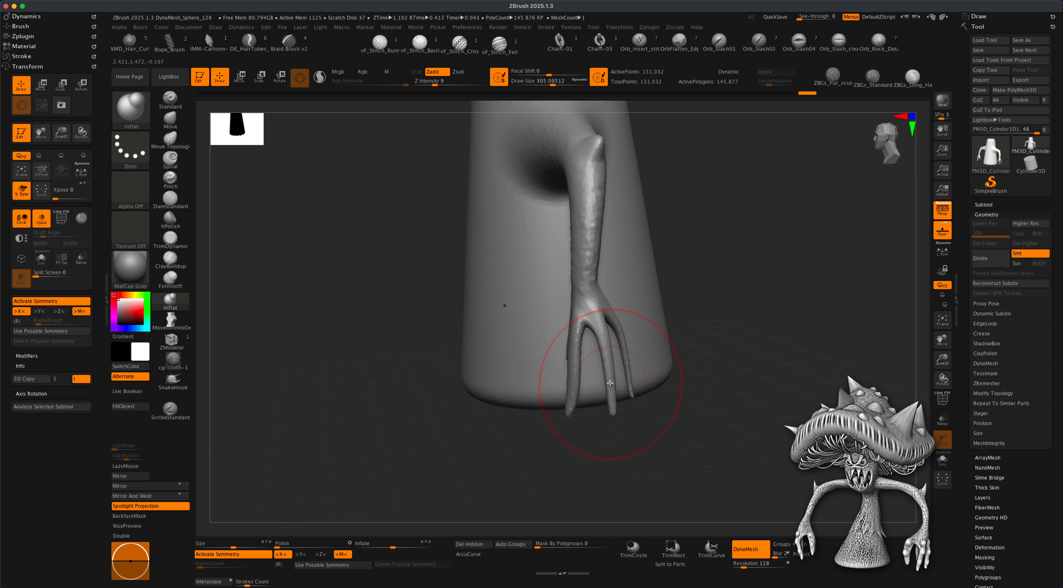
left_click_drag(541, 457, 666, 375)
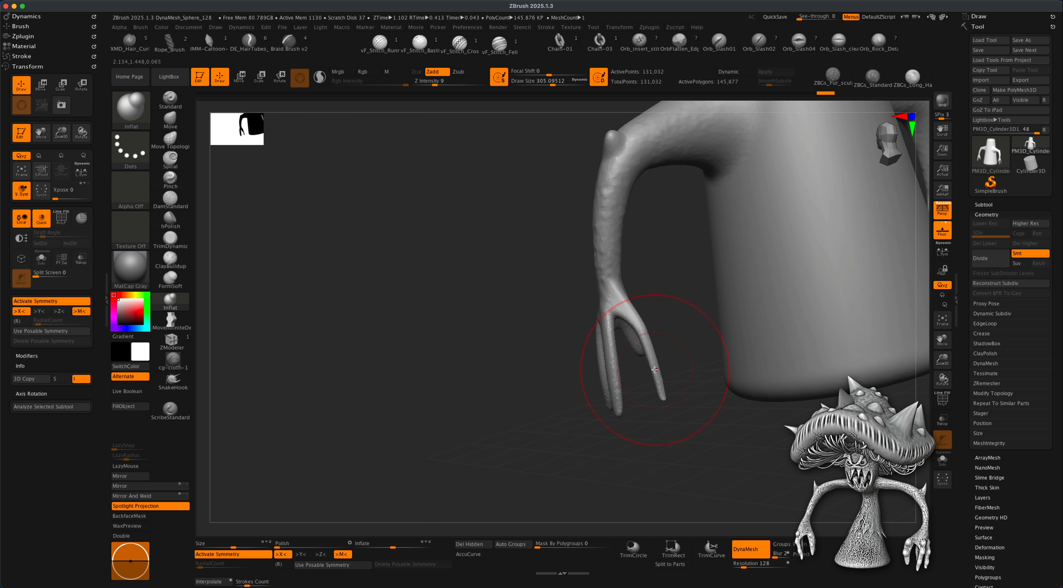
left_click_drag(537, 413, 552, 343)
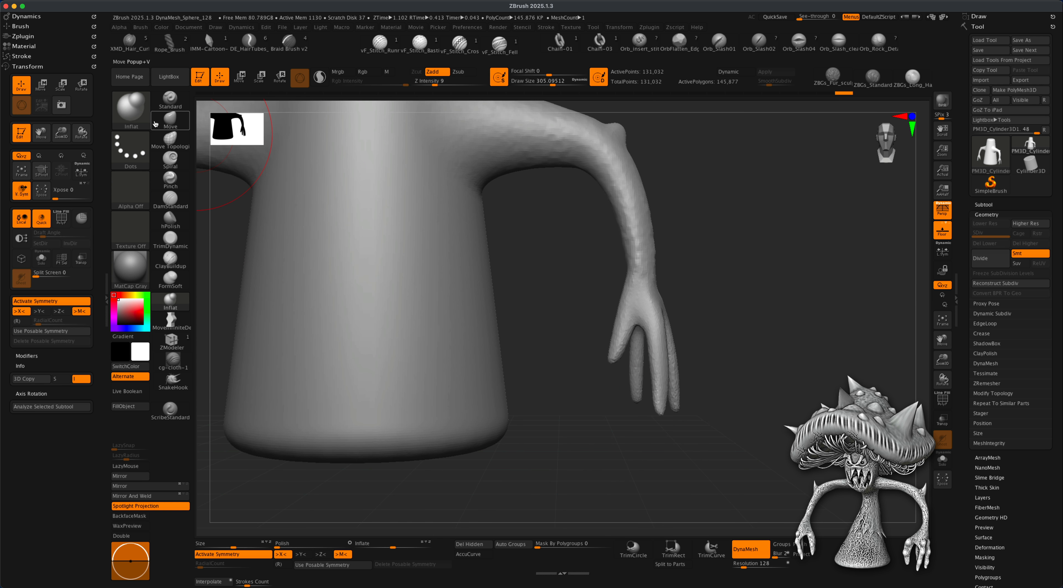
Switch to the Move brush at draw size about 192 and reposition the fingers of each hand
left_click(171, 123)
key("s")
key("s")
left_click(715, 320)
mouse_move(743, 354)
left_mouse_down()
mouse_move(752, 362)
mouse_move(710, 378)
left_mouse_up()
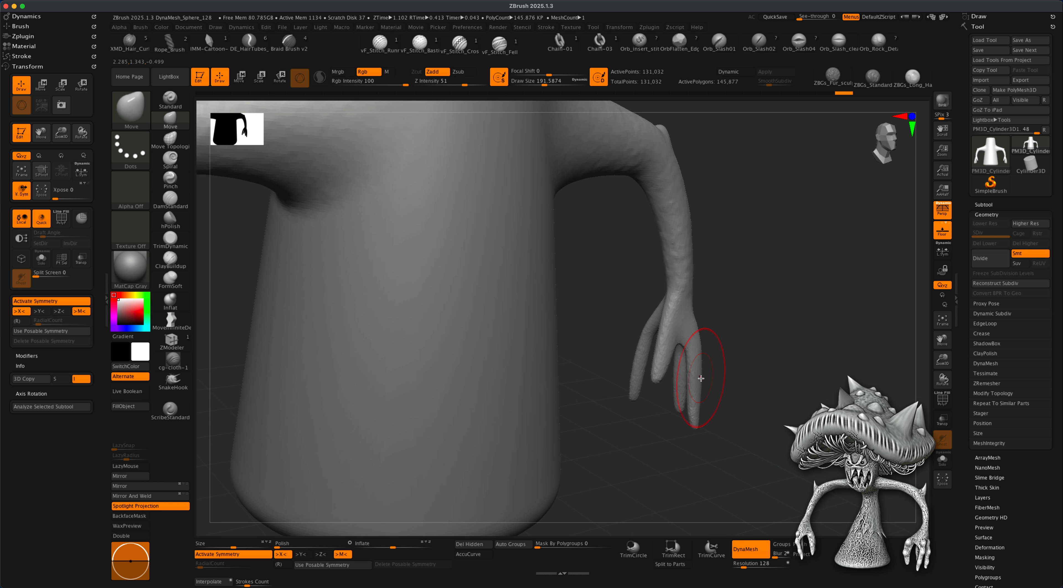
mouse_move(760, 402)
left_mouse_down()
mouse_move(735, 379)
mouse_move(759, 356)
mouse_move(787, 384)
mouse_move(503, 382)
mouse_move(534, 408)
mouse_move(512, 407)
left_mouse_up()
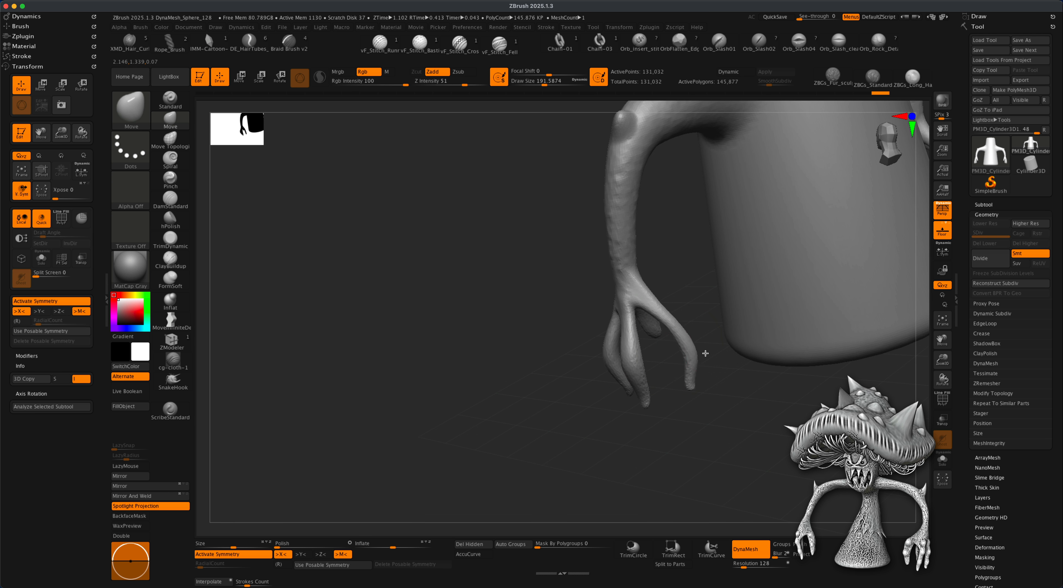
Pull the inner finger of each hand outward, reducing the draw size to about 128 to curve its shape
left_click_drag(742, 408, 785, 391)
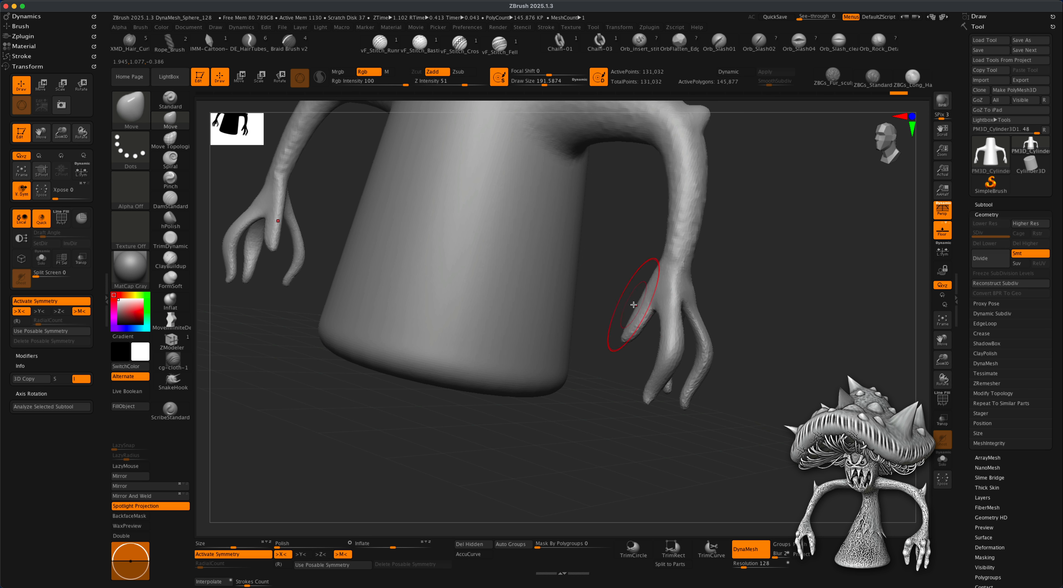
left_click_drag(634, 305, 620, 307)
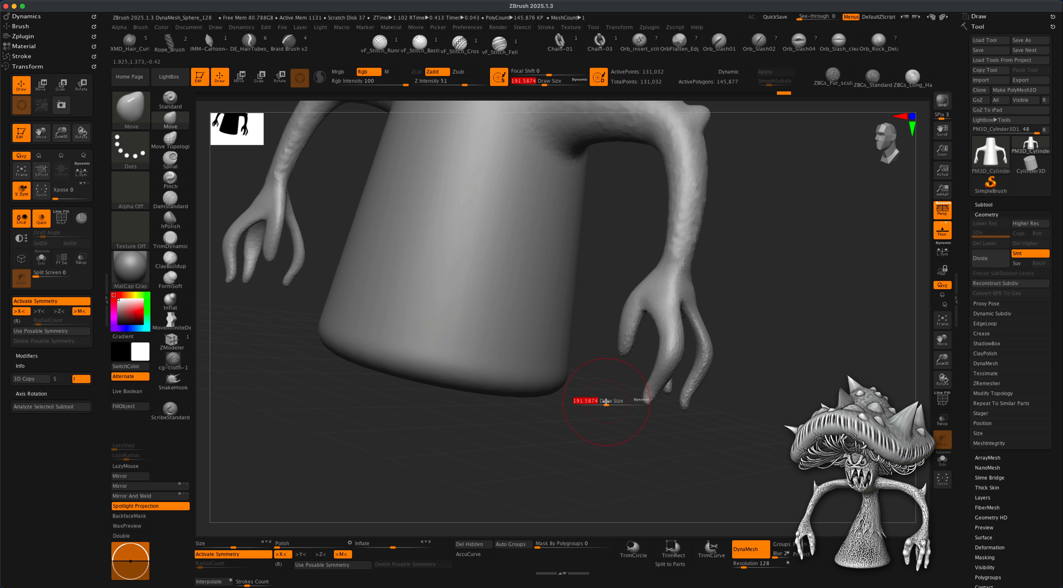
left_click_drag(606, 401, 601, 403)
left_click_drag(621, 360, 611, 321)
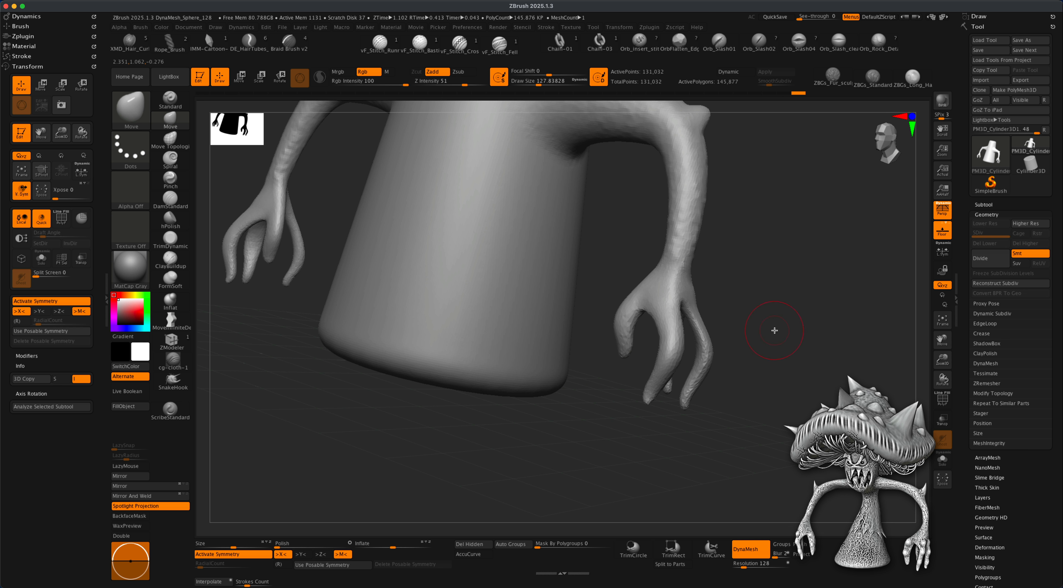
Switch to the Inflat brush at draw size about 228 and thicken the backs of the hands
mouse_move(775, 330)
left_mouse_down()
mouse_move(793, 335)
mouse_move(767, 330)
mouse_move(766, 373)
mouse_move(736, 383)
mouse_move(741, 373)
mouse_move(779, 390)
mouse_move(736, 404)
left_mouse_up()
key("b")
key("i")
key("n")
key("s")
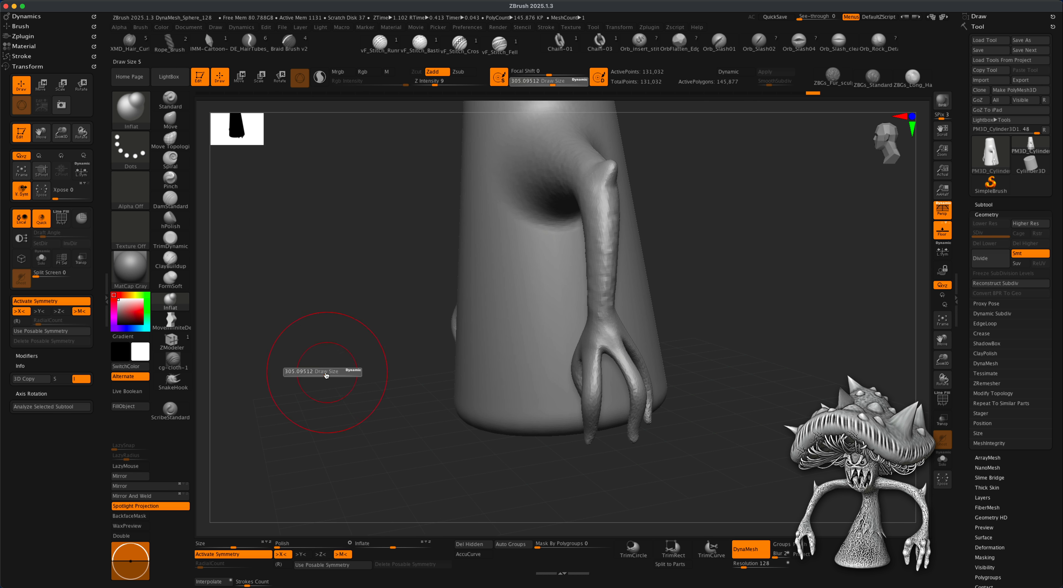
left_click_drag(326, 373, 321, 374)
mouse_move(811, 378)
left_mouse_down()
mouse_move(767, 379)
mouse_move(793, 376)
left_mouse_up()
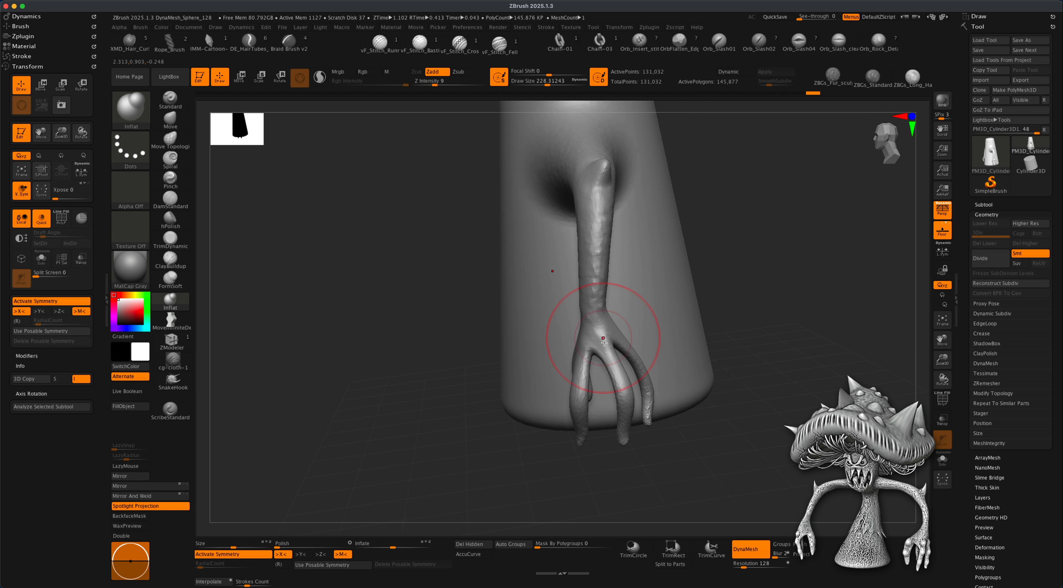
left_click_drag(799, 336, 801, 335)
left_click_drag(595, 341, 601, 336)
mouse_move(728, 332)
left_mouse_down()
mouse_move(820, 330)
mouse_move(734, 335)
left_mouse_up()
Reduce the Inflat draw size to about 192 and build up volume around the palms and knuckles from several sides
key("s")
mouse_move(636, 343)
left_mouse_down()
mouse_move(665, 346)
mouse_move(605, 317)
left_mouse_up()
key("s")
left_click(663, 332)
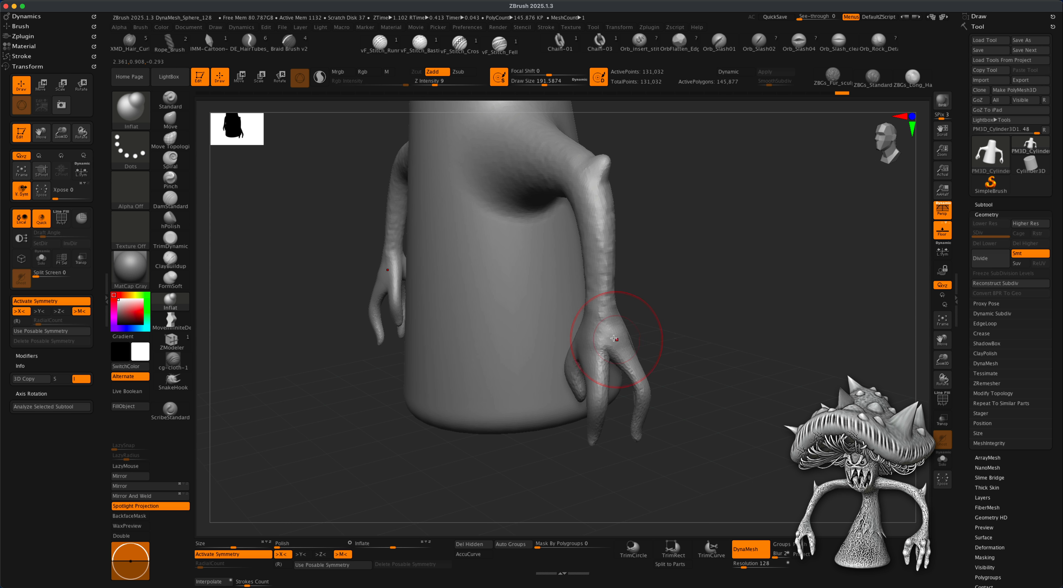
mouse_move(733, 351)
left_mouse_down()
mouse_move(541, 332)
mouse_move(600, 330)
left_mouse_up()
left_click_drag(725, 316, 797, 304)
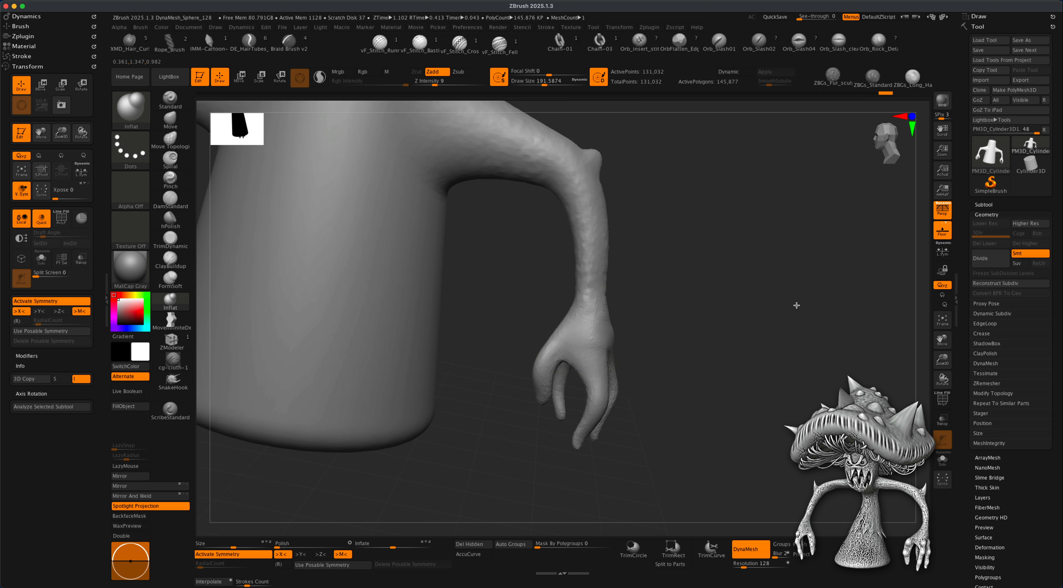
left_click_drag(593, 333, 588, 330)
left_click_drag(739, 383, 767, 355)
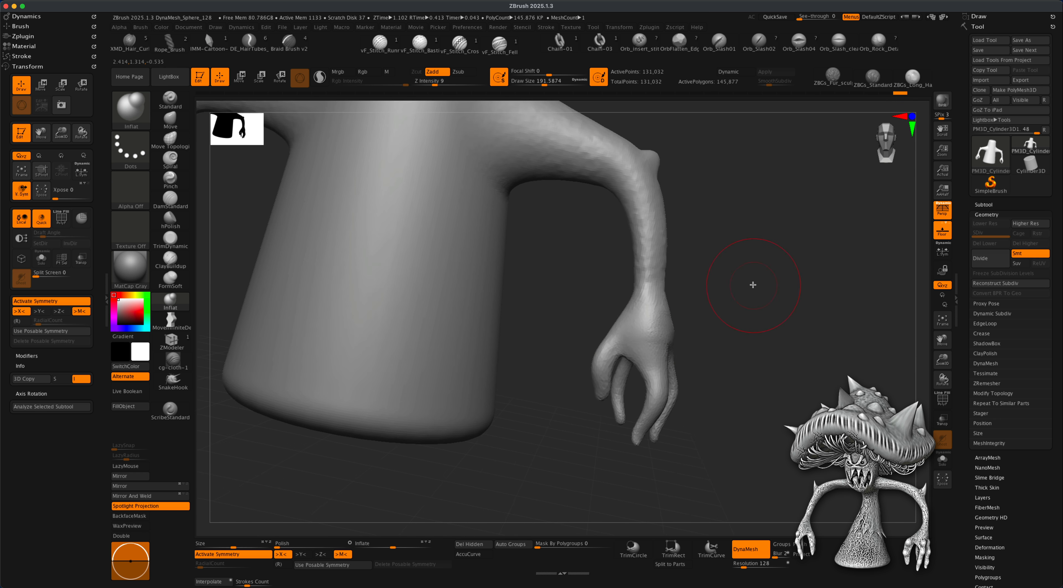
Remesh the body with DynaMesh at resolution 128 and inspect the polygon distribution in the wireframe display
left_click_drag(753, 290, 821, 388, "ctrl")
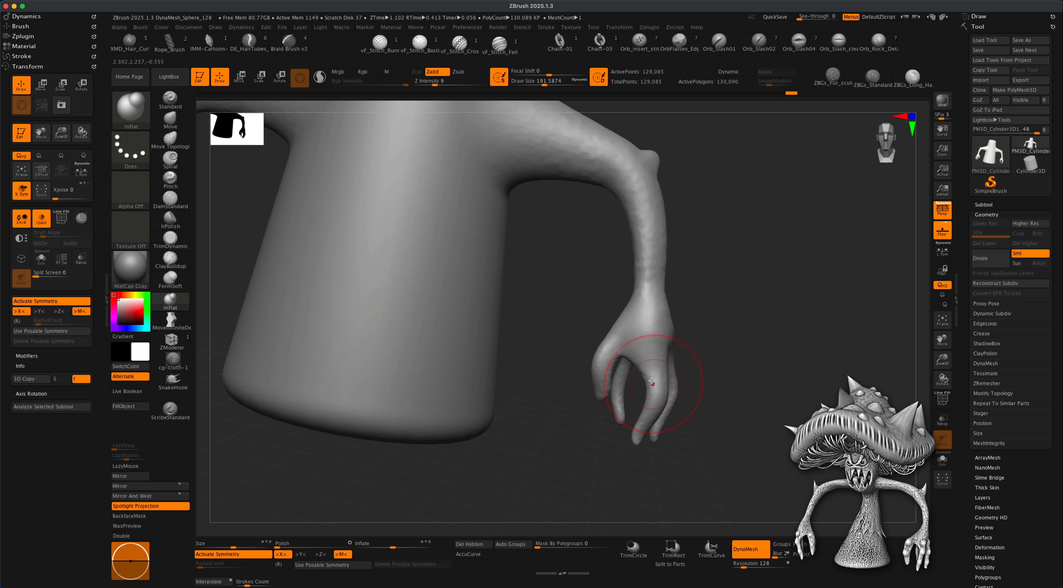
left_click(943, 398)
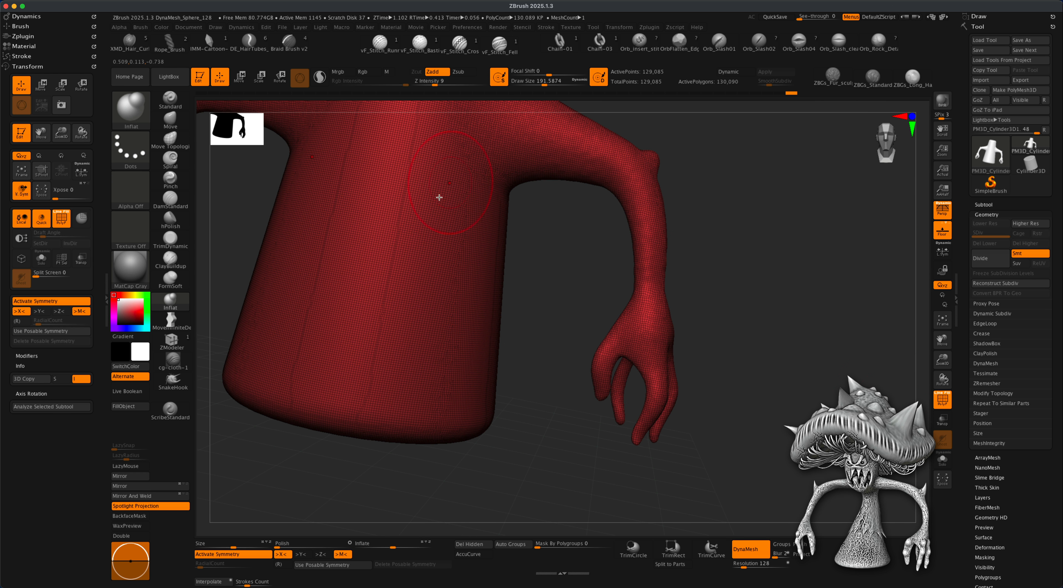
left_click(944, 399)
left_click_drag(771, 429, 781, 405, "shift")
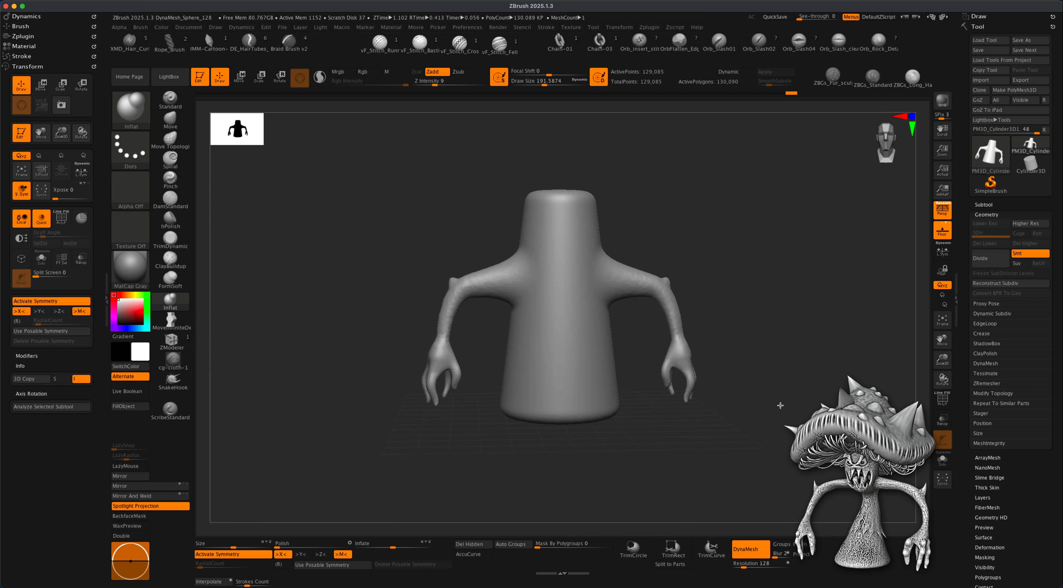
Switch to the Move brush at draw size about 666 and set radial symmetry around the Y axis with a count of 8
left_click(170, 120)
key("s")
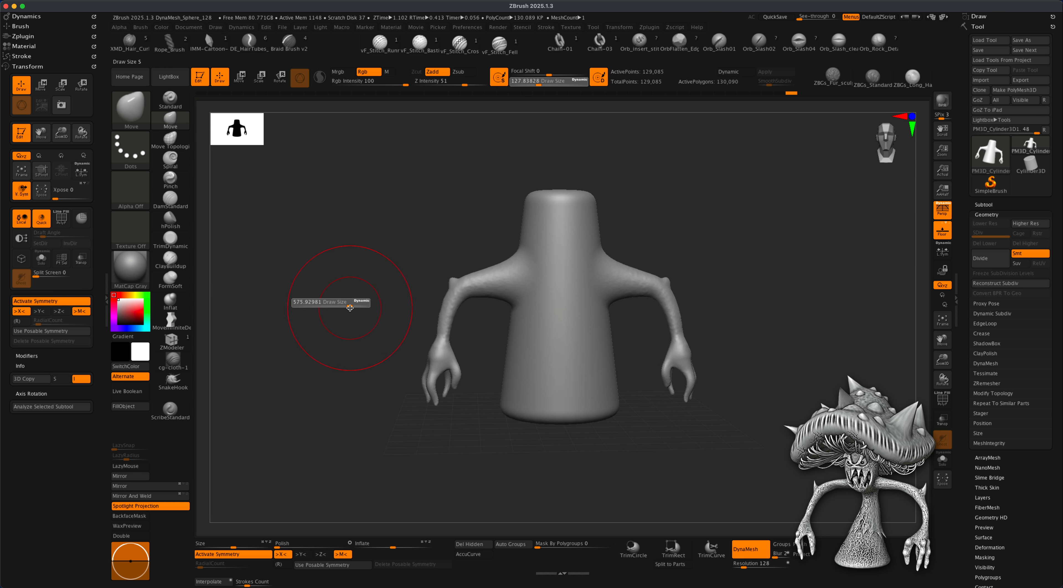
left_click_drag(350, 308, 351, 308)
mouse_move(691, 463)
left_mouse_down("alt")
mouse_move(639, 460)
mouse_move(628, 440)
mouse_move(609, 443)
left_mouse_up("alt")
key("s")
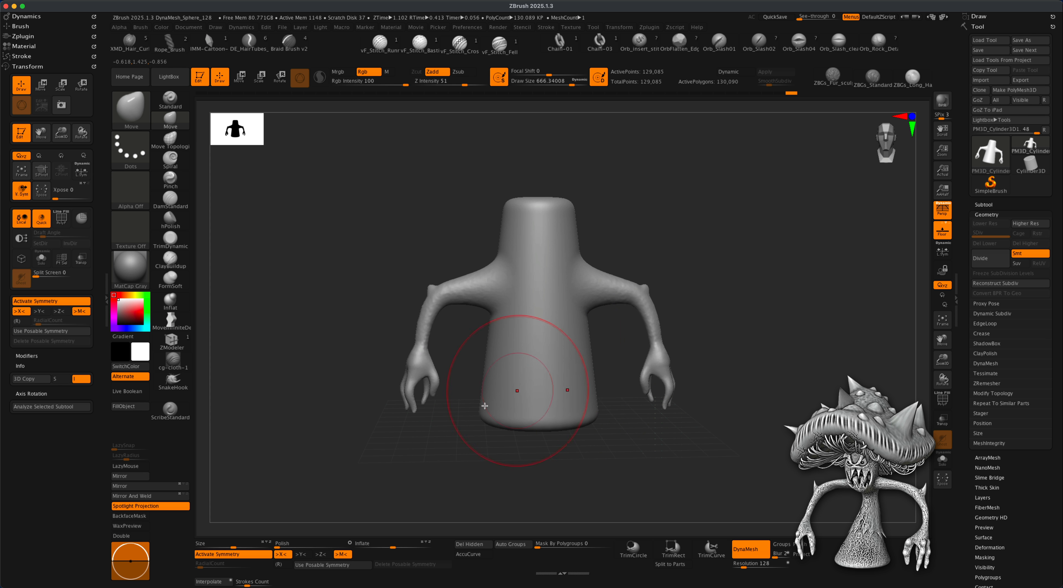
left_click(281, 565)
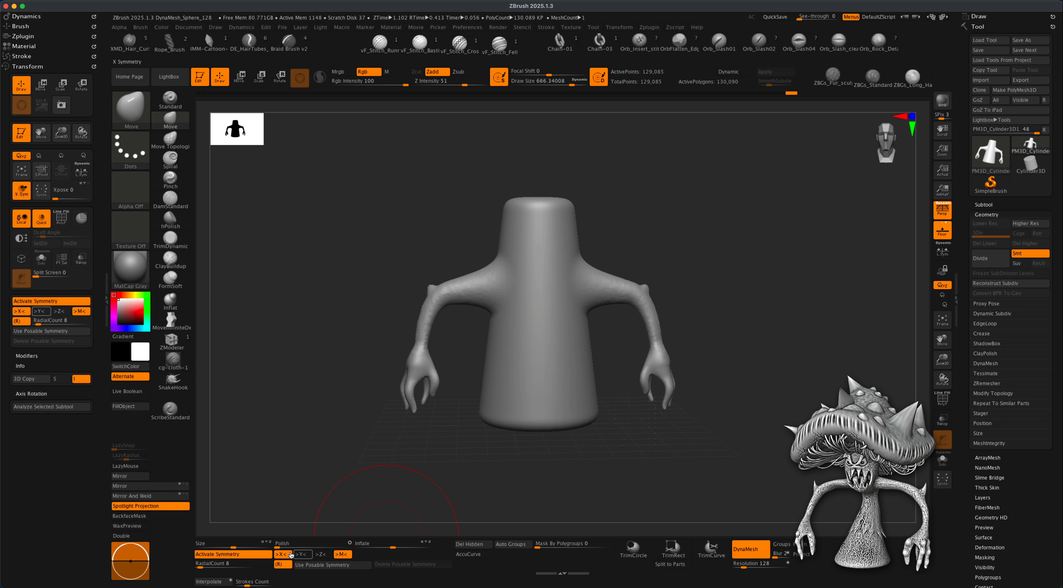
left_click(291, 555)
left_click(321, 554)
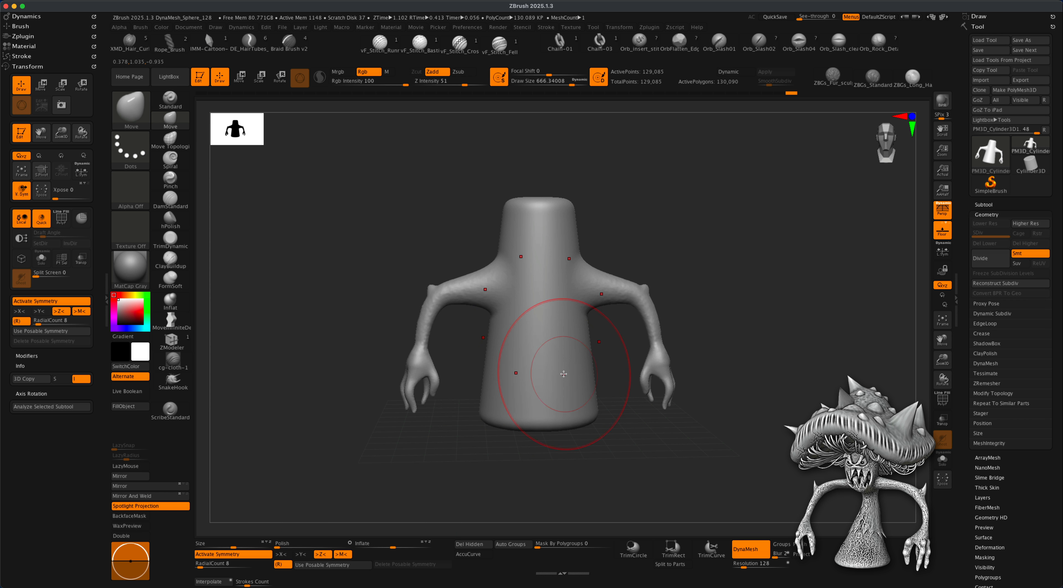
left_click(322, 554)
left_click(302, 554)
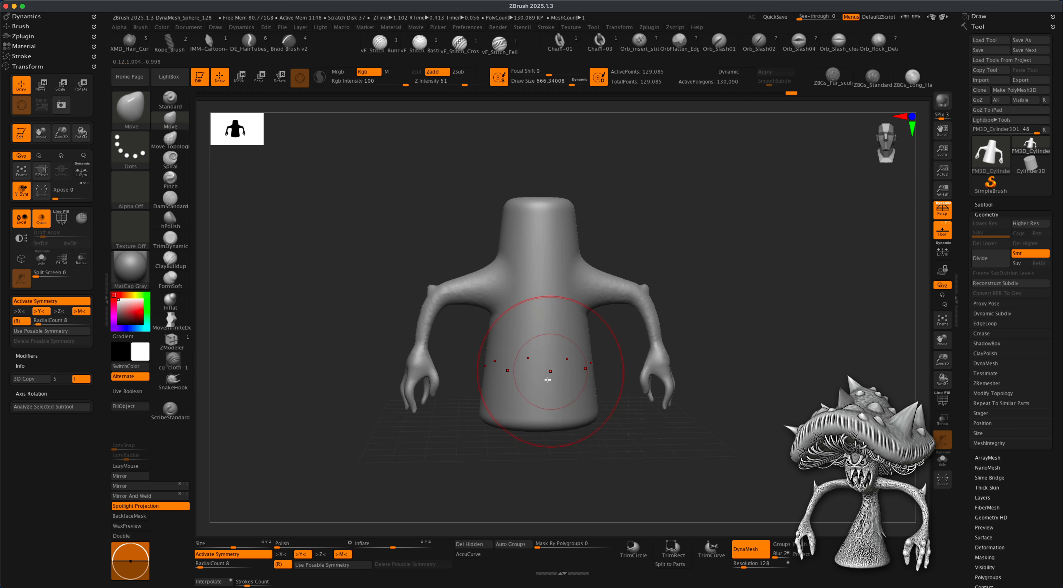
Push the lower stem inward below the arms with the Move brush at draw size about 685, leaving a flared base
mouse_move(656, 451)
left_mouse_down()
mouse_move(607, 455)
mouse_move(617, 456)
mouse_move(613, 439)
left_mouse_up()
key("s")
key("s")
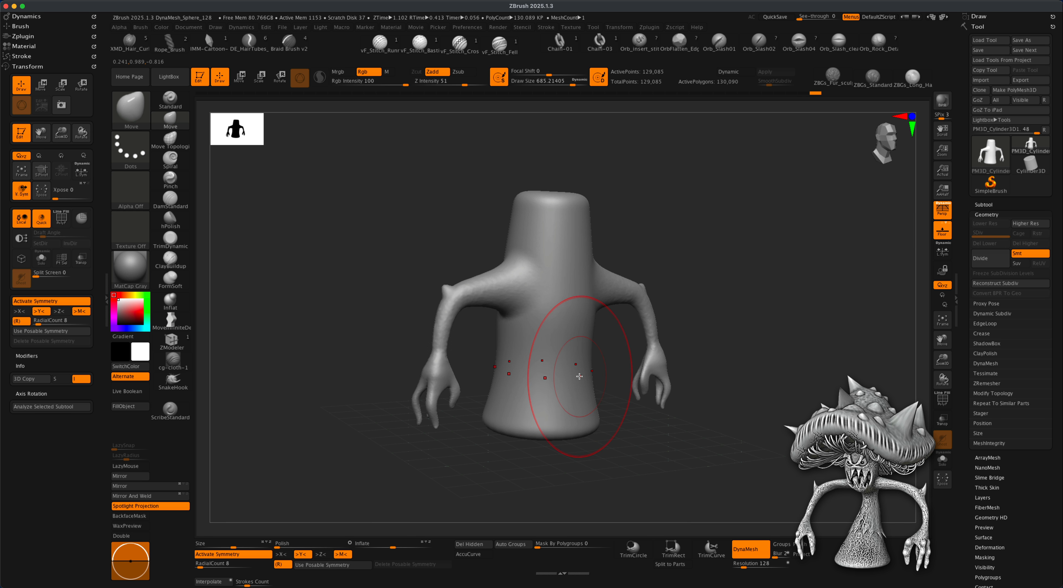
mouse_move(560, 374)
left_mouse_down()
mouse_move(610, 380)
mouse_move(550, 374)
left_mouse_up()
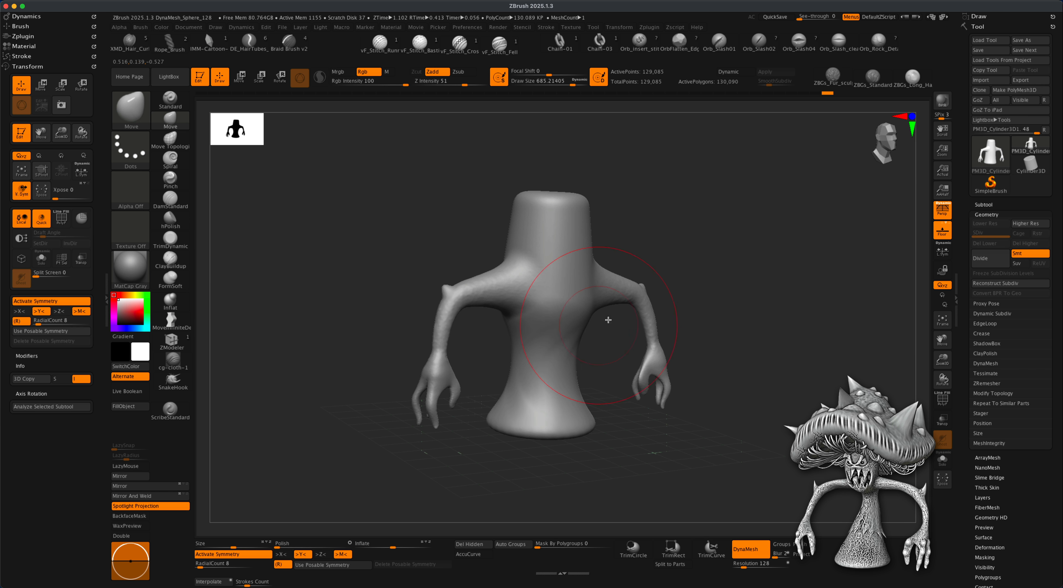
Narrow the upper stem around the shoulders and neck and refine the waist and flared base
left_click_drag(719, 295, 717, 294)
left_click_drag(588, 273, 576, 273)
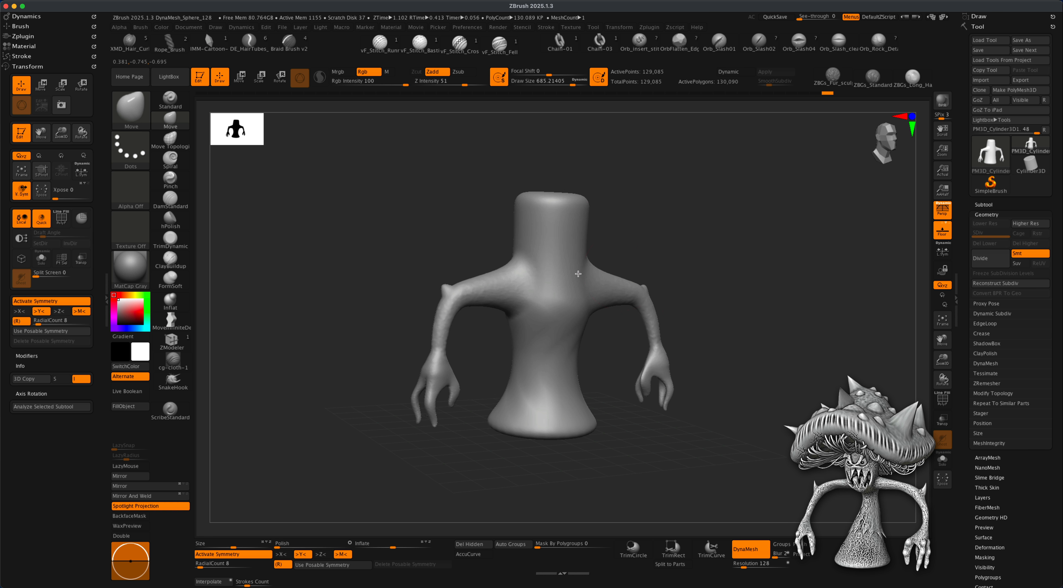
left_click_drag(648, 273, 731, 274)
left_click_drag(532, 268, 544, 262)
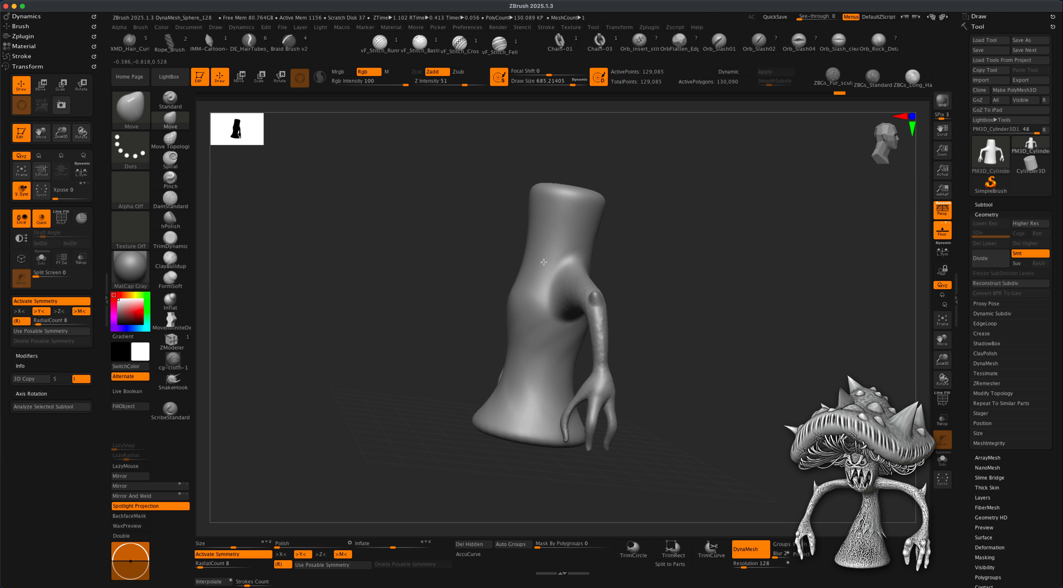
left_click_drag(701, 302, 624, 303)
left_click_drag(573, 337, 580, 339)
left_click_drag(608, 427, 606, 429)
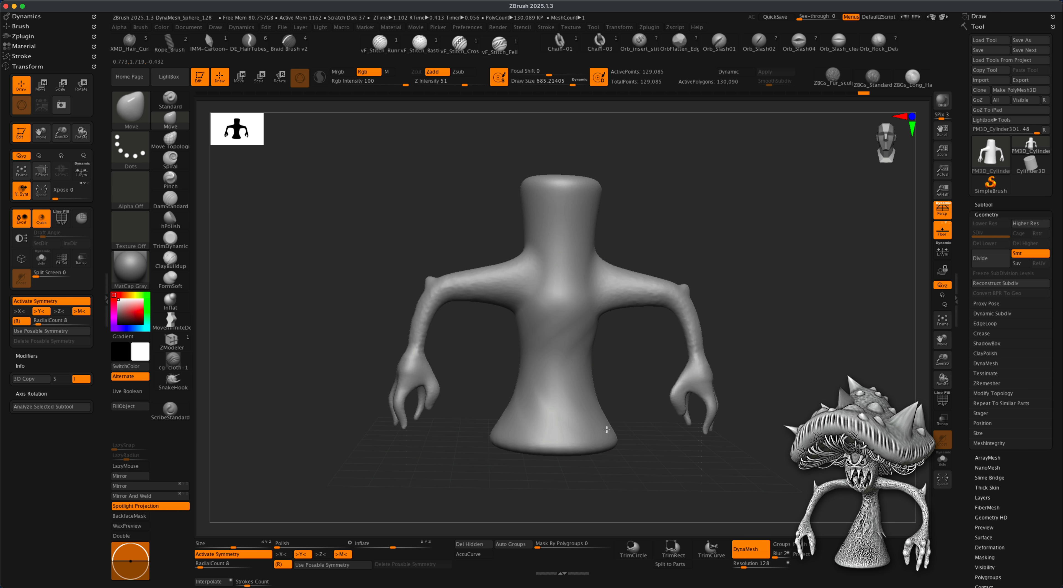
Return from radial Y symmetry to plain X symmetry and bend the stem into a hunched curve at draw size about 611
mouse_move(728, 467)
left_mouse_down()
mouse_move(707, 408)
mouse_move(712, 427)
mouse_move(672, 434)
mouse_move(702, 423)
left_mouse_up()
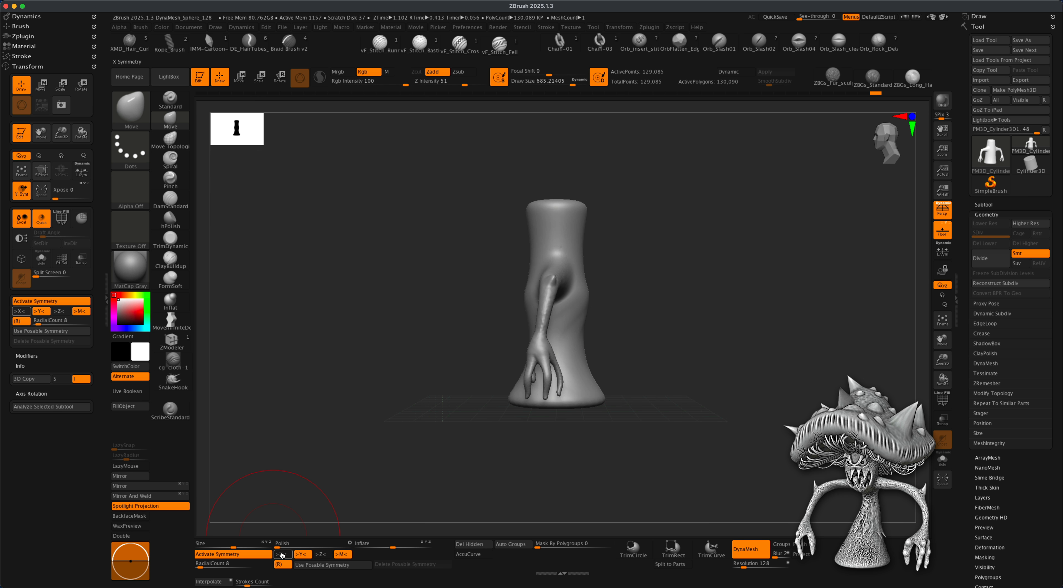
left_click(283, 564)
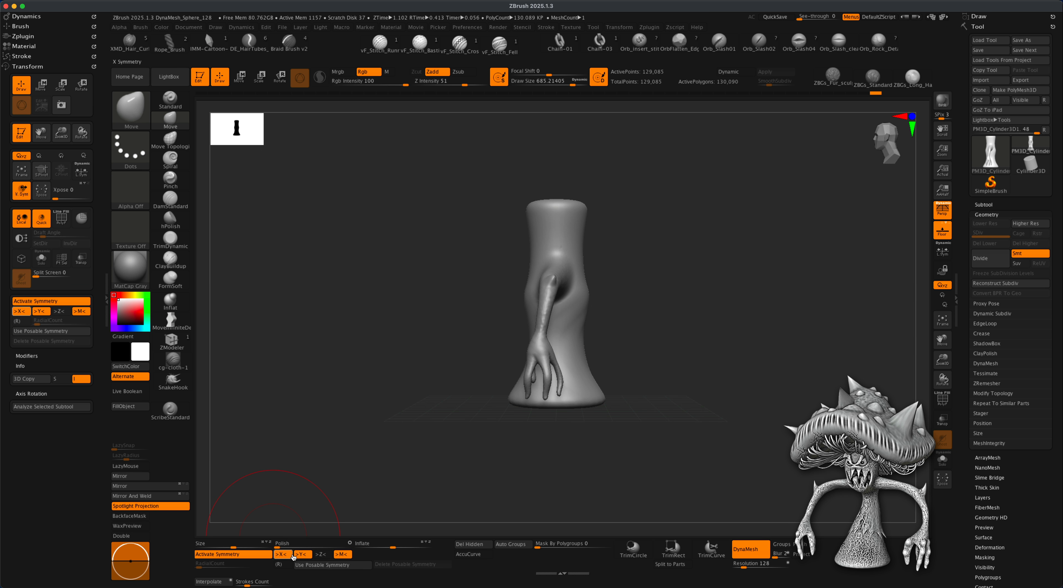
key("s")
mouse_move(407, 370)
left_mouse_down()
mouse_move(418, 371)
mouse_move(411, 366)
left_mouse_up()
mouse_move(689, 346)
left_mouse_down()
mouse_move(611, 351)
mouse_move(648, 355)
mouse_move(540, 346)
mouse_move(629, 356)
mouse_move(550, 354)
mouse_move(622, 327)
mouse_move(538, 388)
mouse_move(610, 330)
mouse_move(696, 360)
mouse_move(653, 372)
mouse_move(715, 403)
mouse_move(705, 422)
mouse_move(677, 422)
left_mouse_up()
key("s")
left_click_drag(704, 354, 709, 353)
left_click_drag(641, 344, 654, 343)
left_click_drag(697, 346, 717, 345)
Reduce the Move brush draw size to about 445 and refine the shape of the upper stem
key("s")
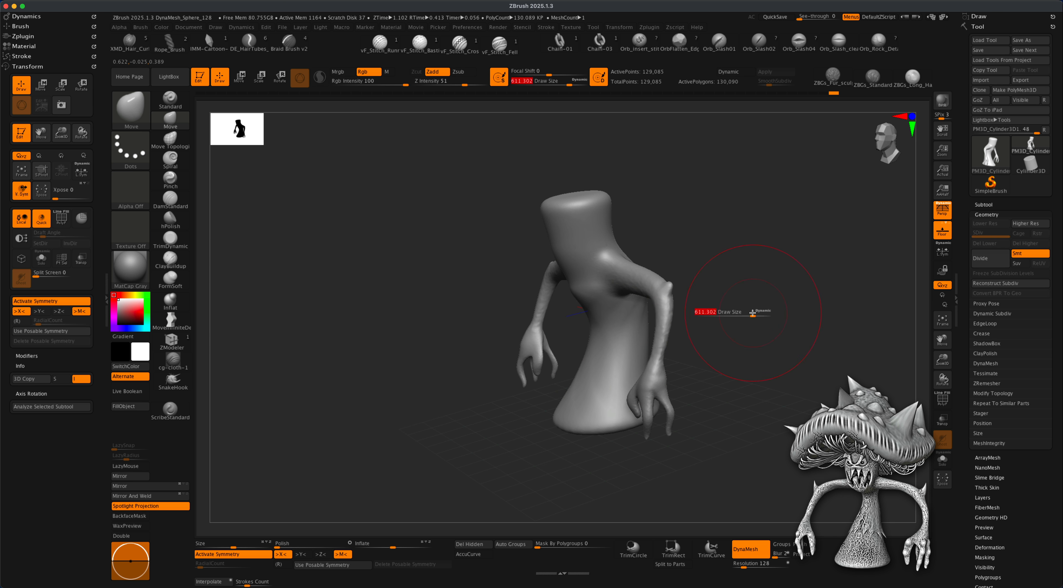
left_click_drag(754, 316, 745, 315)
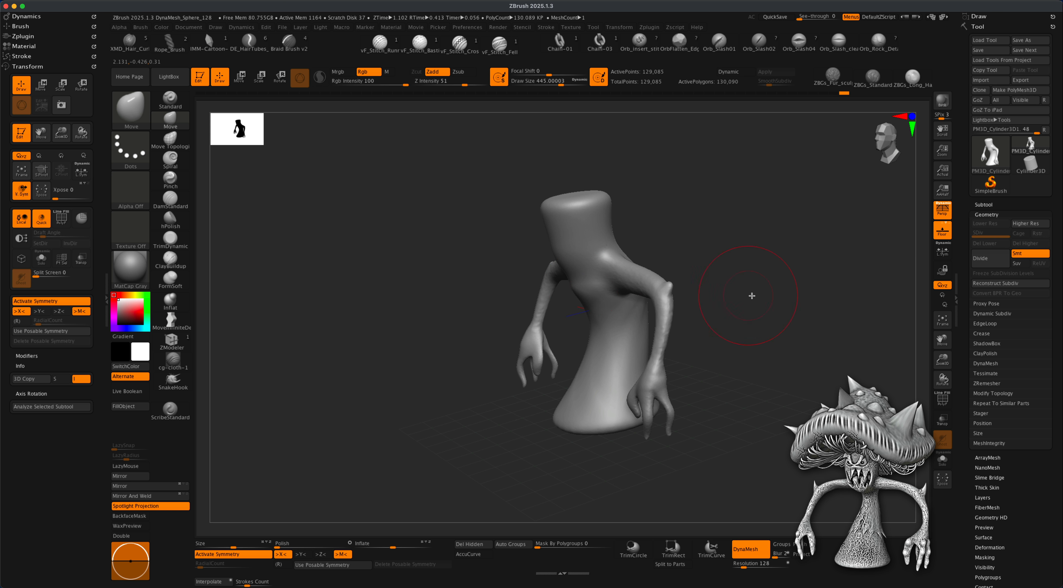
mouse_move(752, 295)
left_mouse_down()
mouse_move(776, 292)
mouse_move(760, 299)
mouse_move(770, 306)
mouse_move(745, 304)
mouse_move(749, 322)
left_mouse_up()
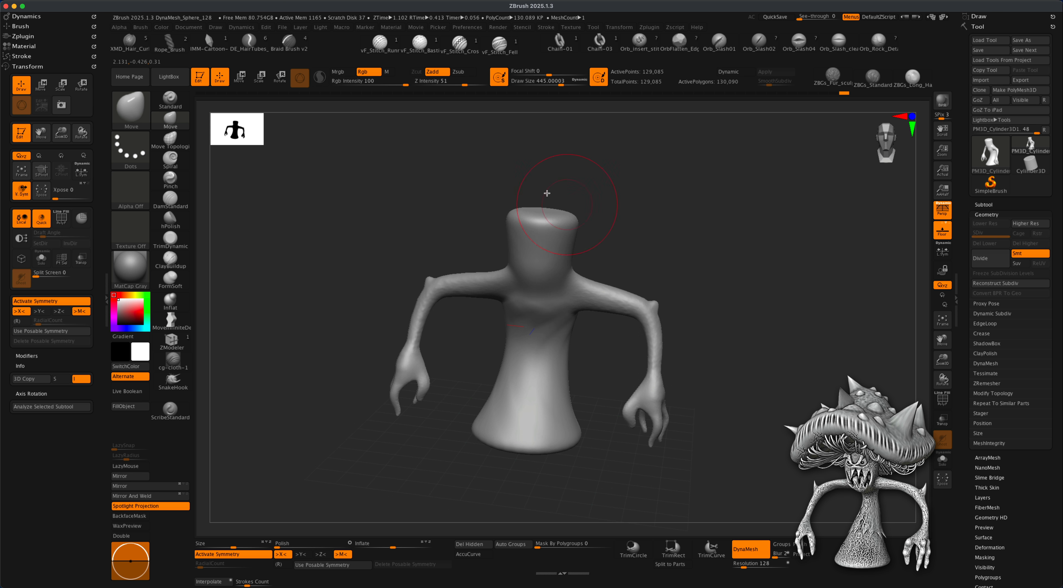
mouse_move(705, 230)
left_mouse_down("alt")
mouse_move(681, 297)
mouse_move(674, 287)
mouse_move(686, 278)
mouse_move(712, 346)
left_mouse_up("alt")
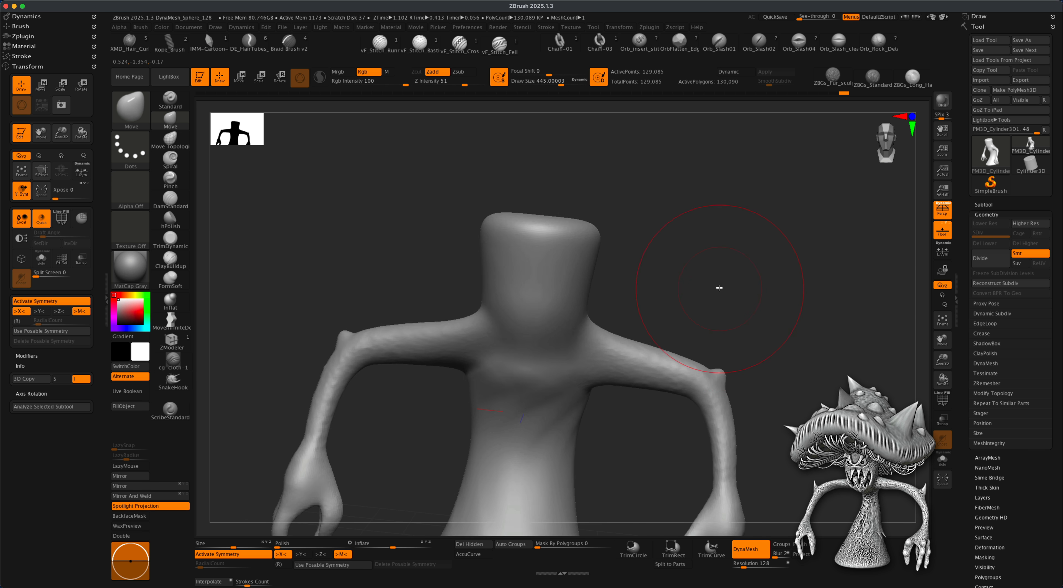
Try to push a mouth hollow into the front of the upper stem with the Move brush at draw size about 207, and undo the attempts
left_click_drag(741, 347, 753, 374)
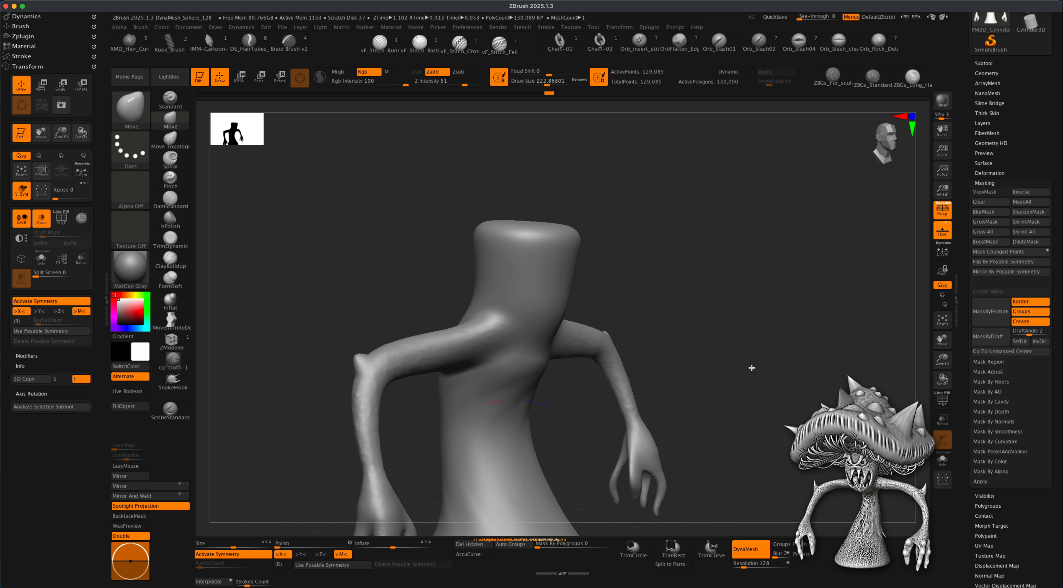
left_click_drag(313, 236, 345, 250, "alt")
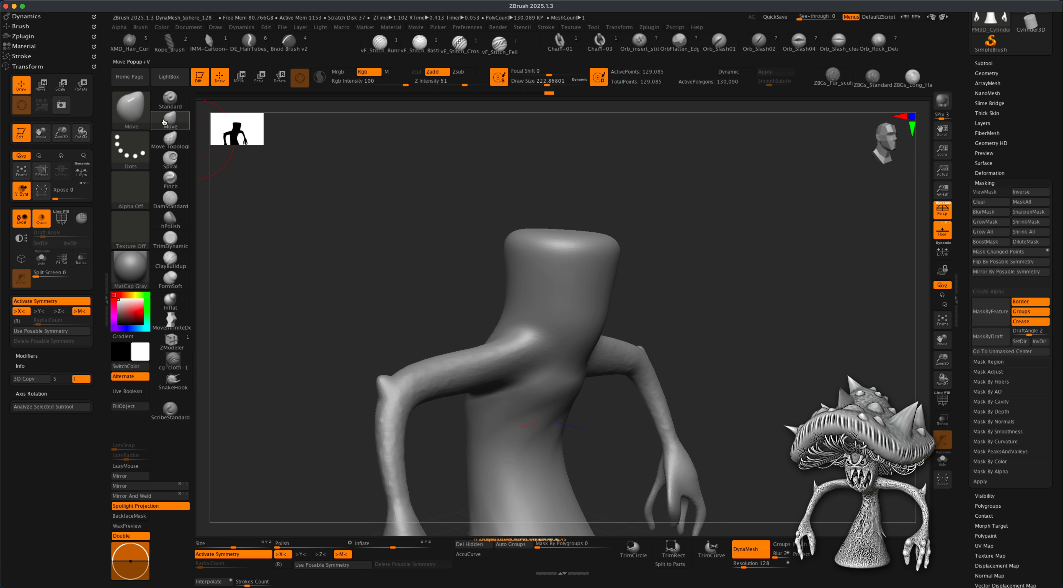
key("s")
key("s")
left_click_drag(721, 343, 722, 334)
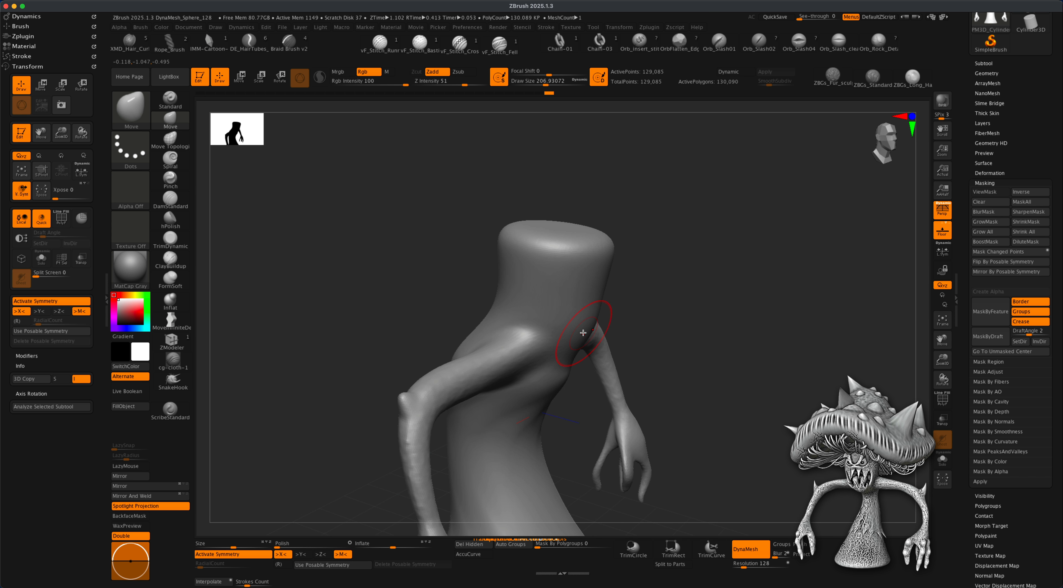
mouse_move(582, 328)
left_mouse_down()
mouse_move(712, 319)
mouse_move(707, 312)
left_mouse_up()
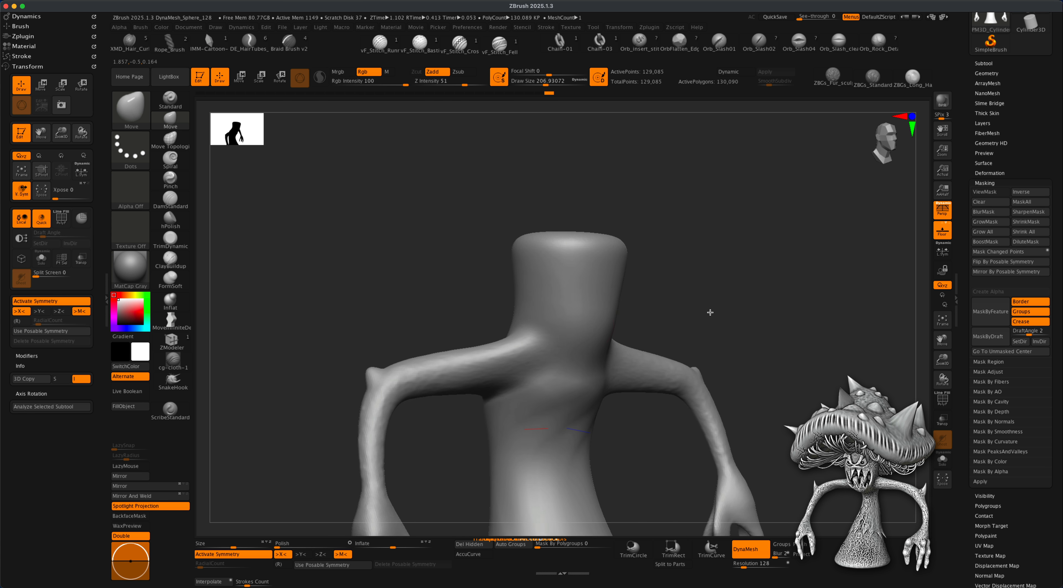
left_click_drag(579, 335, 713, 332)
key("ctrl+z")
key("ctrl+z")
key("ctrl+z")
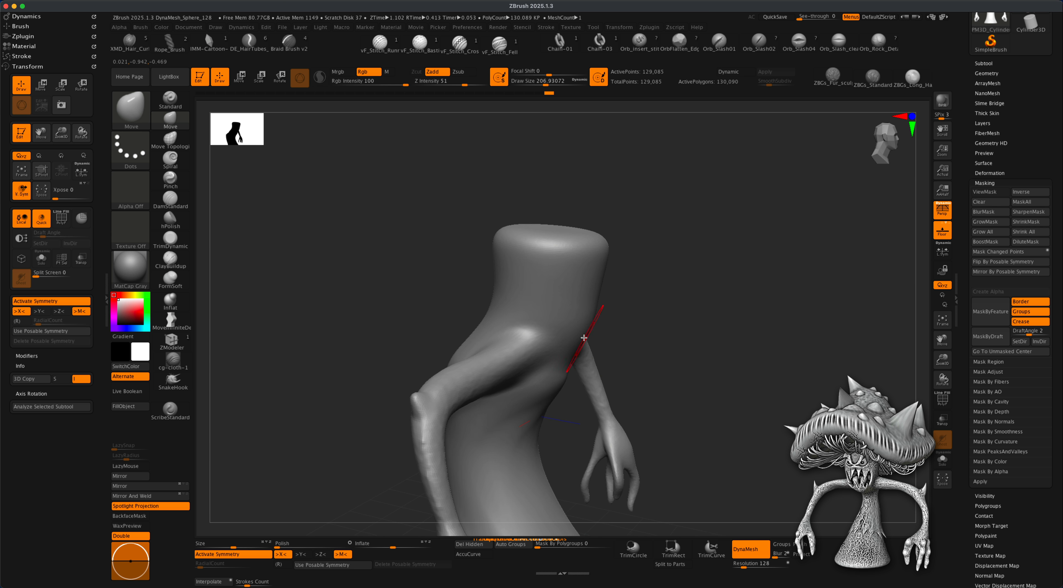
key("ctrl+z")
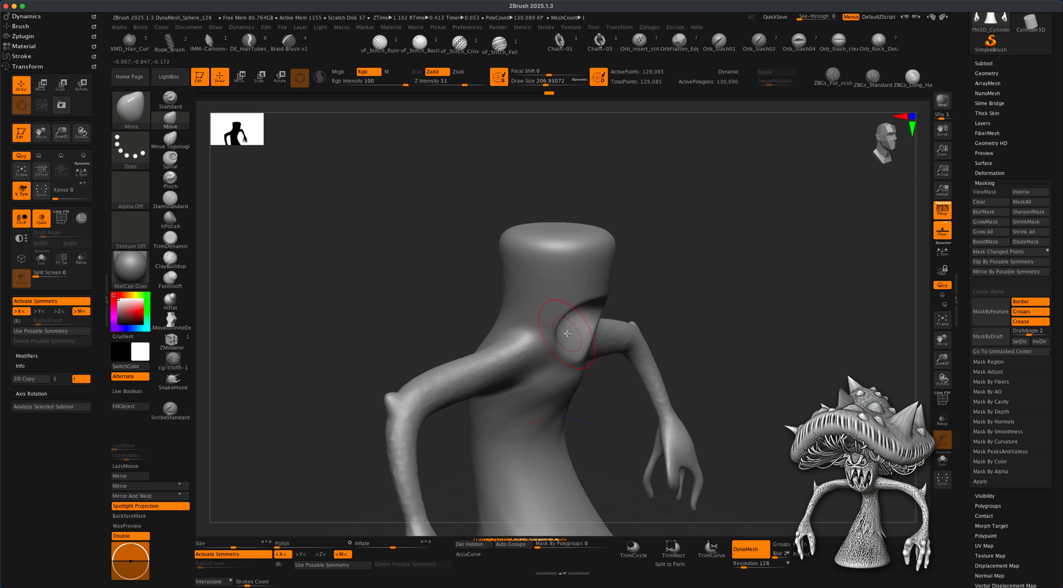
Shape the mouth hollow in the front of the upper stem and widen its rim with the Move brush at draw size about 223
right_click_drag(547, 319, 659, 298)
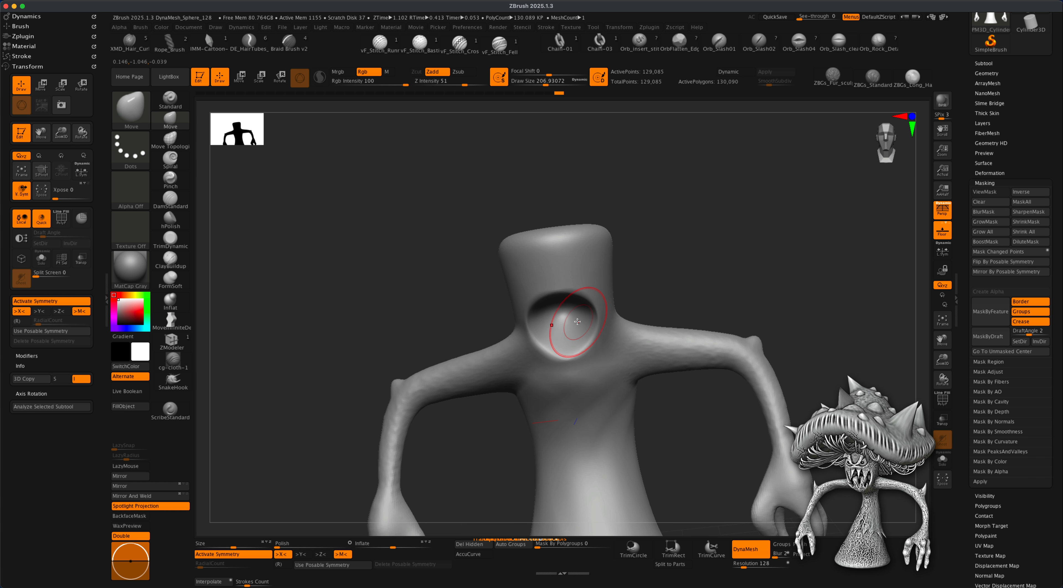
mouse_move(577, 321)
right_mouse_down()
mouse_move(670, 275)
mouse_move(573, 313)
right_mouse_up()
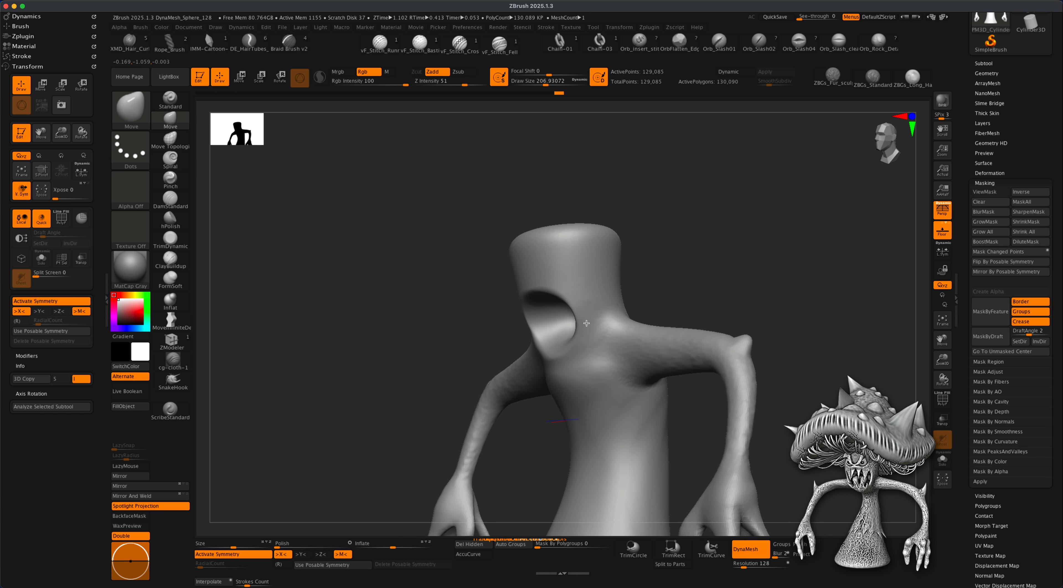
right_click_drag(707, 289, 652, 325)
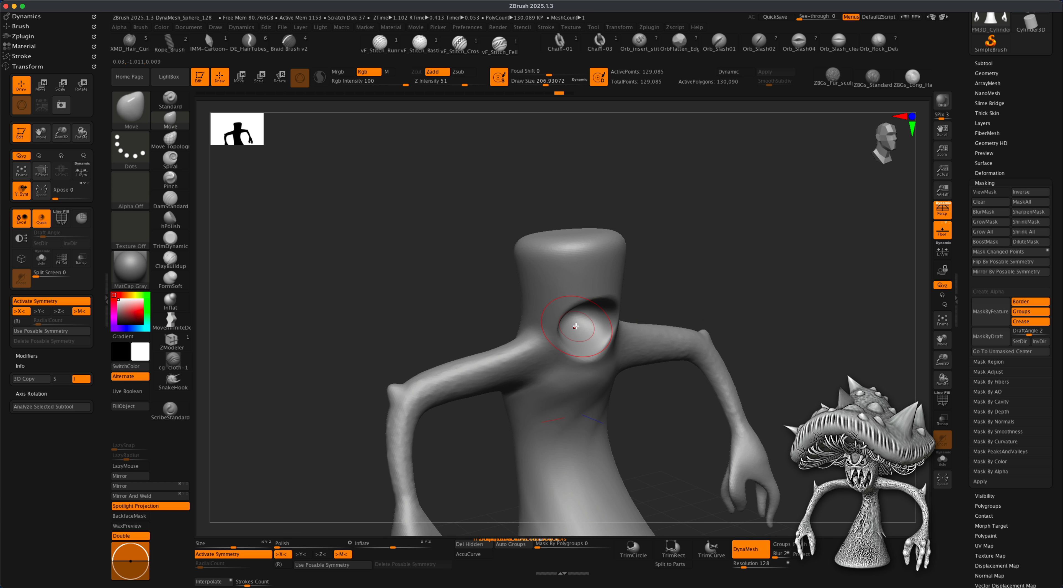
mouse_move(743, 310)
right_mouse_down()
mouse_move(728, 303)
mouse_move(731, 289)
mouse_move(738, 298)
mouse_move(638, 334)
mouse_move(606, 327)
right_mouse_up()
key("s")
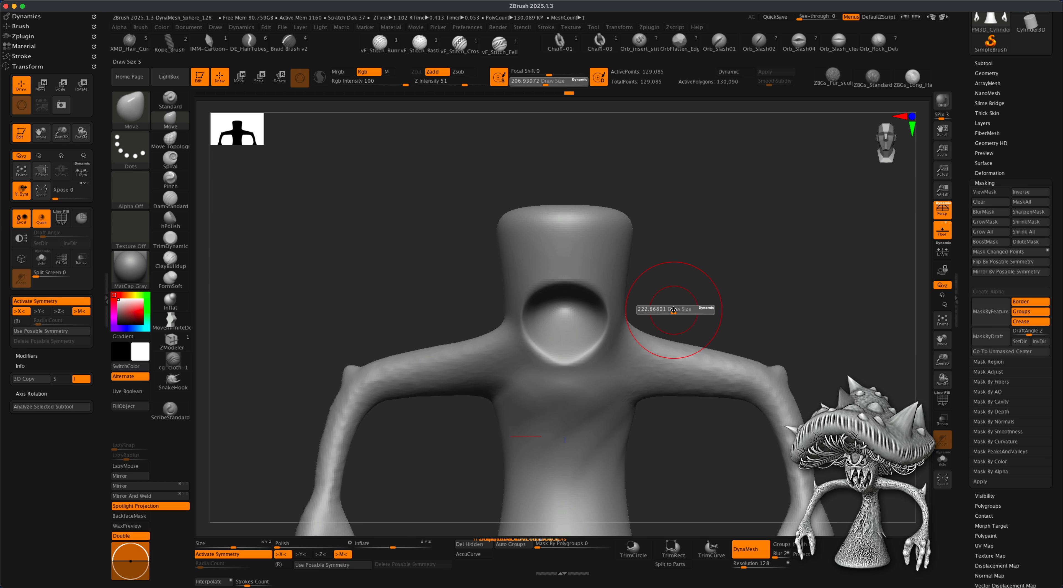
left_click_drag(673, 309, 675, 310)
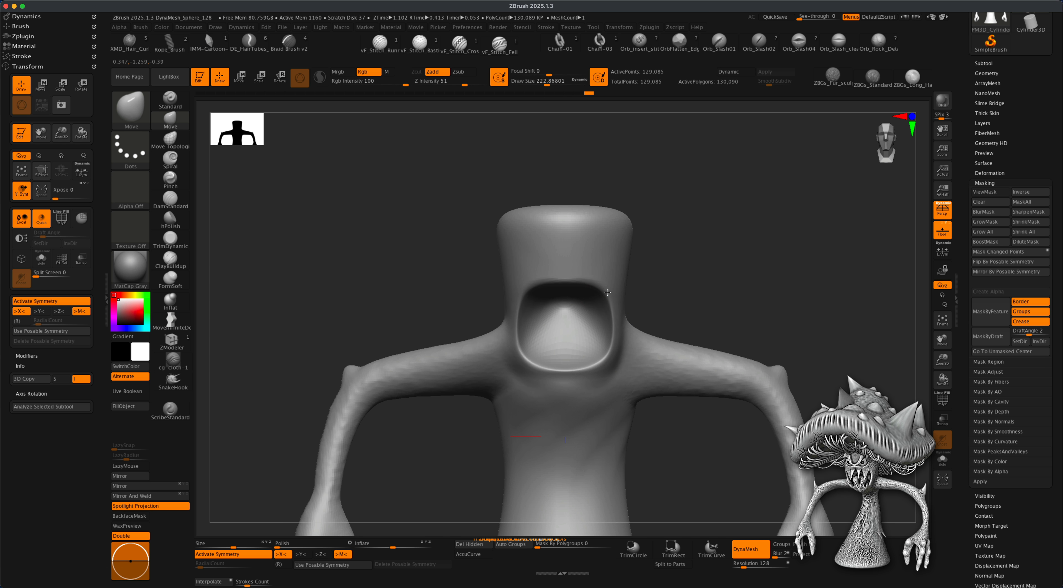
Raise the Move brush draw size to about 268 and broaden the mouth hollow into a large, squarish opening with a defined lower lip
key("s")
left_click_drag(665, 313, 668, 312)
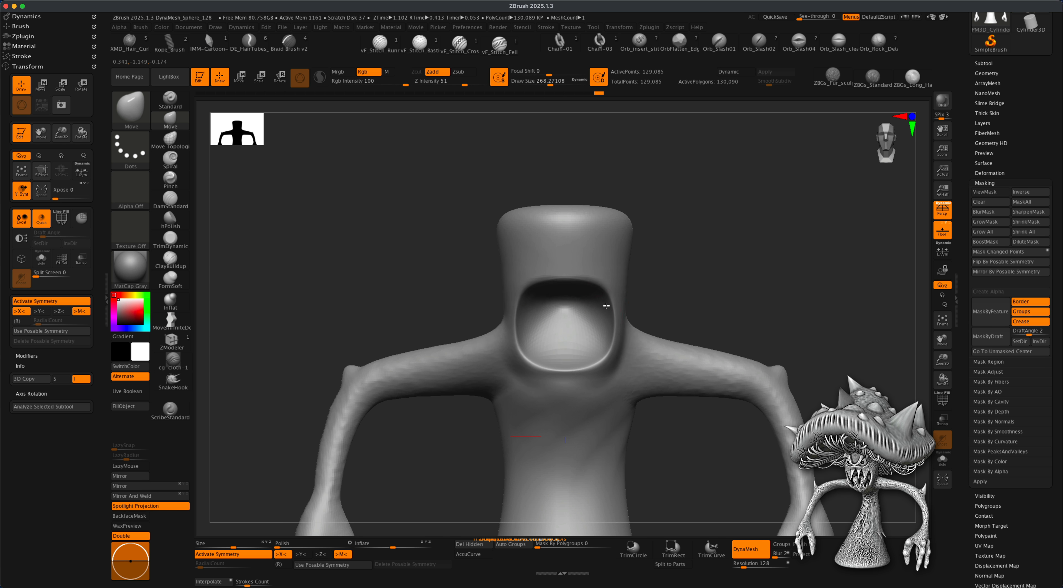
mouse_move(567, 328)
right_mouse_down()
mouse_move(760, 282)
mouse_move(591, 327)
right_mouse_up()
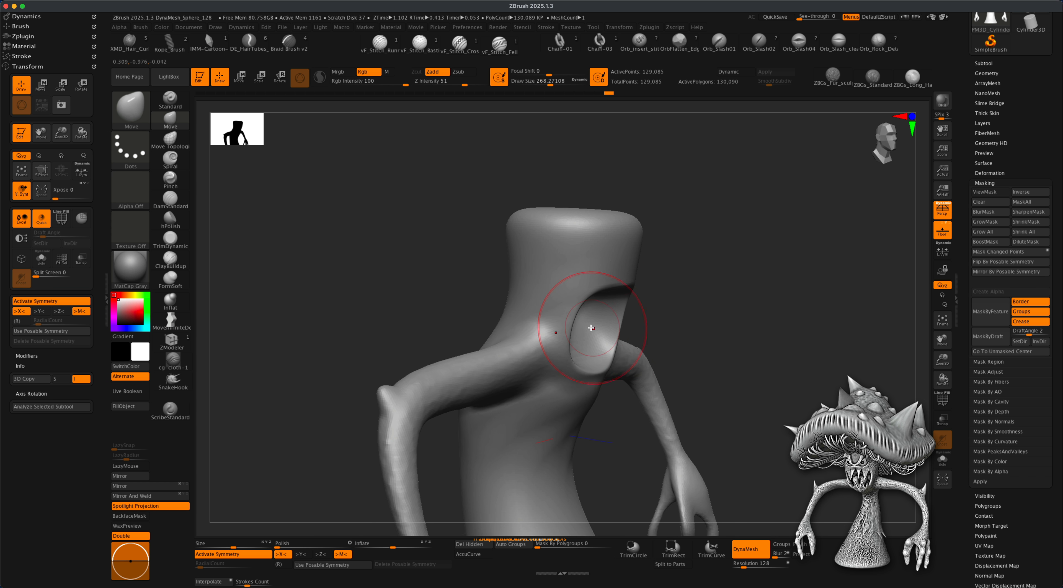
right_click_drag(702, 322, 643, 323)
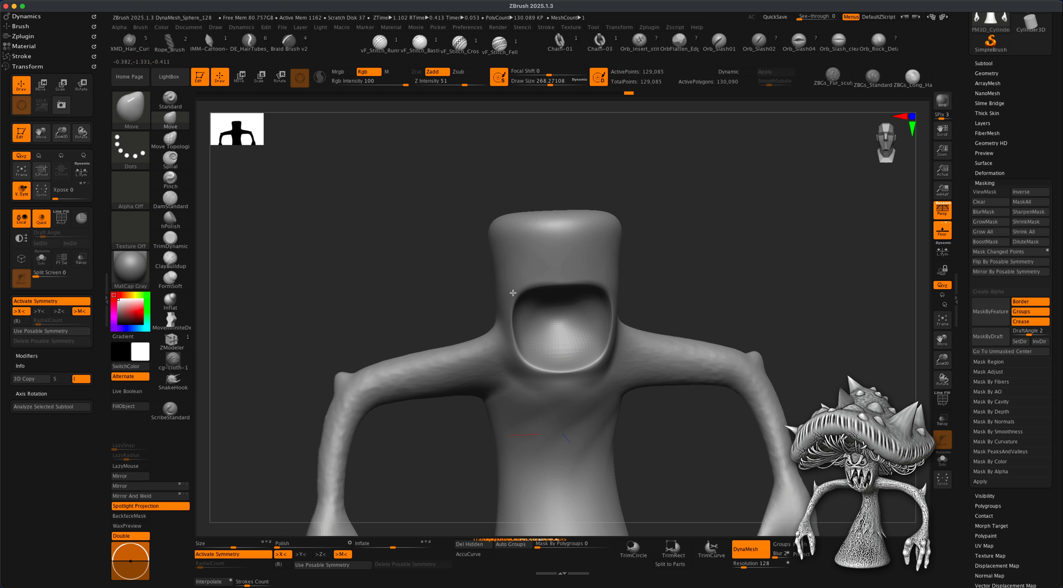
left_click_drag(623, 320, 632, 330)
right_click_drag(663, 353, 627, 351)
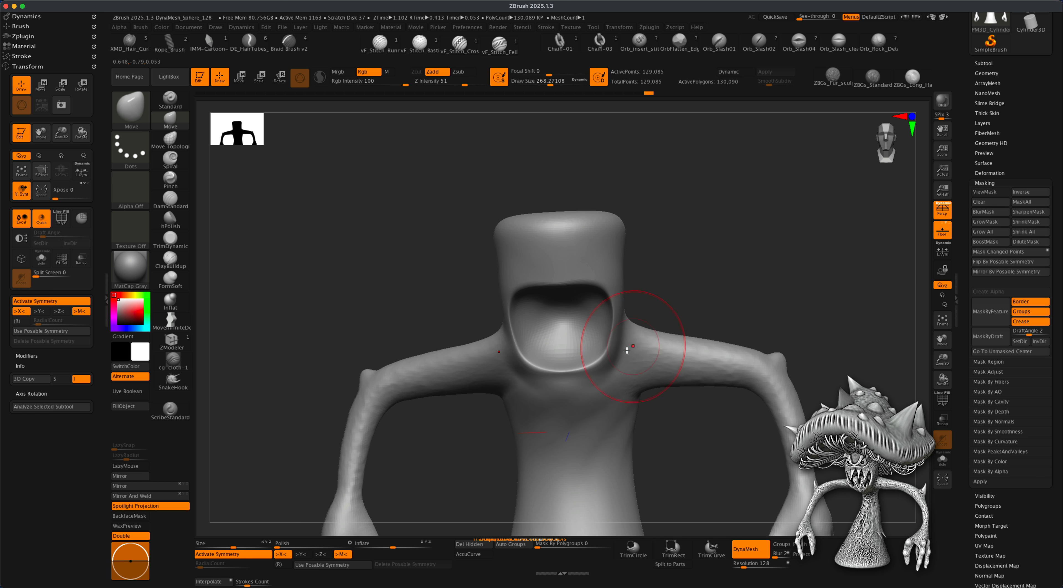
right_click_drag(723, 295, 746, 295)
left_click_drag(572, 364, 568, 370)
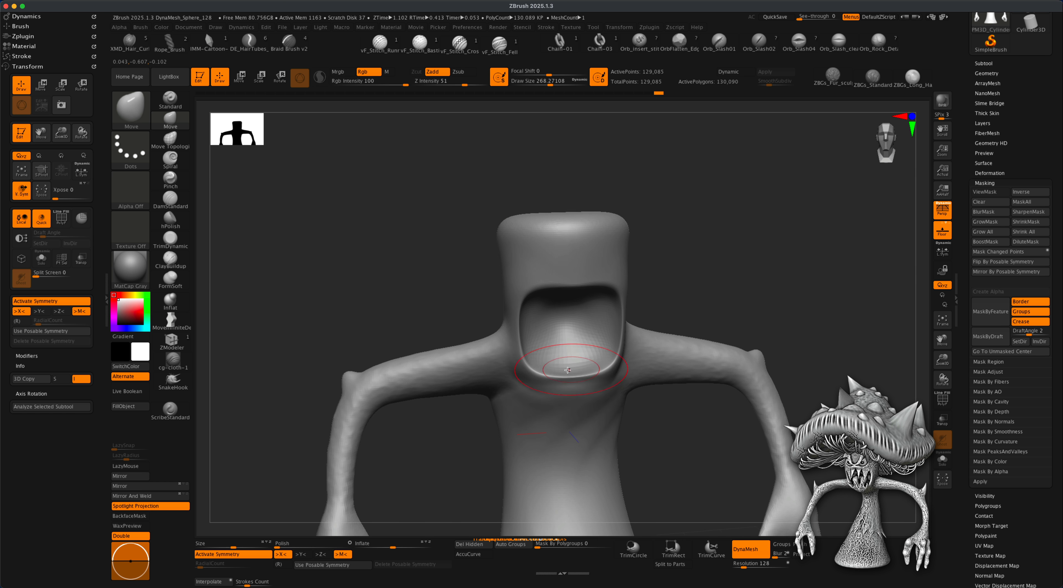
right_click_drag(722, 299, 725, 408)
right_click_drag(679, 273, 673, 298, "alt")
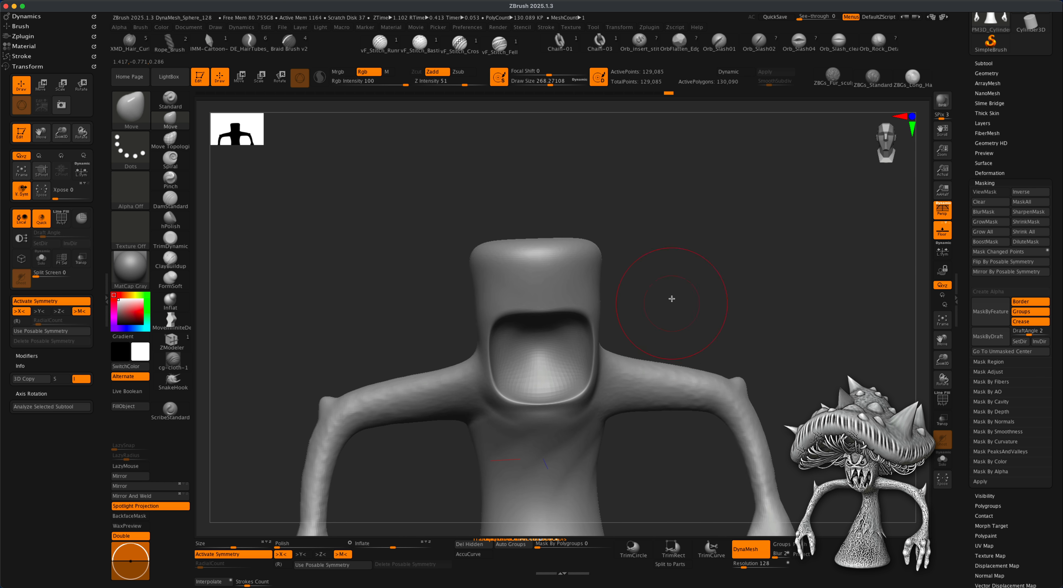
Remesh the body with DynaMesh at resolution 128 and check the whole figure
left_click_drag(721, 242, 814, 269, "ctrl")
mouse_move(667, 312)
right_mouse_down()
mouse_move(694, 287)
mouse_move(718, 284)
right_mouse_up()
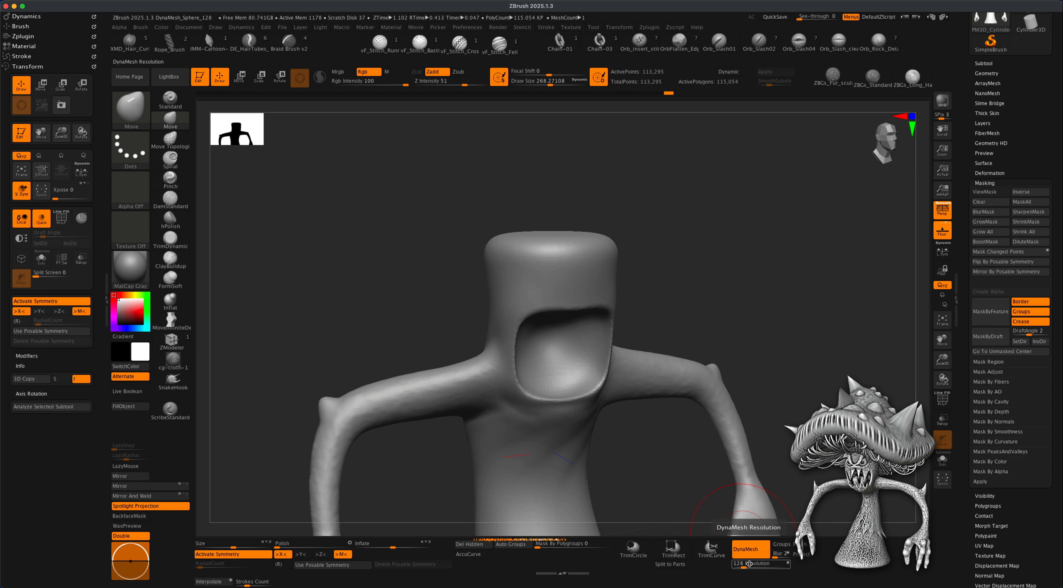
right_click_drag(627, 471, 652, 390, "ctrl")
right_click_drag(784, 439, 769, 373, "alt")
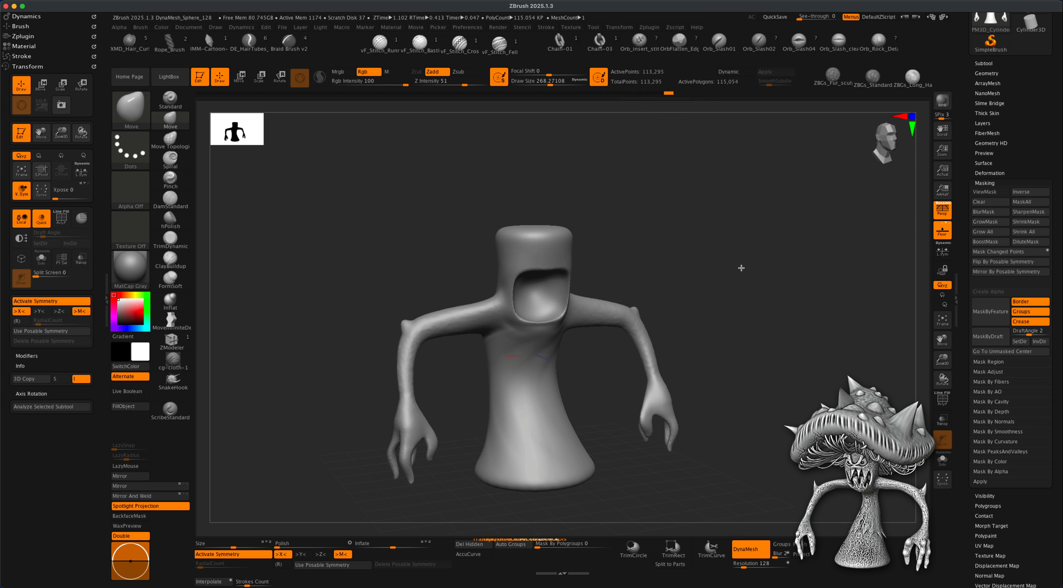
right_click_drag(740, 268, 742, 292, "ctrl")
right_click_drag(793, 439, 791, 430, "alt")
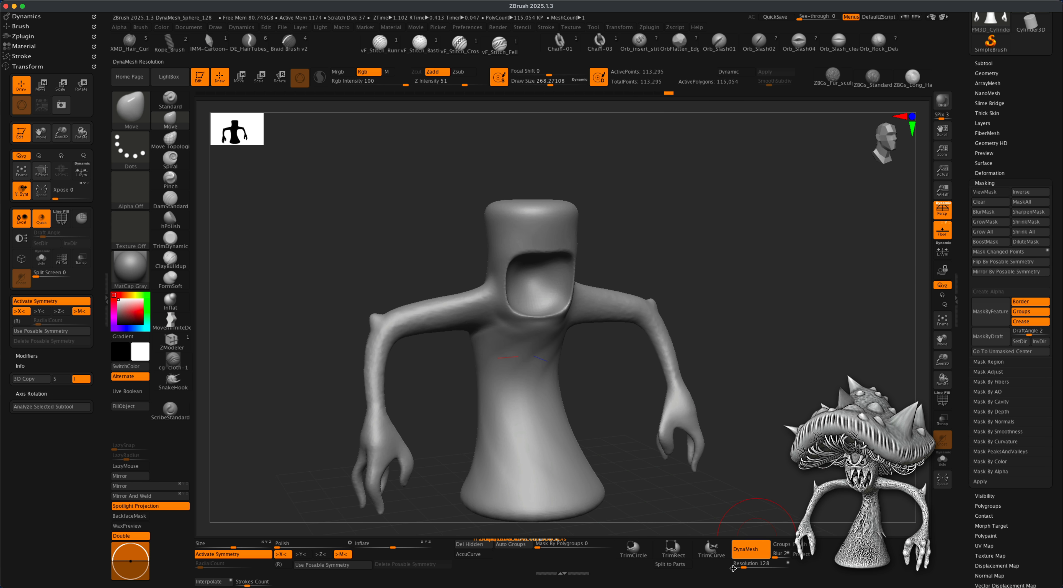
Set the DynaMesh resolution to 256 and remesh the body
left_click(748, 565)
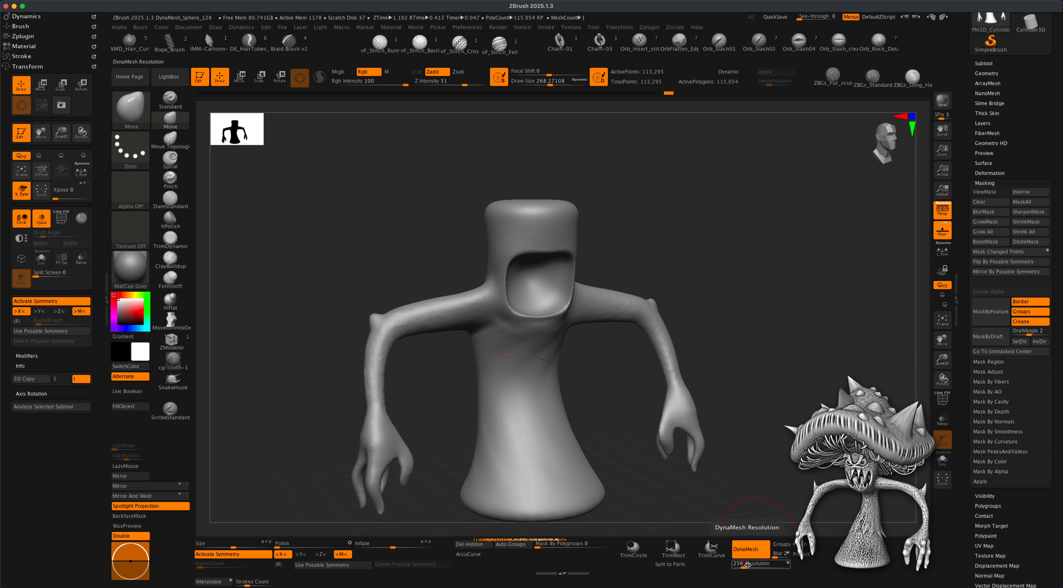
type("256")
key("Return")
left_click_drag(730, 201, 888, 221, "ctrl")
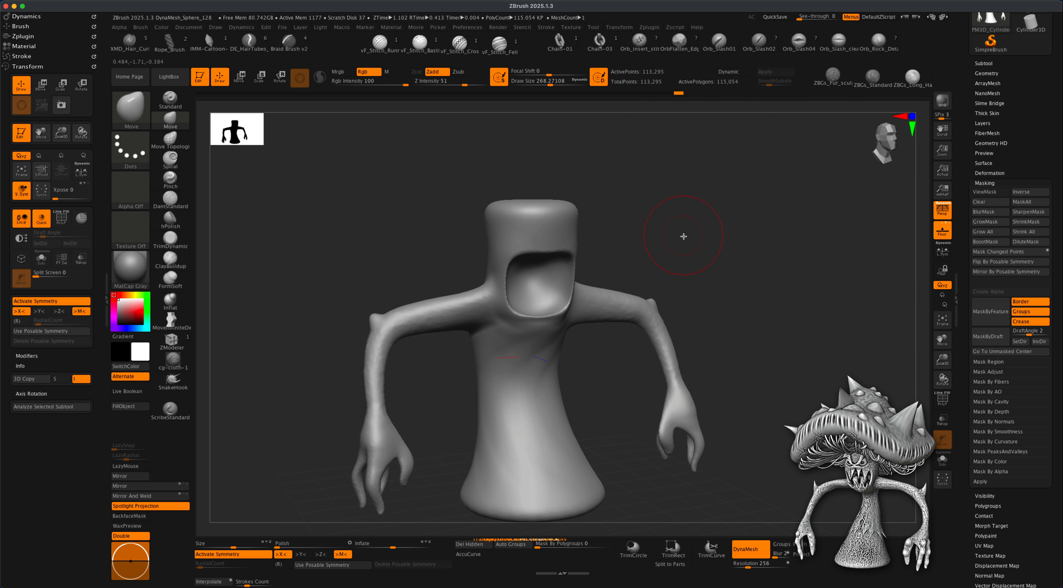
right_click_drag(684, 236, 660, 233, "ctrl")
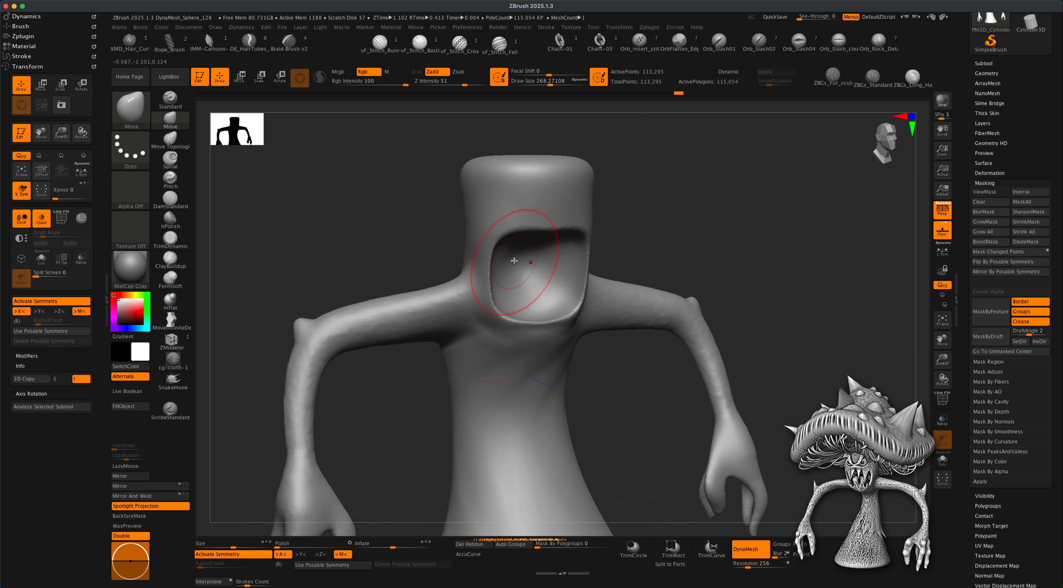
left_click_drag(546, 274, 559, 233)
key("ctrl+z")
left_click_drag(738, 203, 830, 163, "ctrl")
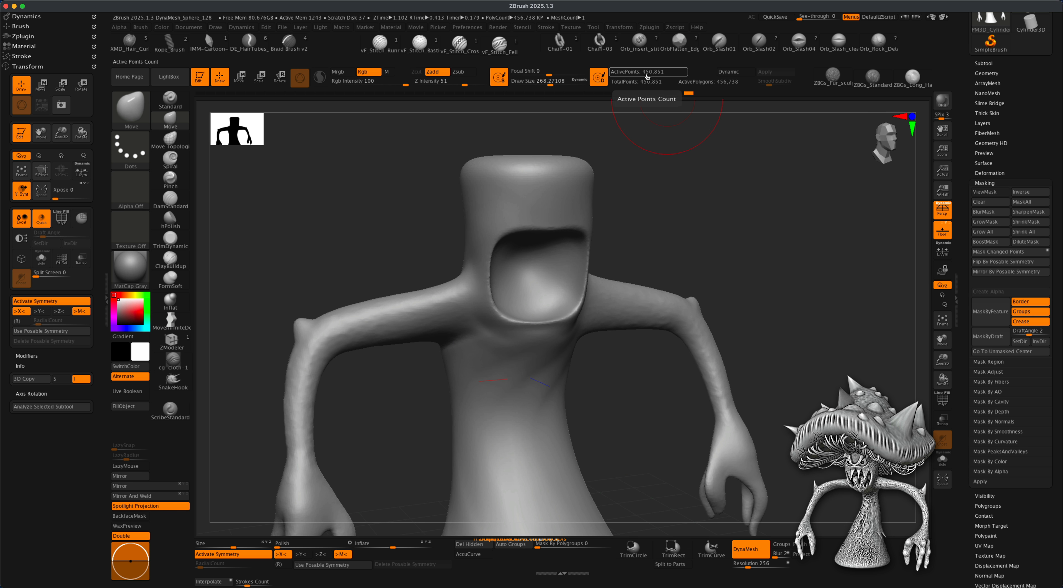
Reduce the Move brush draw size to about 124 and apply Polish to the whole body mesh
left_click_drag(752, 207, 755, 330, "alt")
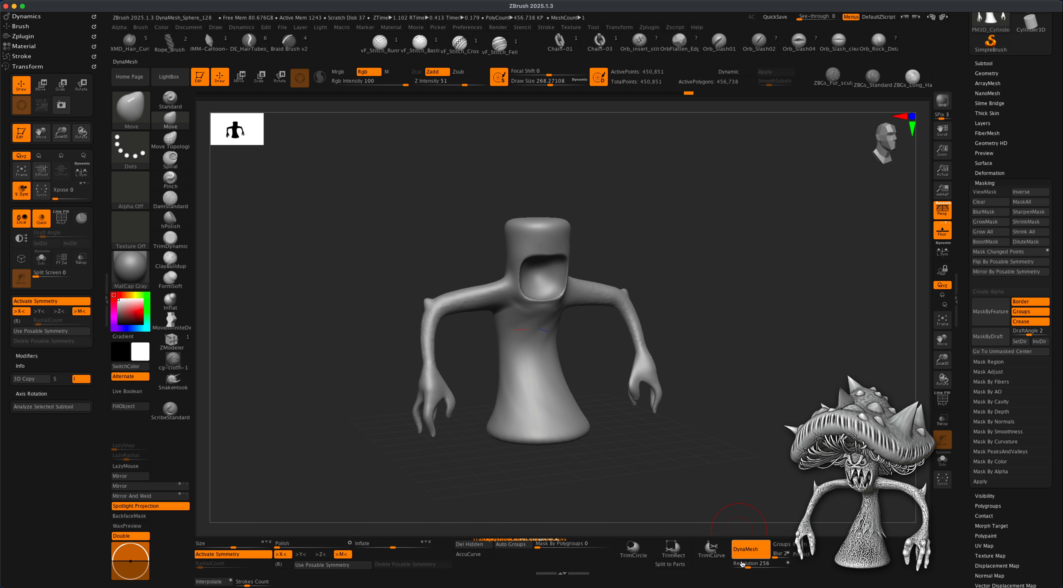
mouse_move(770, 422)
left_mouse_down("alt")
mouse_move(776, 450)
mouse_move(762, 448)
mouse_move(773, 415)
mouse_move(815, 434)
mouse_move(817, 448)
left_mouse_up("alt")
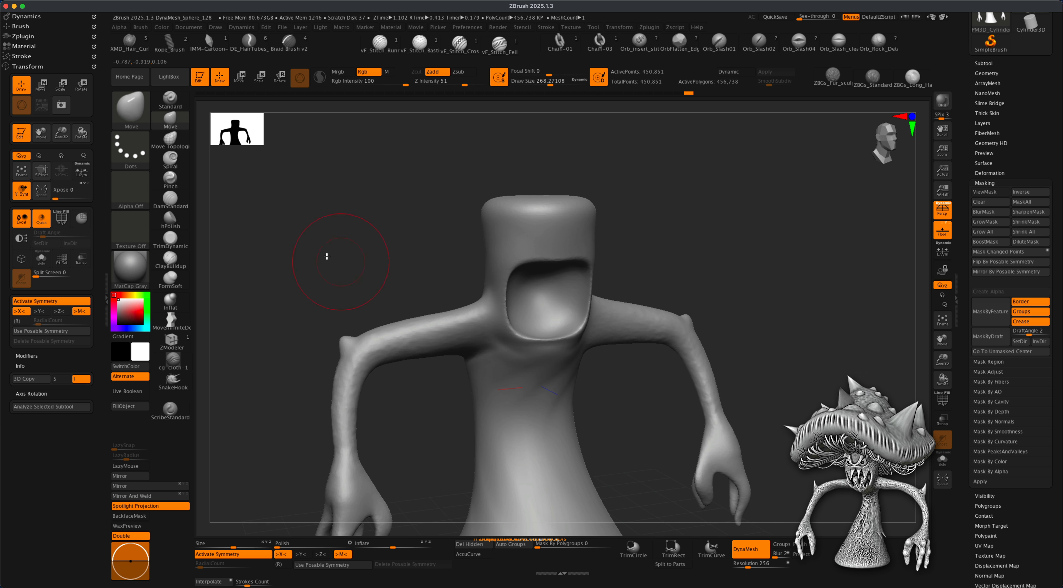
left_click_drag(350, 230, 367, 254, "alt")
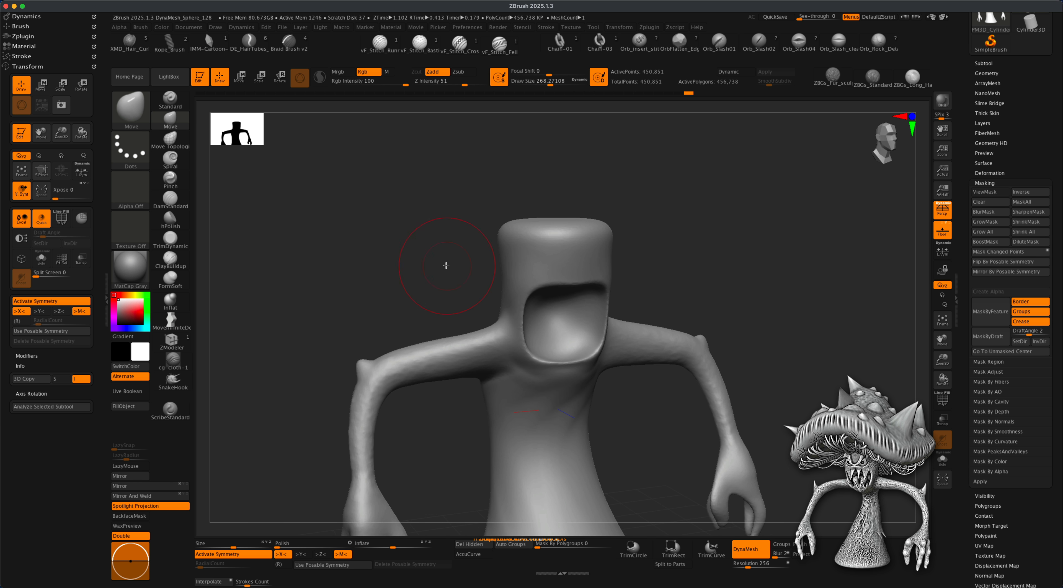
key("s")
left_click_drag(443, 266, 432, 265)
mouse_move(713, 292)
left_mouse_down("alt")
mouse_move(731, 267)
mouse_move(733, 282)
mouse_move(718, 278)
mouse_move(741, 315)
mouse_move(727, 301)
mouse_move(745, 309)
mouse_move(730, 309)
left_mouse_up("alt")
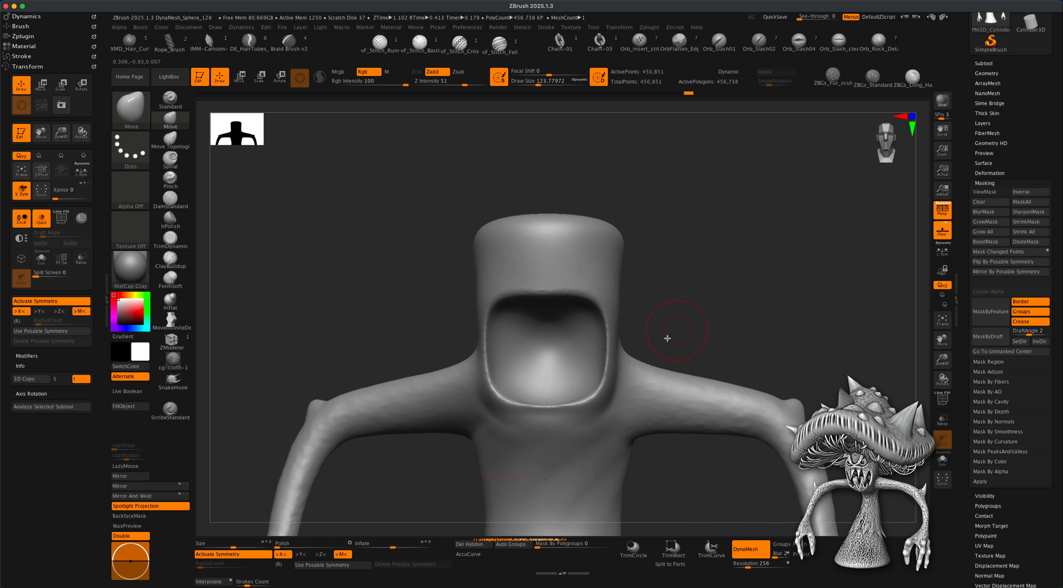
left_click_drag(278, 545, 299, 545)
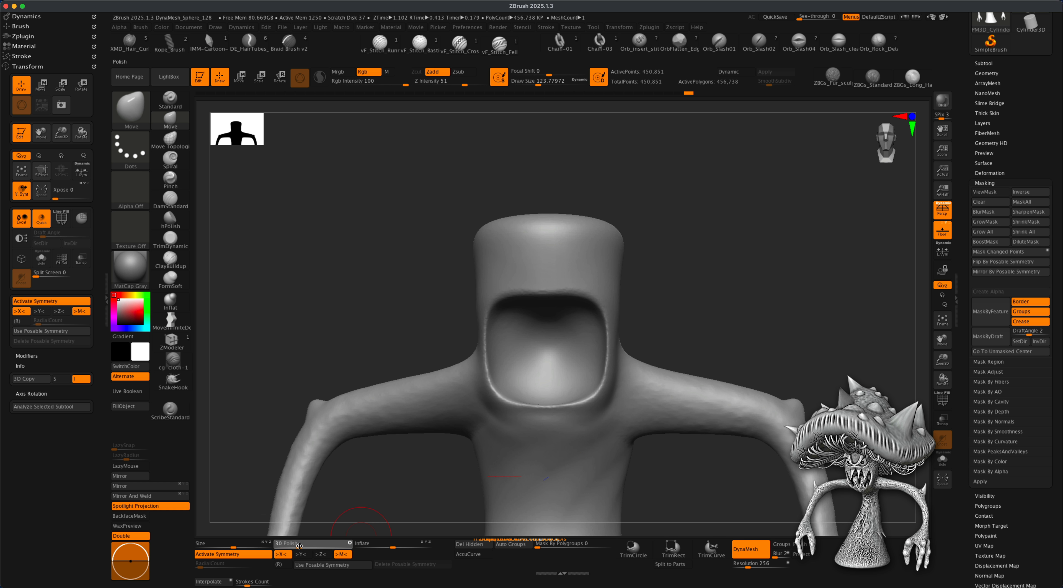
Turn on AccuCurve for the Move brush and pull mirrored pointed fangs from the upper and lower mouth rims at draw size about 94
left_click_drag(687, 295, 711, 304)
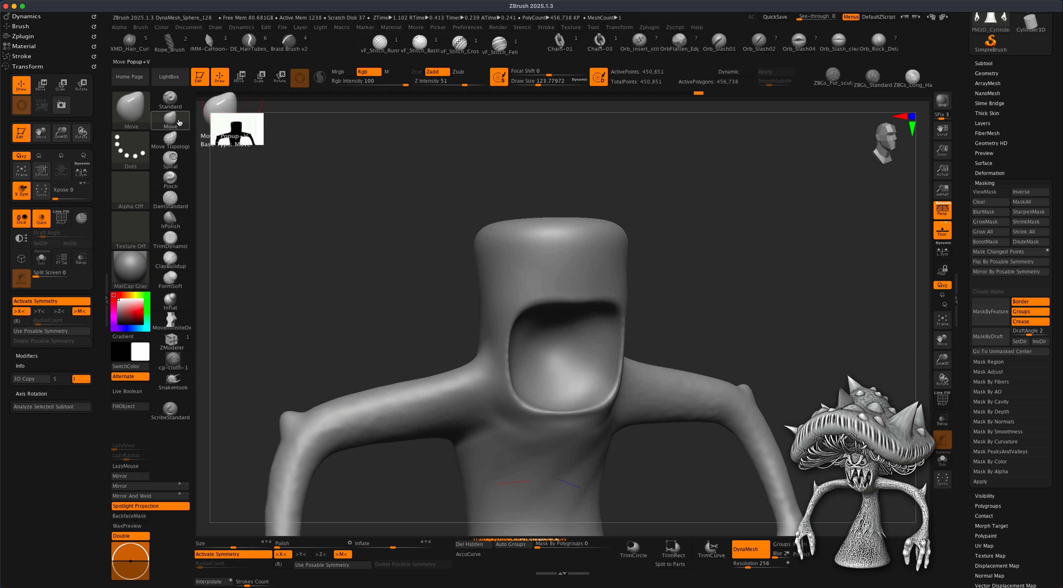
left_click(471, 554)
key("s")
mouse_move(674, 315)
left_mouse_down()
mouse_move(702, 327)
mouse_move(691, 332)
left_mouse_up()
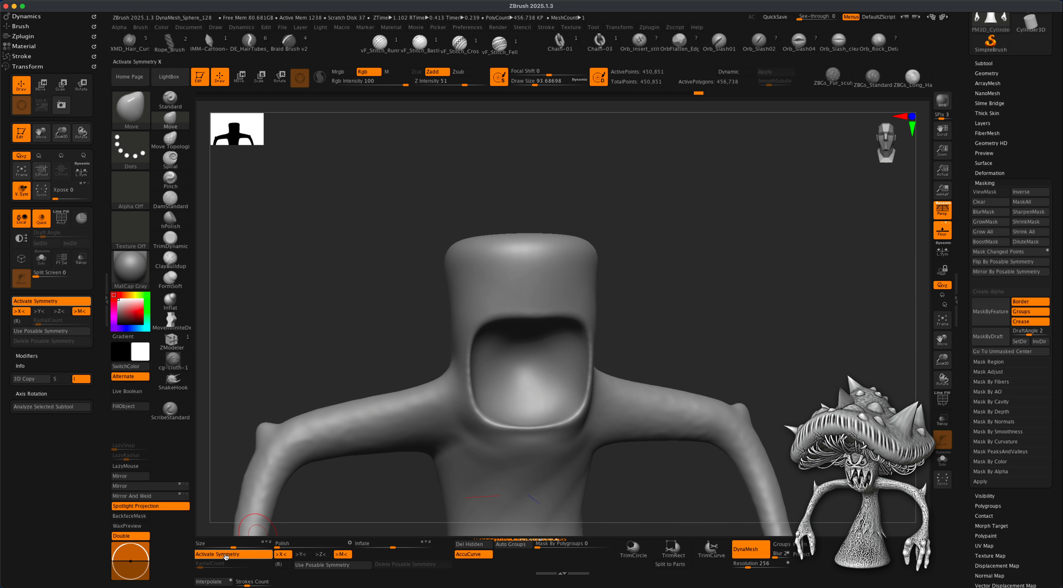
mouse_move(285, 386)
left_mouse_down()
mouse_move(290, 394)
mouse_move(319, 356)
mouse_move(672, 321)
mouse_move(644, 324)
left_mouse_up()
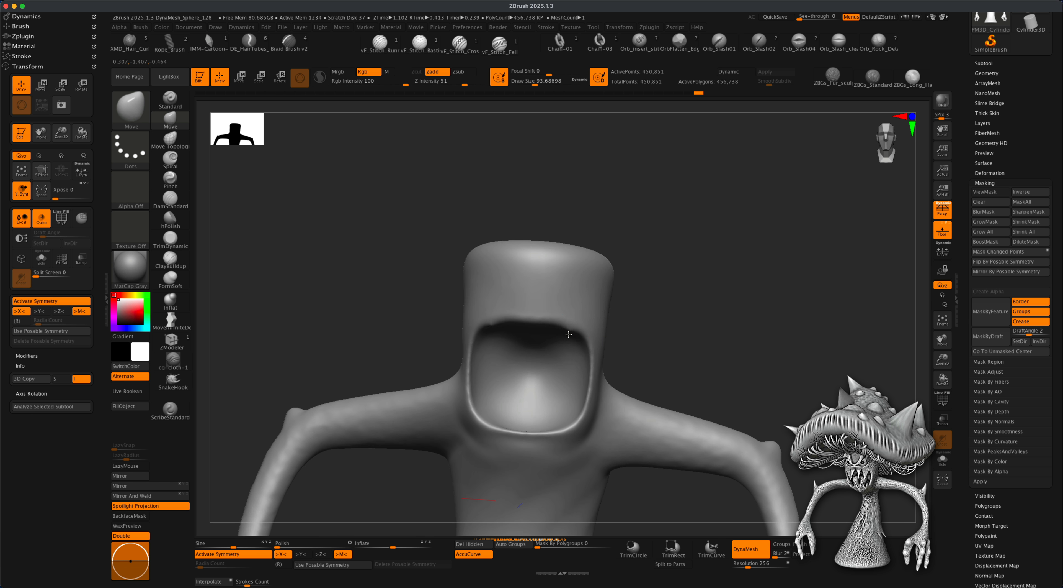
left_click_drag(569, 334, 559, 441)
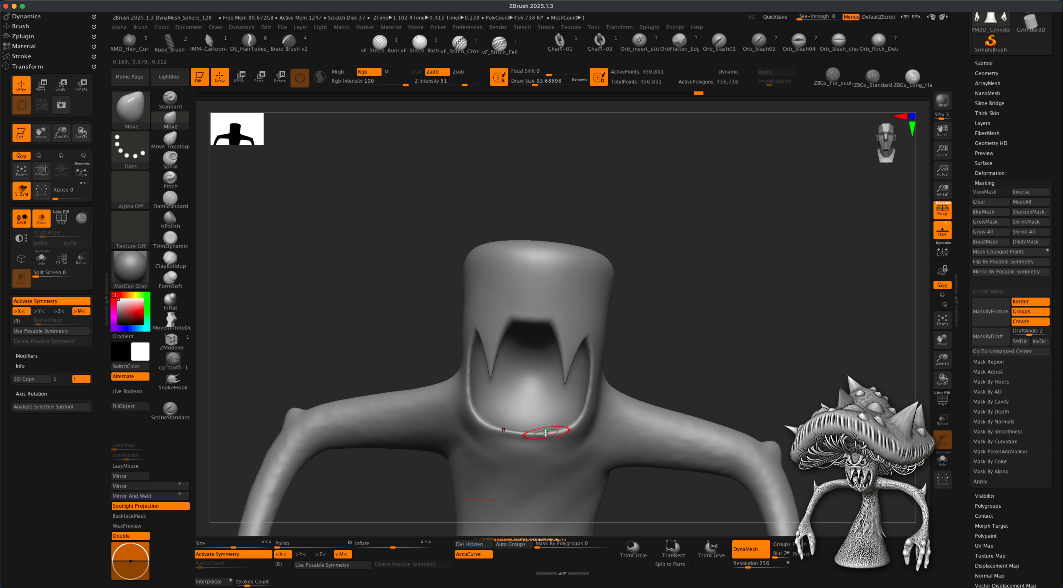
left_click_drag(551, 433, 551, 326)
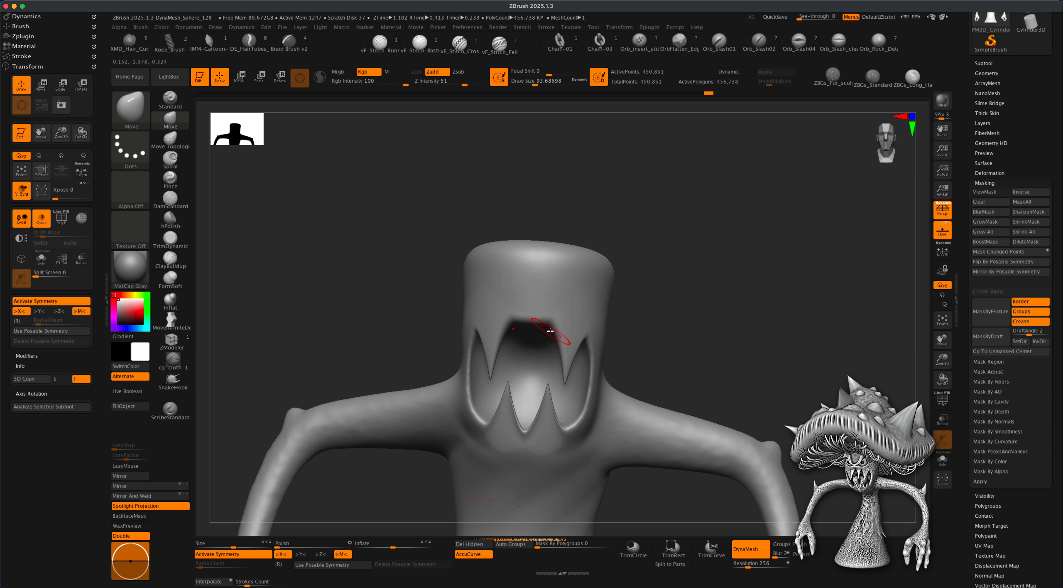
Reduce the Move brush draw size to about 62 and pull additional smaller teeth from the outer lower rim and the middle of the upper rim
key("s")
left_click_drag(664, 327, 664, 328)
key("s")
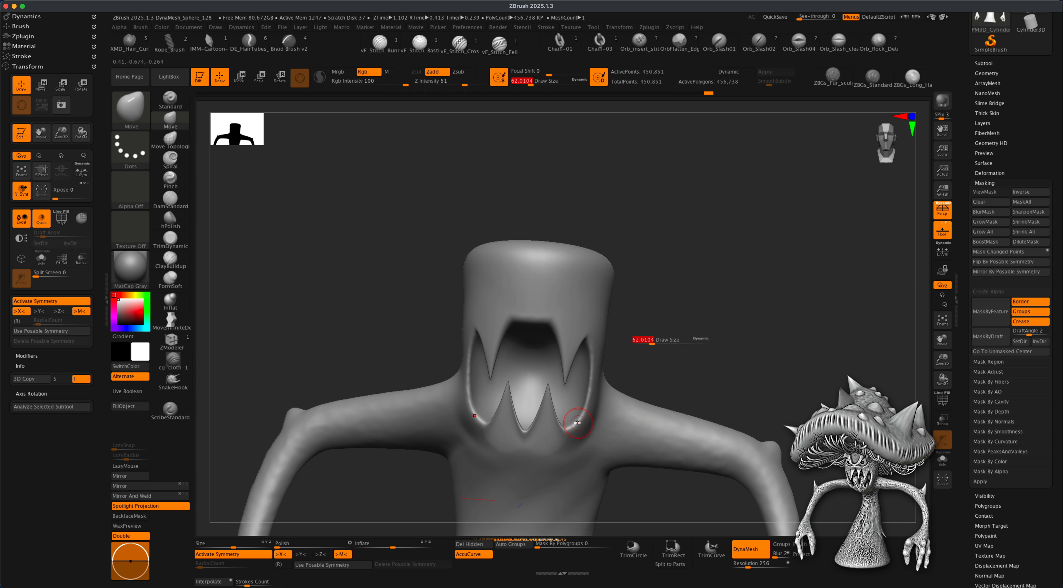
key("ctrl+z")
left_click_drag(676, 361, 678, 324)
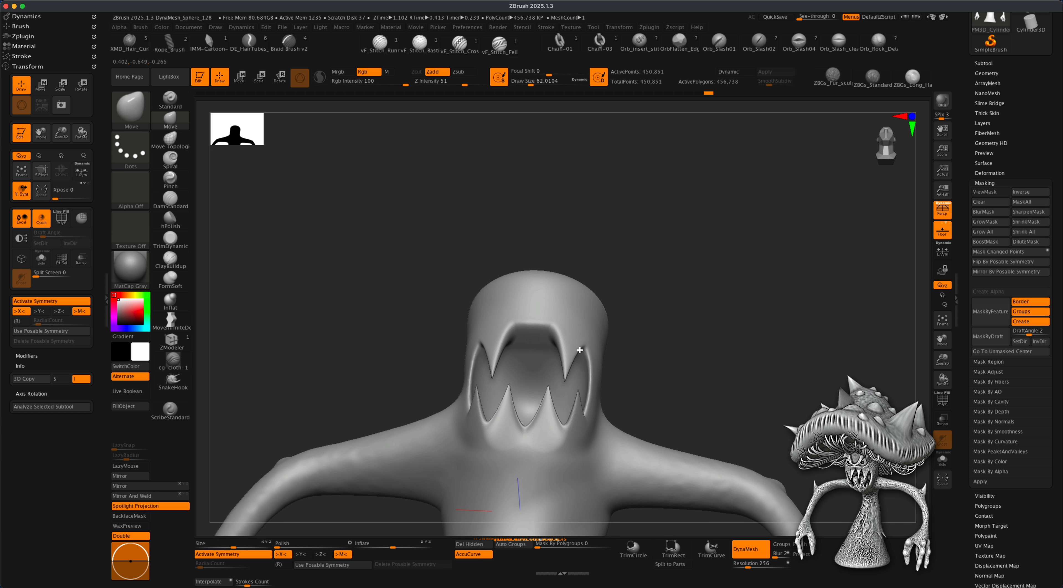
left_click_drag(669, 371, 599, 445)
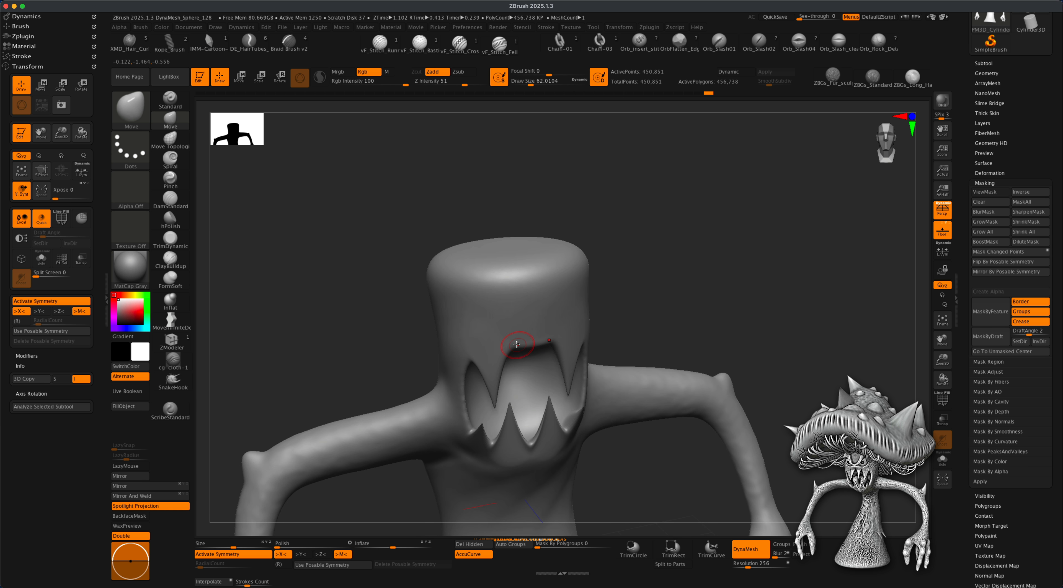
left_click_drag(521, 357, 523, 411)
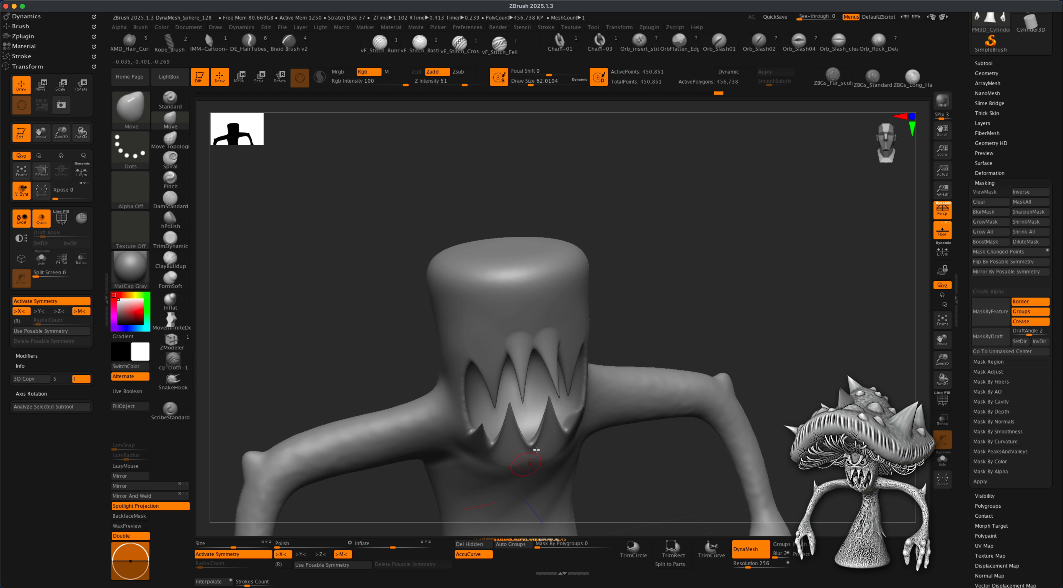
left_click_drag(537, 449, 728, 289)
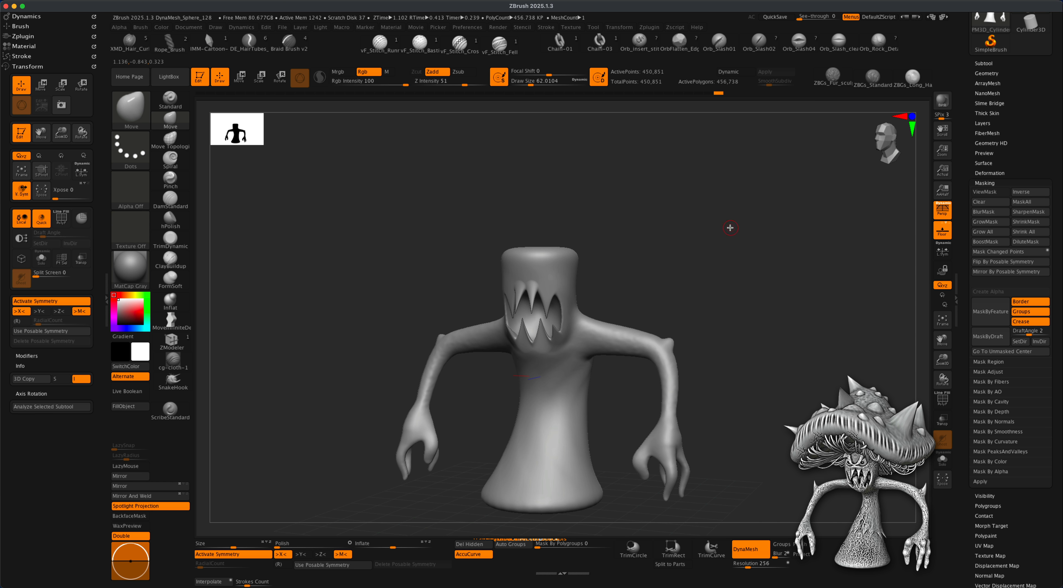
Remesh the toothed body with DynaMesh at resolution 256
mouse_move(731, 232)
left_mouse_down("ctrl")
mouse_move(829, 234)
mouse_move(696, 264)
left_mouse_up("ctrl")
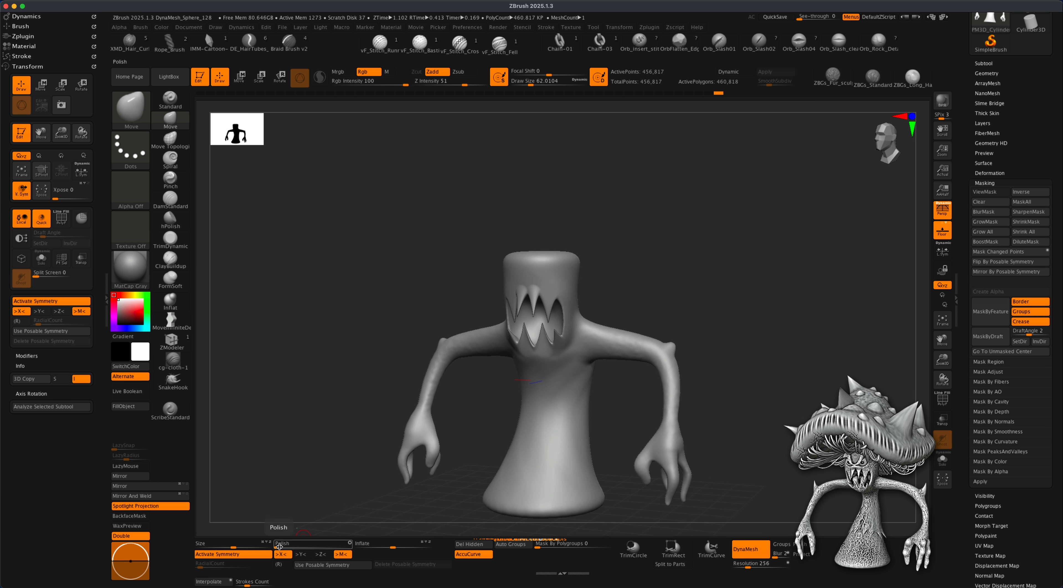
left_click_drag(323, 378, 360, 429, "alt")
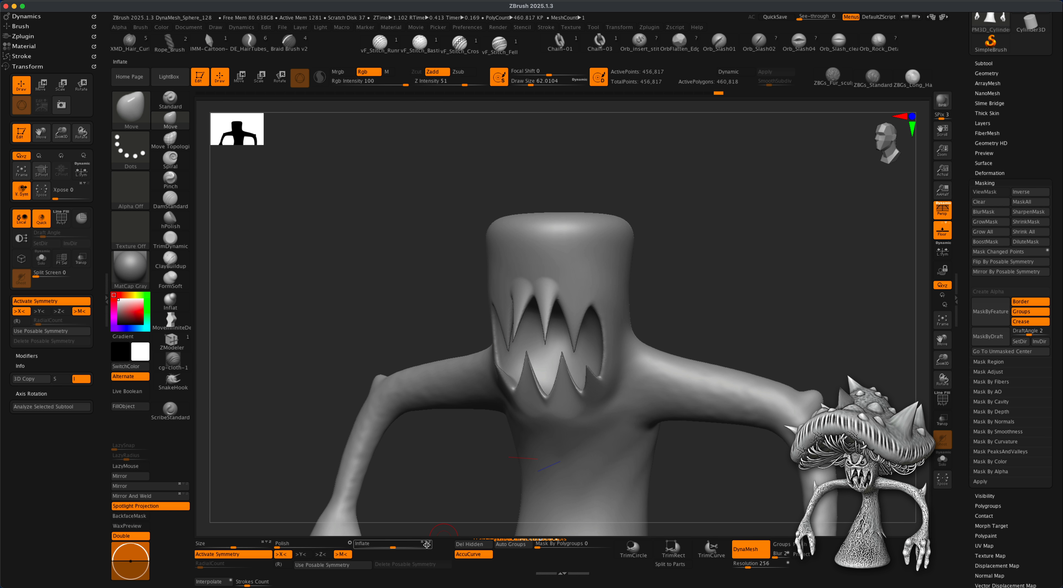
Slightly inflate and polish the toothed body mesh, remeshing it with DynaMesh at resolution 256
left_click_drag(394, 547, 398, 548)
left_click_drag(337, 217, 423, 252, "ctrl")
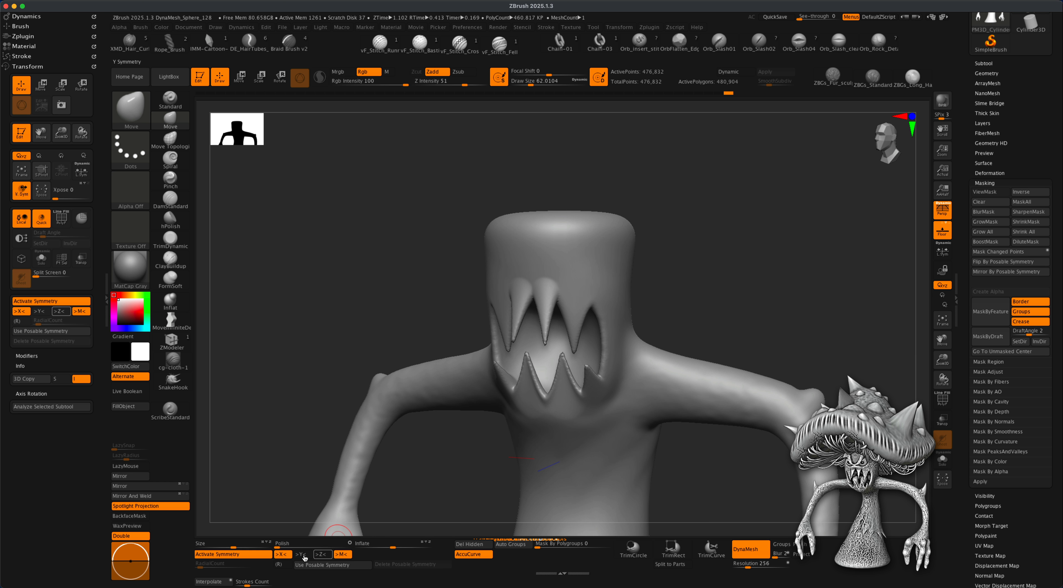
left_click_drag(279, 545, 288, 544)
Smooth the chest area just below the mouth with the Smooth brush at draw size about 167
left_click_drag(444, 471, 438, 436, "alt")
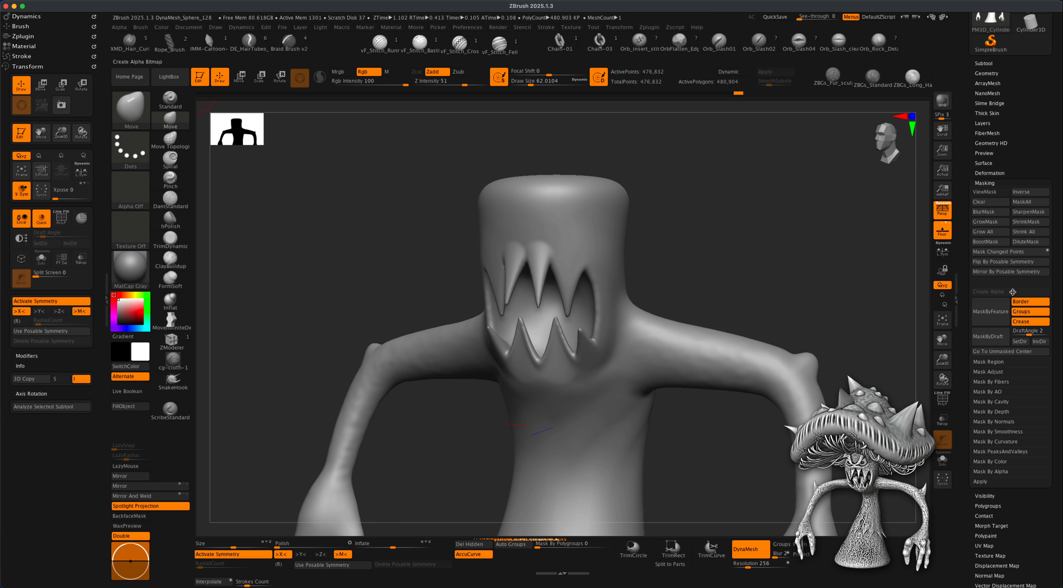
left_click_drag(705, 457, 698, 423, "alt")
mouse_move(615, 415)
left_mouse_down("alt")
mouse_move(628, 377)
mouse_move(656, 366)
mouse_move(643, 368)
left_mouse_up("alt")
key("s")
key("s")
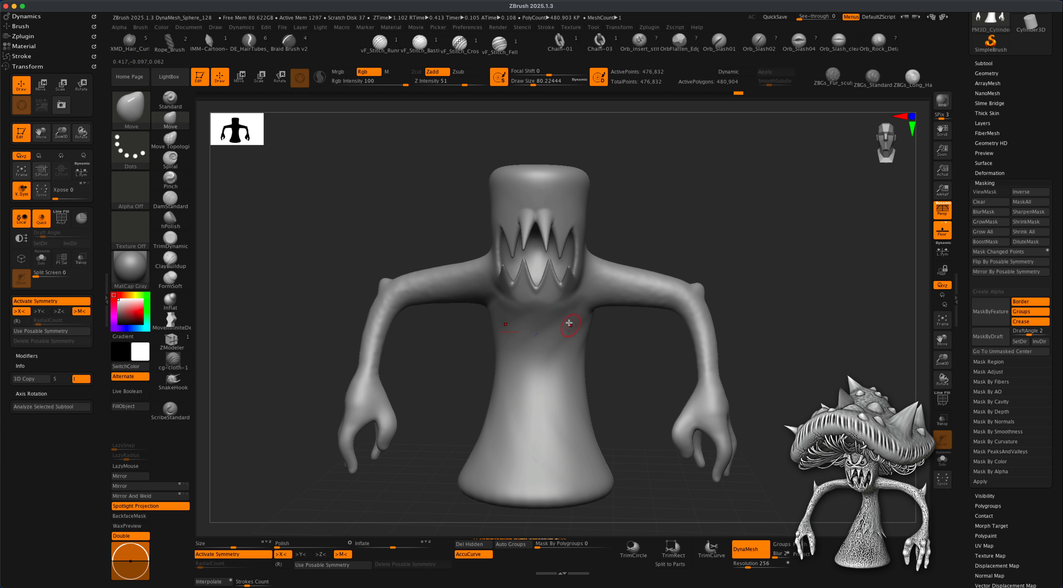
key("shift")
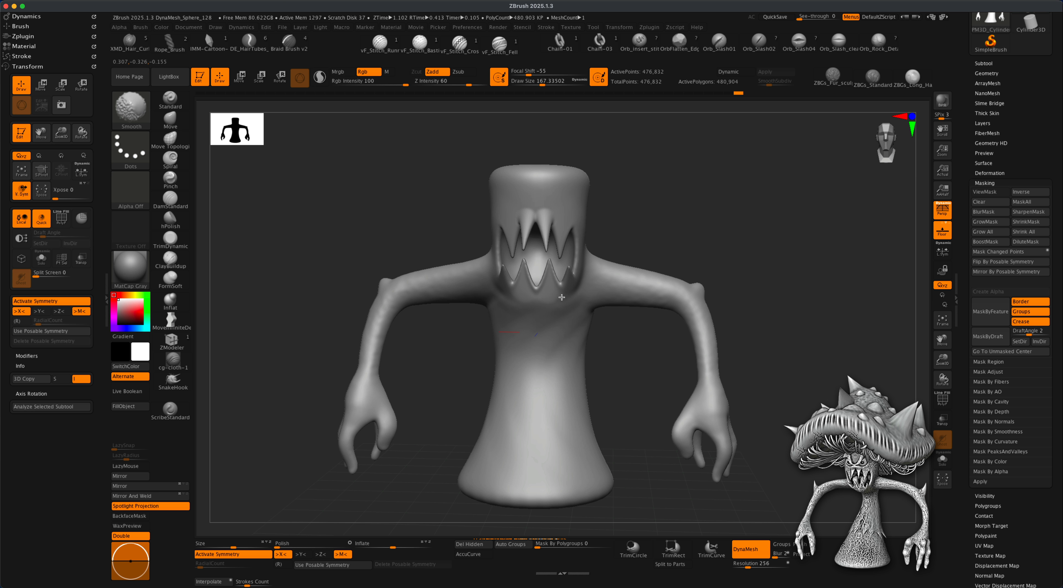
mouse_move(659, 230)
left_mouse_down()
mouse_move(750, 232)
mouse_move(763, 332)
mouse_move(755, 360)
mouse_move(733, 360)
left_mouse_up()
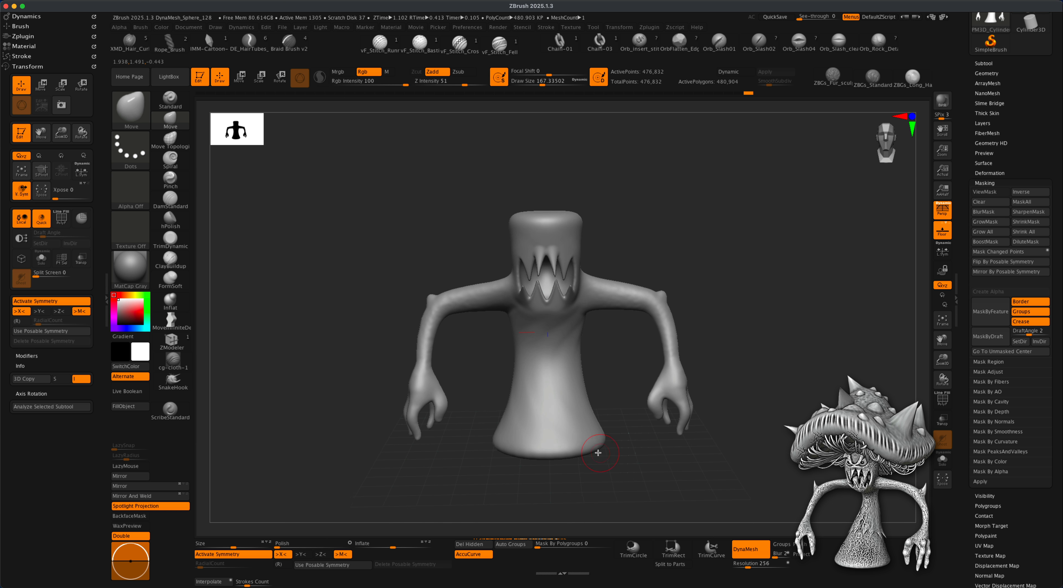
Set the Move brush draw size to about 120 and pull a ring of downward-pointing jagged spikes around the lower stem
left_click_drag(669, 461, 630, 459)
left_click_drag(589, 364, 648, 378, "alt")
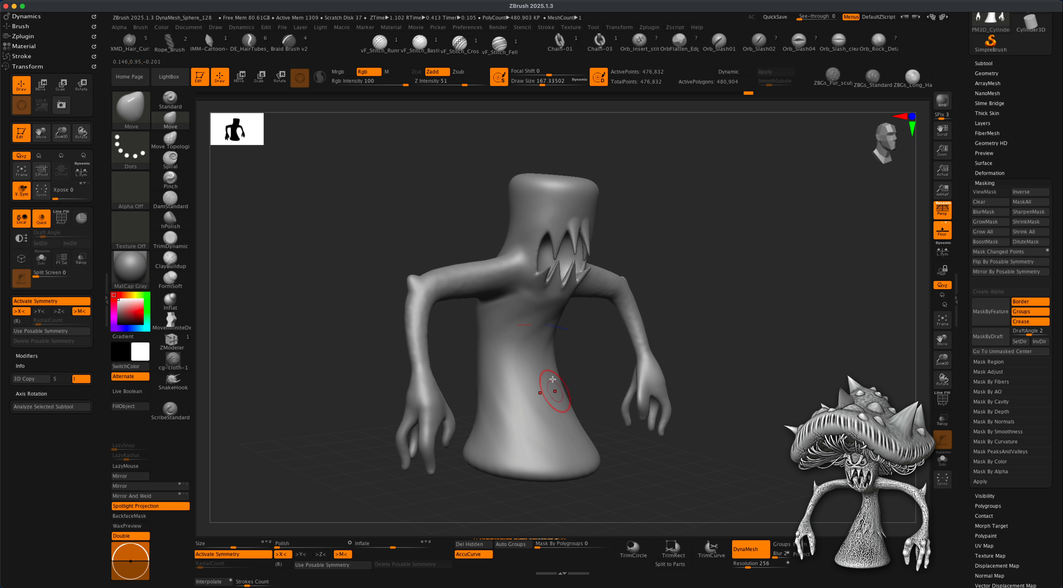
key("s")
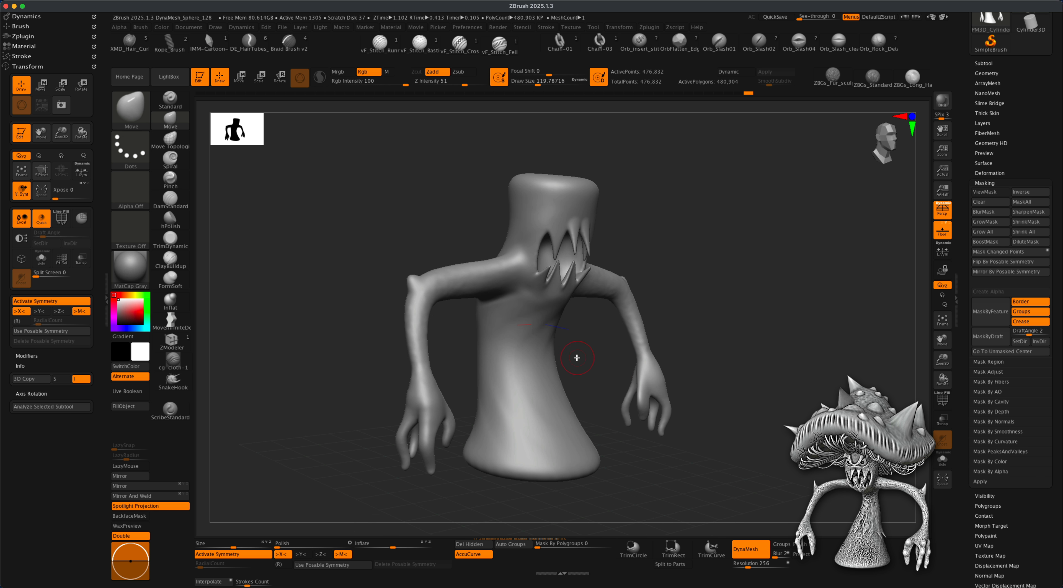
left_click_drag(577, 357, 568, 385)
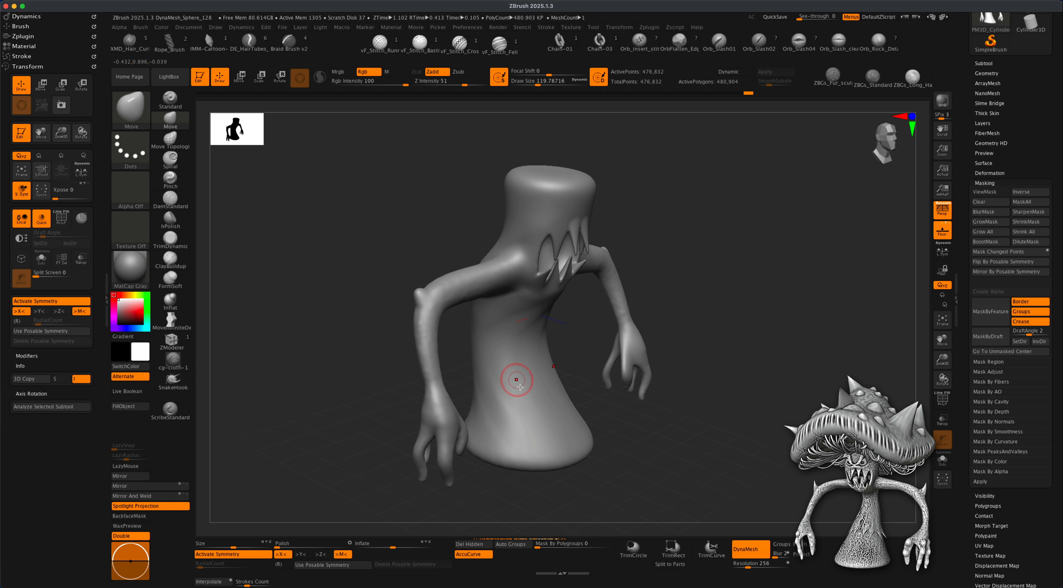
left_click_drag(588, 340, 560, 358)
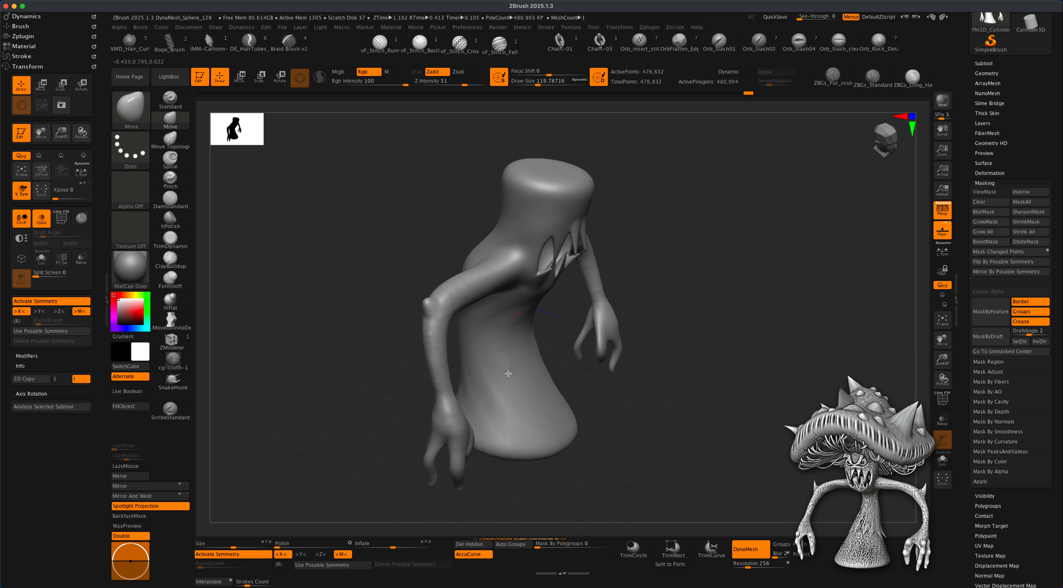
left_click_drag(522, 359, 544, 401)
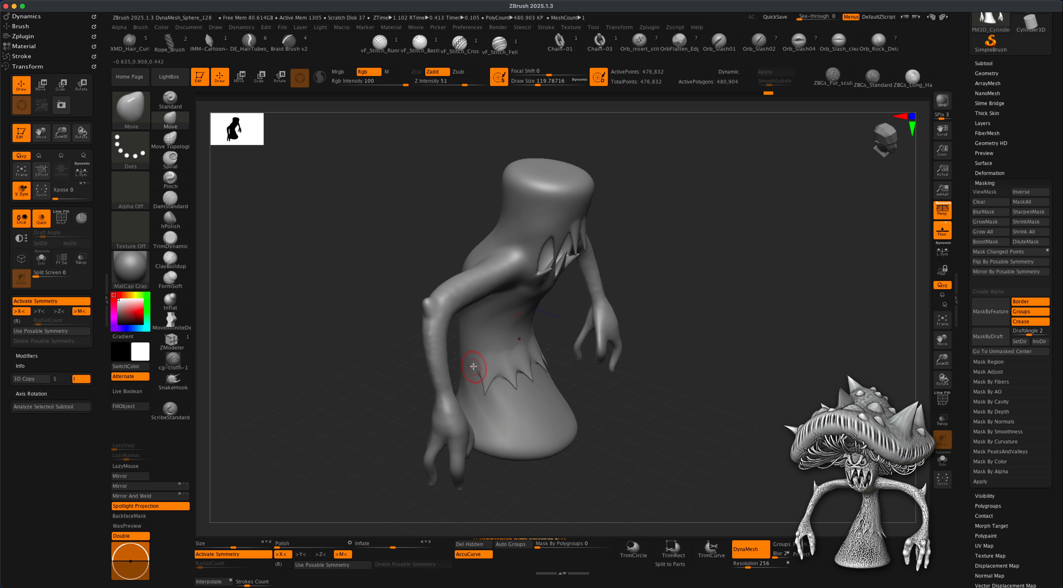
left_click_drag(370, 379, 434, 343)
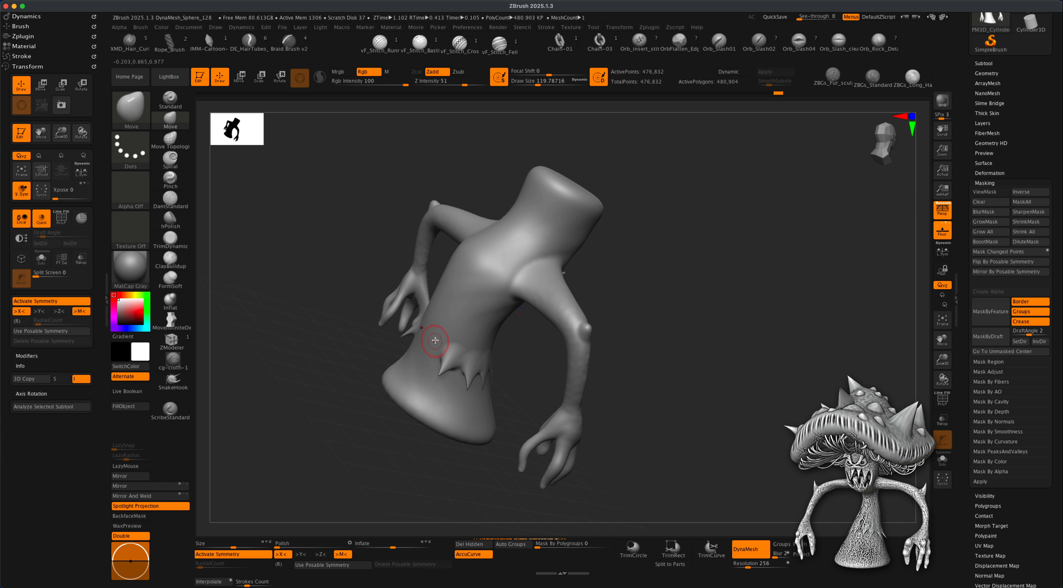
Remesh the fringed body with DynaMesh at resolution 256 and enlarge the Move brush draw size to about 228
left_click_drag(347, 347, 706, 394)
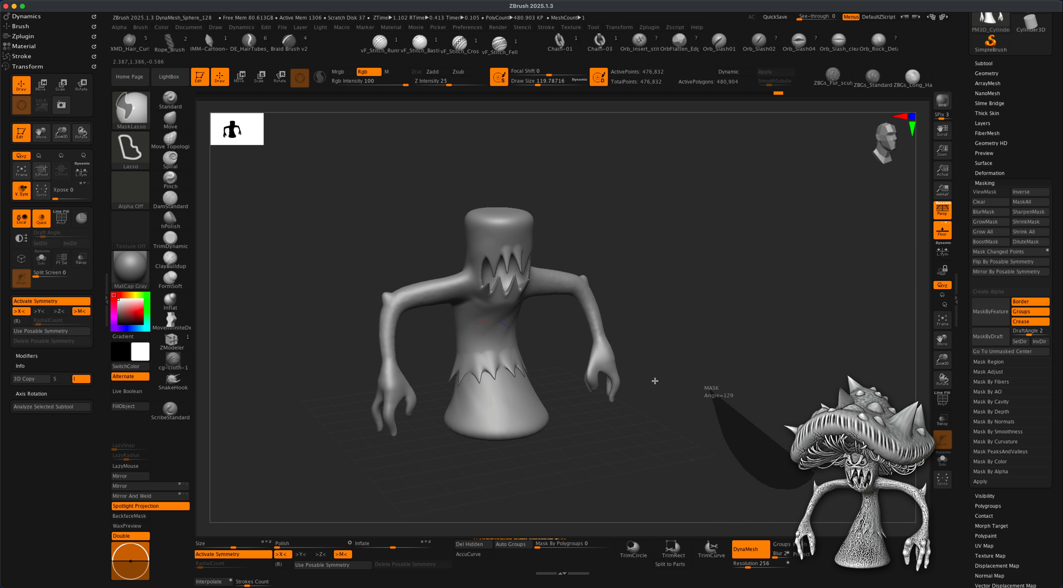
key("s")
key("shift")
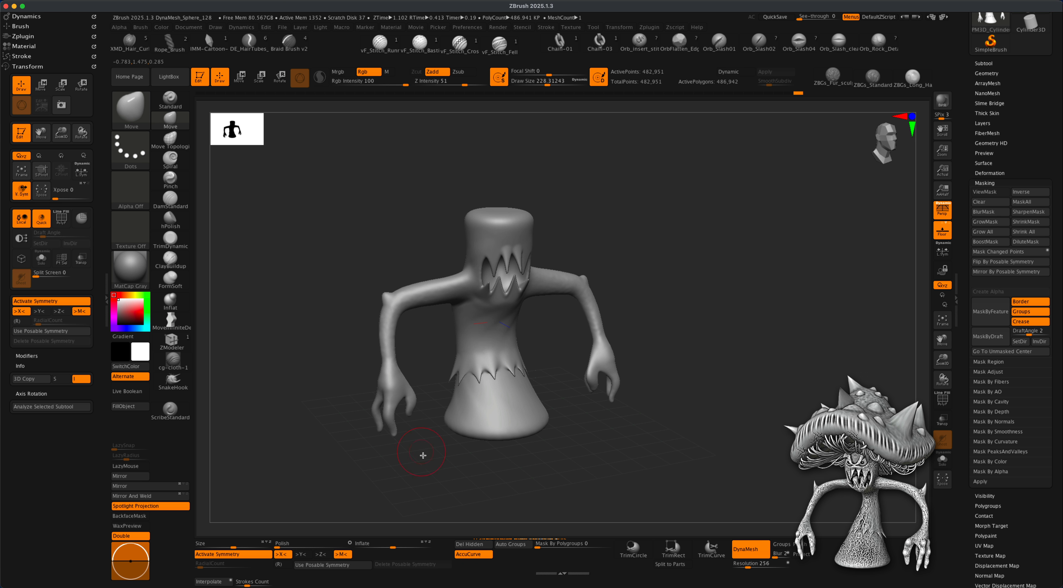
left_click_drag(422, 453, 478, 351)
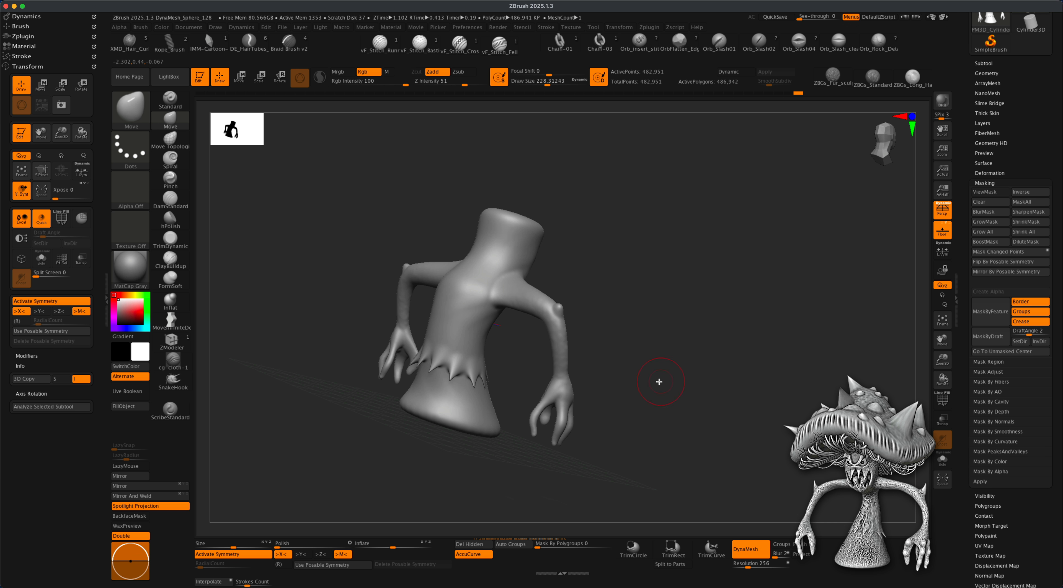
left_click_drag(660, 382, 578, 375)
left_click_drag(677, 412, 648, 345, "alt")
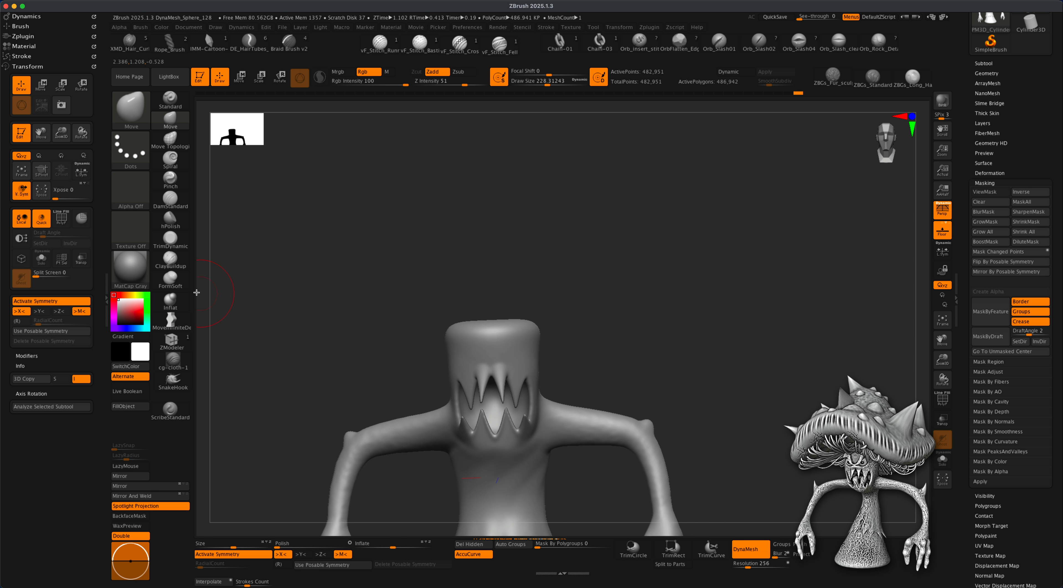
Switch to the Inflat brush with Zsub, draw size about 158 and Z Intensity 29
left_click(170, 302)
key("s")
left_click_drag(350, 297, 335, 297)
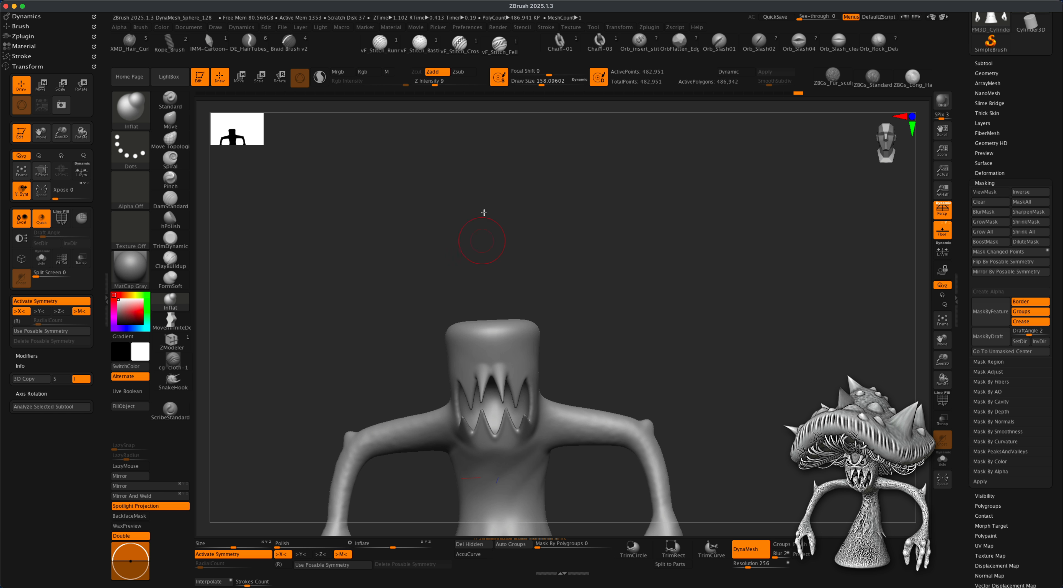
left_click(463, 73)
left_click_drag(520, 188, 516, 180)
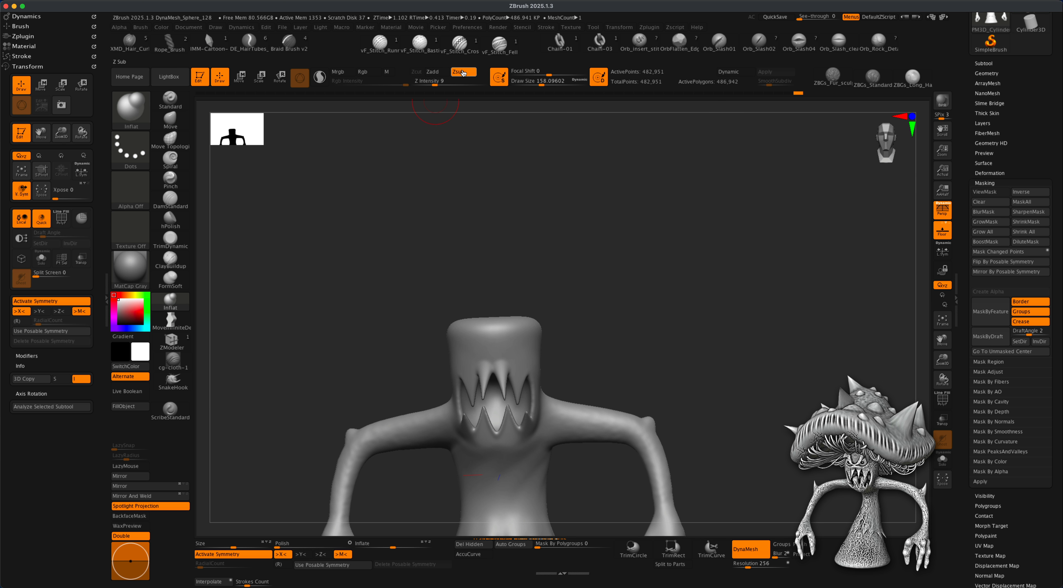
left_click(436, 84)
left_click_drag(437, 84, 446, 84)
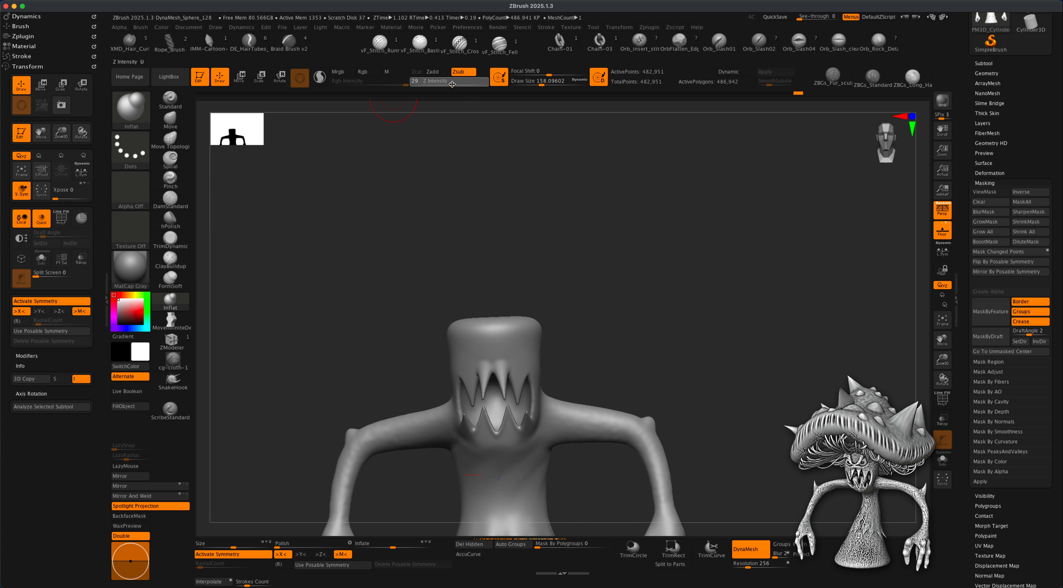
left_click_drag(615, 324, 575, 348)
key("s")
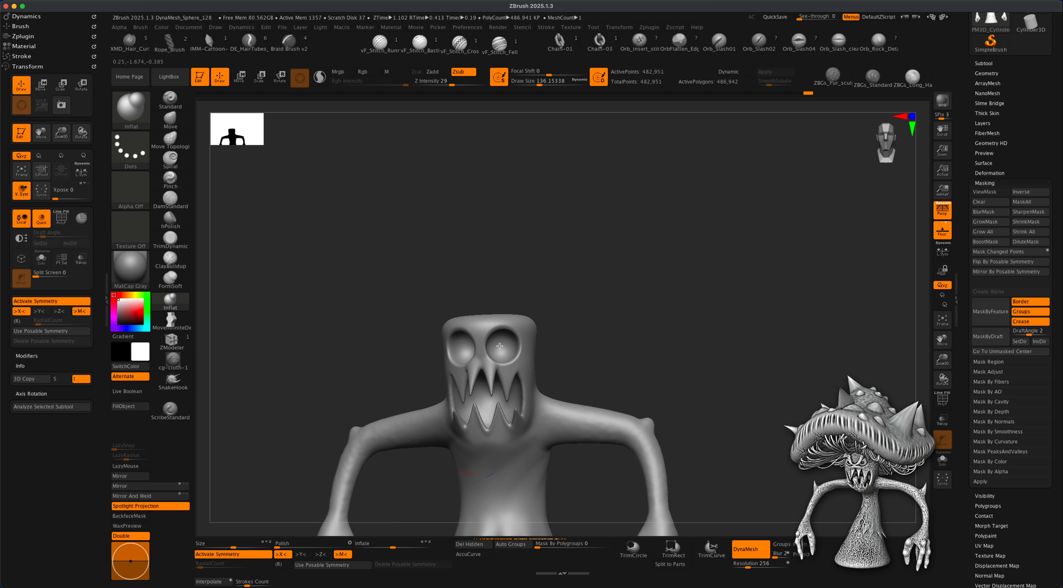
left_click_drag(656, 303, 640, 337, "alt")
mouse_move(640, 339)
left_mouse_down()
mouse_move(677, 342)
mouse_move(564, 332)
mouse_move(556, 351)
mouse_move(501, 347)
left_mouse_up()
key("ctrl+z")
key("s")
key("ctrl+z")
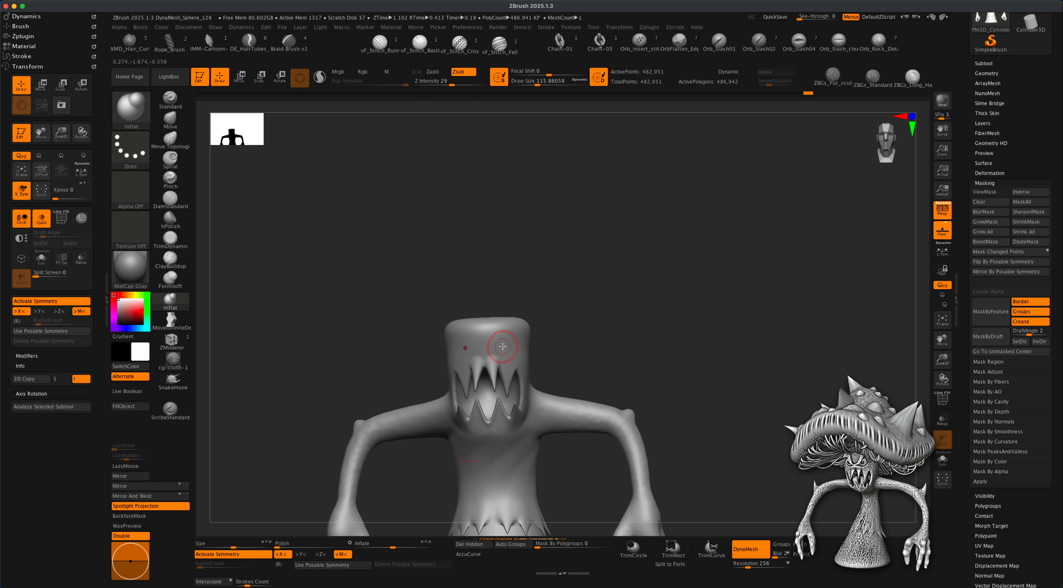
Reduce the Inflat brush draw size to about 97 and carve two mirrored round eye sockets above the mouth
key("bracketleft")
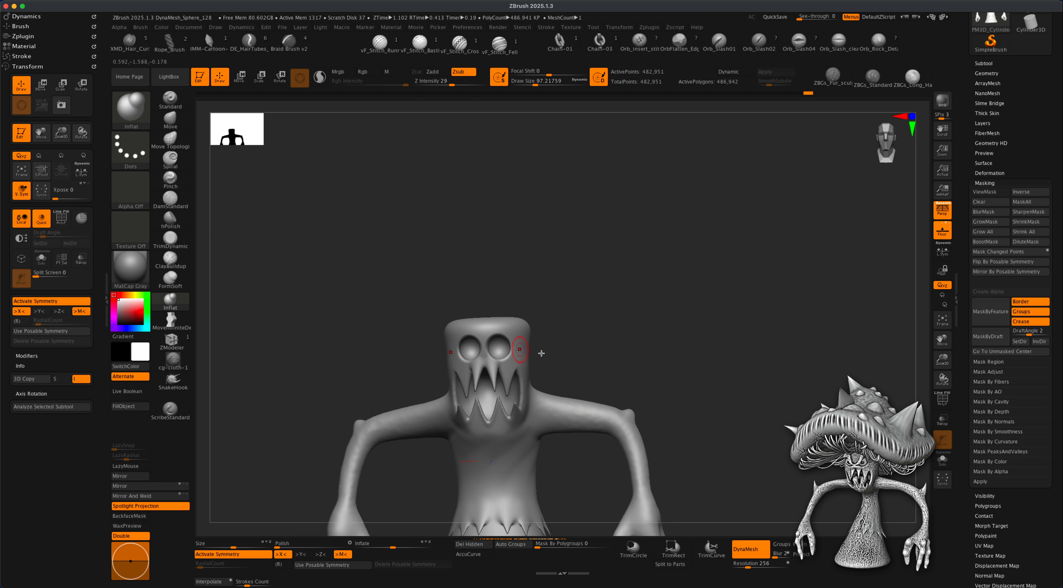
mouse_move(705, 327)
left_mouse_down("alt")
mouse_move(683, 358)
mouse_move(708, 321)
left_mouse_up("alt")
mouse_move(716, 359)
left_mouse_down()
mouse_move(747, 365)
mouse_move(717, 355)
mouse_move(748, 420)
mouse_move(748, 372)
mouse_move(691, 363)
mouse_move(729, 360)
left_mouse_up()
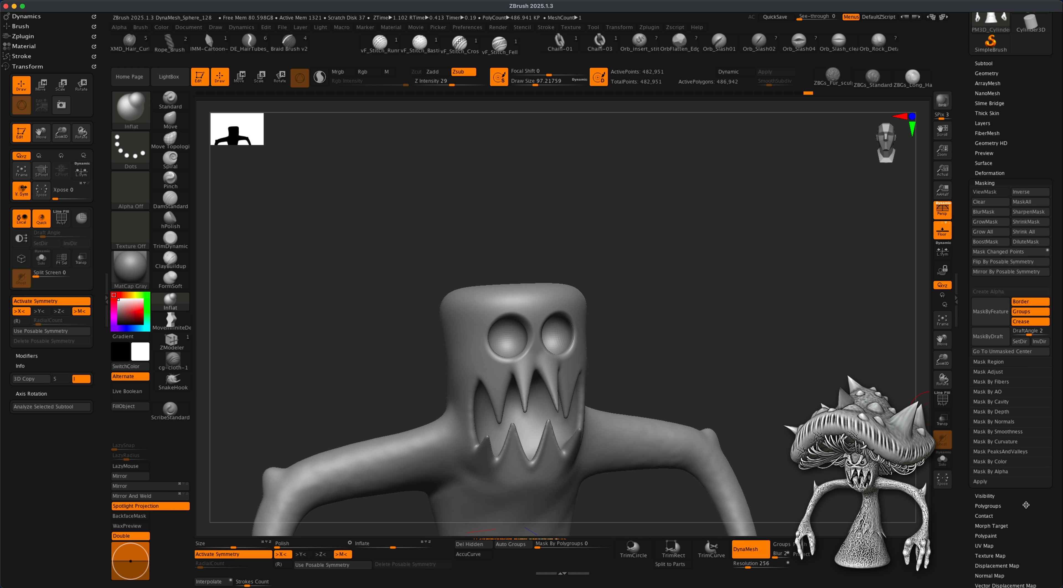
Insert a Sphere3D as a new subtool for the eyeball
scroll(1026, 505, "up", 4)
left_click(986, 157)
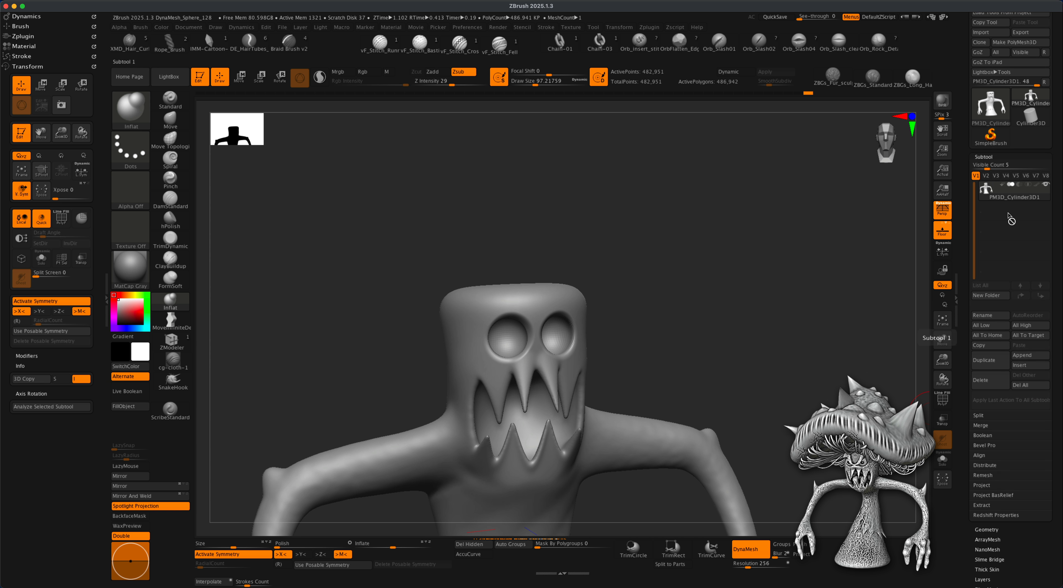
left_click(1023, 365)
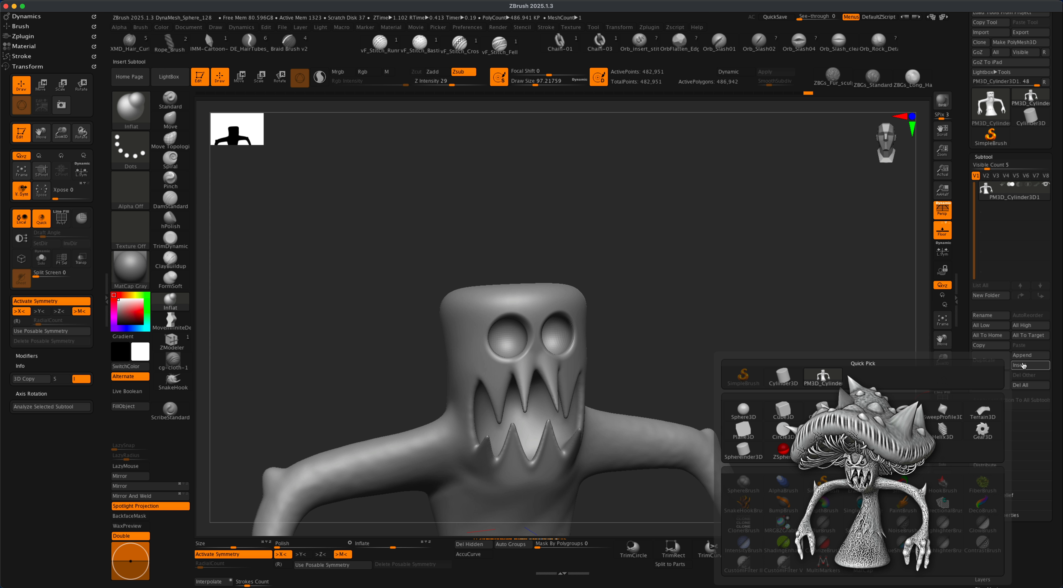
left_click(739, 411)
Raise the inserted sphere to eye level with the Move gizmo and scale it down to eyeball size
left_click(240, 78)
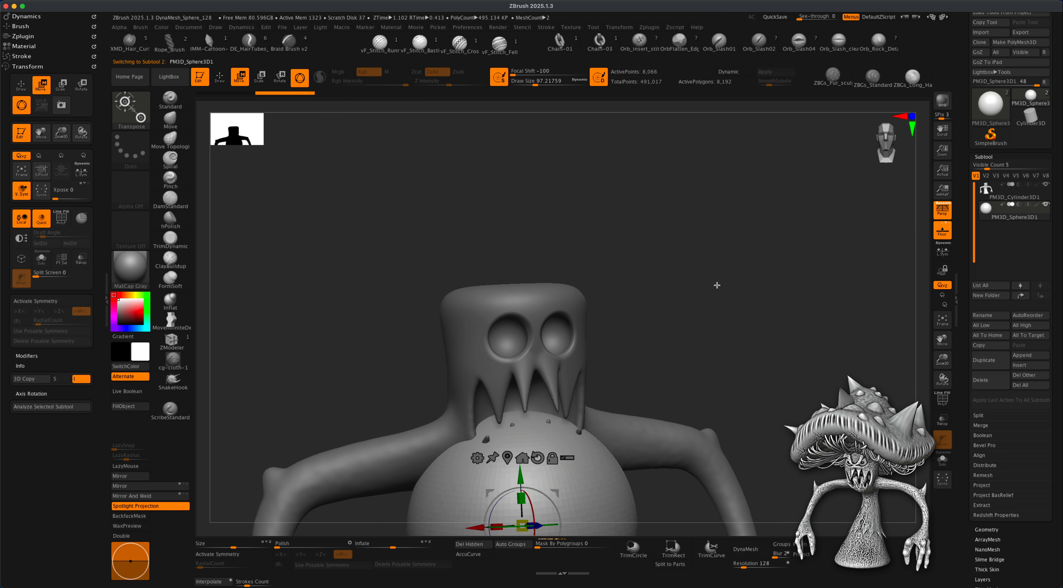
left_click_drag(717, 284, 759, 266, "shift")
left_click_drag(541, 375, 541, 179)
left_click_drag(538, 228, 475, 268)
left_click_drag(638, 262, 635, 331, "alt")
left_click_drag(568, 263, 696, 323)
Fit the eyeball sphere into one eye socket, refining its position and depth from the front and side views
mouse_move(512, 297)
left_mouse_down()
mouse_move(460, 297)
mouse_move(522, 300)
left_mouse_up()
left_click_drag(448, 330, 491, 329, "shift")
left_click_drag(467, 297, 517, 295)
left_click_drag(517, 248, 517, 249)
left_click_drag(633, 310, 591, 313)
left_click_drag(465, 300, 456, 300)
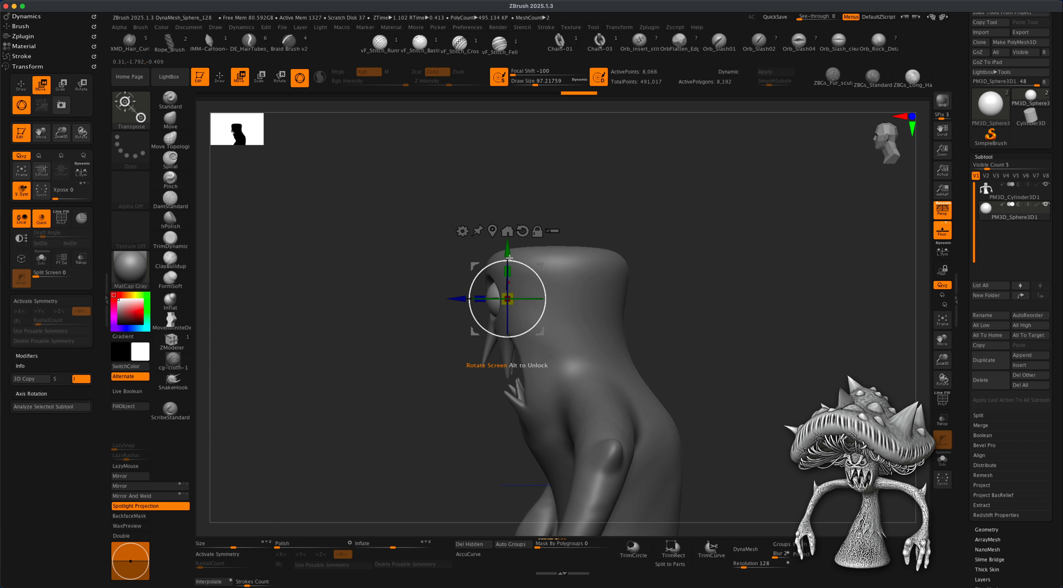
left_click_drag(540, 265, 535, 261)
left_click_drag(422, 347, 454, 345)
mouse_move(676, 326)
left_mouse_down("alt")
mouse_move(689, 351)
mouse_move(698, 340)
mouse_move(660, 320)
left_mouse_up("alt")
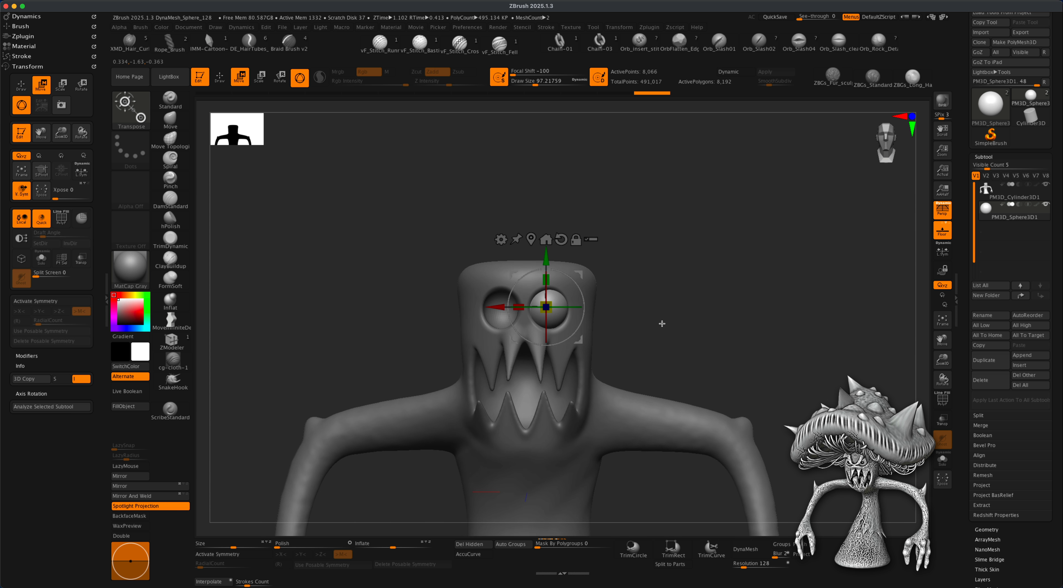
Flip the eyeball to the opposite socket and apply Mirror And Weld to fill both sockets, then return to Draw mode
left_click(156, 488)
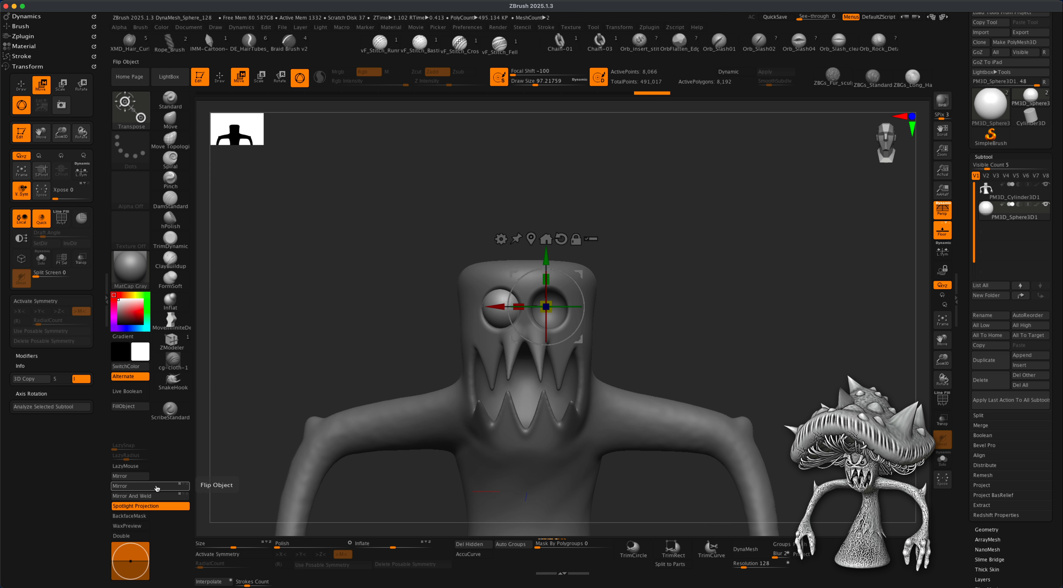
left_click(153, 495)
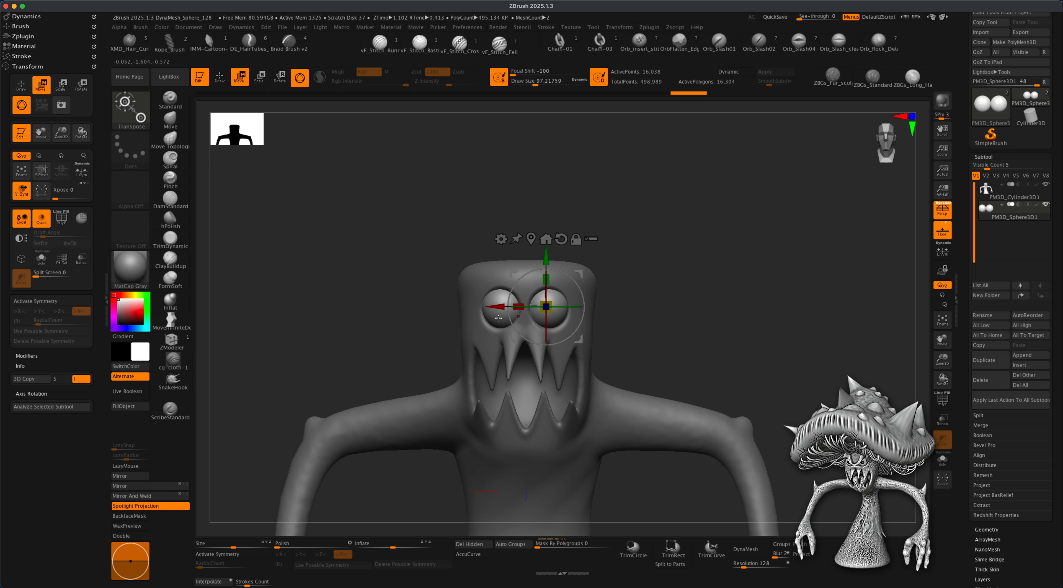
left_click(218, 84)
left_click_drag(728, 281, 755, 251, "alt")
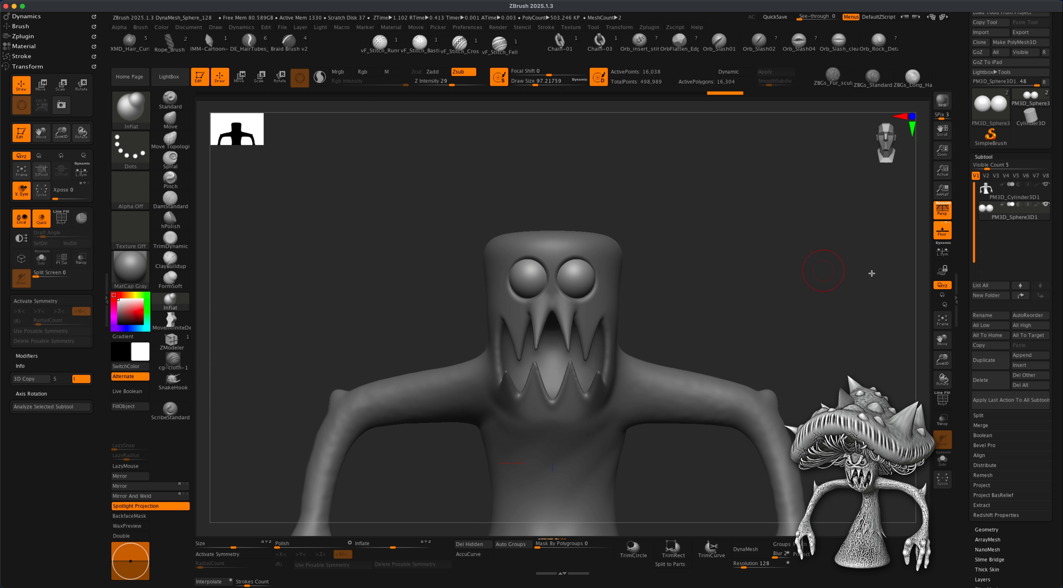
left_click_drag(757, 290, 736, 235)
mouse_move(732, 316)
left_mouse_down("alt")
mouse_move(727, 269)
mouse_move(732, 357)
mouse_move(750, 315)
mouse_move(736, 327)
mouse_move(769, 331)
mouse_move(741, 331)
left_mouse_up("alt")
left_click_drag(738, 187, 720, 251)
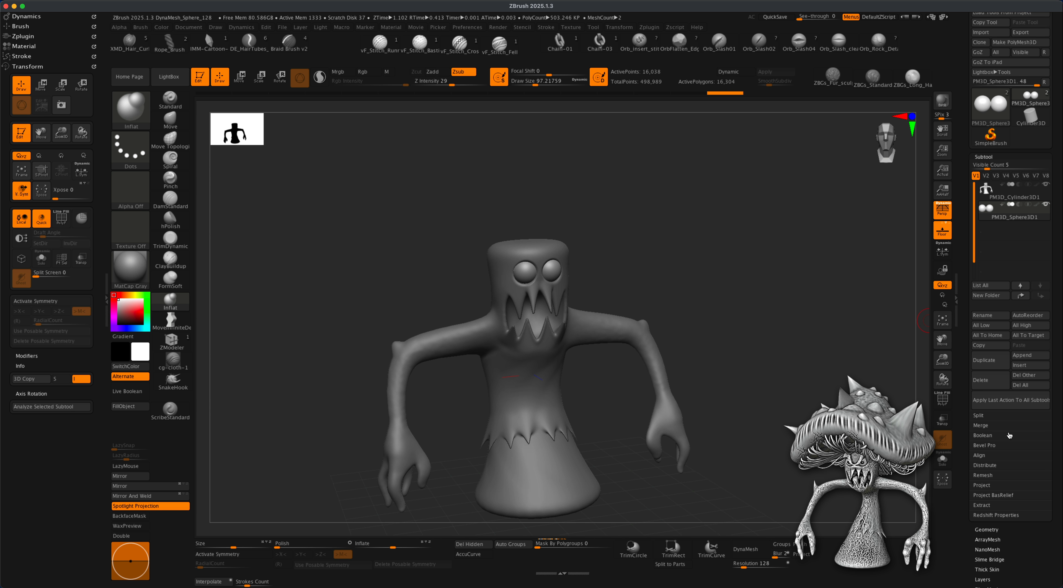
Insert another Sphere3D subtool and turn off perspective in the front view
left_click(1024, 366)
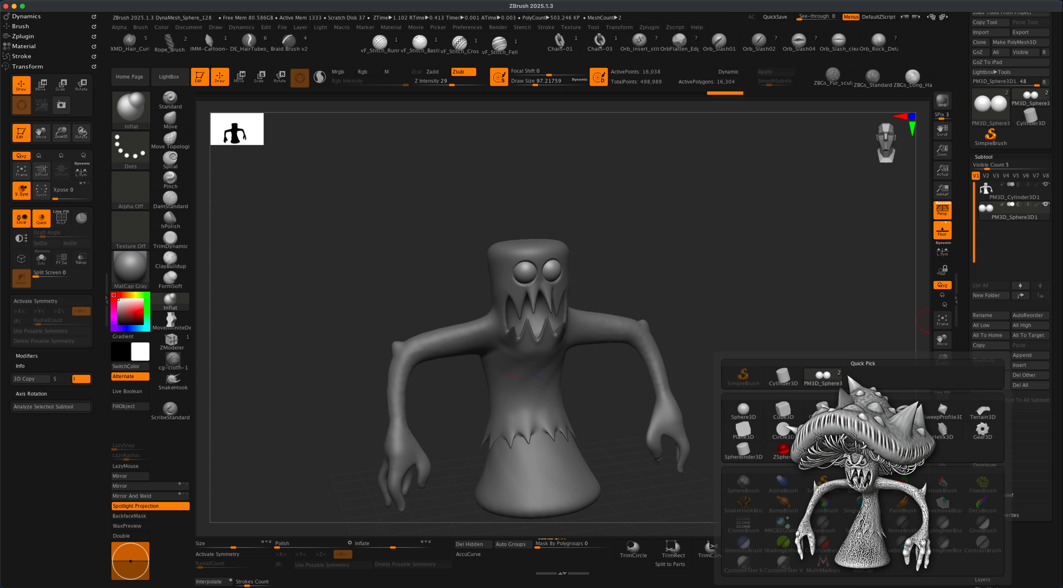
mouse_move(791, 408)
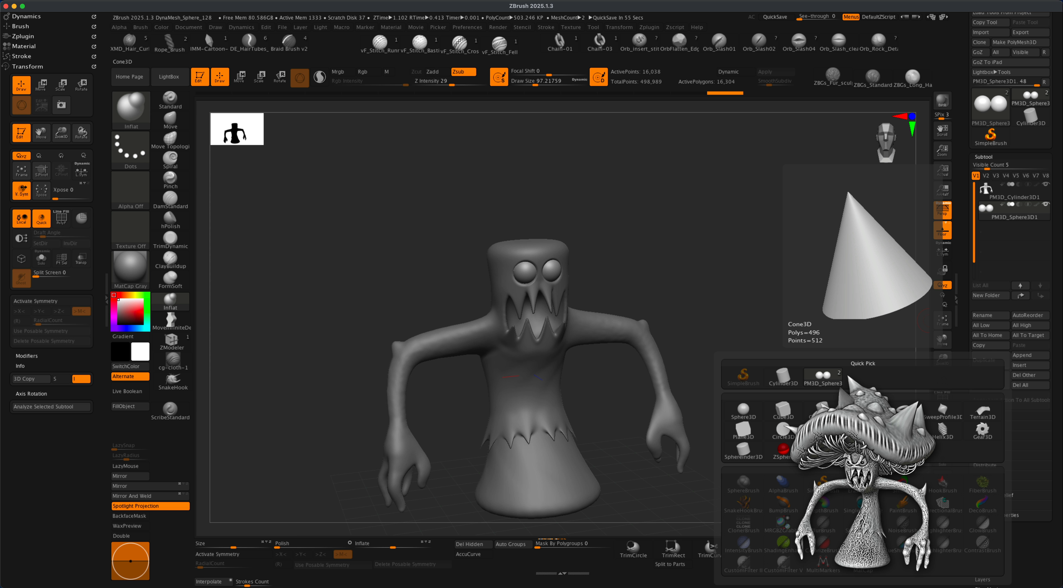
left_click(743, 413)
mouse_move(748, 363)
left_mouse_down("shift")
mouse_move(765, 390)
mouse_move(763, 366)
left_mouse_up("shift")
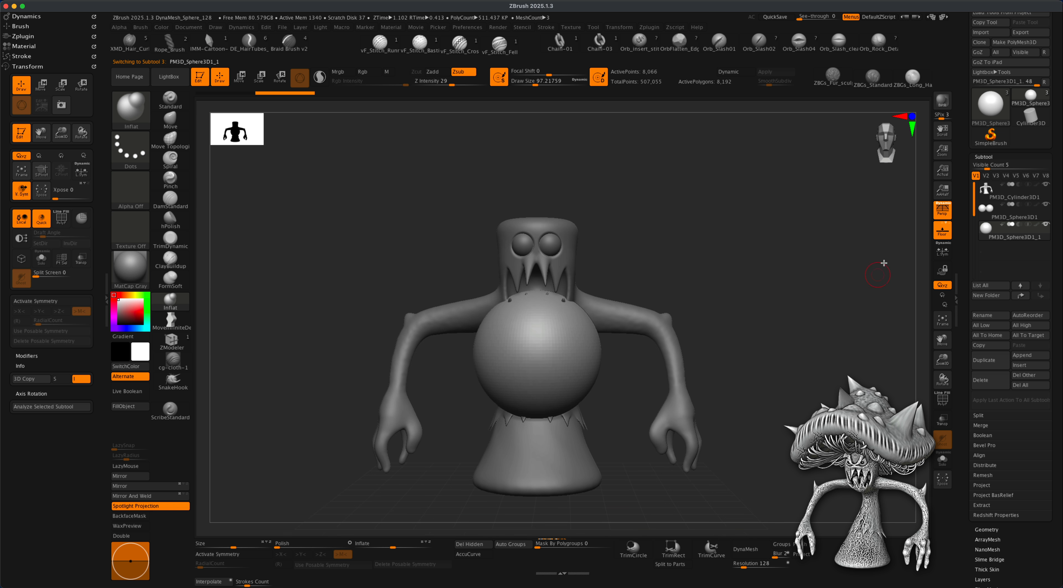
left_click(947, 212)
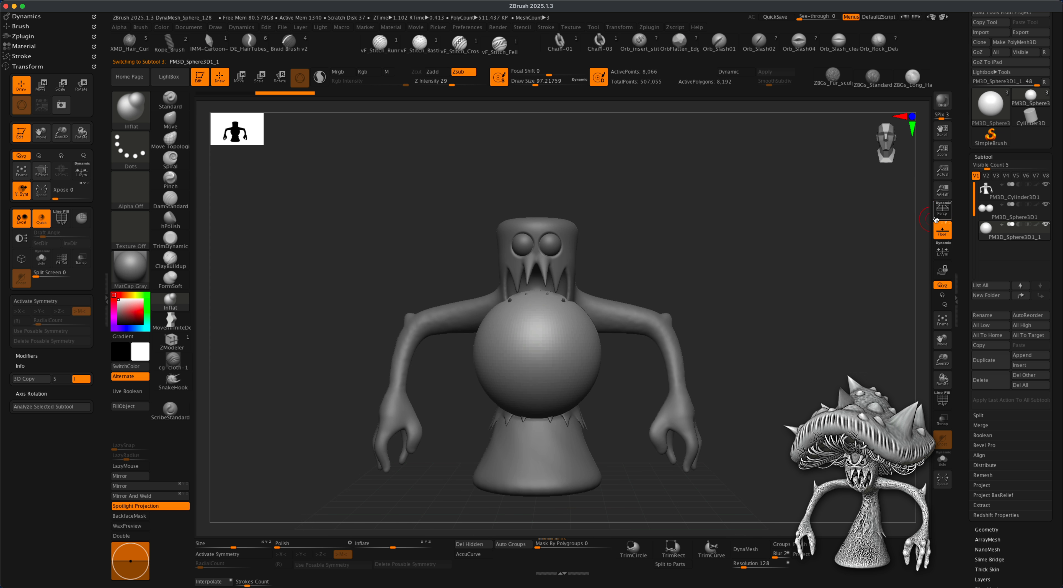
Raise the new sphere above the creature's head with the Move gizmo and flatten it vertically to a scale of about 0.45
left_click(247, 84)
left_click_drag(536, 300, 537, 124)
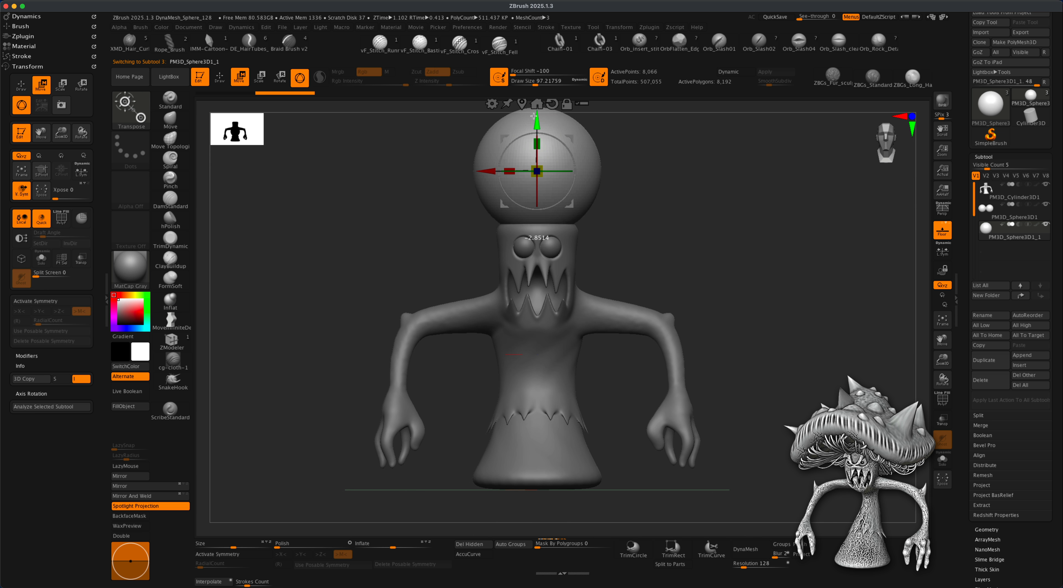
left_click_drag(681, 201, 679, 262, "alt")
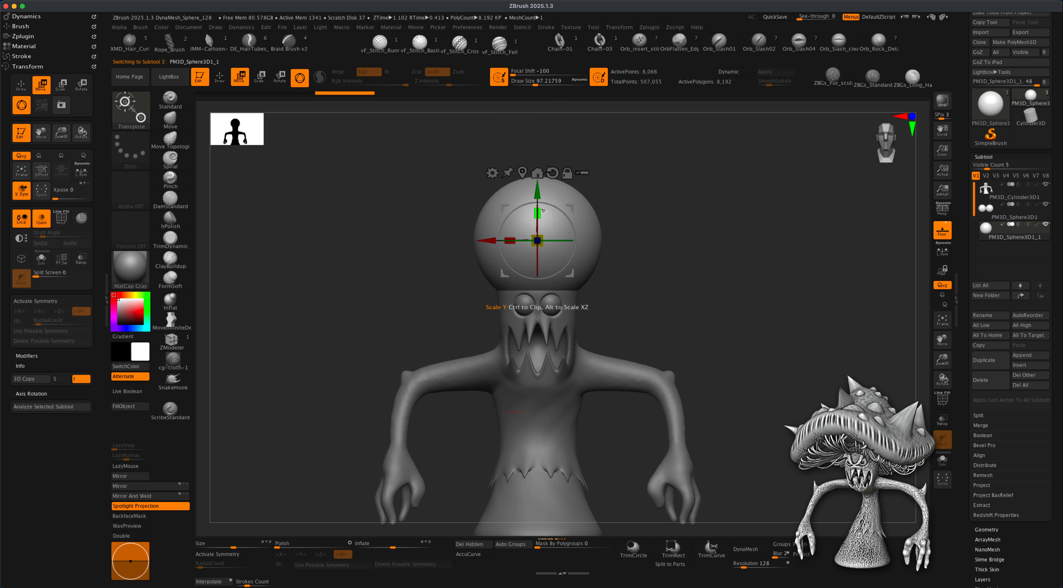
left_click_drag(544, 212, 544, 246)
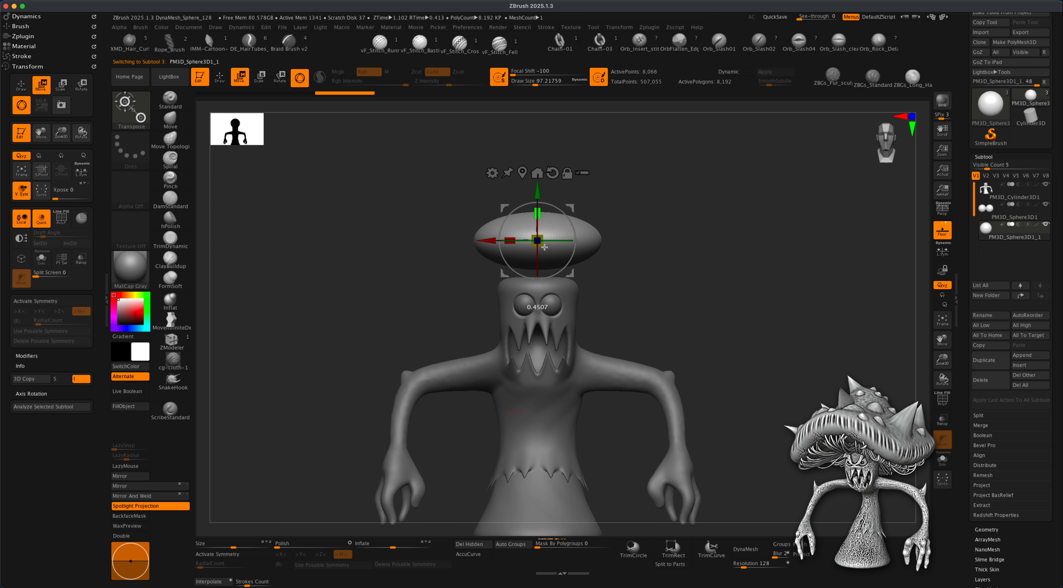
left_click_drag(538, 189, 540, 202)
Scale the flattened sphere up uniformly by about 2.09, flatten it further and position it on the head as a wide cap
left_click_drag(645, 222, 672, 304)
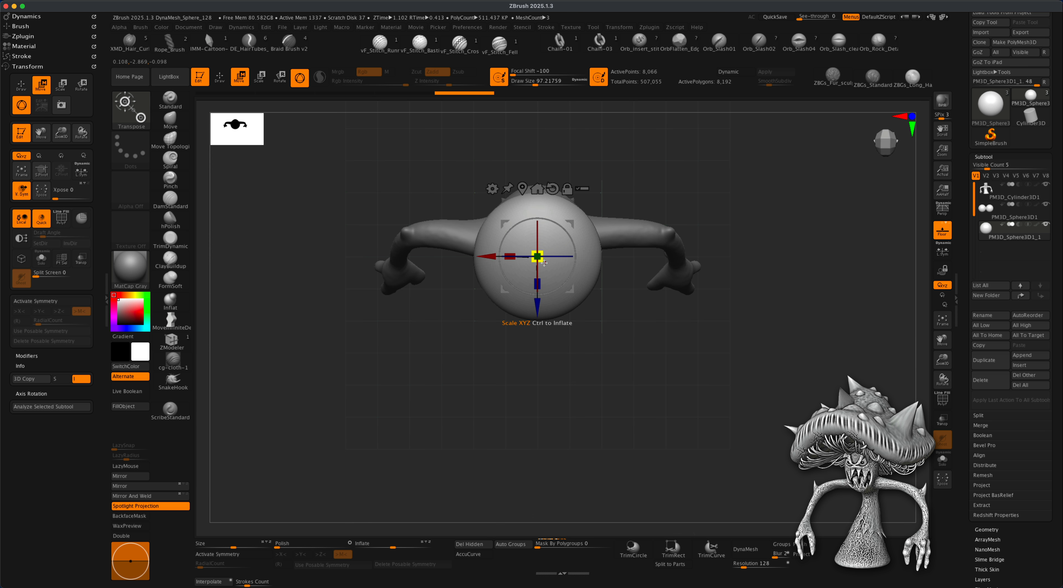
left_click_drag(545, 263, 651, 228)
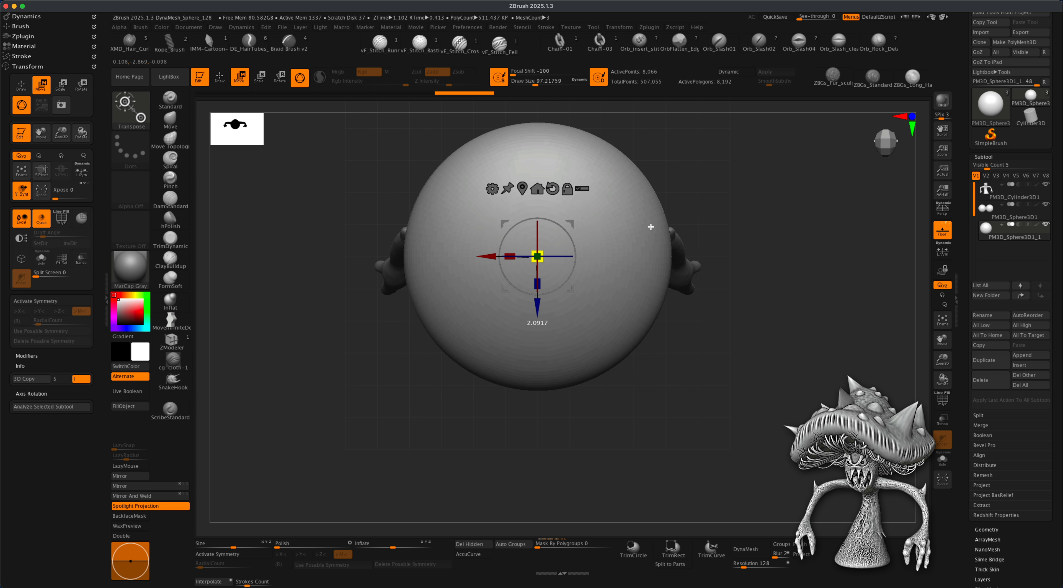
left_click_drag(760, 235, 786, 160)
left_click_drag(738, 292, 651, 276, "alt")
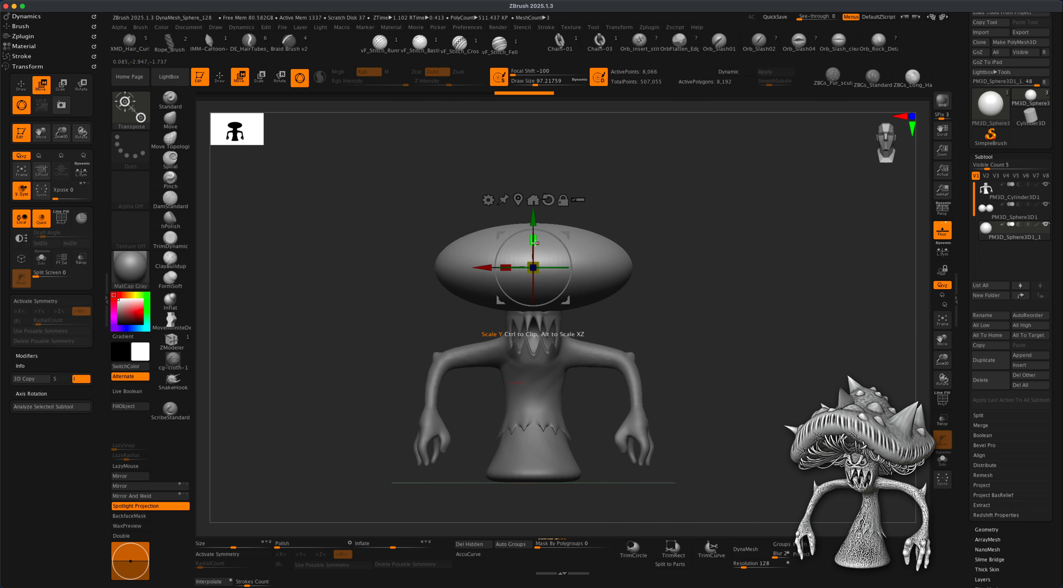
left_click_drag(537, 274, 546, 208)
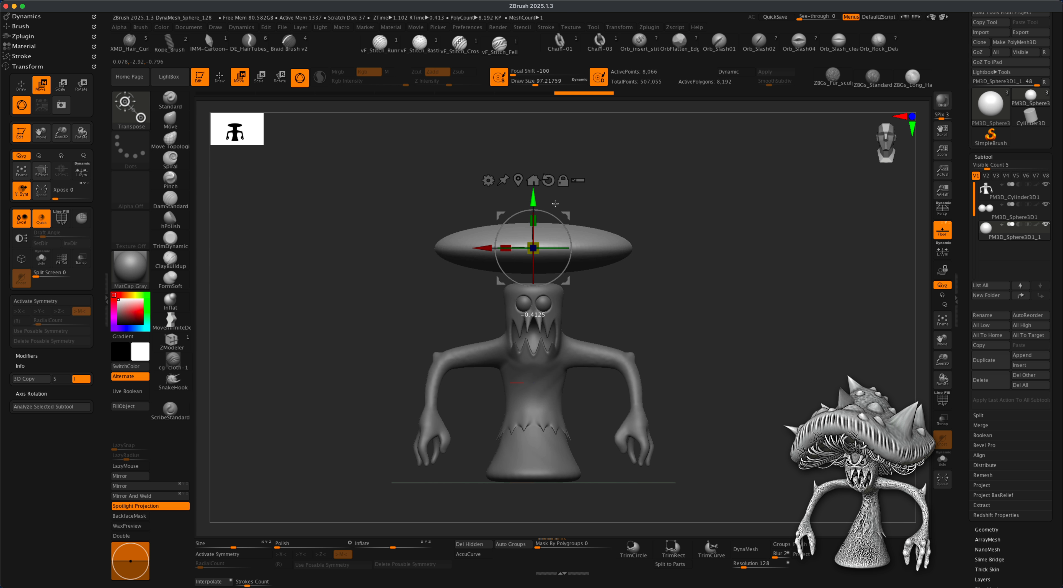
Return to Draw mode on the cap and choose the Move brush with a draw size of 1000
mouse_move(683, 294)
left_mouse_down("alt")
mouse_move(688, 337)
mouse_move(684, 308)
left_mouse_up("alt")
left_click_drag(684, 308, 586, 257)
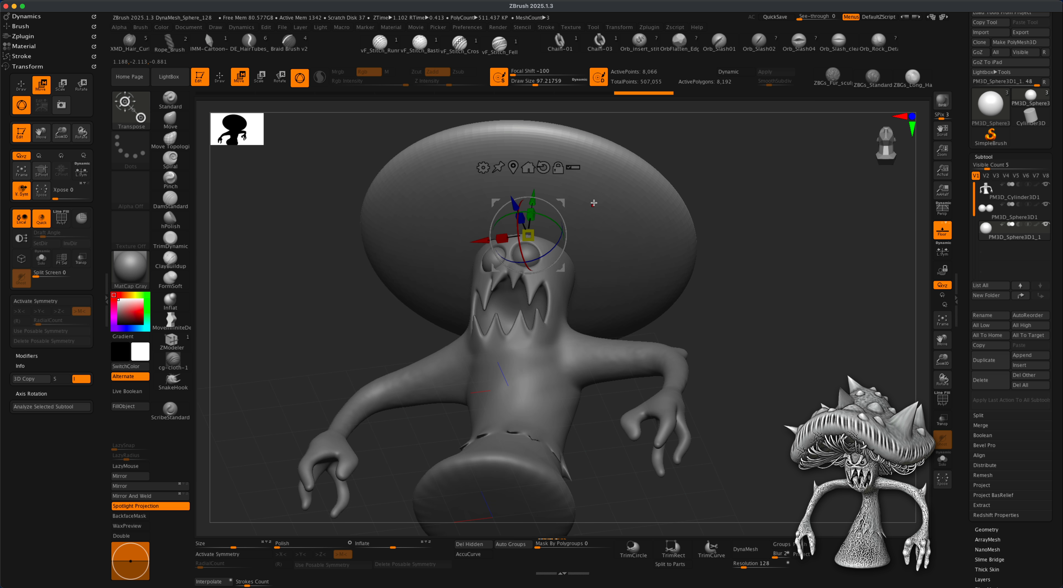
left_click_drag(789, 300, 797, 346, "shift")
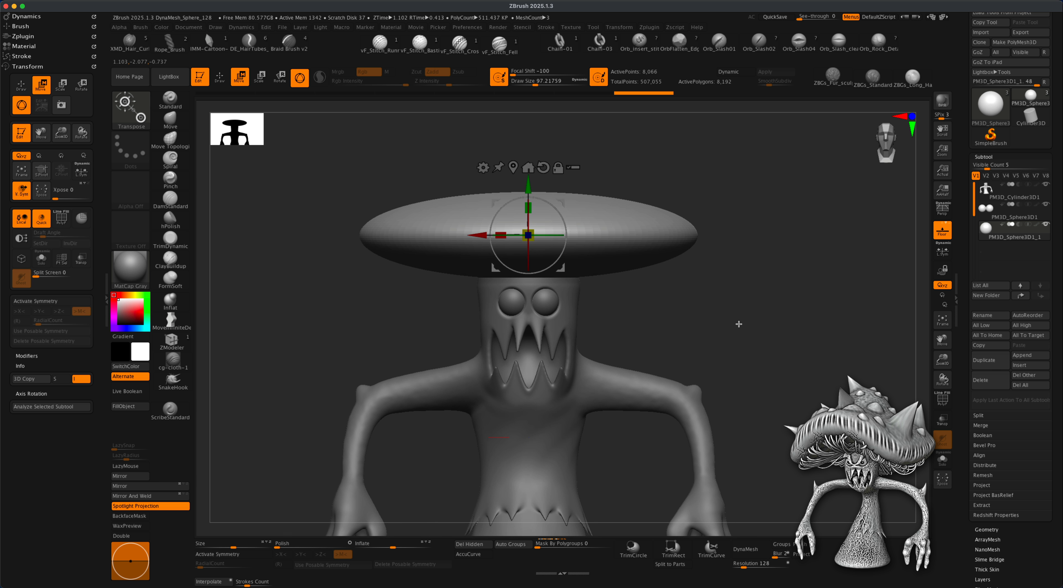
left_click_drag(739, 324, 726, 354, "alt")
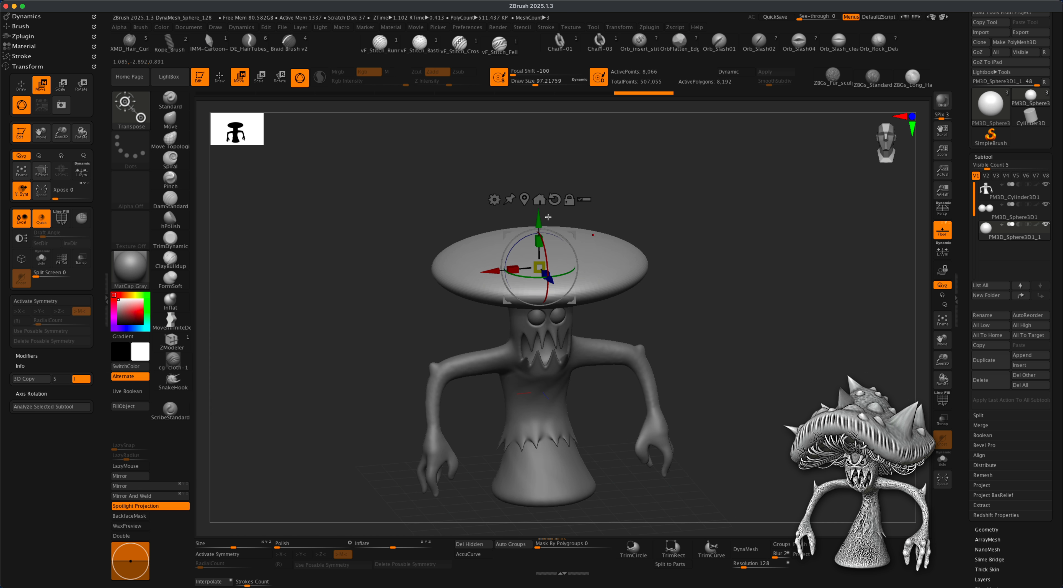
left_click_drag(692, 259, 687, 287, "alt")
left_click_drag(413, 236, 410, 249, "alt")
left_click_drag(571, 251, 571, 272, "alt")
left_click(221, 81)
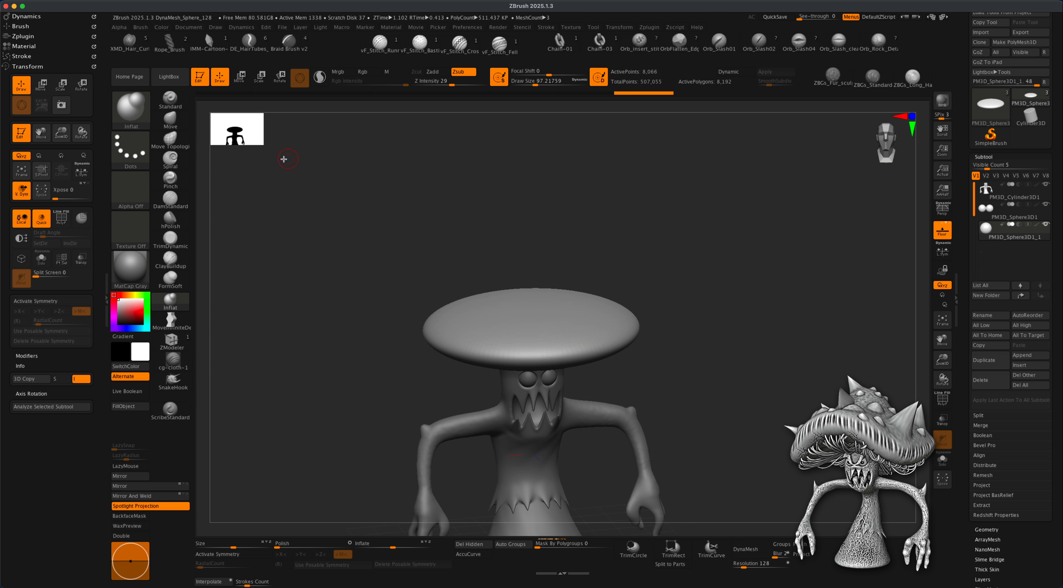
left_click(175, 124)
key("s")
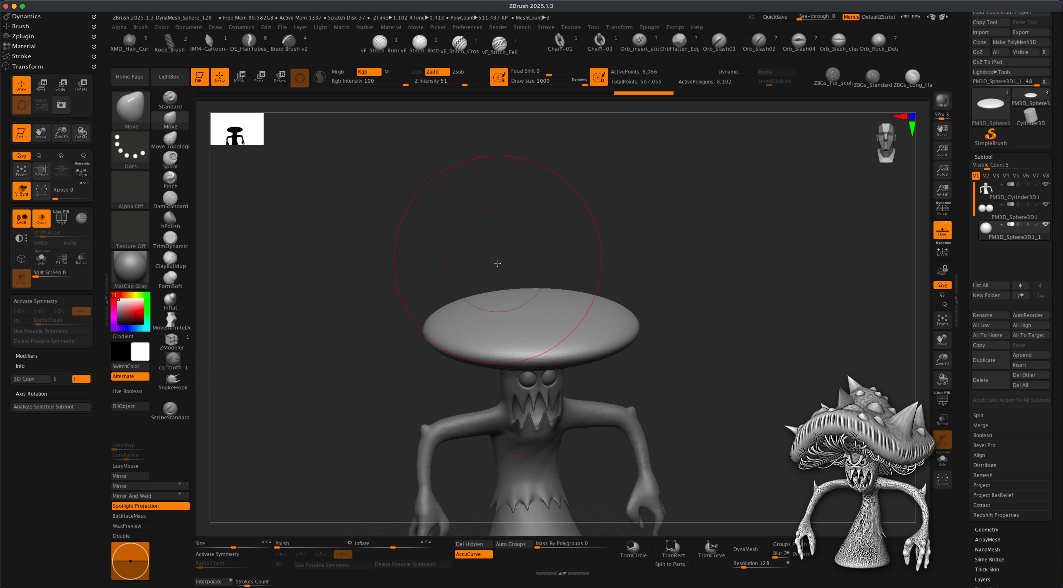
Undo the pointed test pull on the cap's centre and turn off AccuCurve for the Move brush
left_click_drag(621, 234, 629, 248)
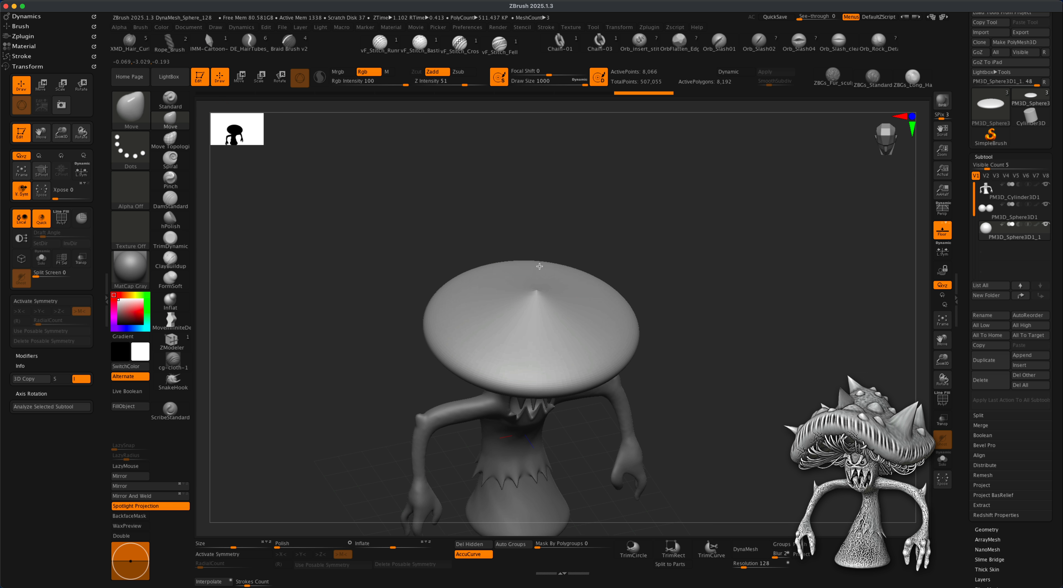
key("ctrl+z")
left_click(473, 554)
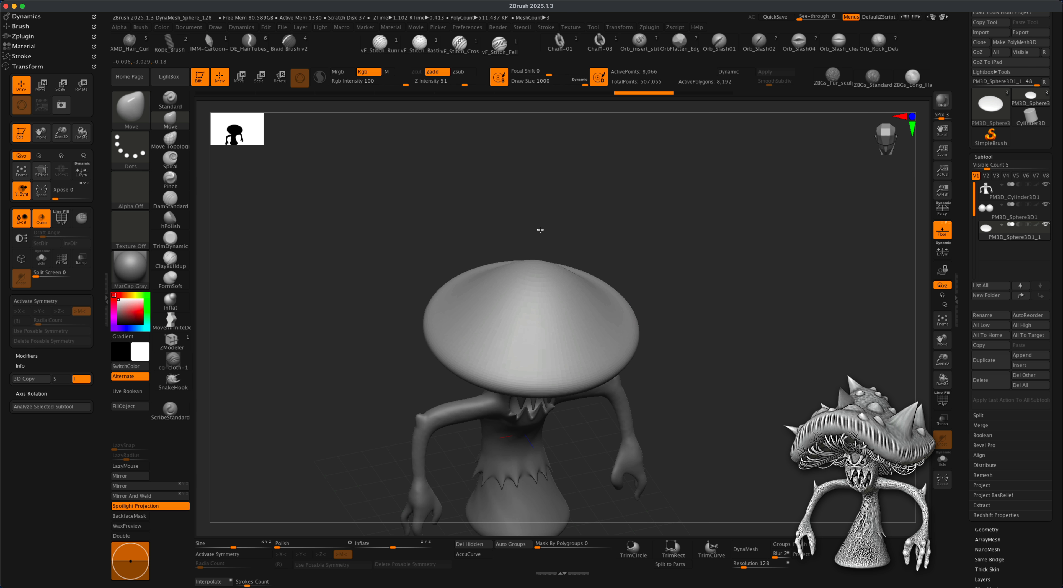
Activate X symmetry and pull the cap's centre up into a tall rounded dome, refining its profile from the side
left_click_drag(546, 221, 534, 299)
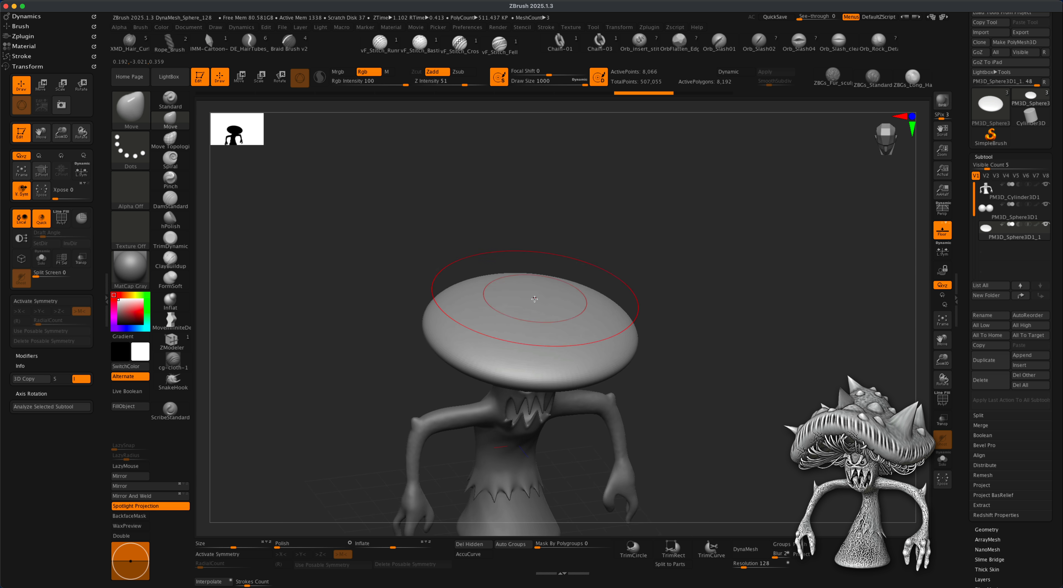
key("x")
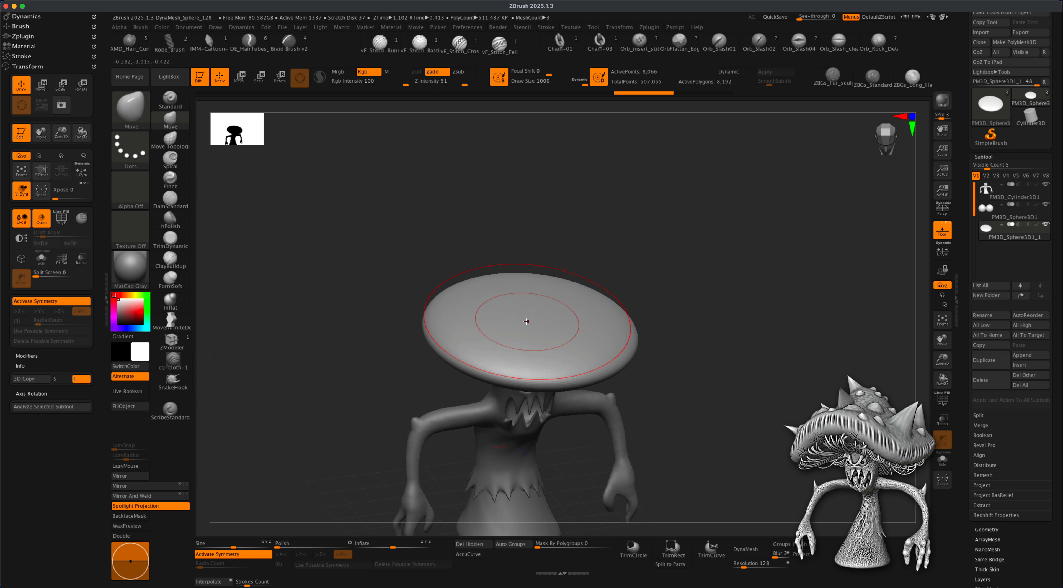
left_click_drag(446, 442, 545, 306)
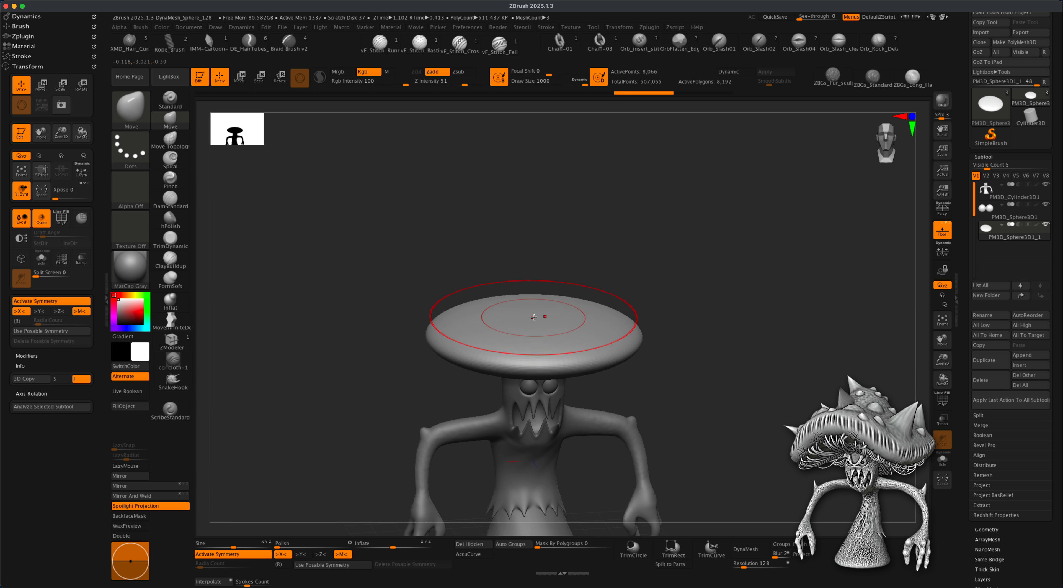
left_click_drag(538, 318, 537, 241)
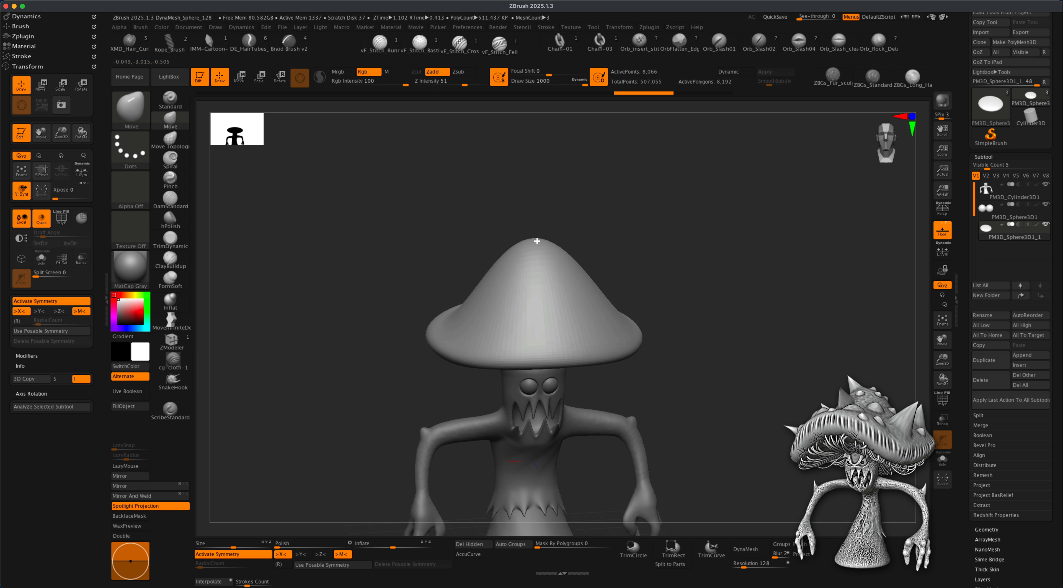
left_click_drag(652, 264, 495, 273)
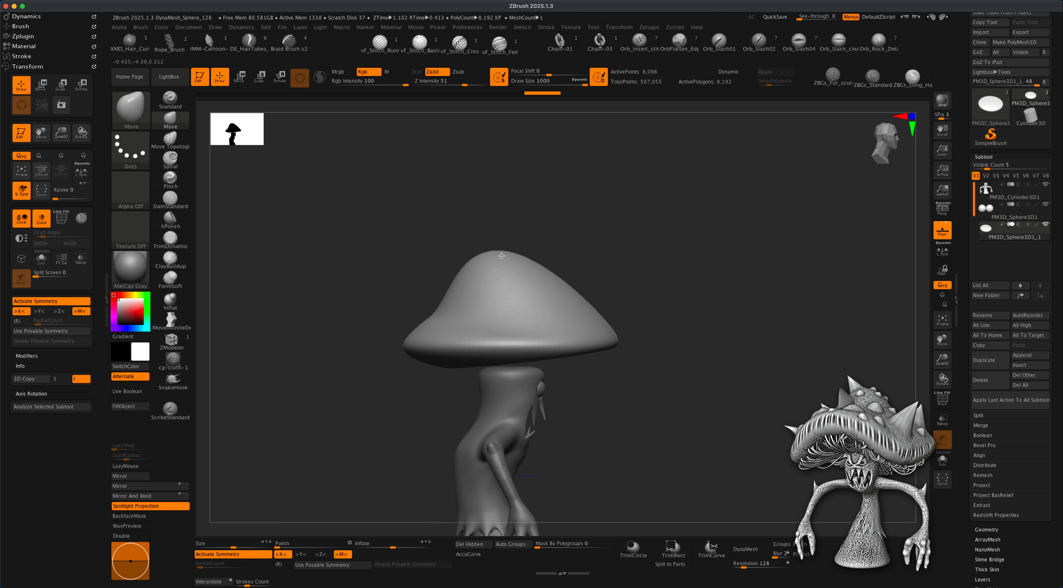
Lower the cap slightly onto the head with the Move gizmo and check the fit from the side and below
left_click_drag(663, 280, 606, 287)
mouse_move(663, 290)
left_mouse_down("alt")
mouse_move(686, 337)
mouse_move(653, 283)
mouse_move(670, 336)
mouse_move(665, 296)
mouse_move(640, 308)
mouse_move(287, 120)
left_mouse_up("alt")
left_click(242, 82)
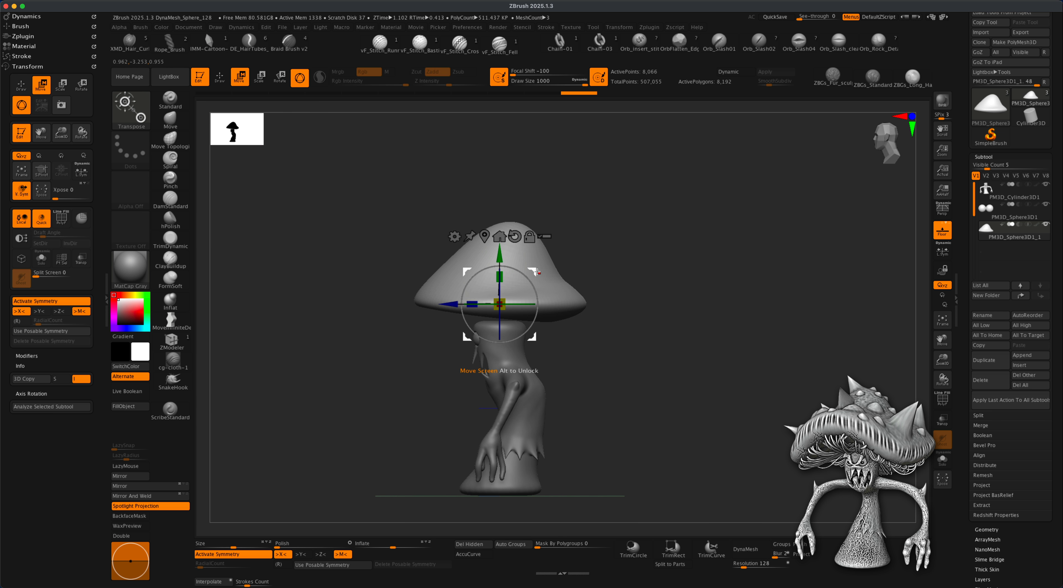
left_click_drag(537, 272, 542, 280)
left_click_drag(616, 282, 545, 322, "alt")
left_click_drag(704, 328, 695, 344, "alt")
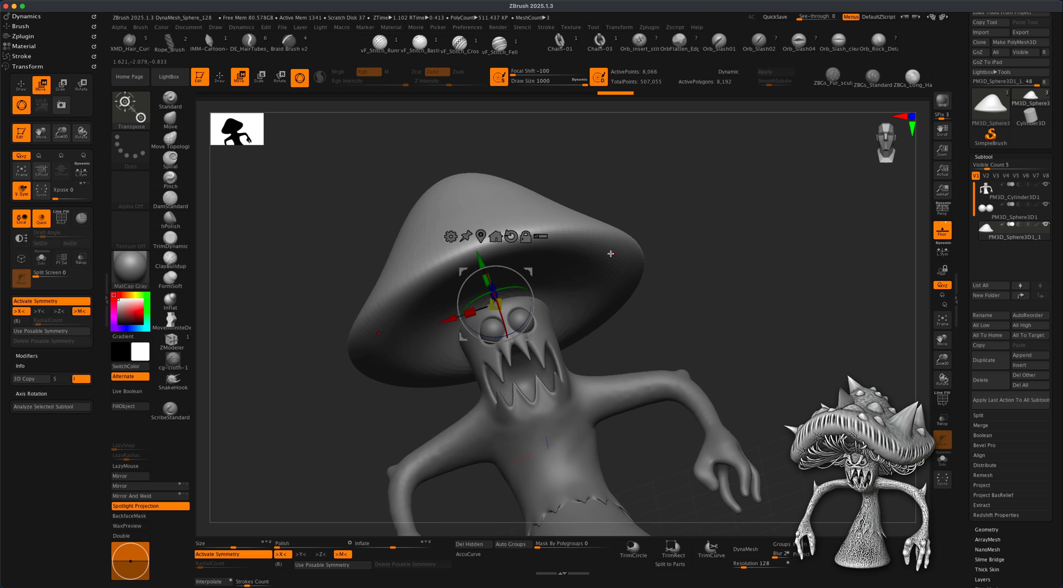
Remesh the cap with DynaMesh at resolution 256 and move its subtool up to directly below the body
left_click_drag(721, 305, 752, 482)
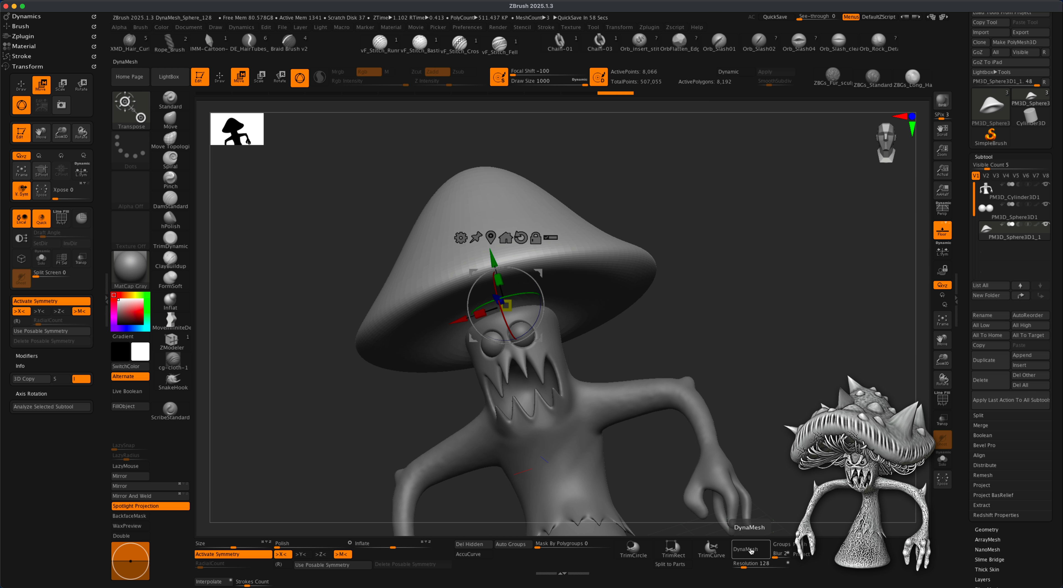
left_click(987, 191)
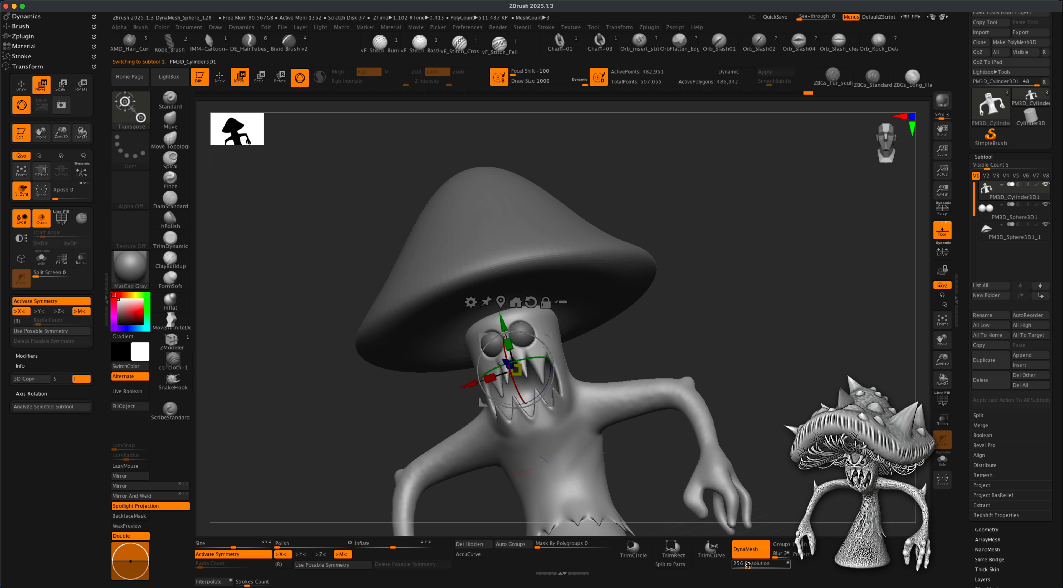
left_click(988, 234)
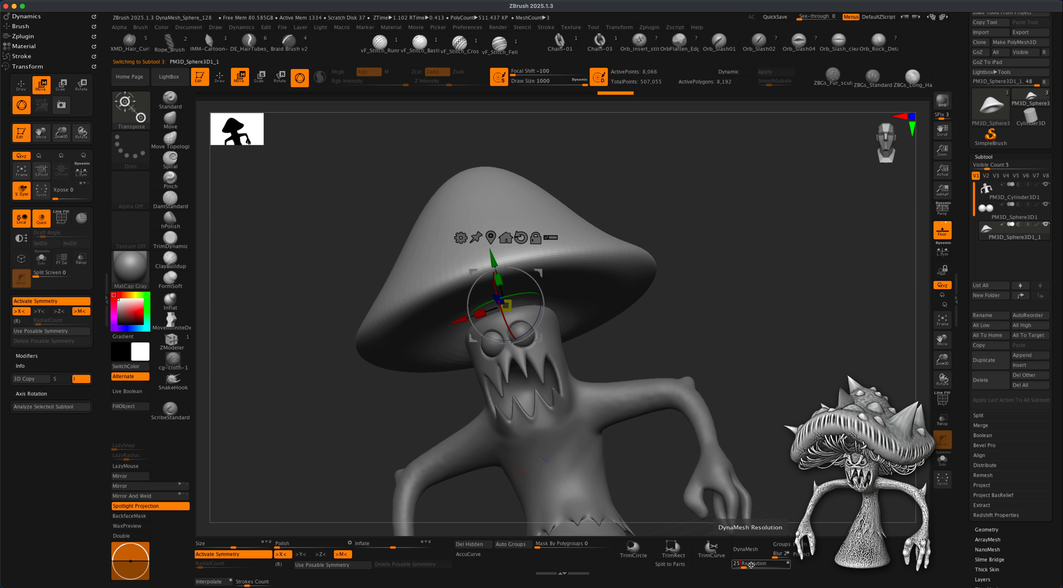
left_click(746, 549)
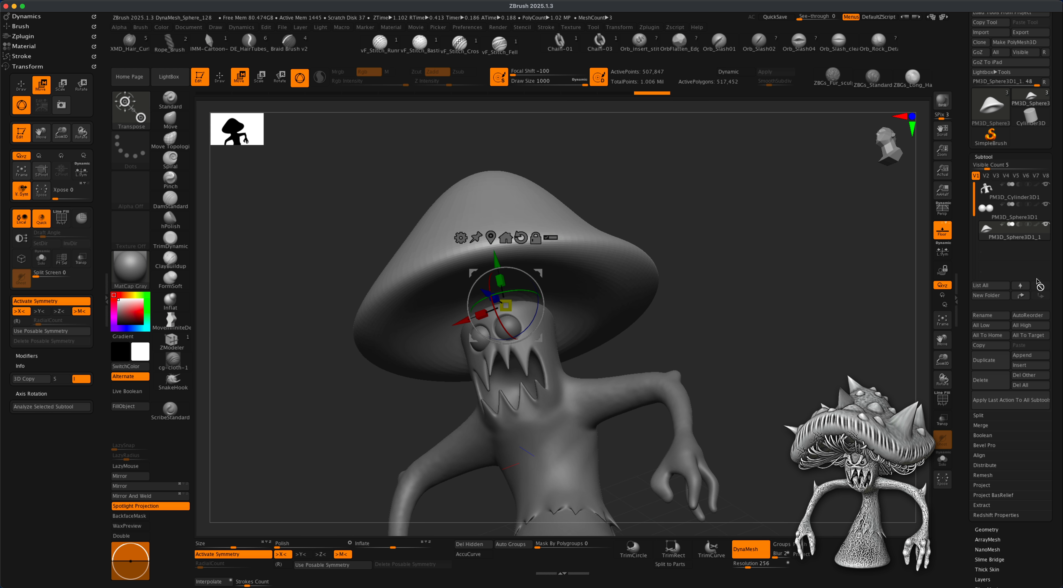
left_click(1021, 296)
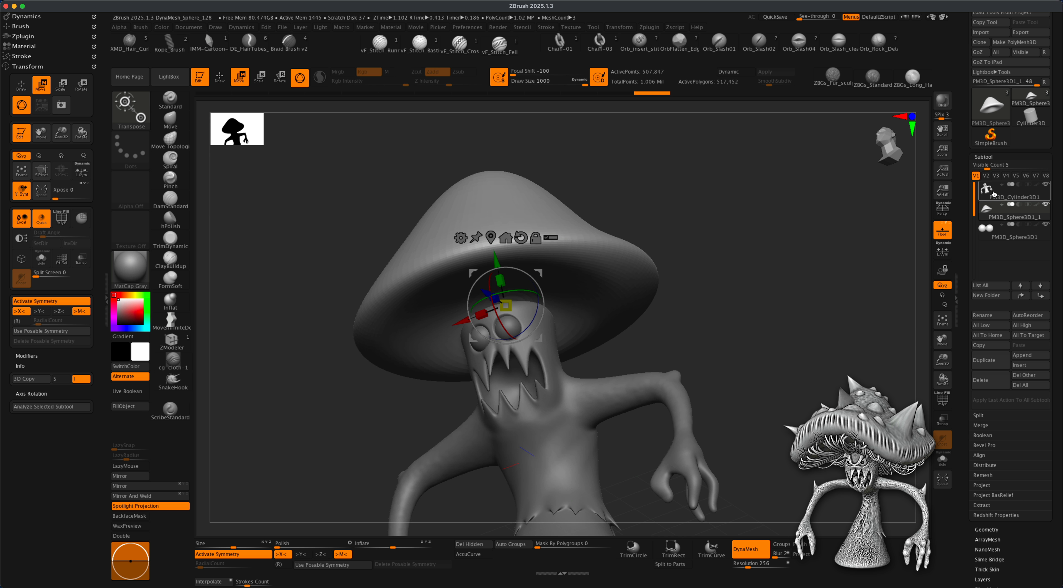
Return to the Move brush with a draw size of about 541, polish the cap and adjust its rim
left_click(220, 79)
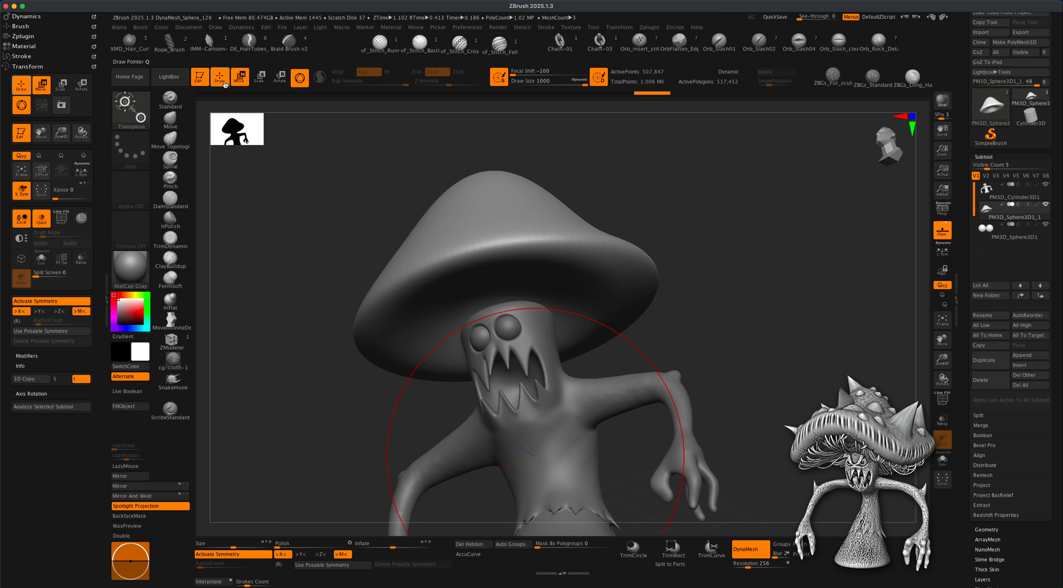
left_click_drag(803, 231, 763, 243)
key("s")
left_click_drag(759, 290, 741, 288)
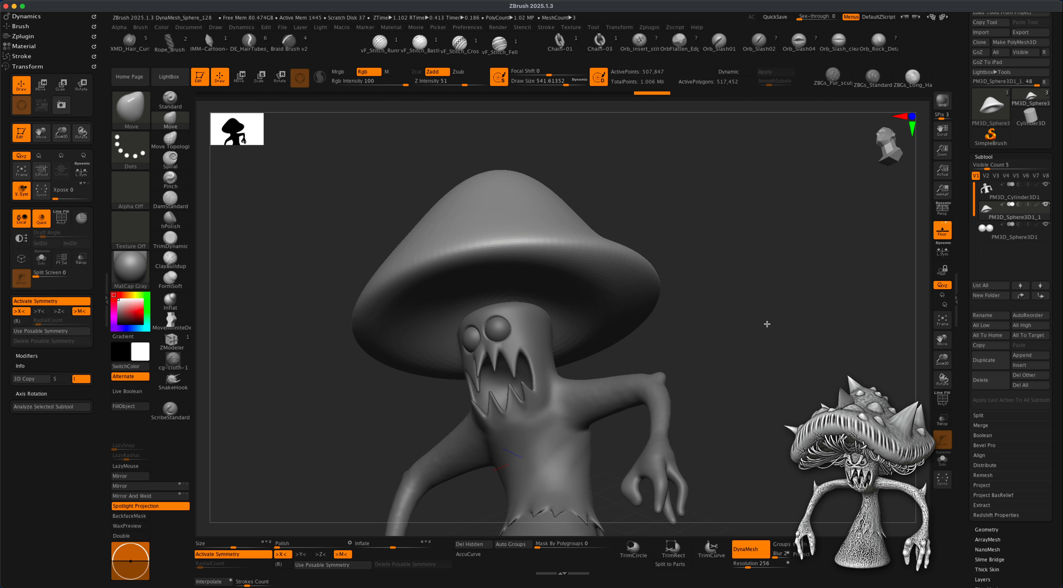
left_click_drag(767, 323, 746, 320)
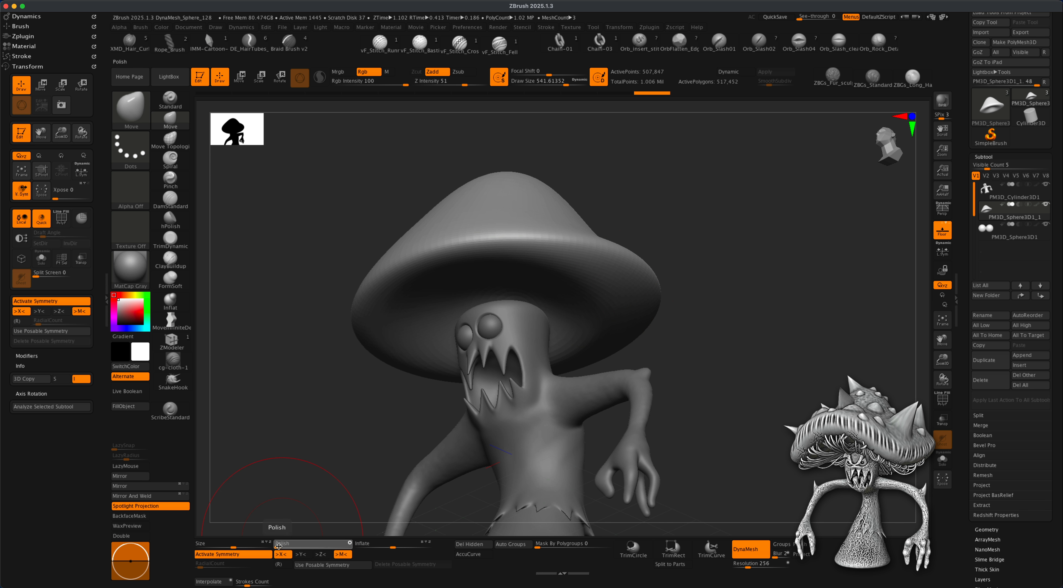
left_click_drag(387, 286, 365, 308)
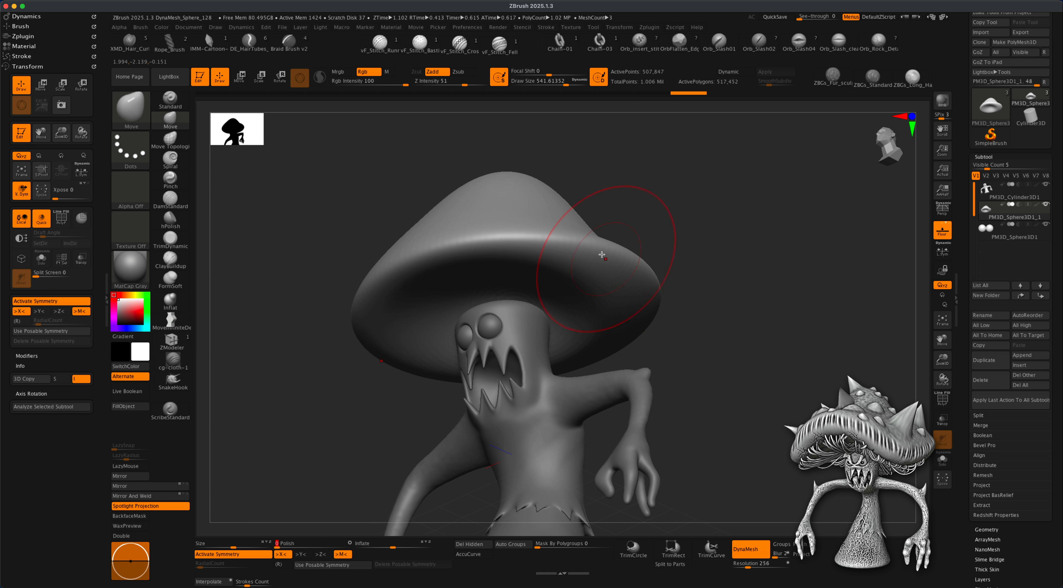
Select the body subtool and hide the cap to expose the top of the head
mouse_move(719, 287)
left_mouse_down()
mouse_move(719, 332)
mouse_move(736, 310)
mouse_move(728, 305)
left_mouse_up()
mouse_move(795, 363)
left_mouse_down()
mouse_move(755, 382)
mouse_move(636, 369)
left_mouse_up()
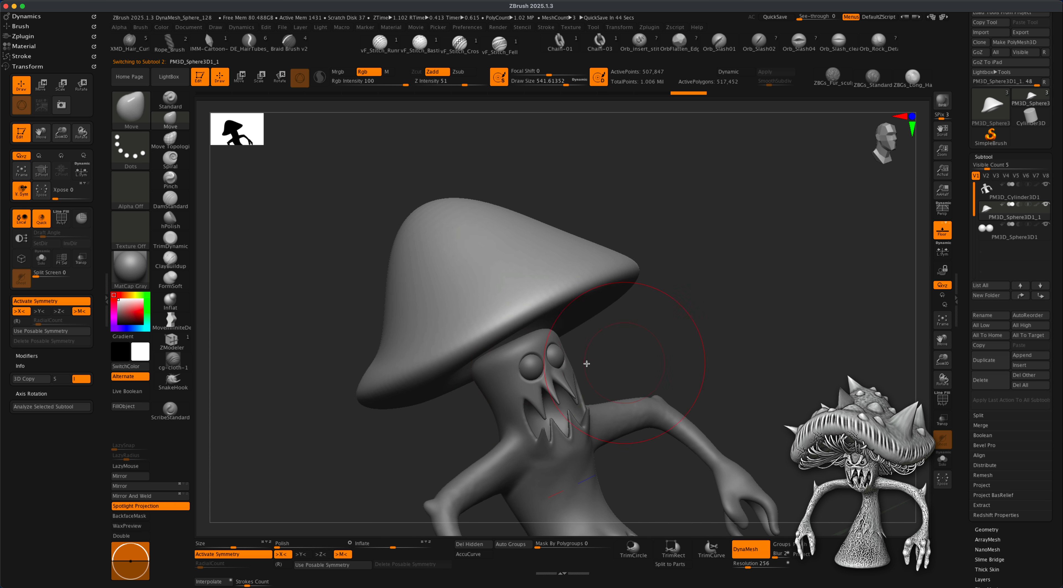
mouse_move(692, 327)
left_mouse_down()
mouse_move(719, 316)
mouse_move(599, 342)
left_mouse_up()
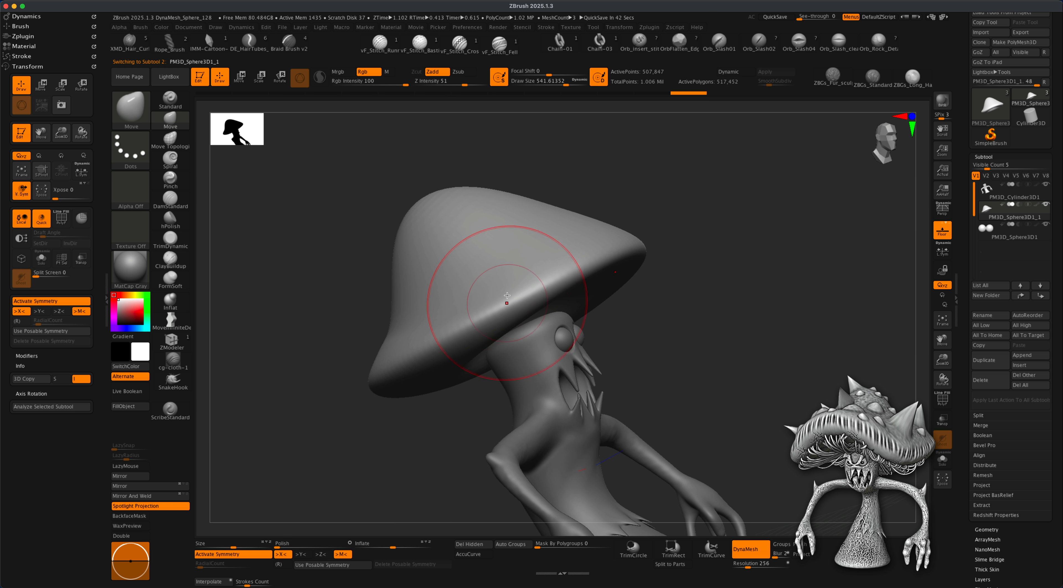
left_click_drag(671, 356, 667, 360, "alt")
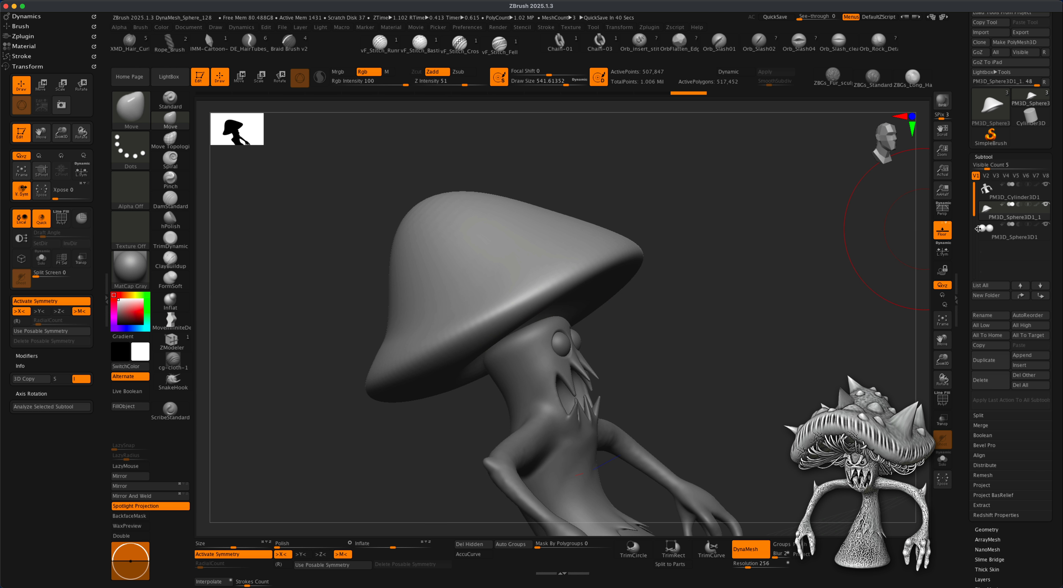
left_click(1047, 206)
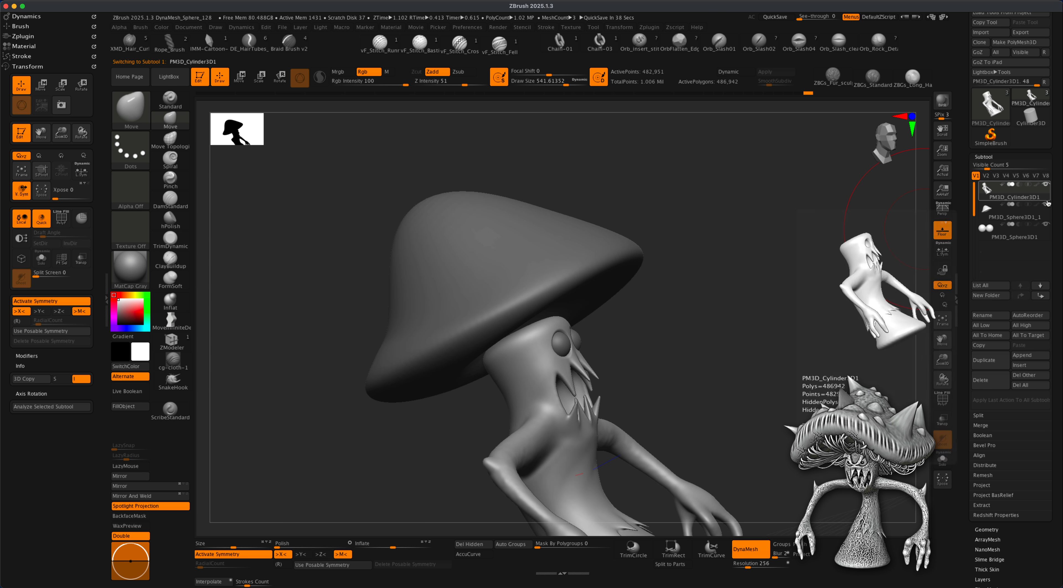
left_click(1047, 206)
left_click_drag(772, 278, 488, 342)
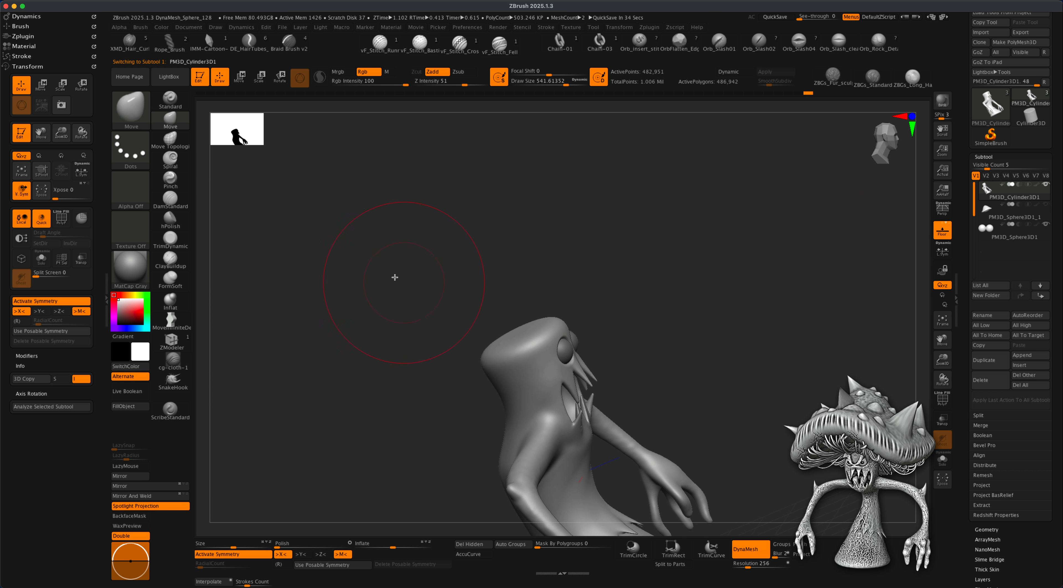
Pull the top of the head up into a tall rounded cone using the Move brush at a draw size of about 365
key("s")
left_click_drag(391, 265, 380, 263)
left_click_drag(509, 332, 481, 263)
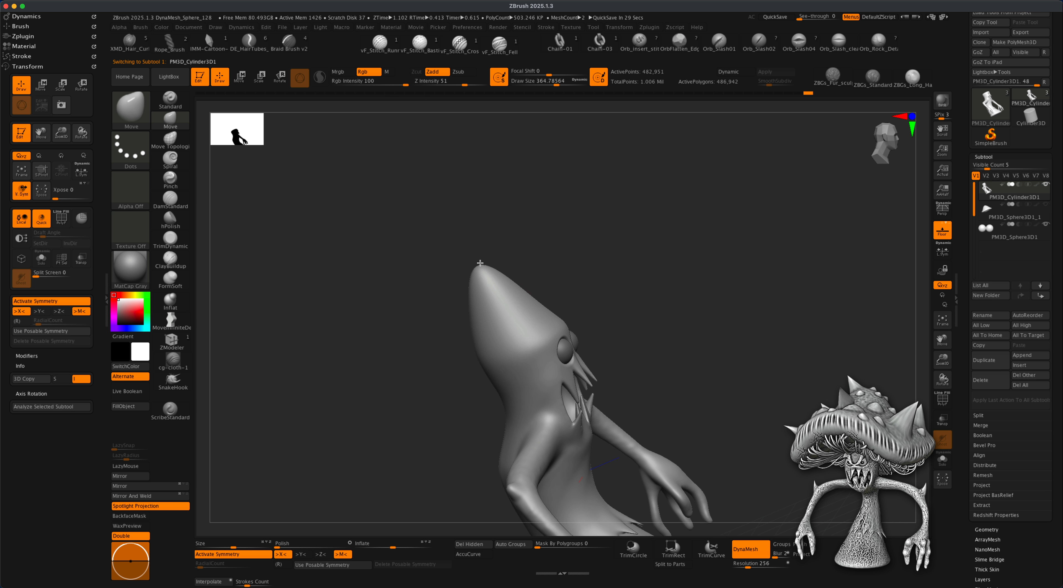
left_click_drag(636, 291, 613, 298, "shift")
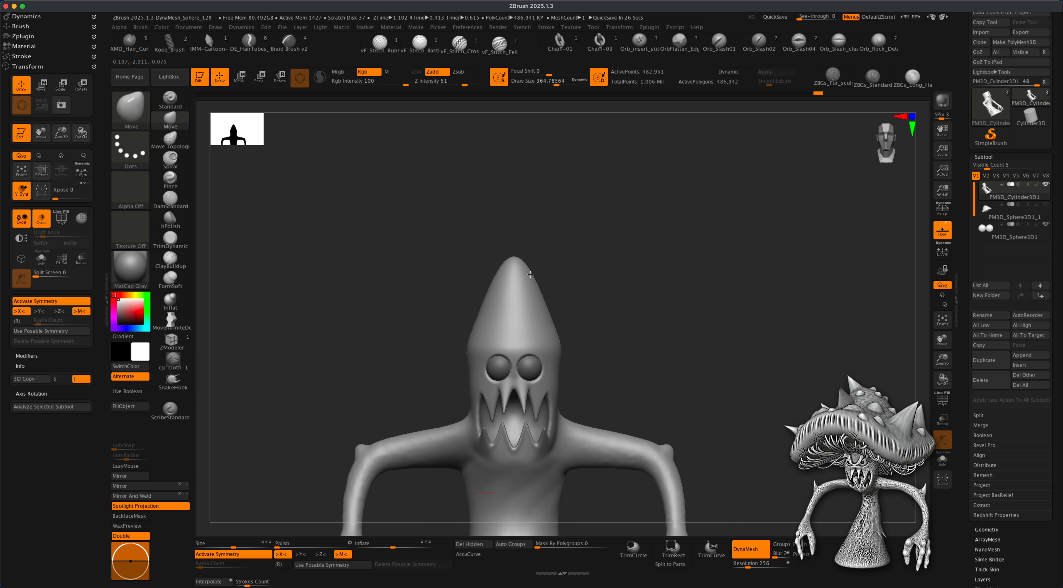
mouse_move(530, 274)
left_mouse_down()
mouse_move(670, 322)
mouse_move(620, 313)
left_mouse_up()
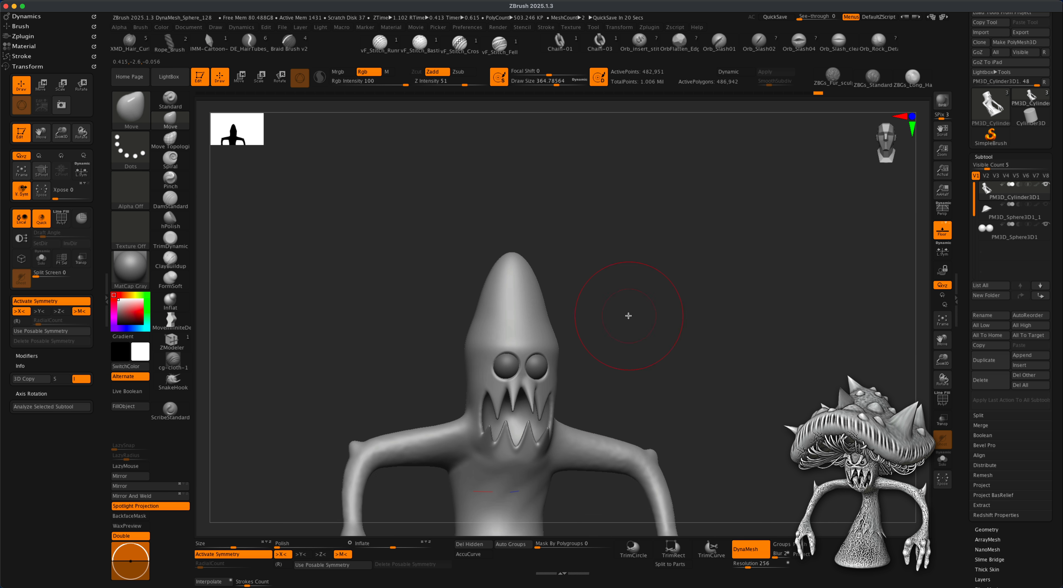
Unhide the cap, check how it fits over the head, and merge the body subtool down with the cap
left_click(1045, 204)
left_click_drag(811, 329, 632, 361)
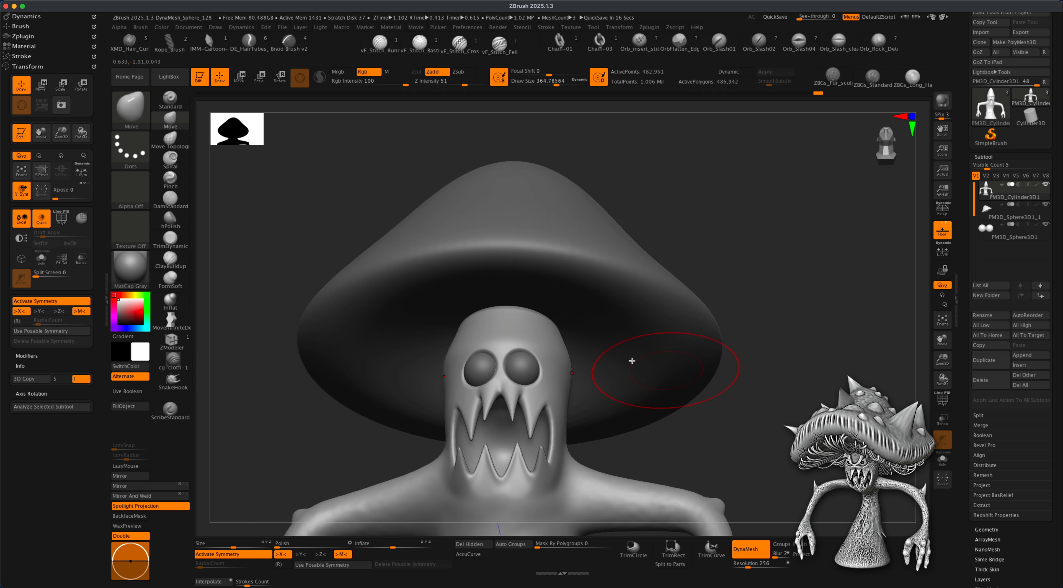
left_click_drag(758, 326, 789, 338)
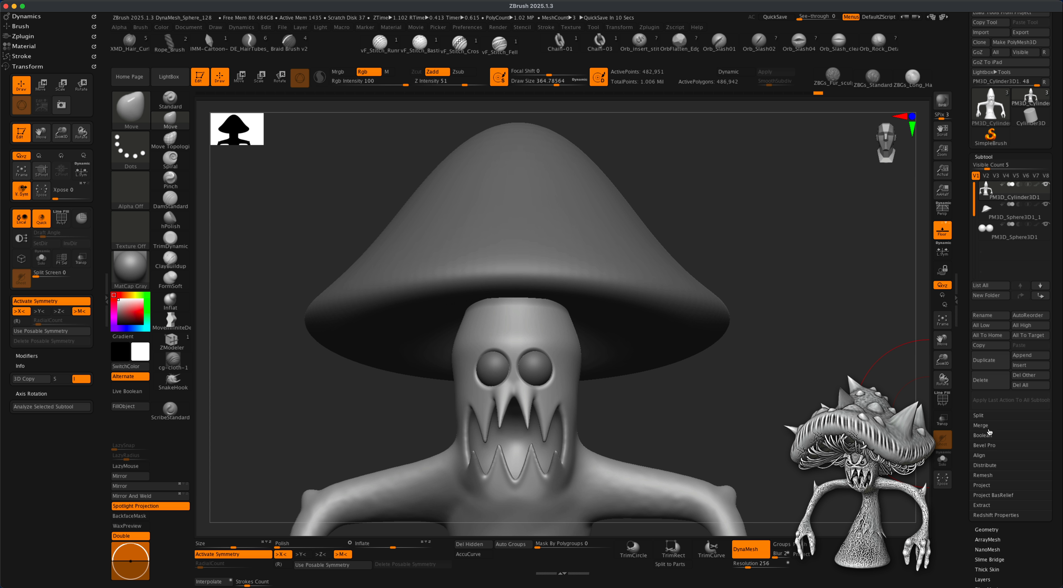
left_click(986, 427)
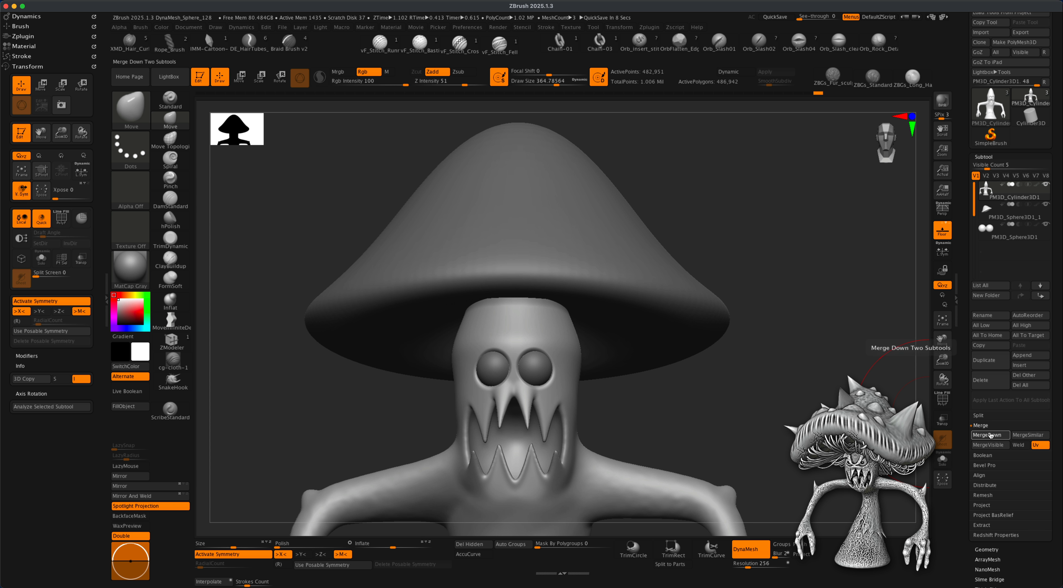
left_click(990, 435)
left_click(962, 452)
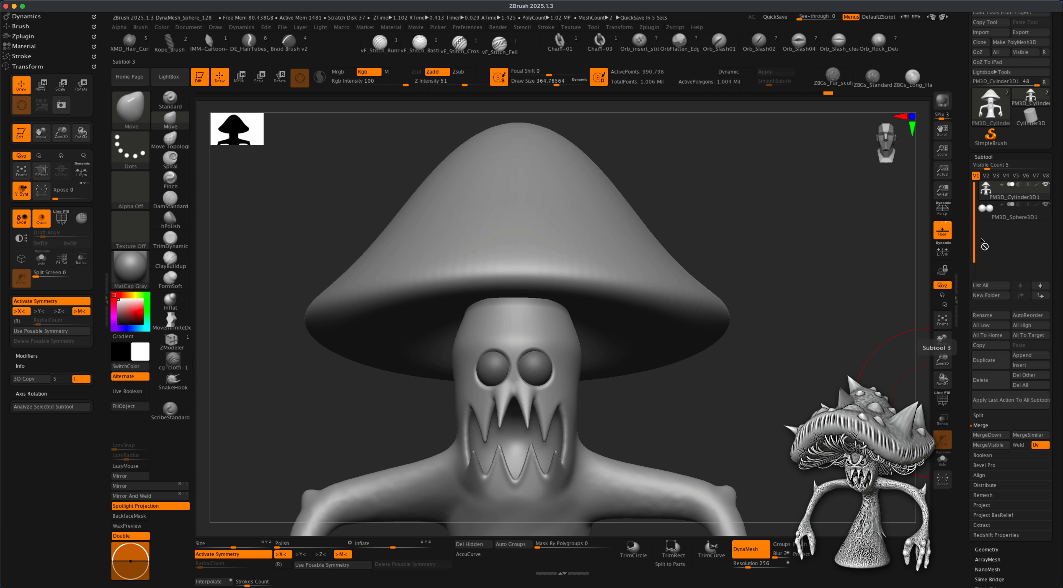
Fuse the merged body and cap with DynaMesh at resolution 256 and inspect the seam where the head meets the cap
mouse_move(993, 190)
left_click_drag(776, 314, 808, 362)
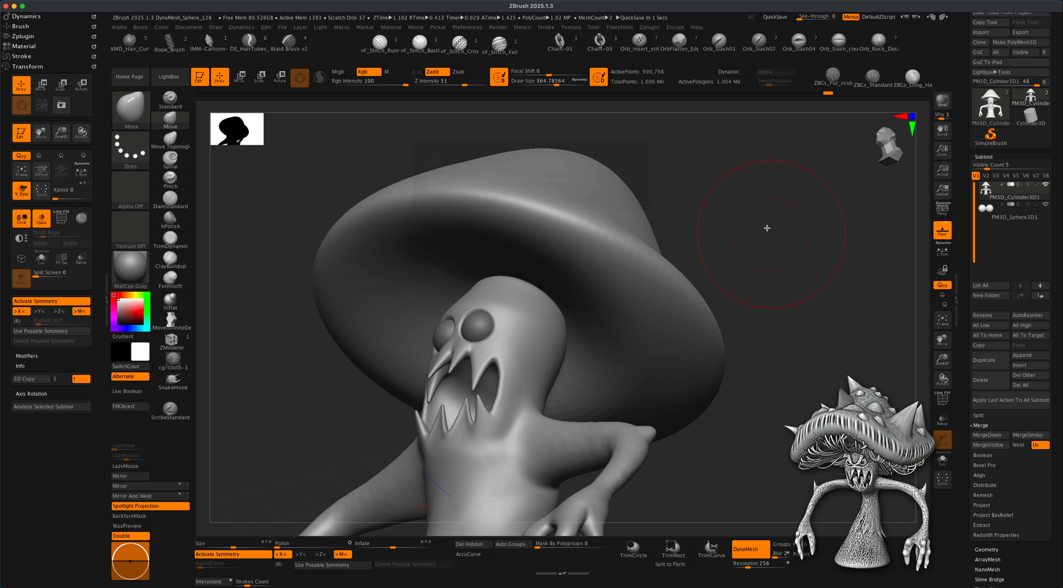
left_click_drag(767, 228, 815, 314, "alt")
left_click_drag(755, 254, 865, 250, "ctrl")
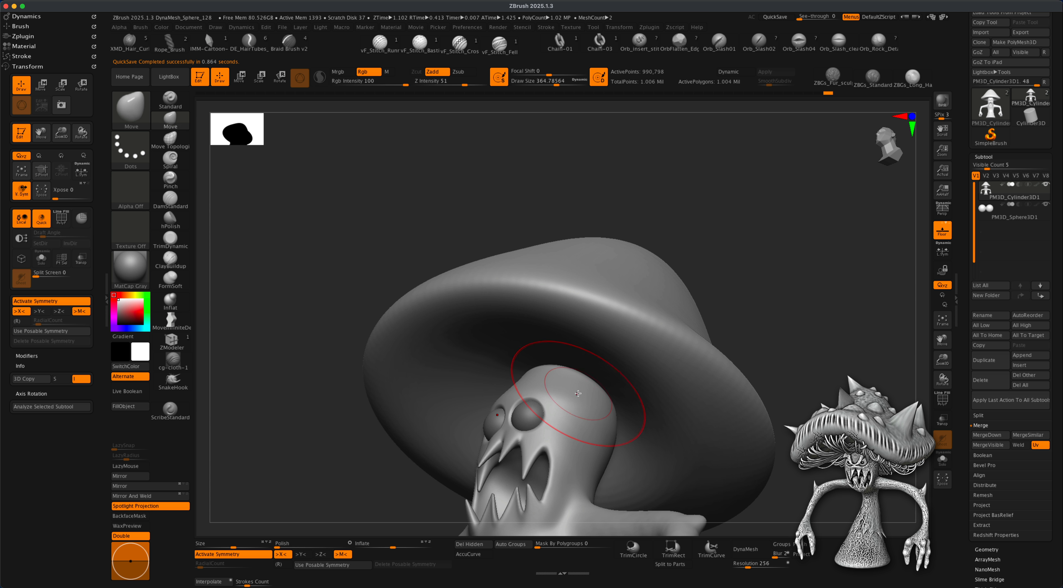
left_click_drag(789, 306, 791, 310, "alt")
left_click_drag(791, 311, 802, 367, "alt")
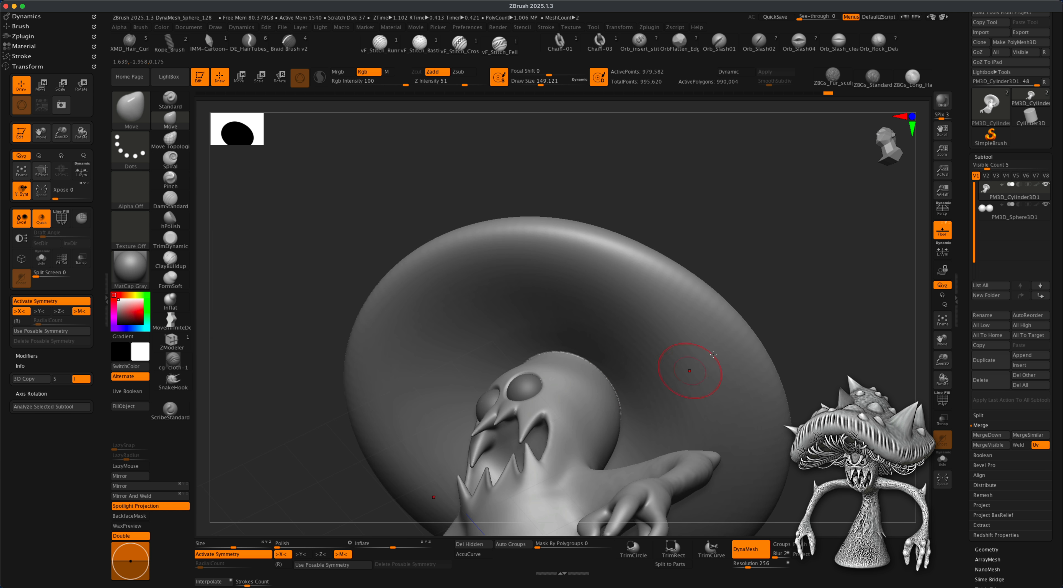
mouse_move(691, 361)
left_mouse_down()
mouse_move(785, 333)
mouse_move(791, 401)
mouse_move(781, 403)
left_mouse_up()
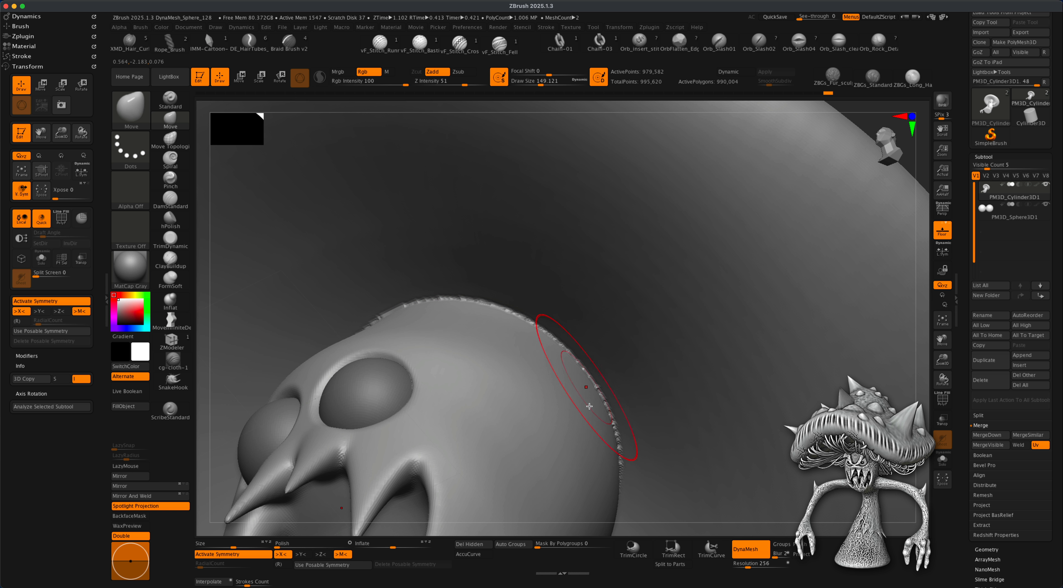
left_click_drag(922, 399, 919, 328, "alt")
left_click_drag(821, 350, 787, 302, "alt")
Smooth the seam all around the head under the cap with the Smooth brush at a Z Intensity of 100
key("shift")
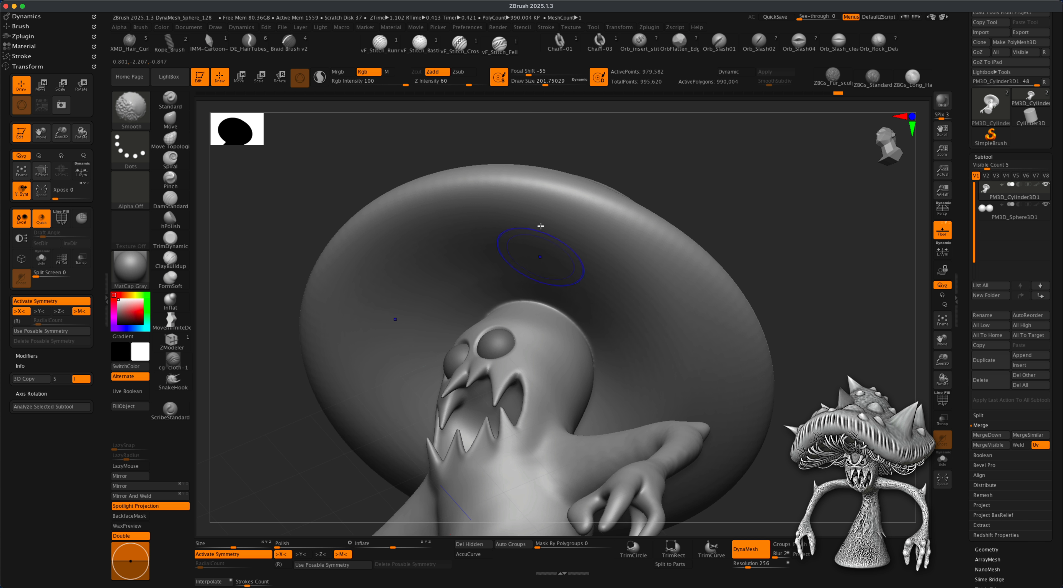
left_click_drag(469, 83, 491, 83)
left_click_drag(743, 213, 622, 278)
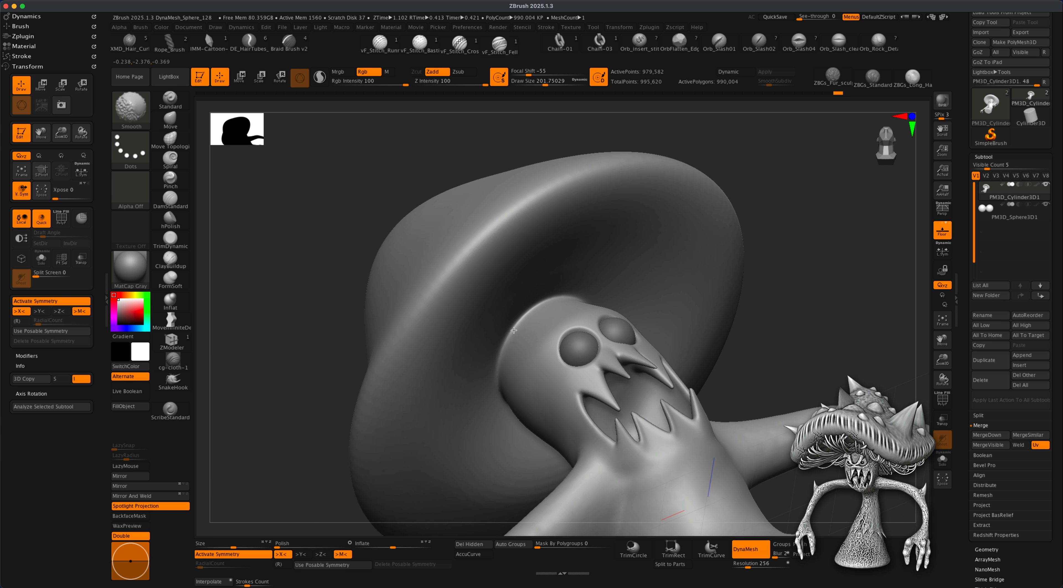
left_click_drag(774, 316, 670, 310)
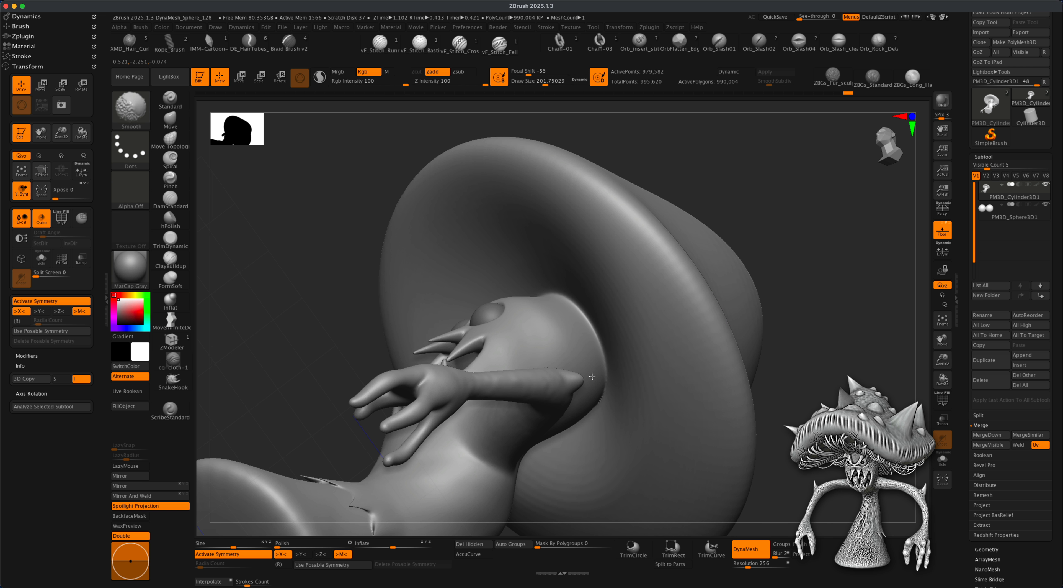
left_click_drag(769, 349, 596, 382)
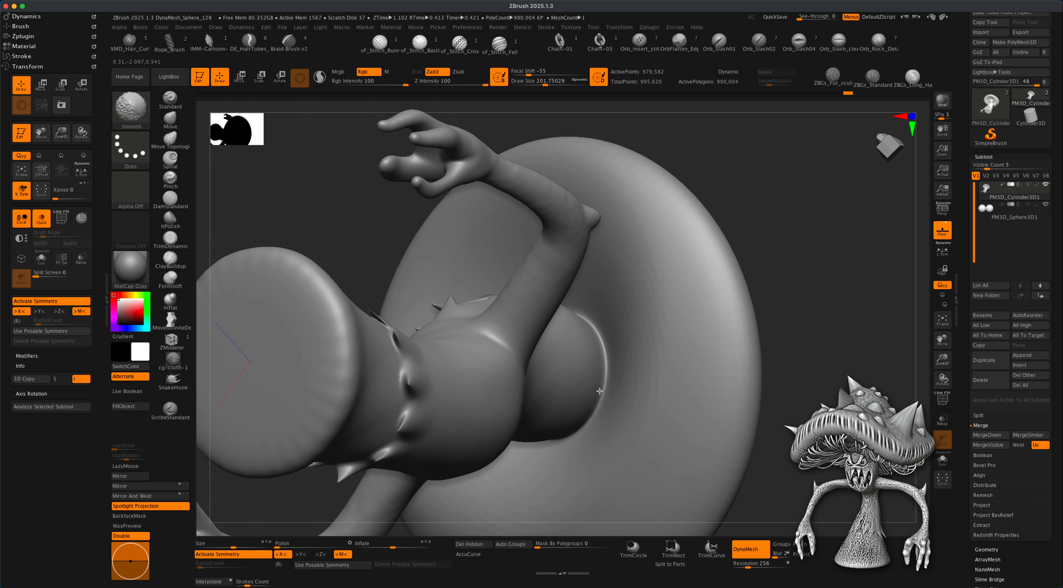
left_click_drag(607, 323, 854, 379)
left_click_drag(704, 217, 692, 260)
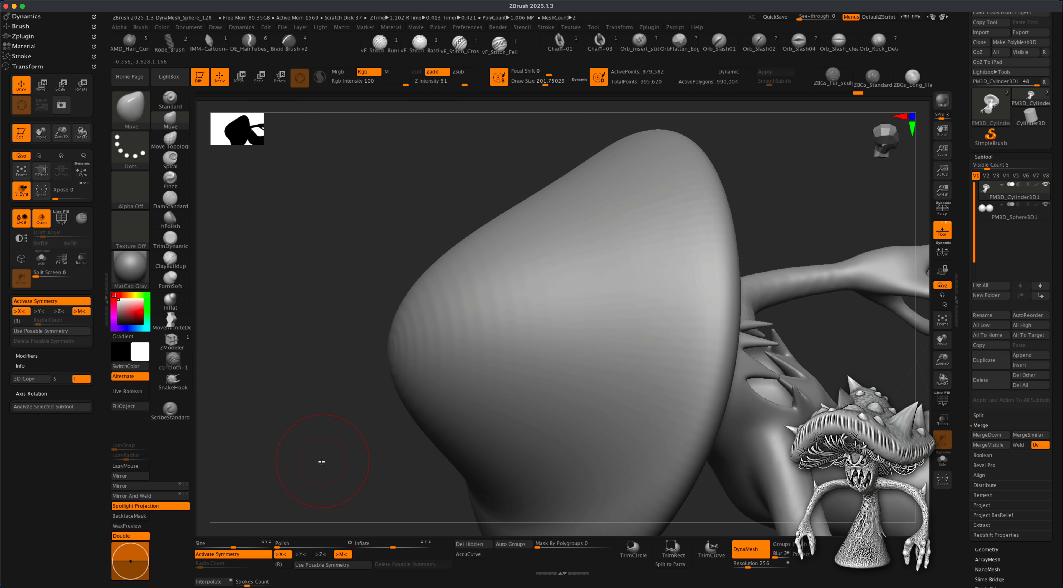
Reshape the cap into a wider, thicker-rimmed dome using the Move brush at a draw size of about 657
left_click_drag(321, 461, 353, 401)
left_click_drag(341, 463, 359, 355, "alt")
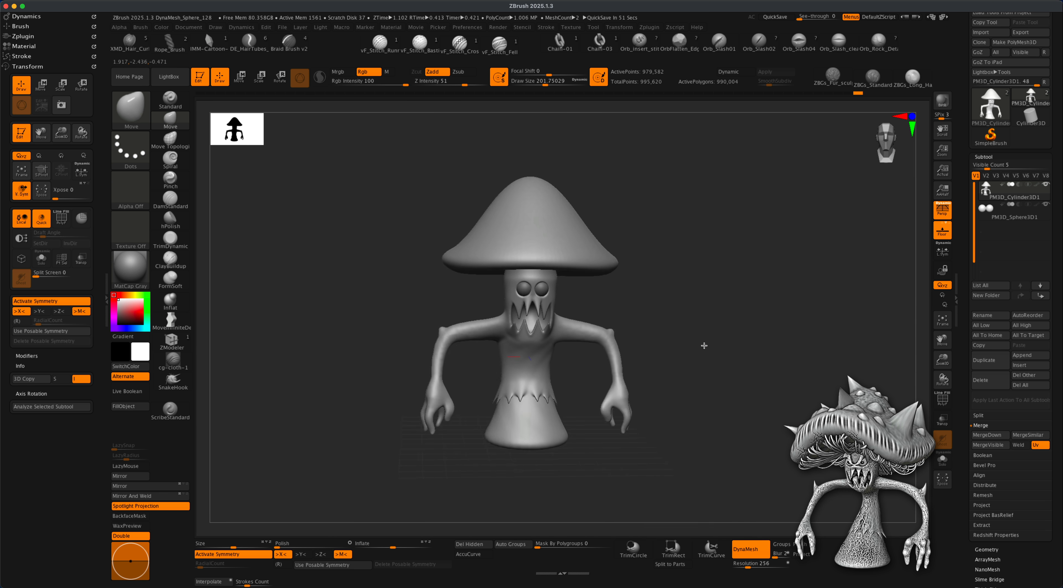
left_click_drag(700, 344, 271, 198)
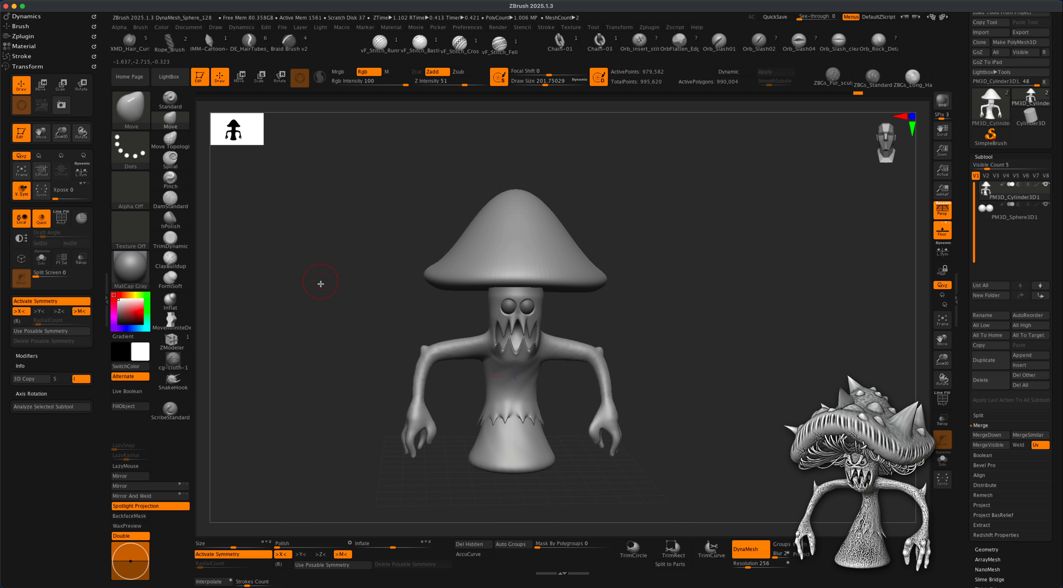
left_click_drag(320, 283, 328, 289, "alt")
key("s")
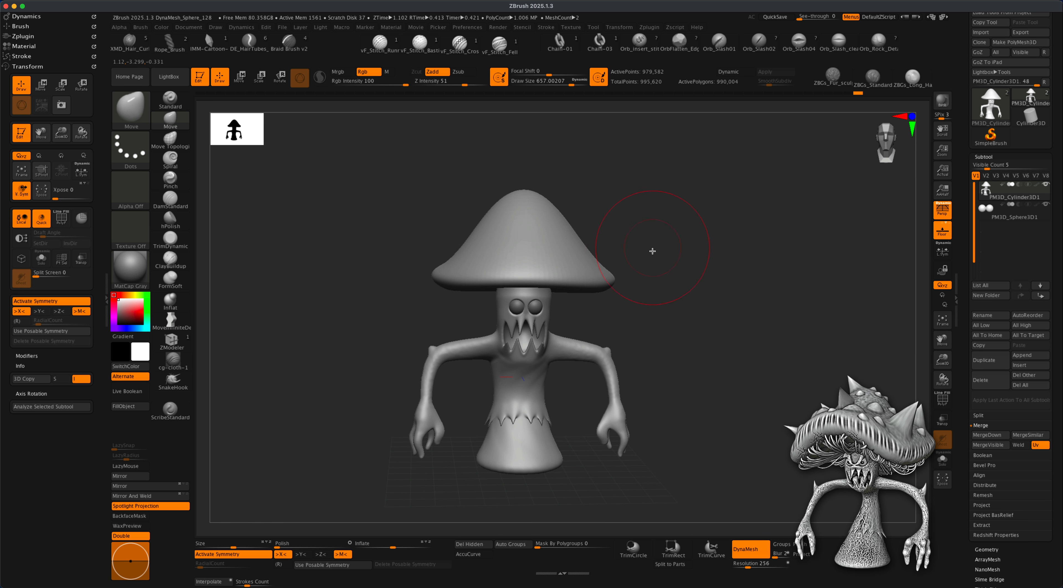
mouse_move(652, 249)
left_mouse_down()
mouse_move(658, 301)
mouse_move(667, 289)
mouse_move(677, 314)
mouse_move(605, 331)
left_mouse_up()
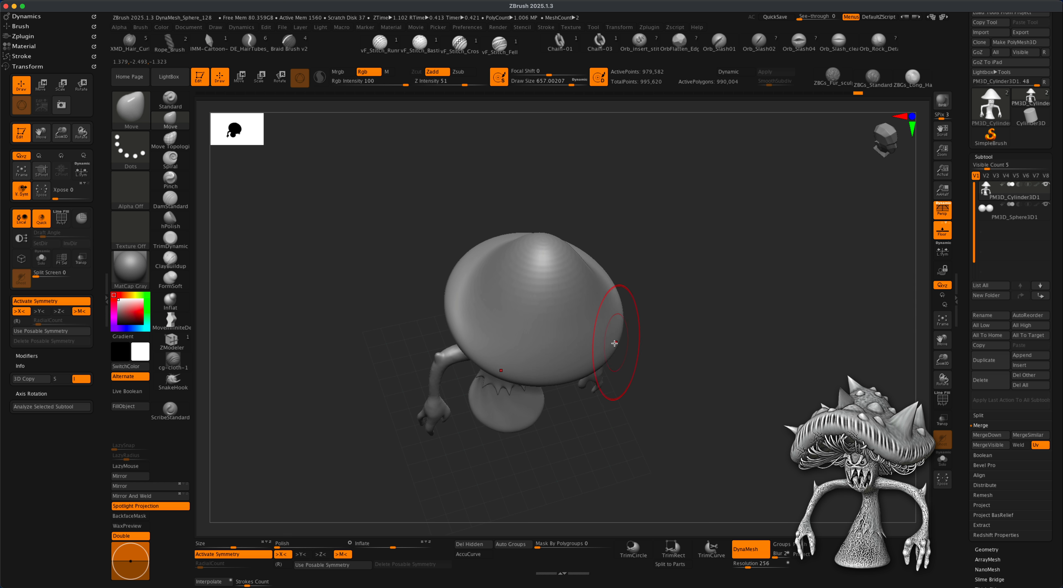
mouse_move(612, 374)
left_mouse_down()
mouse_move(641, 320)
mouse_move(640, 233)
mouse_move(698, 210)
mouse_move(703, 262)
mouse_move(600, 285)
mouse_move(612, 270)
left_mouse_up()
left_click_drag(625, 340, 636, 347)
left_click_drag(612, 399, 625, 414)
left_click_drag(577, 438, 582, 451)
left_click_drag(673, 294, 663, 250)
mouse_move(688, 298)
left_mouse_down()
mouse_move(653, 295)
mouse_move(683, 232)
mouse_move(679, 320)
mouse_move(703, 242)
mouse_move(706, 283)
mouse_move(681, 310)
mouse_move(686, 304)
mouse_move(702, 323)
mouse_move(702, 377)
mouse_move(721, 316)
left_mouse_up()
Adjust the shape of the clawed hands using the Move brush at a draw size of about 192
key("s")
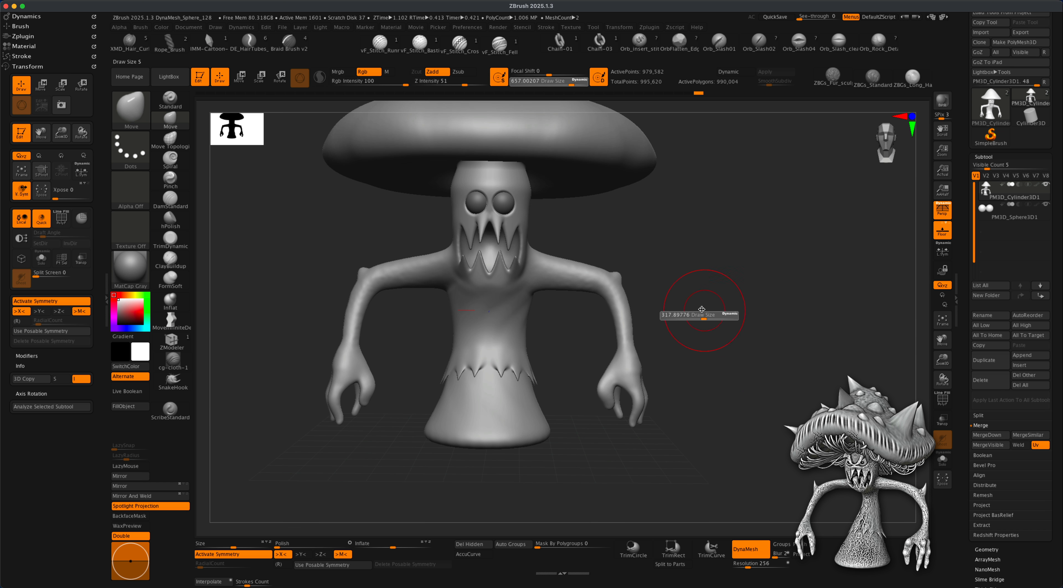
left_click(696, 308)
mouse_move(686, 351)
left_mouse_down()
mouse_move(628, 418)
mouse_move(668, 420)
mouse_move(644, 456)
mouse_move(657, 404)
left_mouse_up()
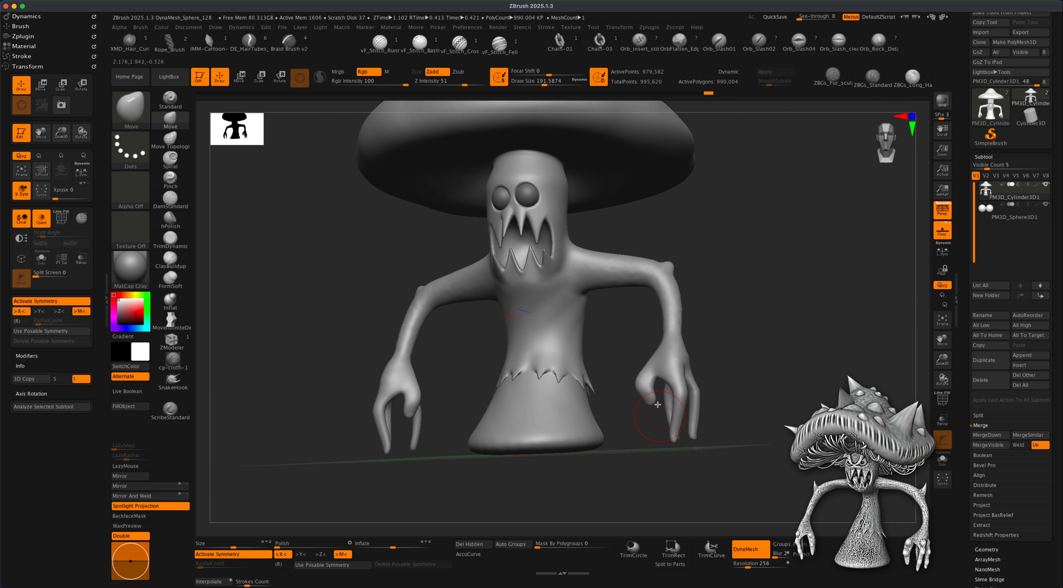
mouse_move(750, 367)
left_mouse_down("alt")
mouse_move(721, 372)
mouse_move(712, 354)
mouse_move(728, 381)
mouse_move(714, 381)
mouse_move(716, 406)
left_mouse_up("alt")
Reposition the forearms and wrists using the Move brush, raising the draw size from about 318 to about 415
key("s")
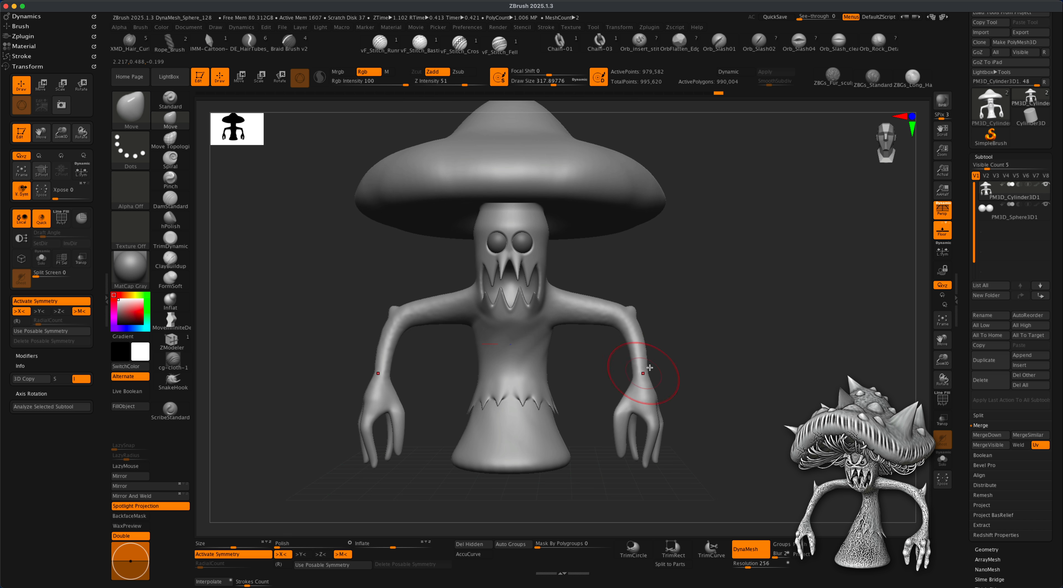
key("s")
mouse_move(679, 360)
left_mouse_down()
mouse_move(644, 362)
mouse_move(642, 396)
left_mouse_up()
mouse_move(642, 359)
left_mouse_down()
mouse_move(646, 343)
mouse_move(646, 368)
left_mouse_up()
mouse_move(681, 298)
left_mouse_down()
mouse_move(684, 316)
mouse_move(712, 316)
left_mouse_up()
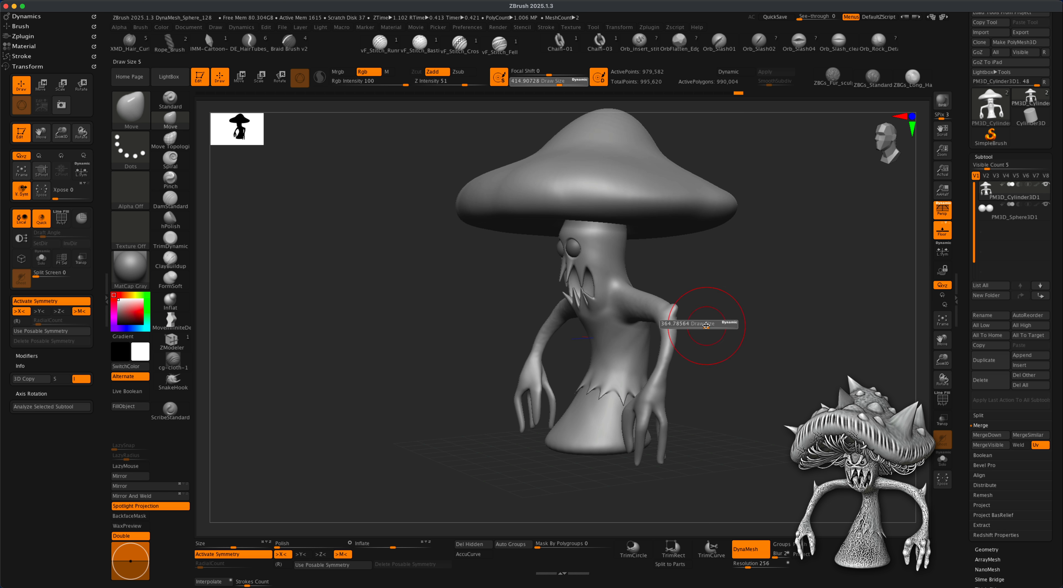
Refine the curve of the arms from the front, side and back using the Move brush at a draw size of about 500
key("s")
mouse_move(715, 372)
left_mouse_down()
mouse_move(704, 391)
mouse_move(672, 363)
left_mouse_up()
left_click_drag(743, 340, 801, 331)
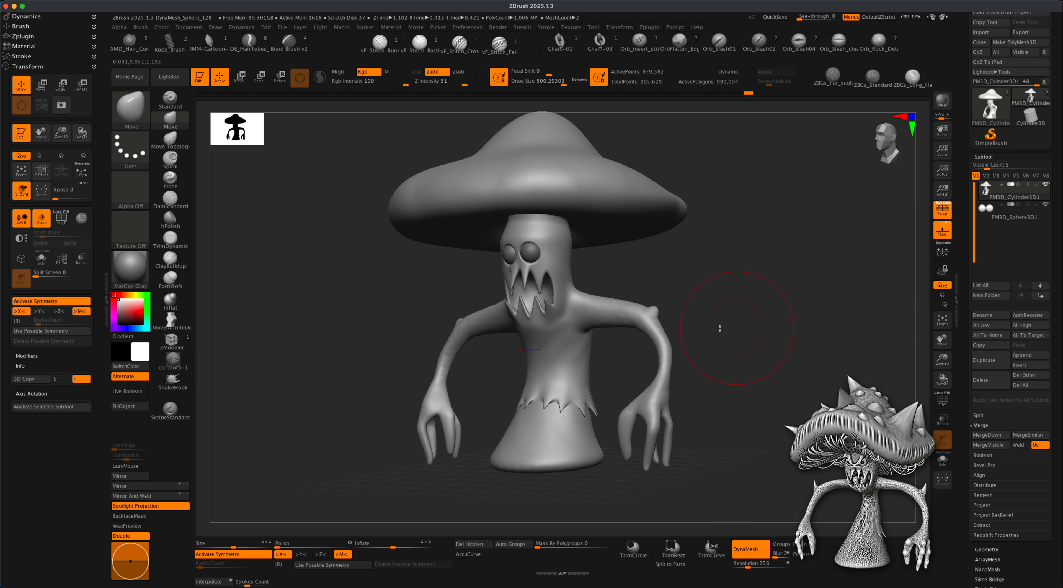
left_click_drag(718, 339, 662, 339)
left_click_drag(695, 338, 689, 337)
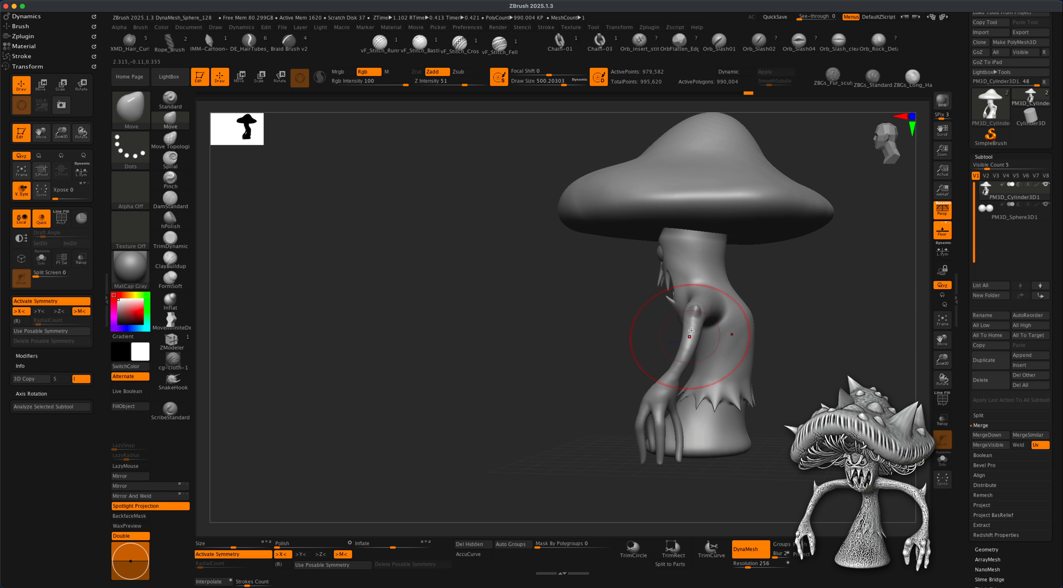
mouse_move(609, 338)
left_mouse_down()
mouse_move(585, 338)
mouse_move(701, 308)
left_mouse_up()
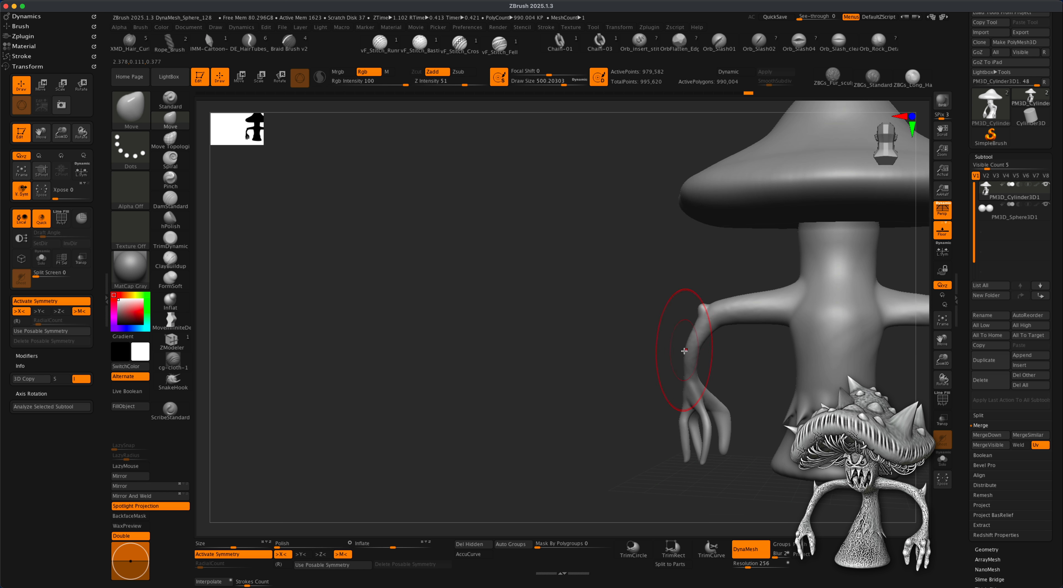
mouse_move(636, 382)
left_mouse_down()
mouse_move(751, 380)
mouse_move(731, 347)
mouse_move(722, 363)
mouse_move(736, 378)
mouse_move(734, 349)
mouse_move(738, 389)
mouse_move(738, 369)
mouse_move(745, 374)
mouse_move(733, 351)
mouse_move(722, 363)
left_mouse_up()
mouse_move(725, 354)
left_mouse_down("alt")
mouse_move(672, 338)
mouse_move(701, 345)
left_mouse_up("alt")
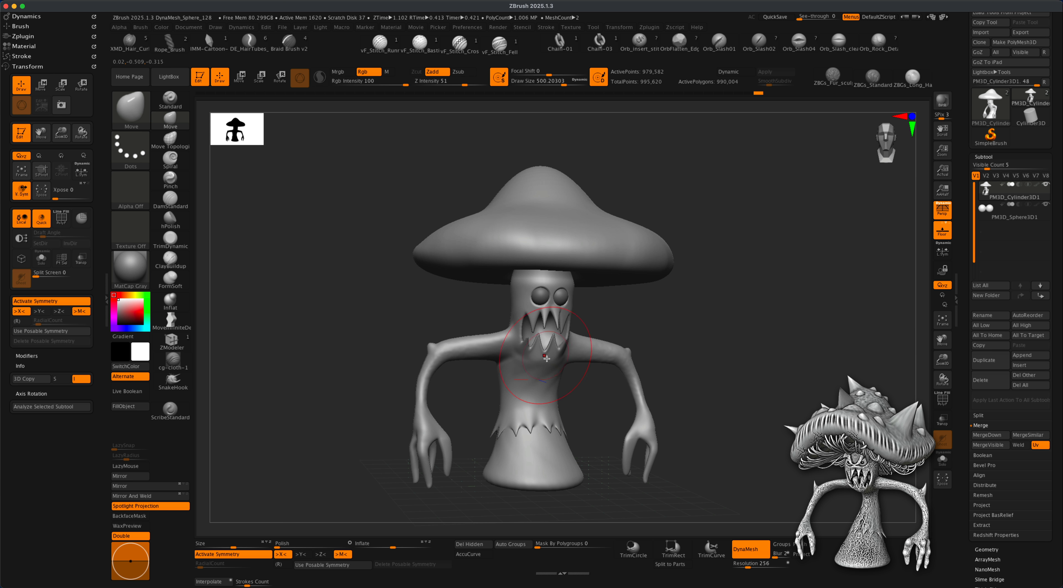
left_click_drag(664, 325, 693, 318)
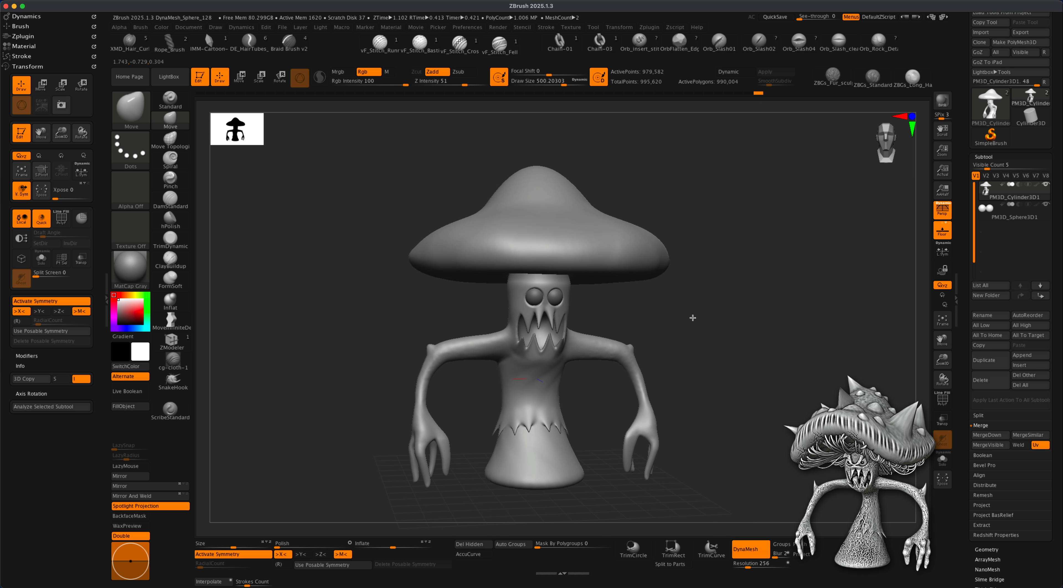
Switch to the Standard brush with the Spray stroke and open the alpha library to look for a spotted alpha
left_click(170, 99)
left_click(130, 149)
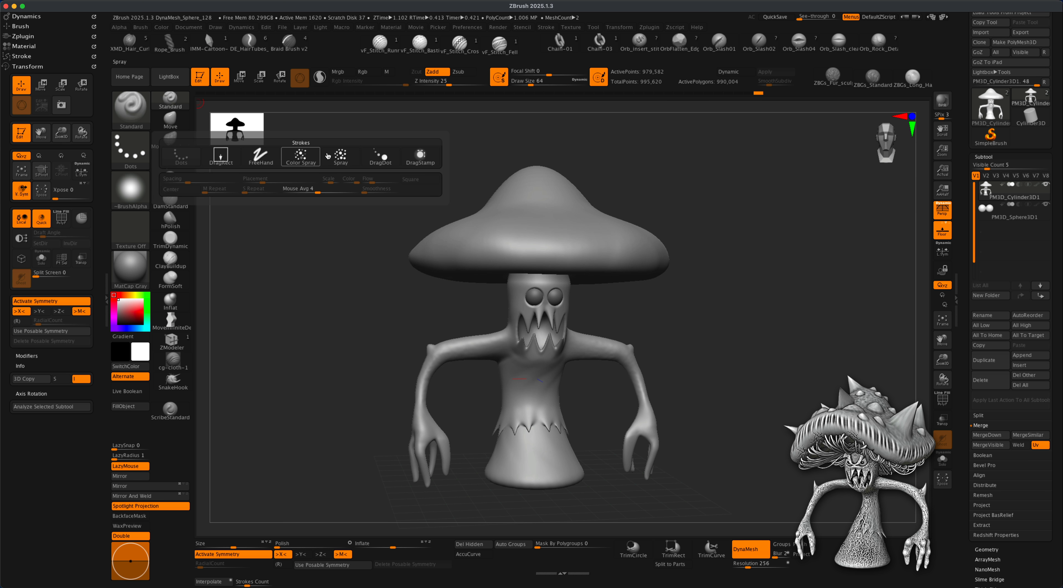
left_click(340, 157)
left_click(144, 189)
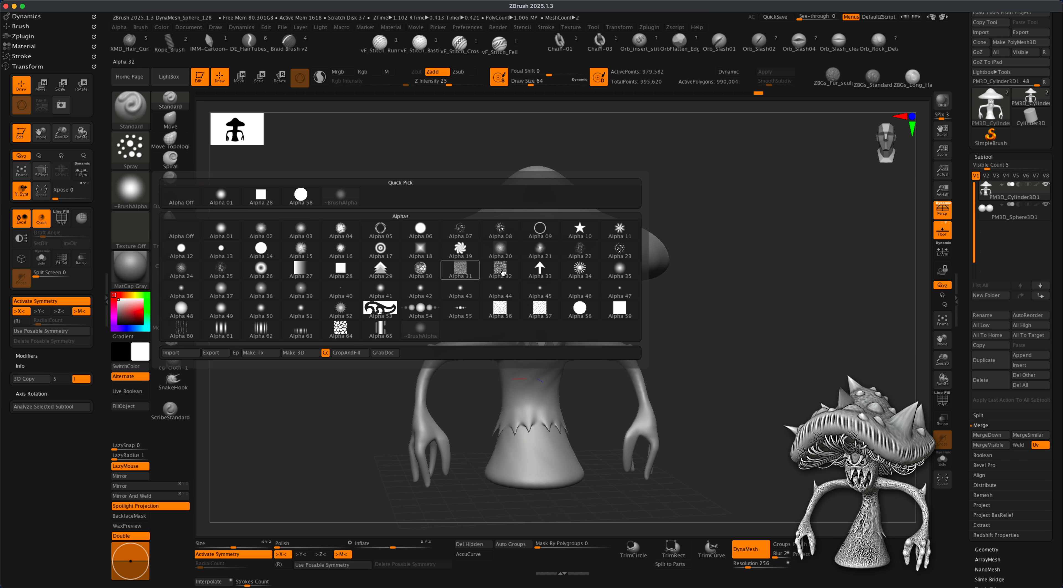
mouse_move(582, 250)
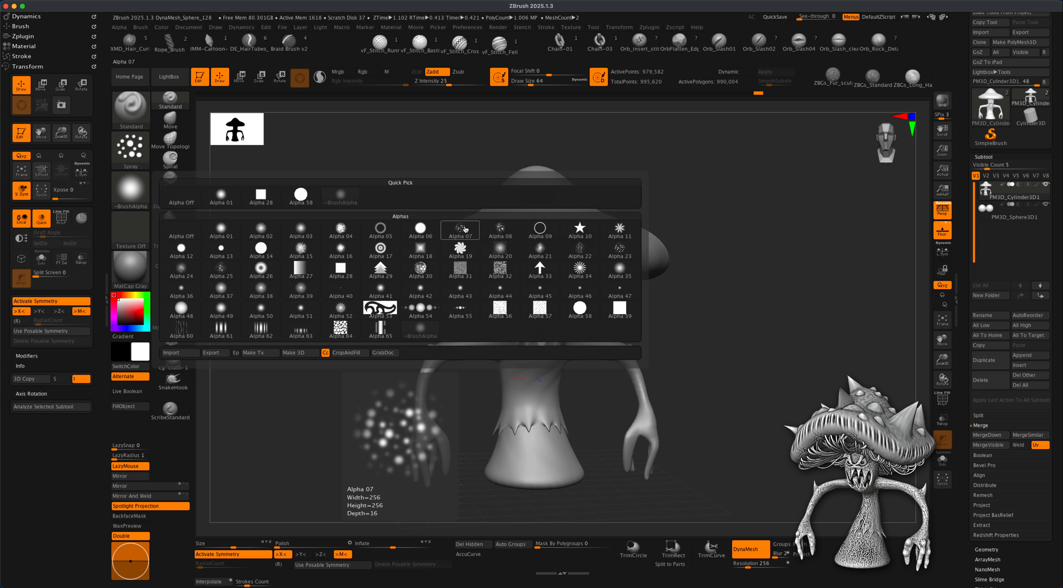
Set the Spray brush to Alpha 07 with a Draw Size of about 542 and Z Intensity 8
left_click(461, 229)
key("s")
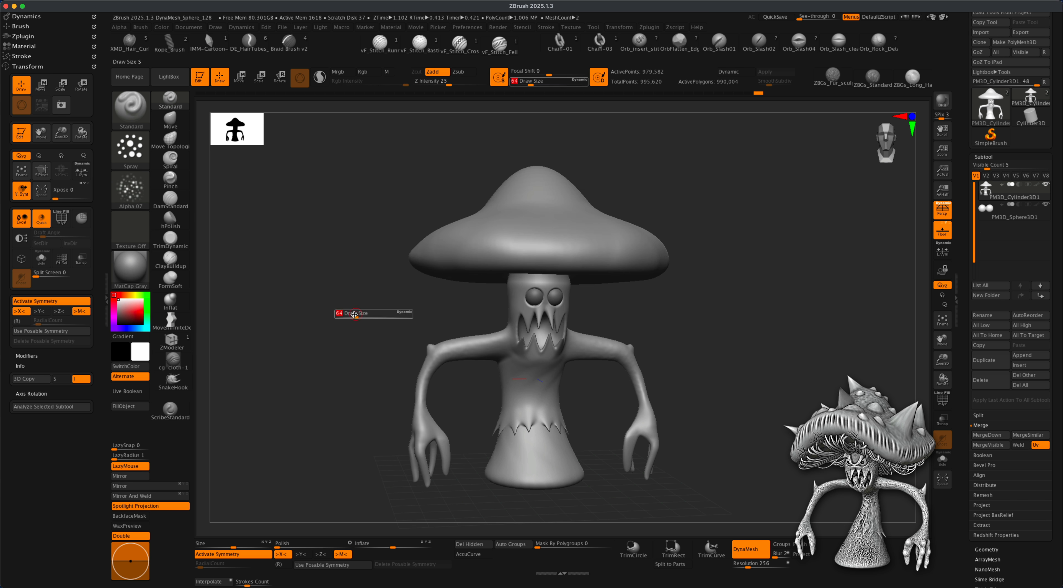
left_click_drag(388, 317, 392, 317)
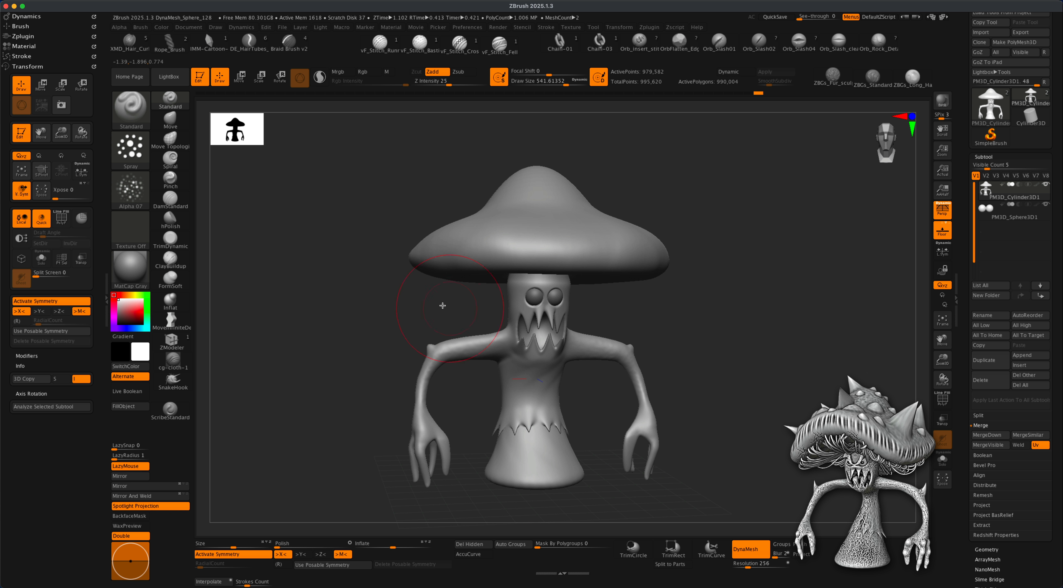
left_click_drag(449, 83, 448, 82)
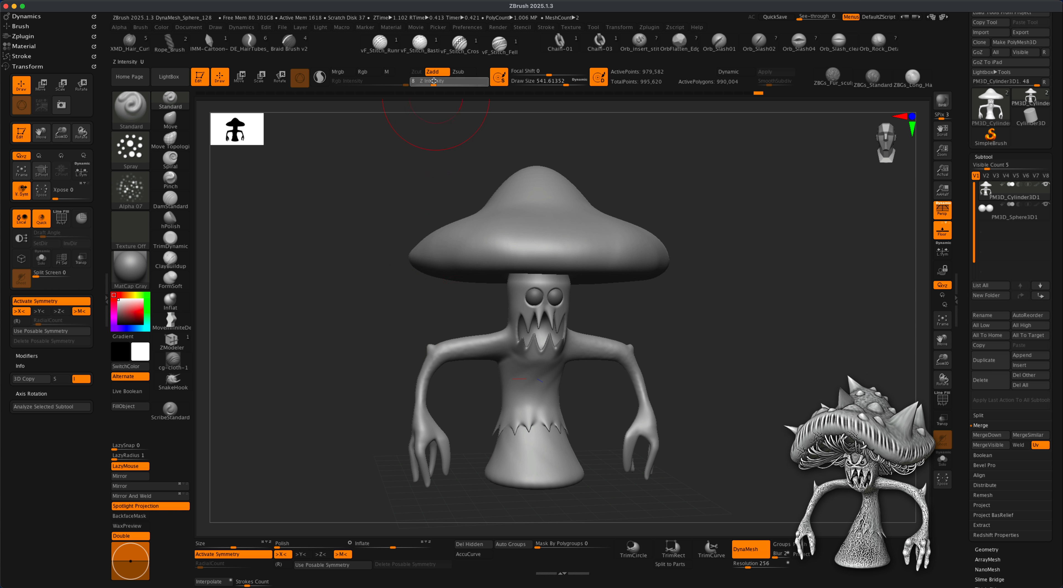
left_click(438, 72)
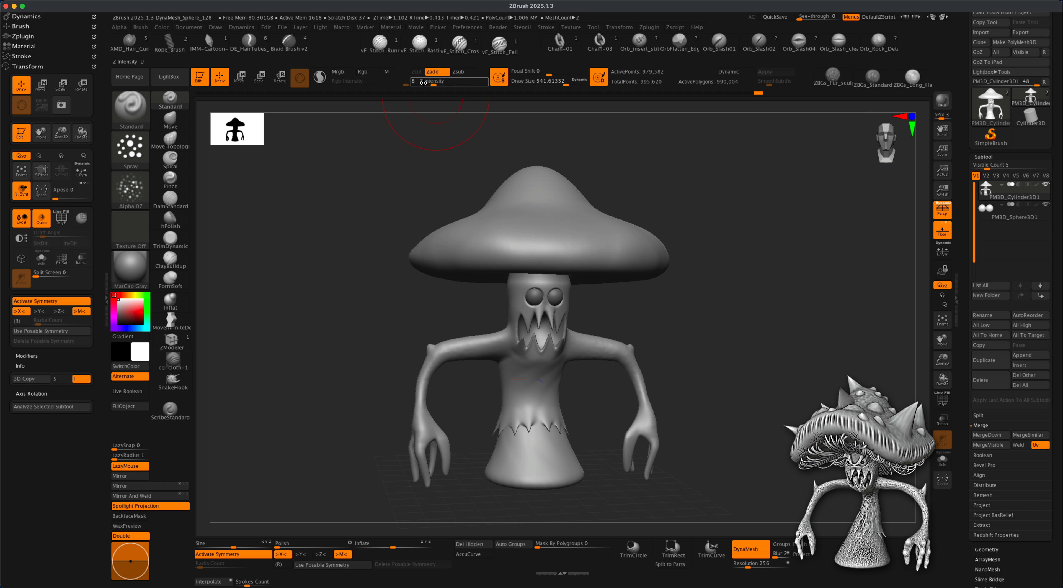
Spray the bumpy alpha texture over the creature's stem body and arms, covering the front, sides and back
left_click_drag(691, 321, 651, 305, "alt")
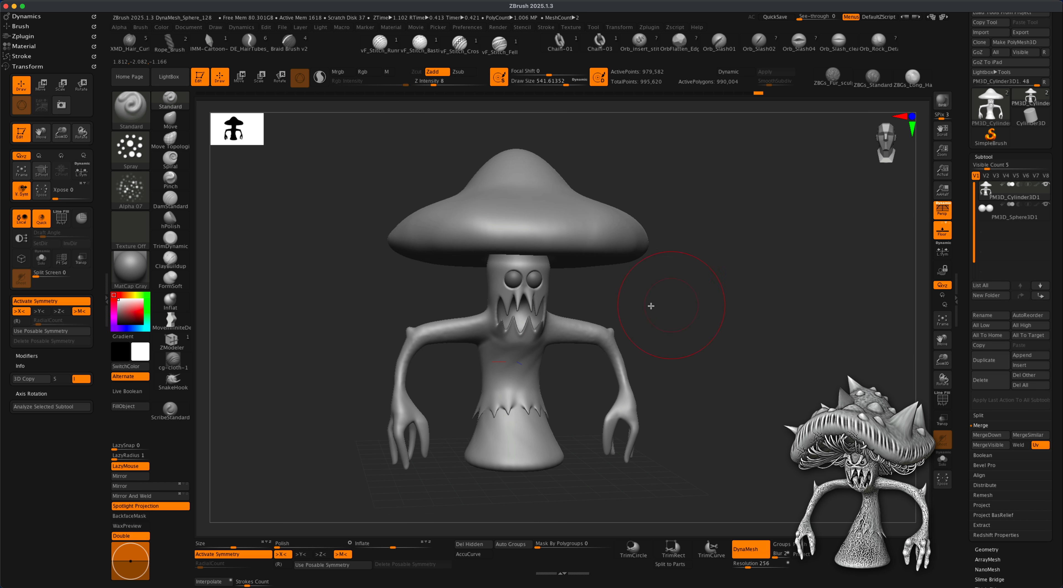
mouse_move(535, 344)
left_mouse_down()
mouse_move(491, 396)
mouse_move(512, 367)
mouse_move(519, 407)
mouse_move(535, 398)
left_mouse_up()
left_click_drag(667, 342, 598, 337)
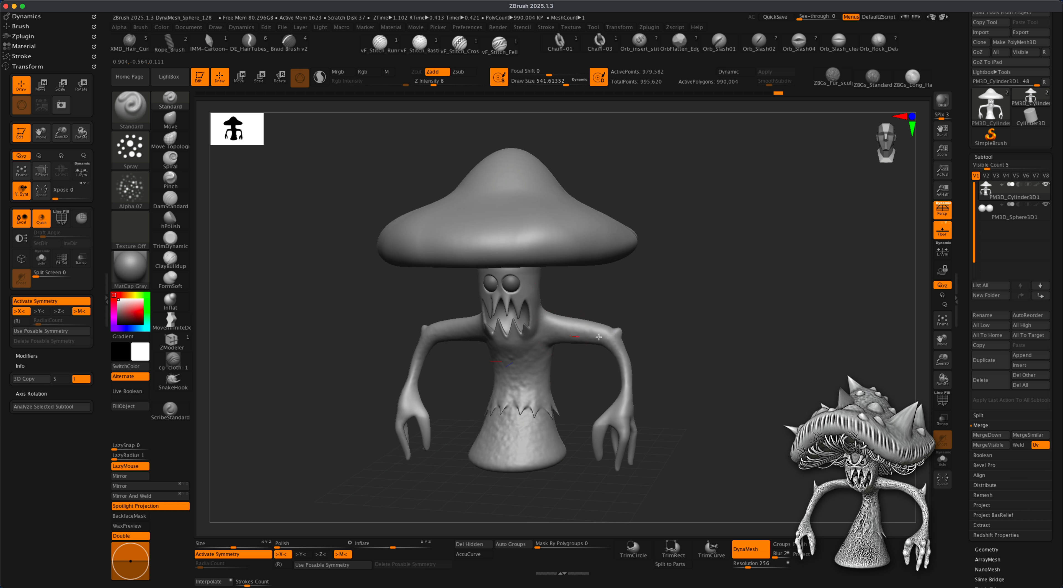
left_click_drag(677, 291, 620, 266)
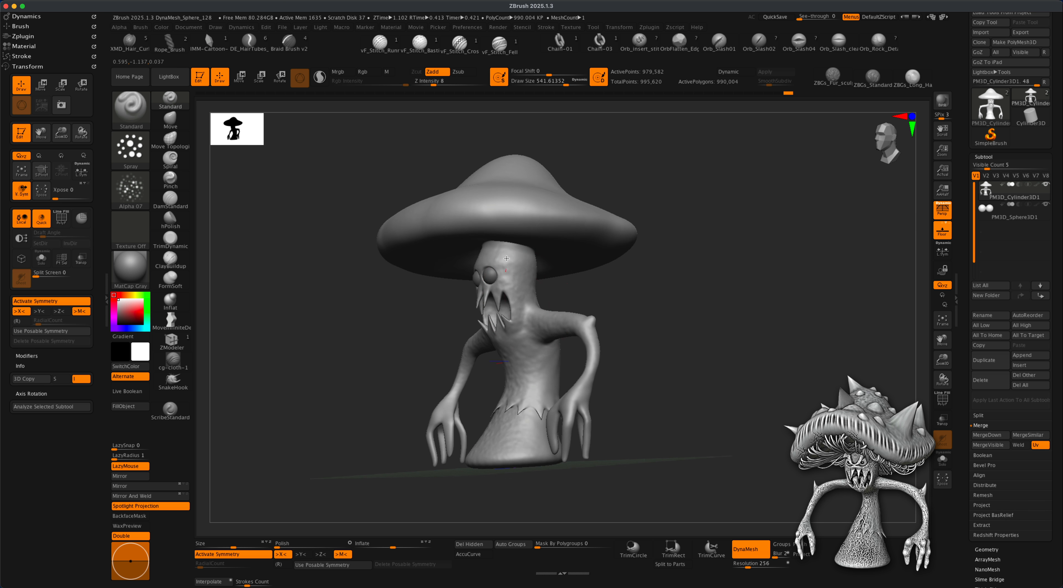
left_click_drag(633, 304, 511, 370)
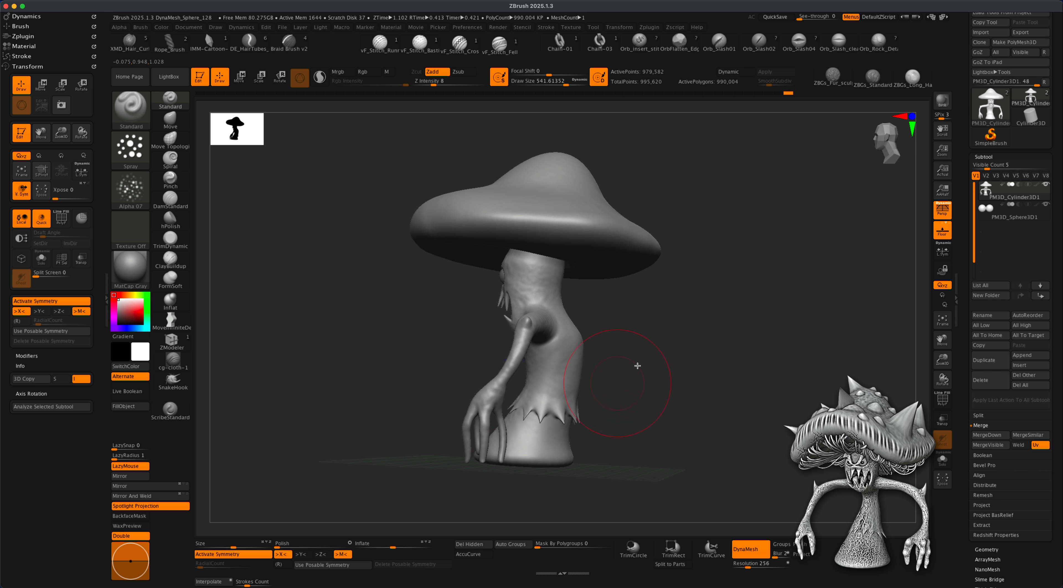
left_click_drag(637, 365, 569, 373)
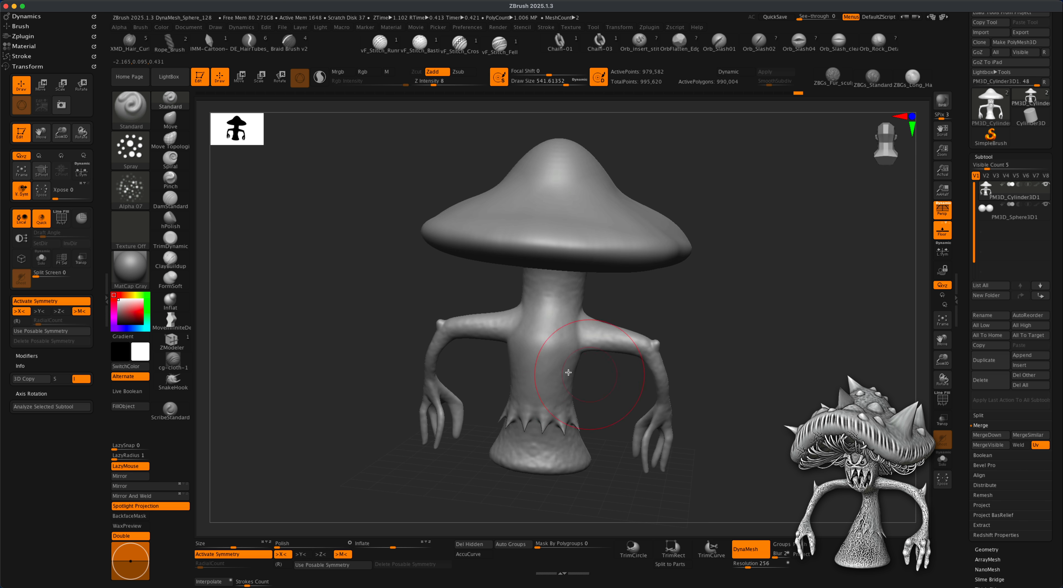
key("ctrl+z")
key("ctrl+shift+z")
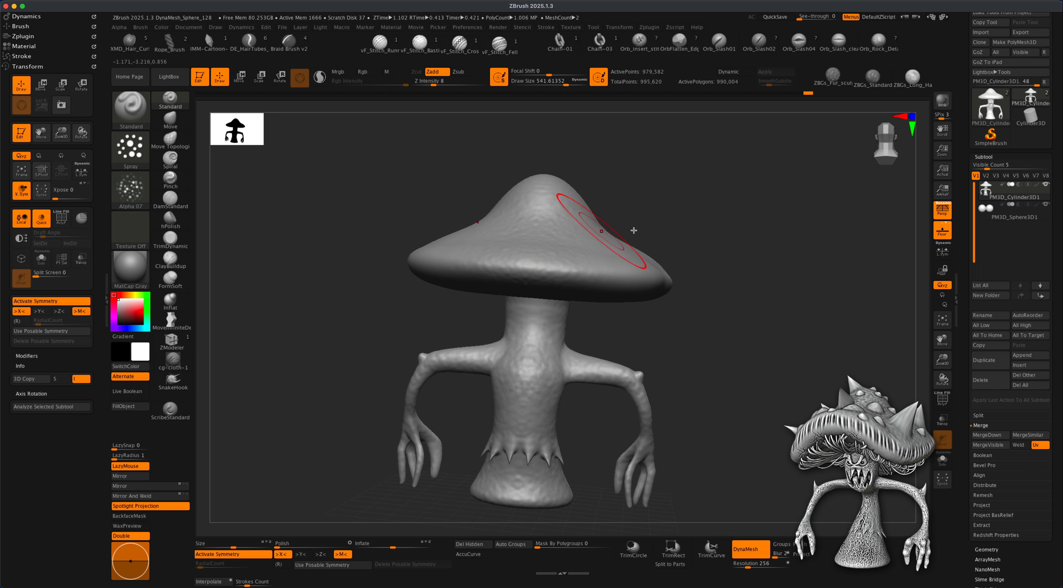
Spray the same bumpy texture around the mushroom cap's sides, rim and underside
left_click_drag(690, 230, 628, 231)
left_click_drag(699, 228, 580, 325)
left_click_drag(637, 282, 625, 331)
left_click_drag(695, 212, 554, 304)
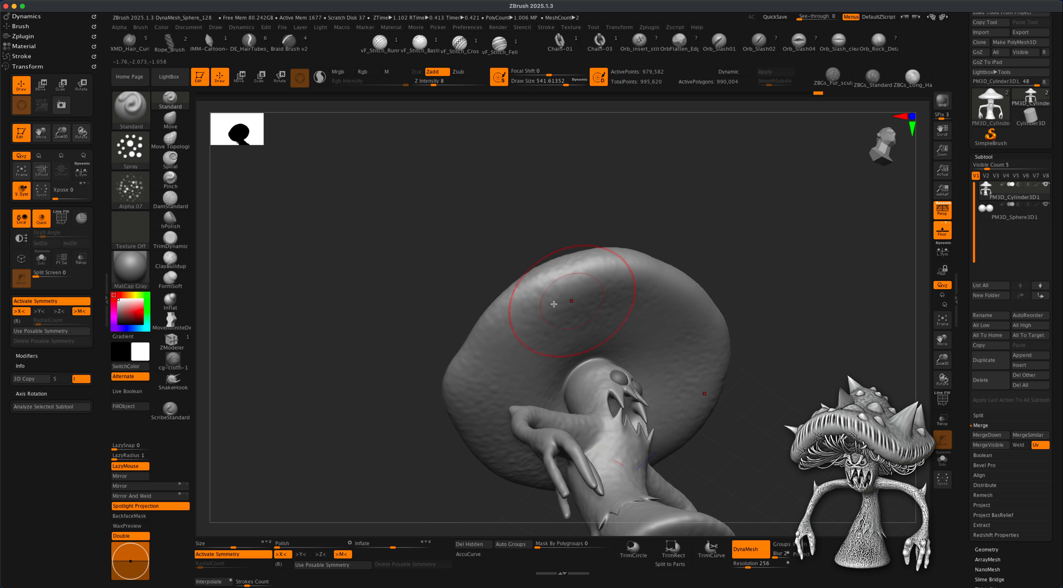
left_click_drag(757, 256, 499, 395)
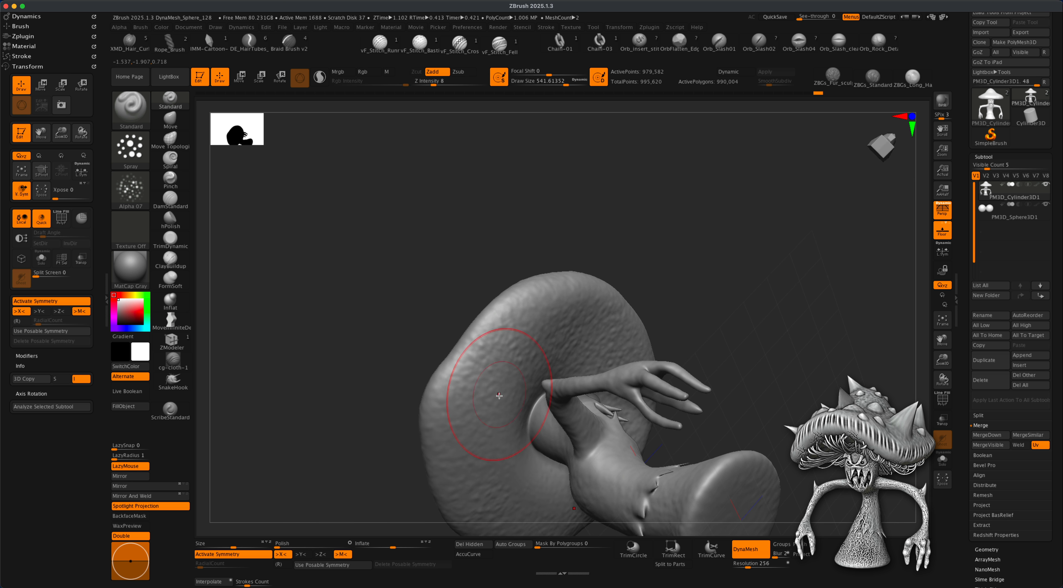
left_click_drag(542, 470, 662, 348)
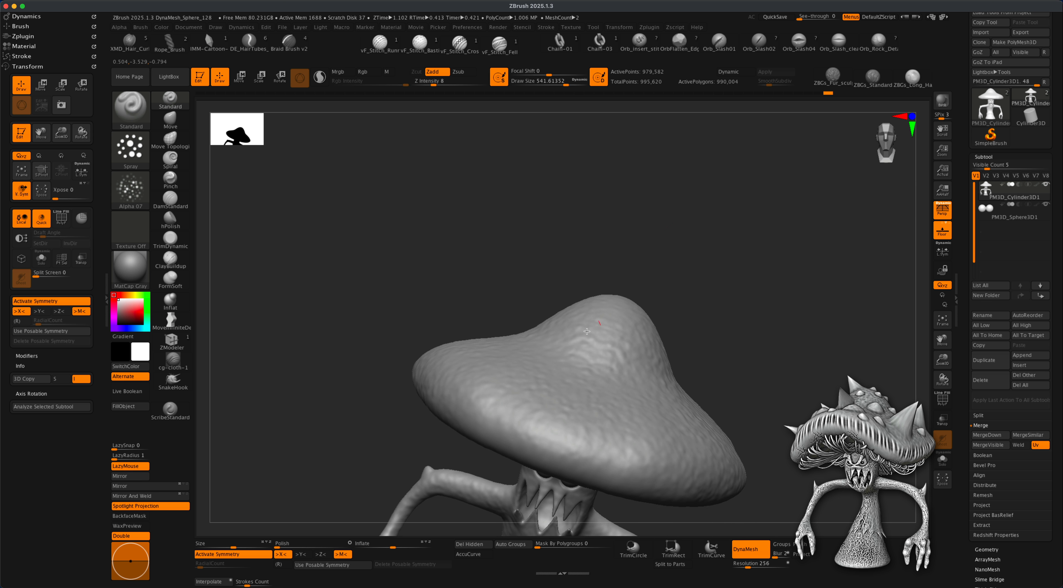
Add the bumpy texture to the peak and upper front of the mushroom cap
left_click_drag(587, 331, 606, 351)
mouse_move(712, 263)
left_mouse_down()
mouse_move(669, 363)
mouse_move(679, 342)
left_mouse_up()
left_click_drag(619, 264, 603, 314)
left_click_drag(778, 233, 775, 152)
left_click_drag(765, 284, 705, 309, "alt")
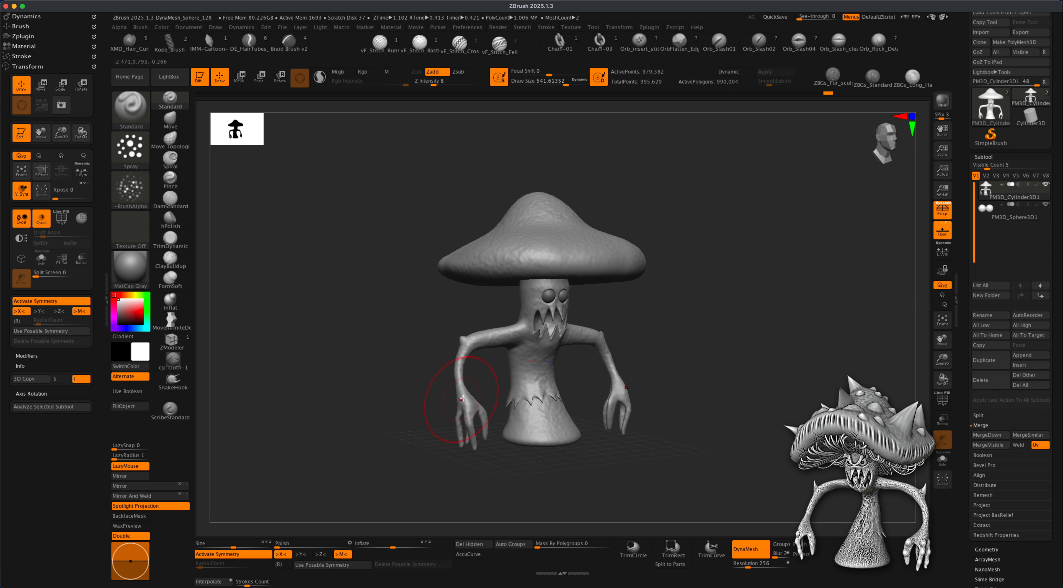
Switch to the DamStandard brush with LazyRadius 70 and Z Intensity 43 for carving the cap's underside
left_click_drag(698, 367, 619, 266, "alt")
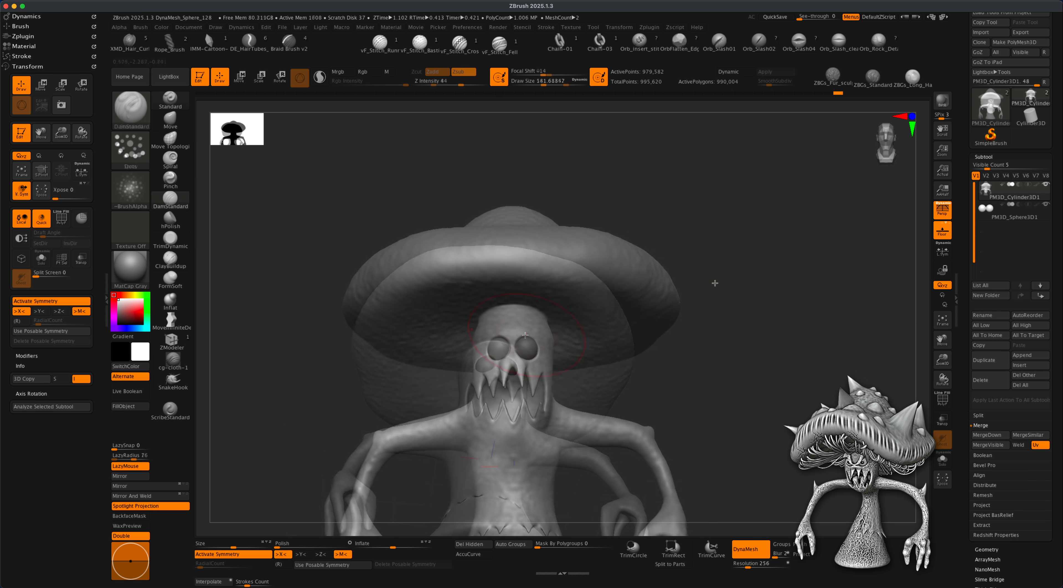
key("b")
key("d")
key("s")
left_click_drag(714, 283, 721, 326)
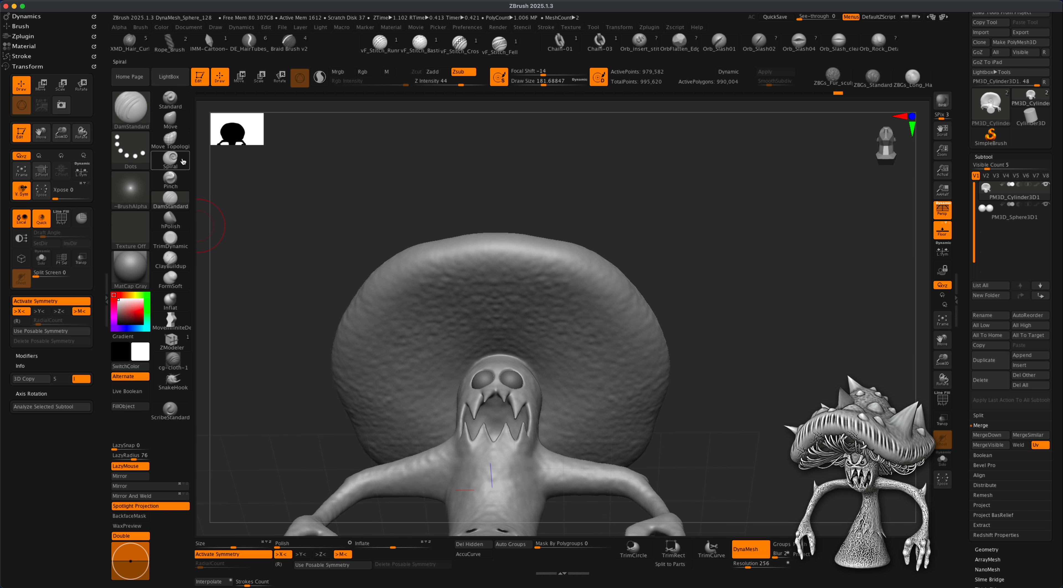
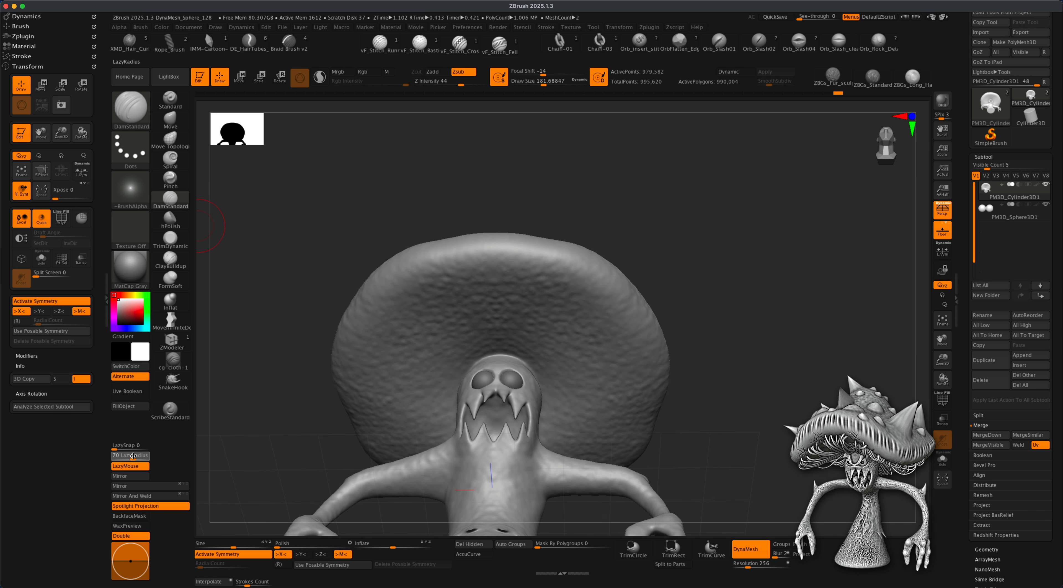
left_click_drag(534, 161, 513, 154, "alt")
left_click_drag(461, 85, 461, 85)
left_click_drag(656, 204, 661, 190)
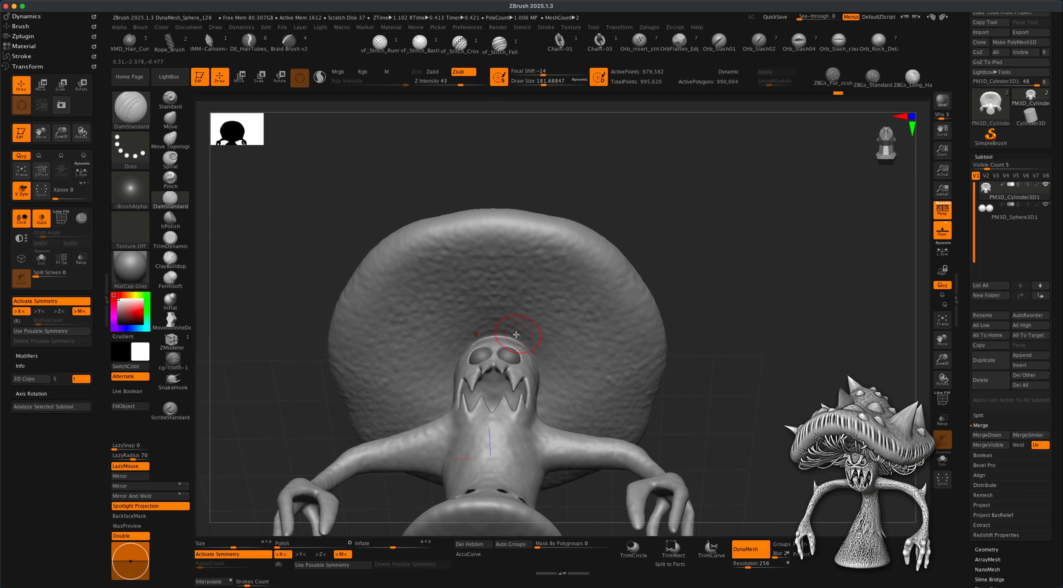
Carve symmetrical gill grooves radiating from the head to the rim on the front half of the cap's underside
left_click_drag(519, 338, 596, 231)
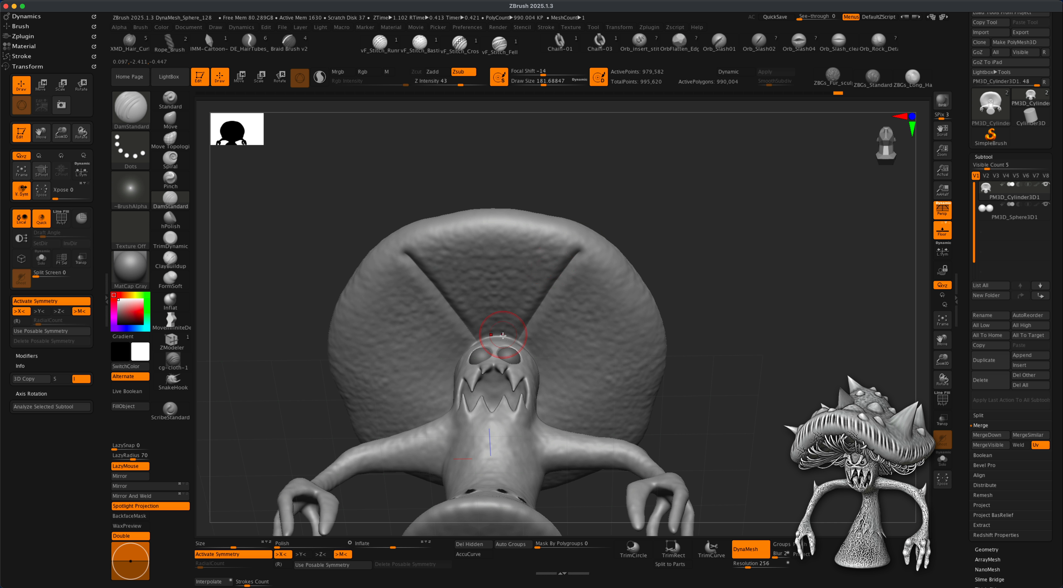
left_click_drag(503, 335, 534, 213)
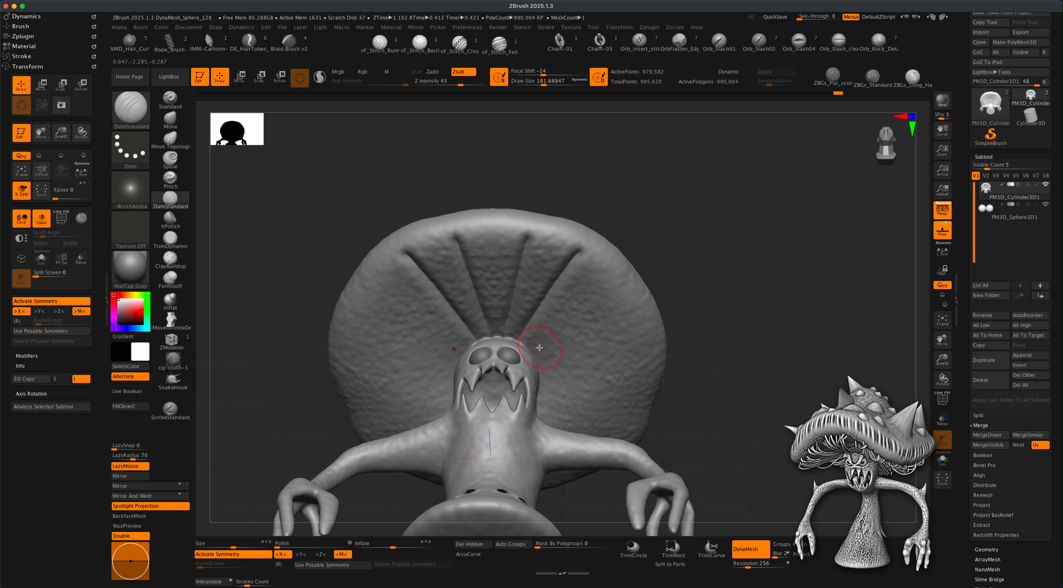
left_click_drag(547, 339, 647, 282)
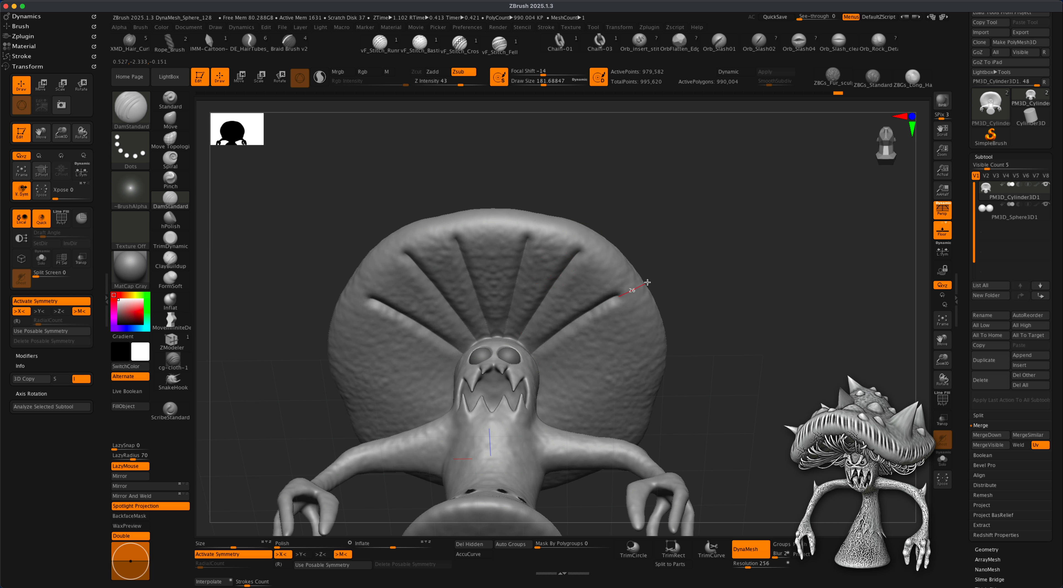
left_click_drag(724, 254, 702, 260)
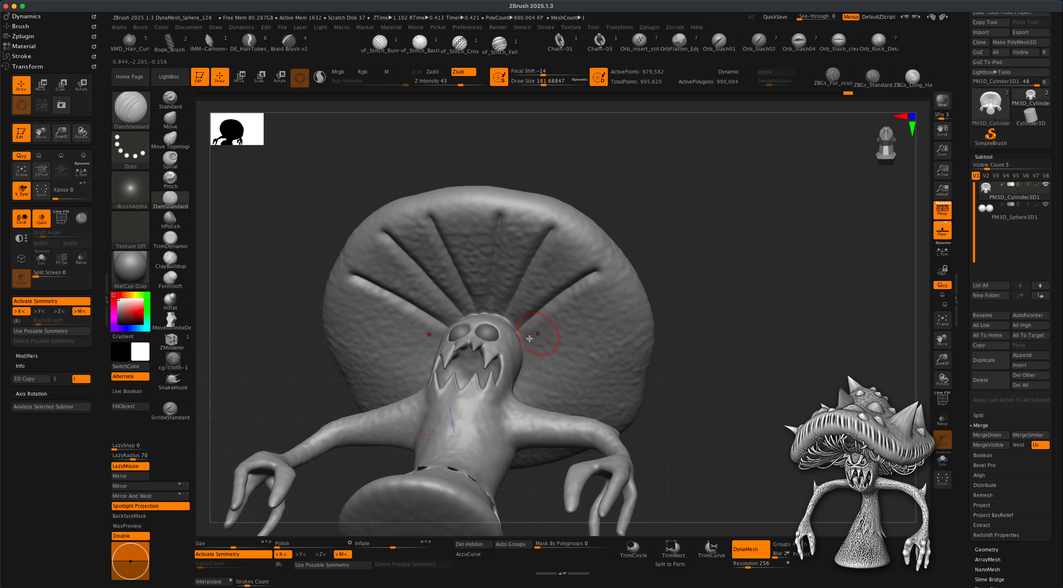
mouse_move(523, 344)
left_mouse_down()
mouse_move(650, 321)
mouse_move(540, 349)
mouse_move(645, 380)
left_mouse_up()
Carve the remaining radial gill grooves around the back of the cap's underside, redoing unsatisfactory strokes
mouse_move(685, 364)
left_mouse_down()
mouse_move(691, 275)
mouse_move(708, 256)
left_mouse_up()
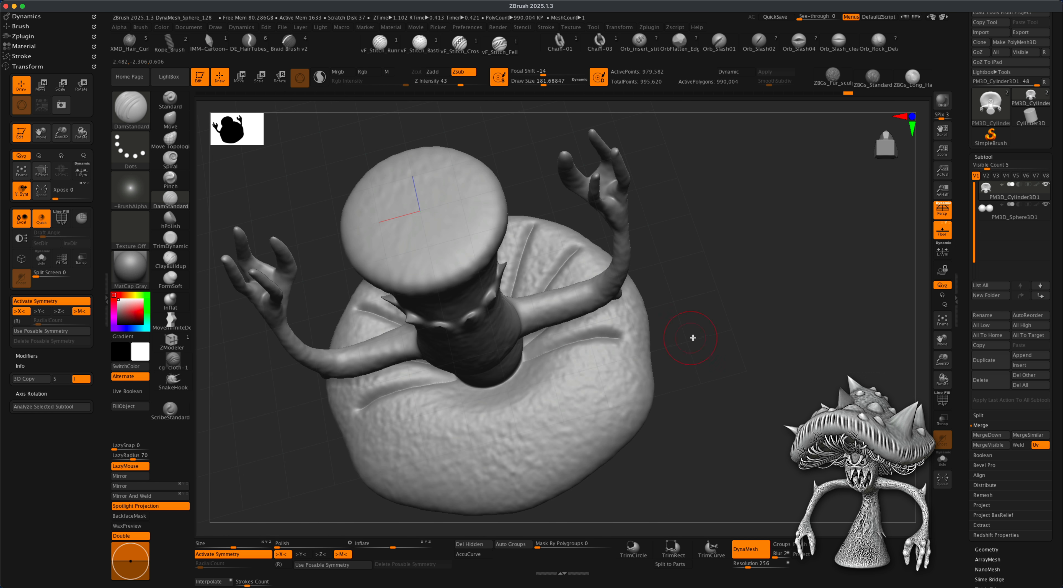
left_click_drag(693, 337, 600, 356)
mouse_move(320, 458)
left_mouse_down()
mouse_move(328, 444)
mouse_move(317, 442)
left_mouse_up()
left_click_drag(481, 339, 420, 438)
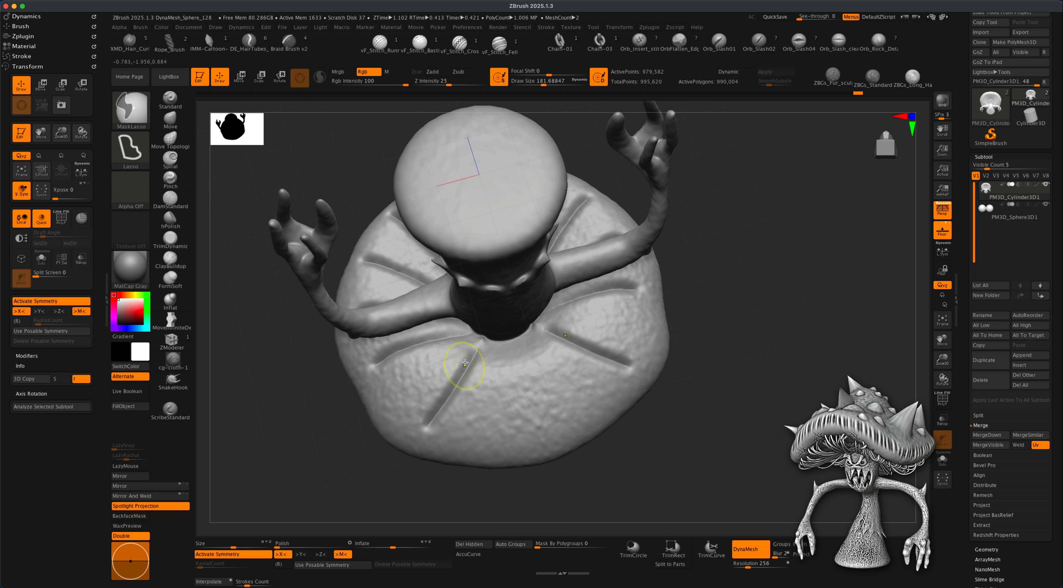
key("ctrl+z")
left_click_drag(478, 340, 409, 458)
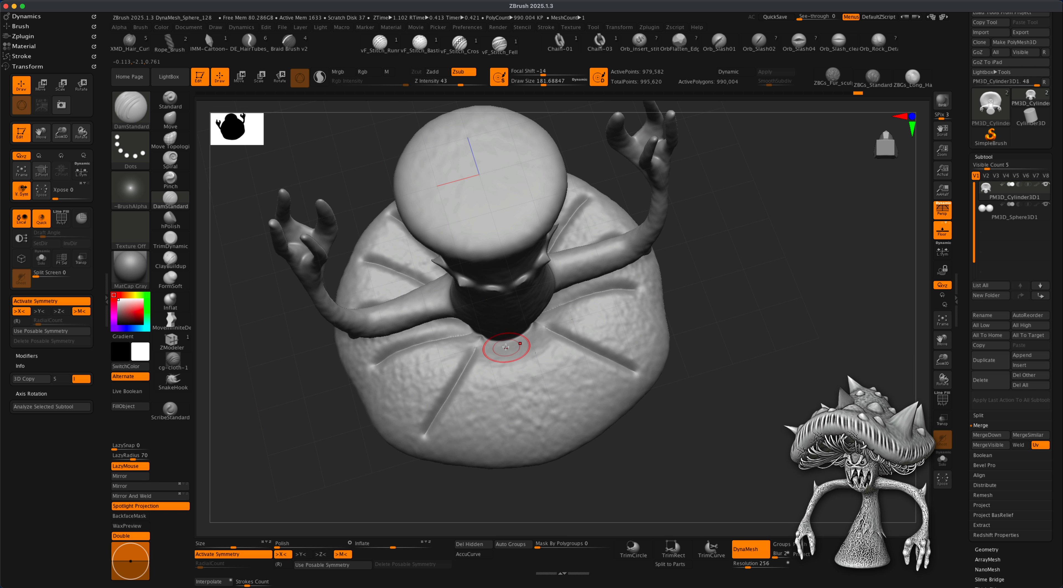
left_click_drag(508, 402, 506, 475)
key("ctrl+z")
left_click_drag(505, 336, 491, 481)
left_click_drag(714, 320, 745, 286)
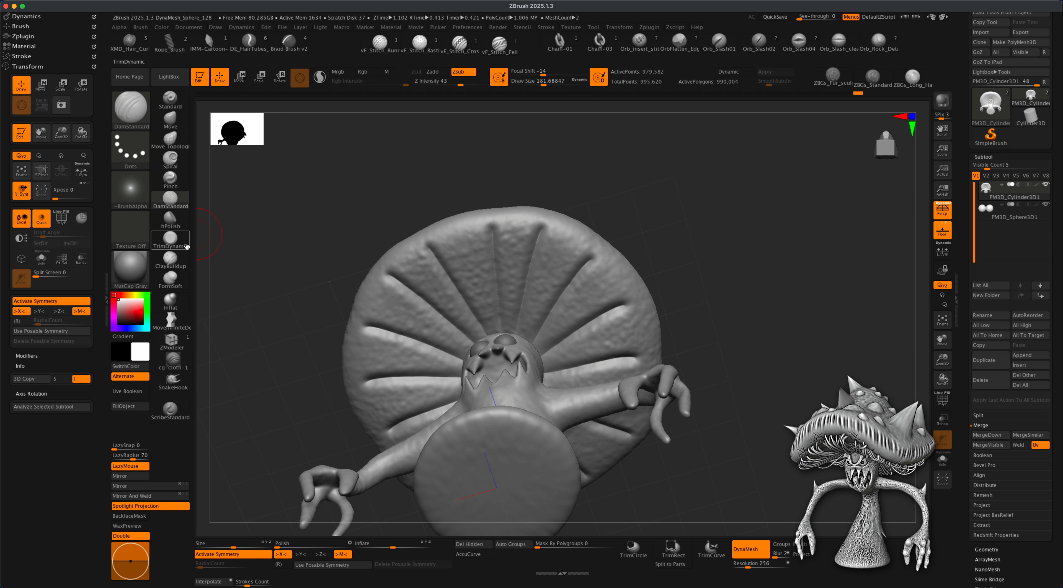
Switch to the Pinch brush and set its Draw Size to about 197 for sharpening the gill grooves
left_click(170, 178)
key("s")
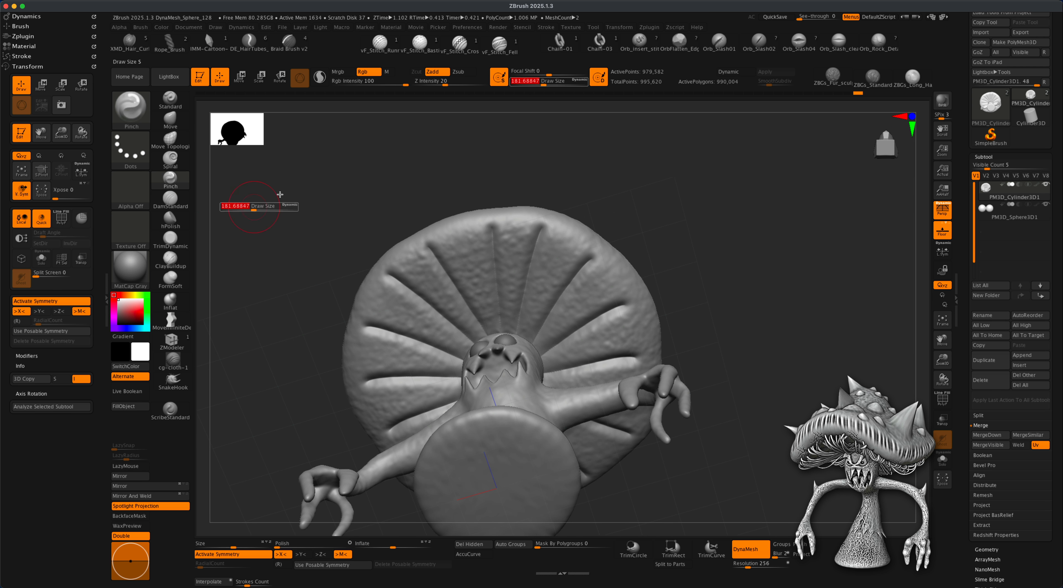
mouse_move(677, 213)
left_mouse_down()
mouse_move(682, 223)
mouse_move(657, 231)
left_mouse_up()
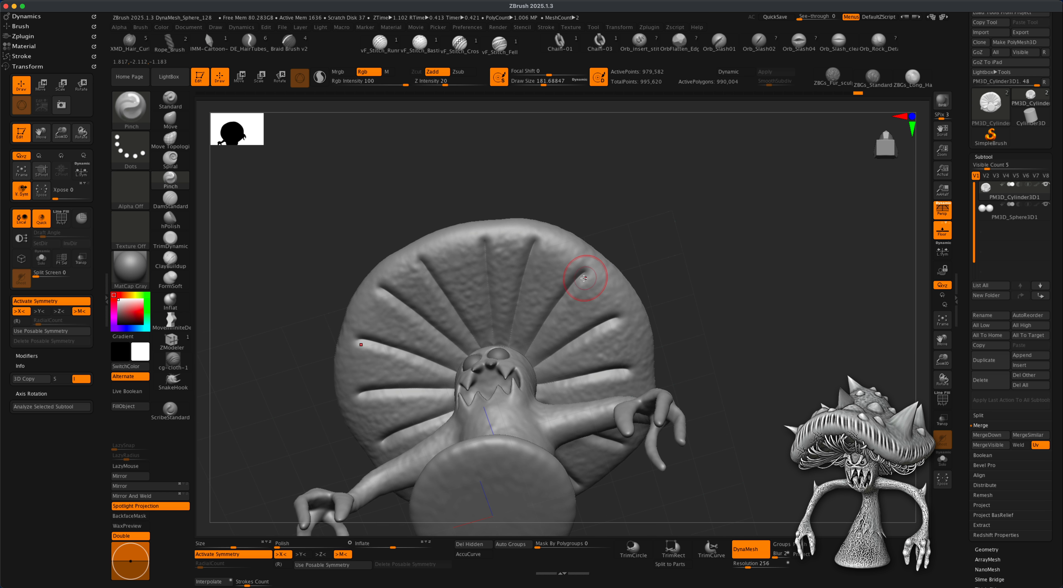
left_click_drag(584, 278, 580, 281)
key("s")
left_click_drag(649, 231, 652, 232)
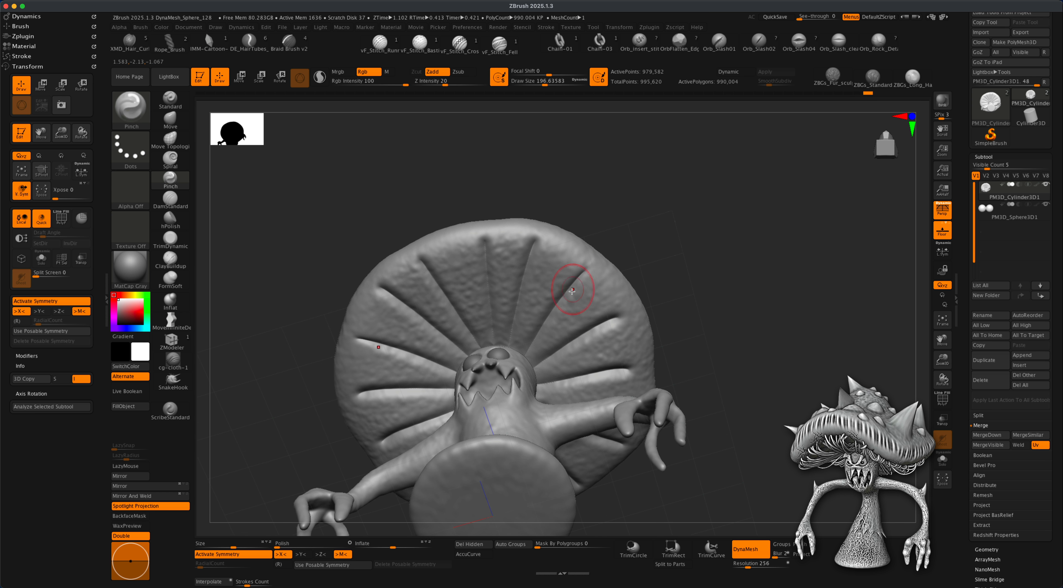
Pinch the gill grooves on the front and side of the cap's underside into sharp, tapered creases
left_click_drag(574, 288, 592, 263)
left_click_drag(611, 321, 617, 314)
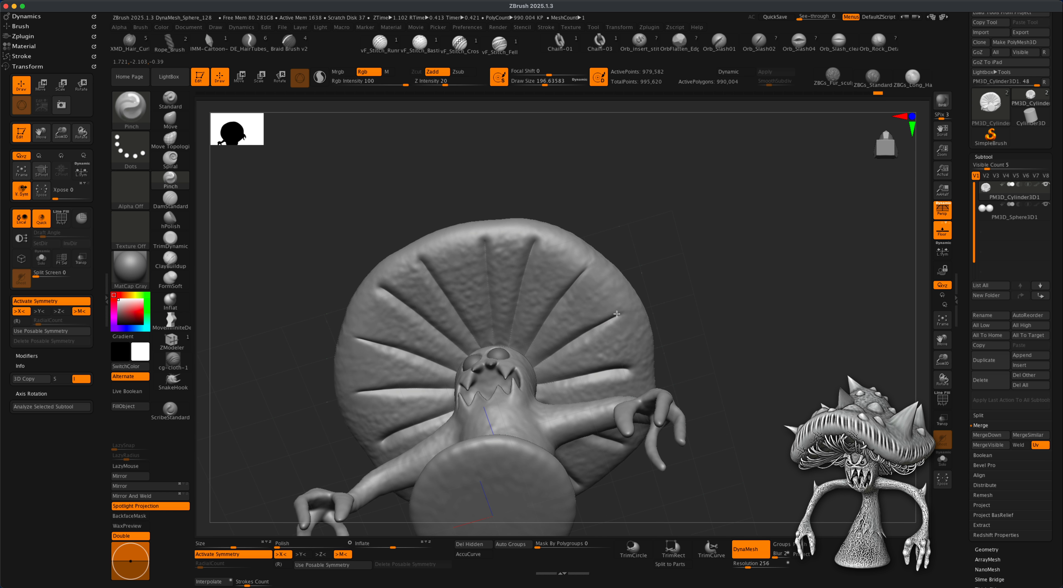
mouse_move(669, 217)
left_mouse_down()
mouse_move(527, 260)
mouse_move(531, 249)
left_mouse_up()
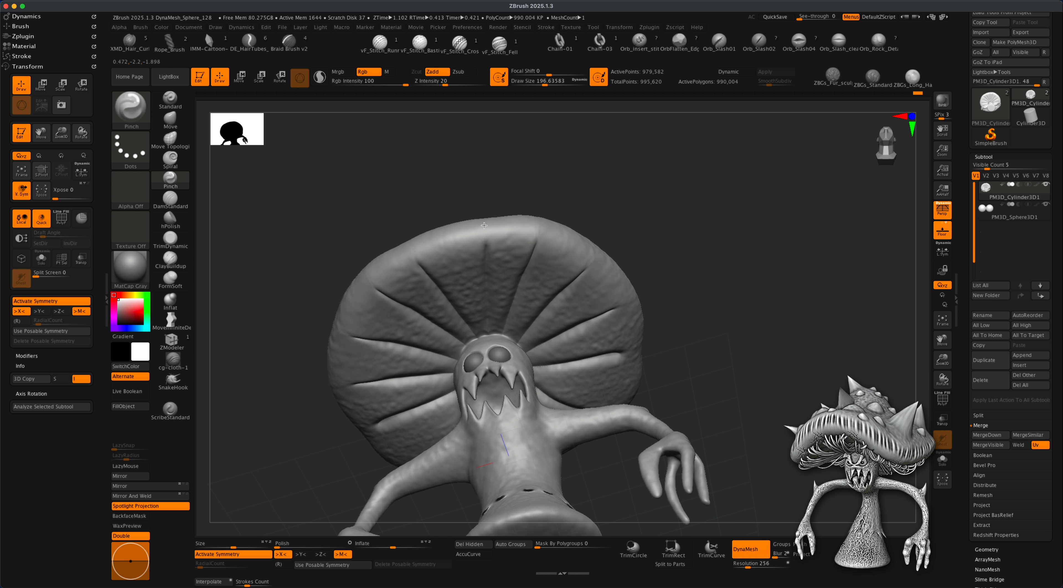
left_click_drag(752, 299, 615, 326)
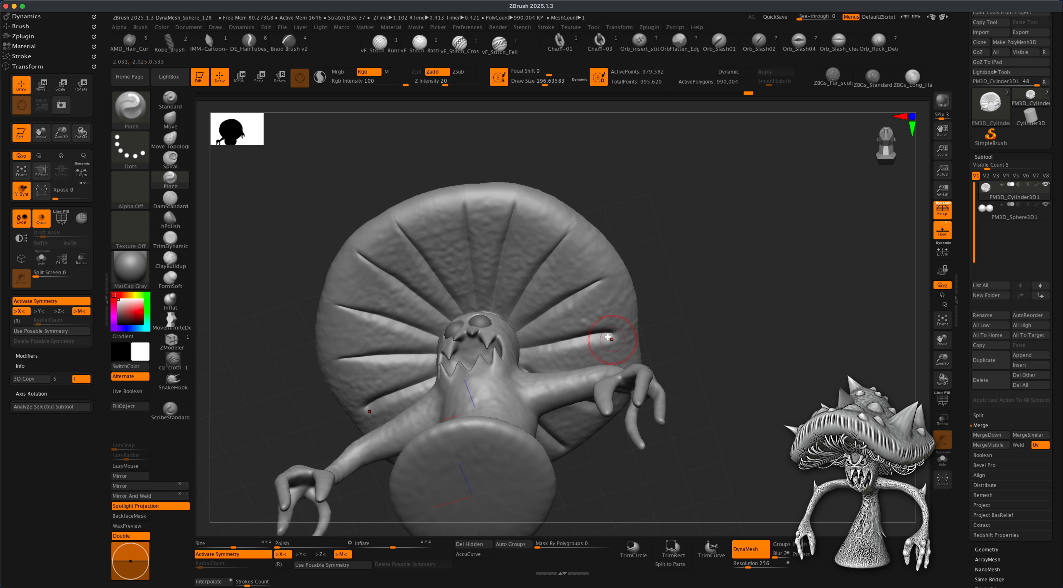
Pinch the remaining gill grooves at the side and back of the cap's underside, and return to a front view
mouse_move(686, 280)
left_mouse_down()
mouse_move(703, 261)
mouse_move(624, 315)
left_mouse_up()
left_click_drag(606, 372, 602, 380)
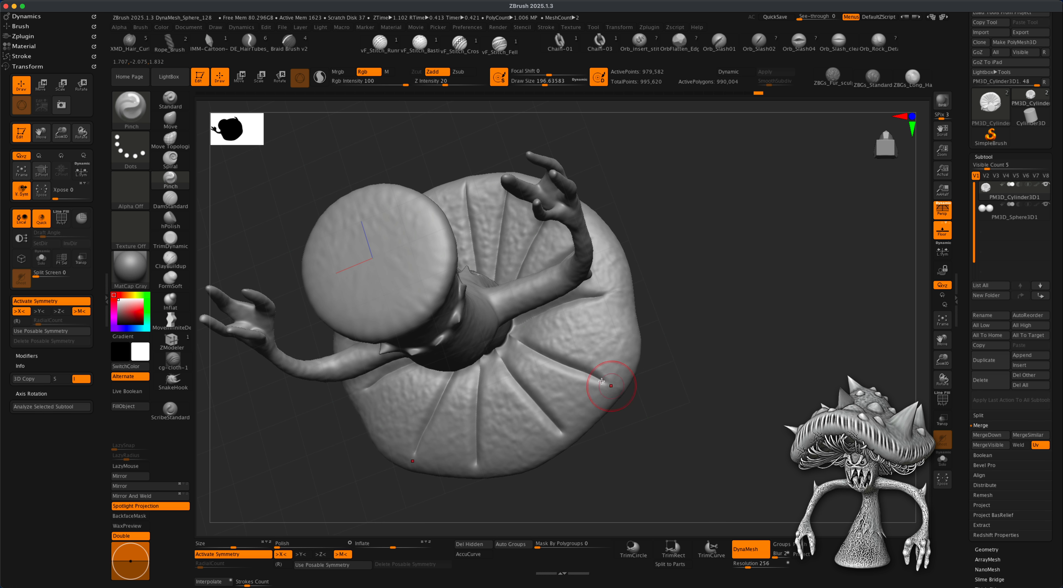
left_click_drag(546, 414, 562, 436)
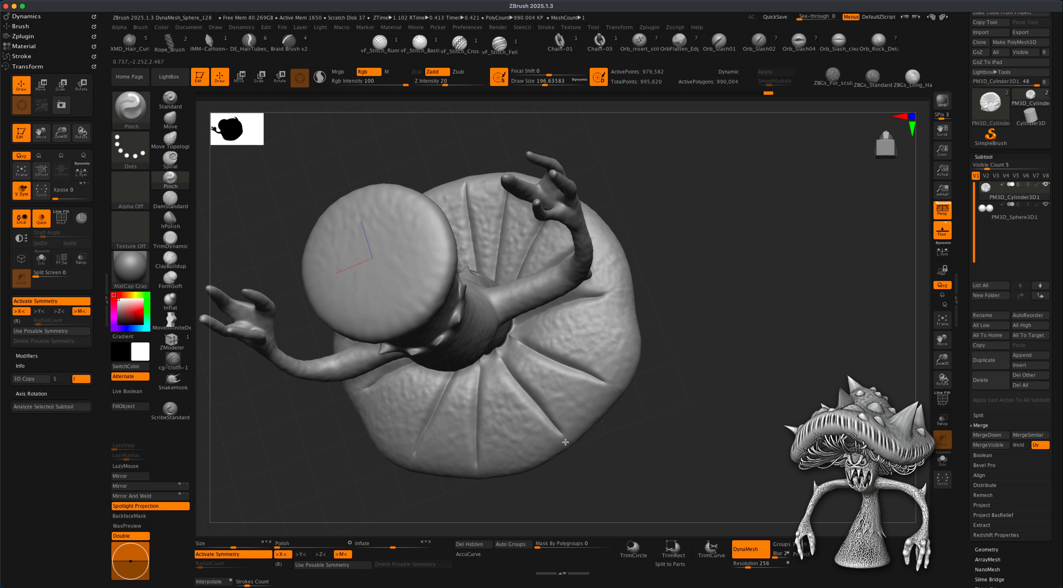
left_click_drag(644, 408, 674, 286)
mouse_move(674, 285)
left_mouse_down("alt")
mouse_move(686, 330)
mouse_move(725, 348)
mouse_move(748, 336)
left_mouse_up("alt")
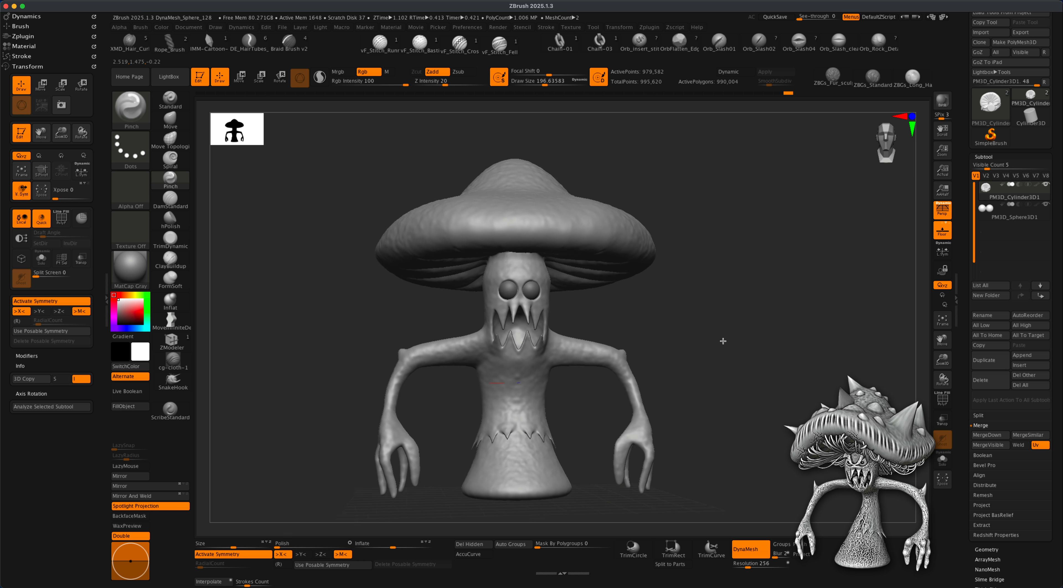
left_click_drag(593, 295, 588, 312, "alt")
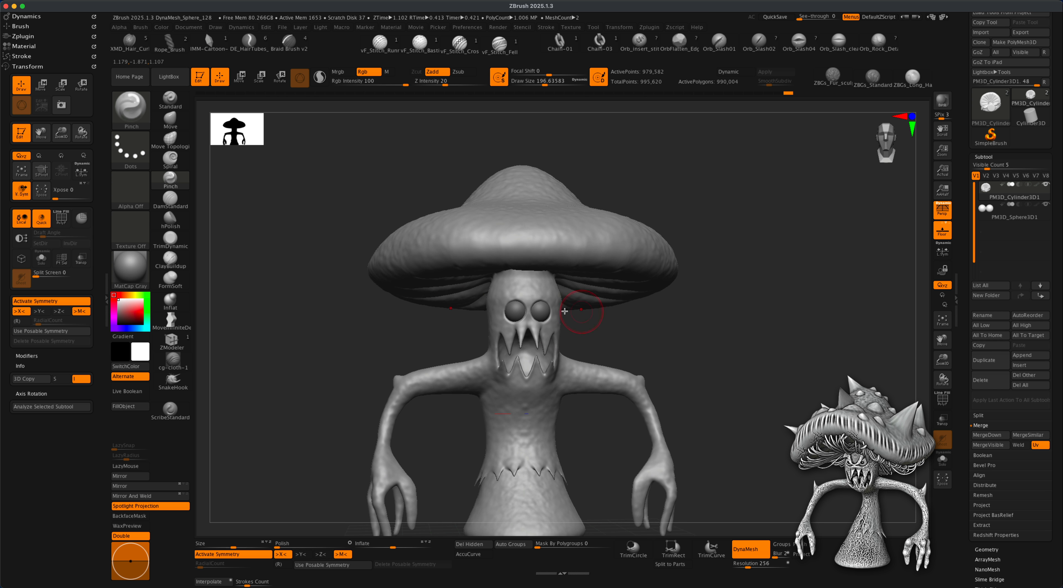
left_click(170, 260)
key("s")
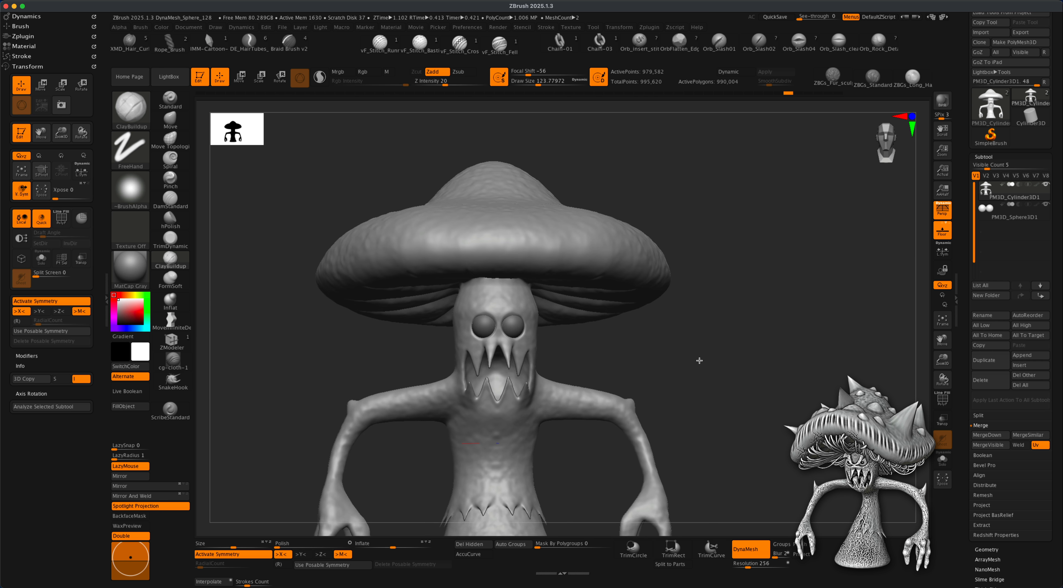
mouse_move(700, 360)
left_mouse_down("alt")
mouse_move(682, 359)
mouse_move(689, 372)
left_mouse_up("alt")
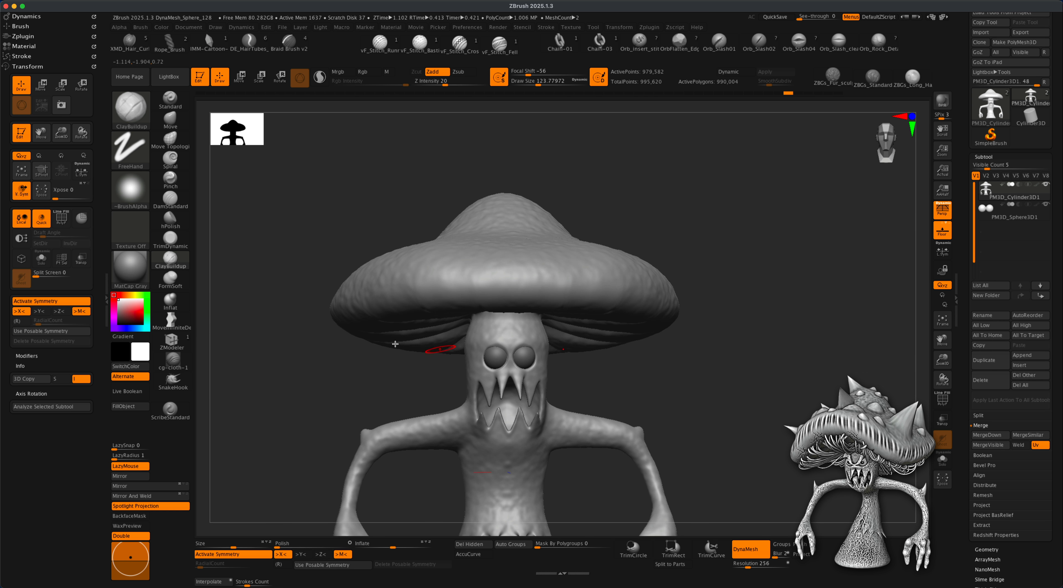
Switch to the Inflat brush, try a stroke between the eyes and undo it, and set Zadd with Z Intensity 18
left_click(169, 302)
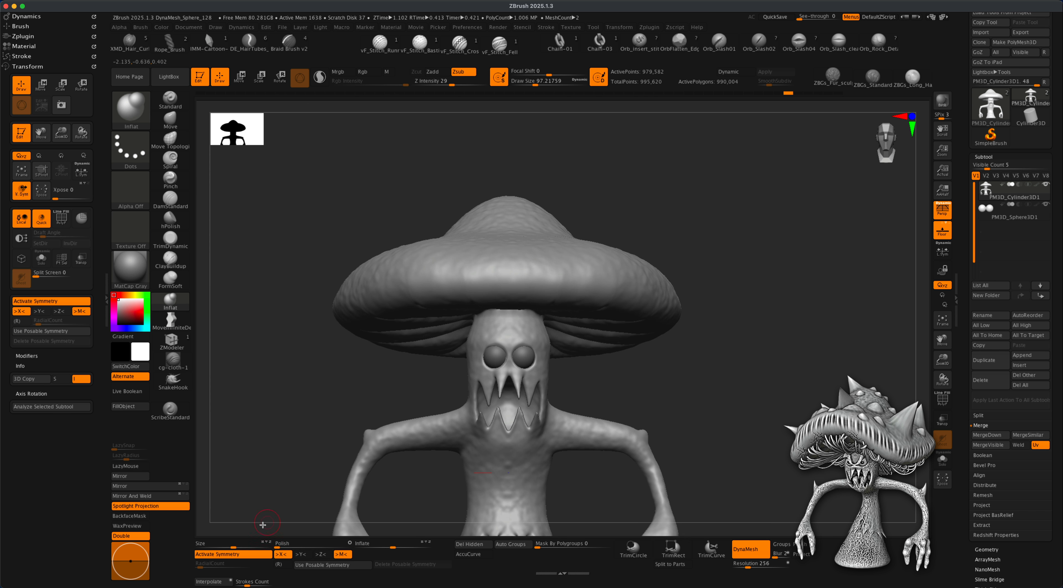
left_click_drag(642, 375, 638, 373, "alt")
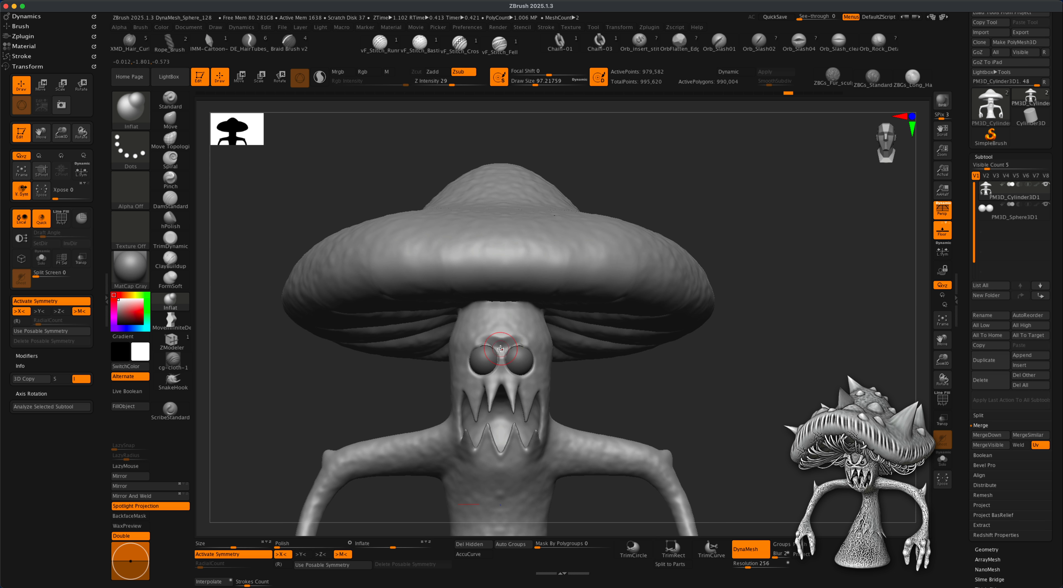
left_click_drag(500, 349, 504, 349)
key("ctrl+z")
left_click(440, 72)
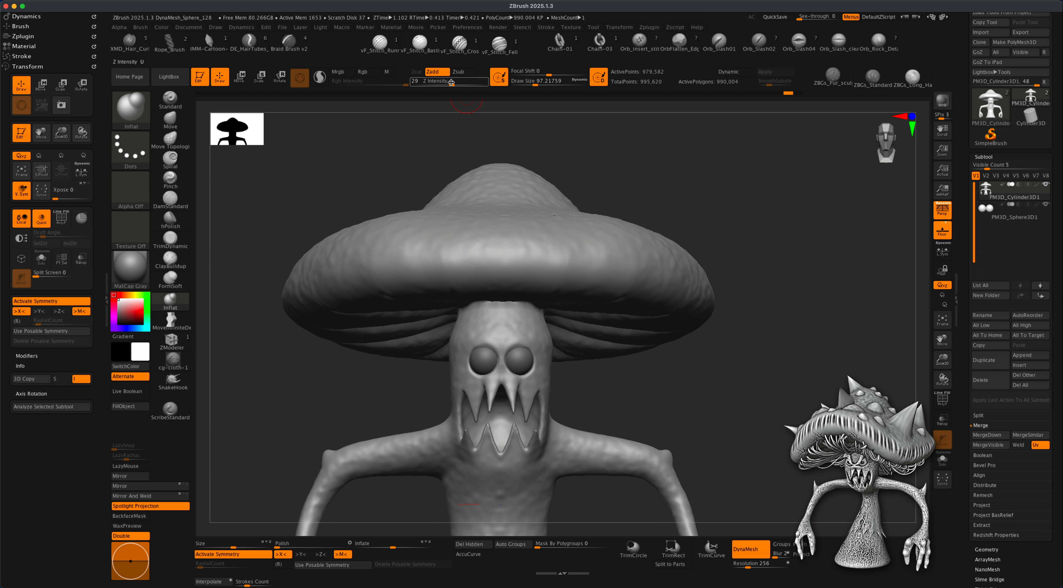
left_click_drag(451, 82, 444, 83)
Inflate slanted, angry brow ridges above both eyes, undoing the first stroke and redoing it
left_click_drag(504, 351, 527, 343)
key("ctrl+z")
left_click_drag(605, 375, 539, 346)
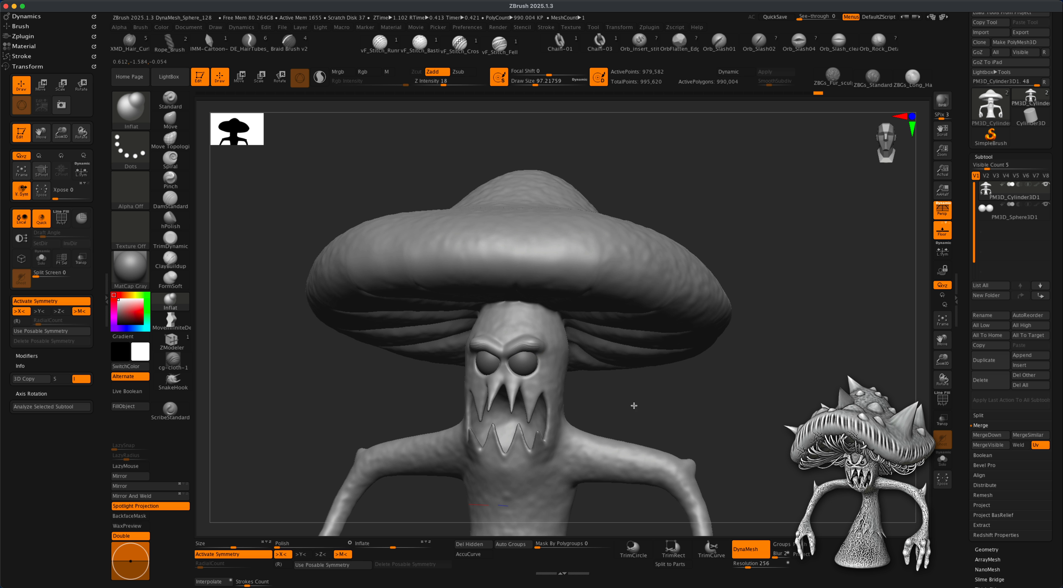
left_click_drag(634, 406, 520, 362)
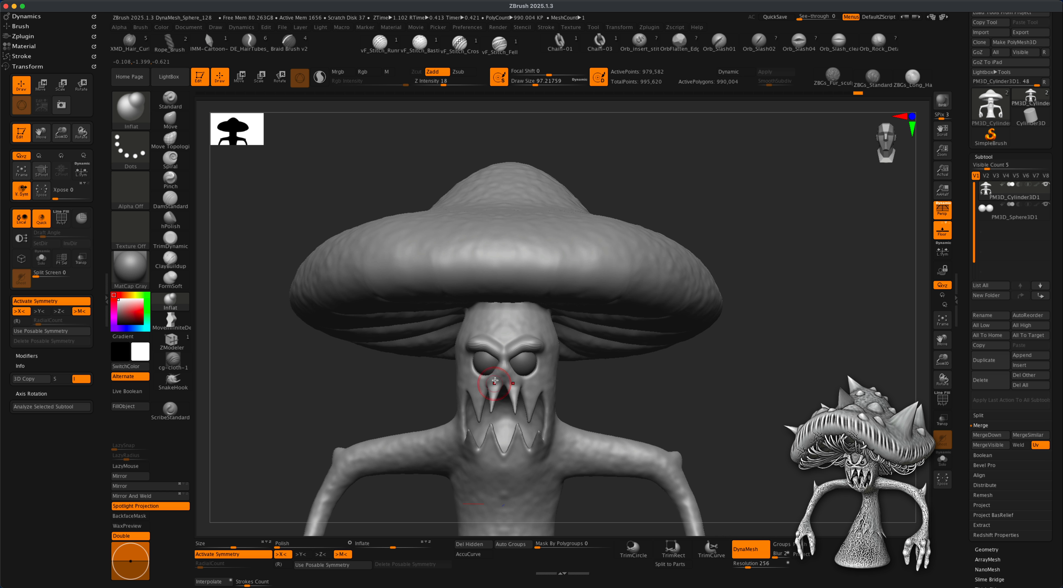
Build up a small nose between the eyes, undoing an unsatisfactory smoothing stroke, and remesh the body with DynaMesh
key("shift")
left_click_drag(500, 384, 510, 373, "shift")
key("shift")
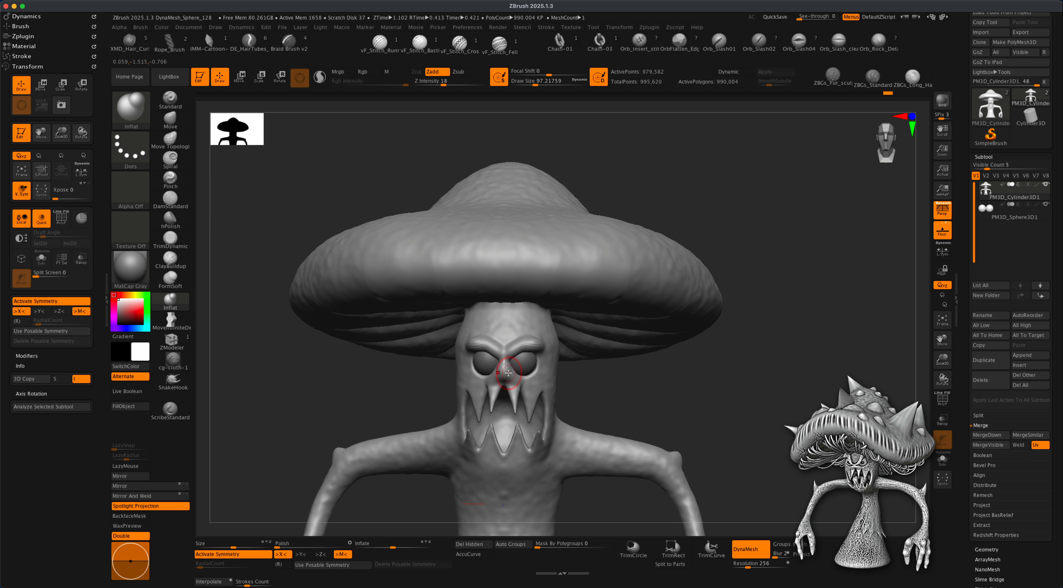
key("ctrl+z")
key("shift")
mouse_move(729, 383)
left_mouse_down()
mouse_move(750, 375)
mouse_move(648, 394)
mouse_move(763, 421)
mouse_move(759, 375)
left_mouse_up()
left_click_drag(658, 404, 644, 404, "ctrl+shift")
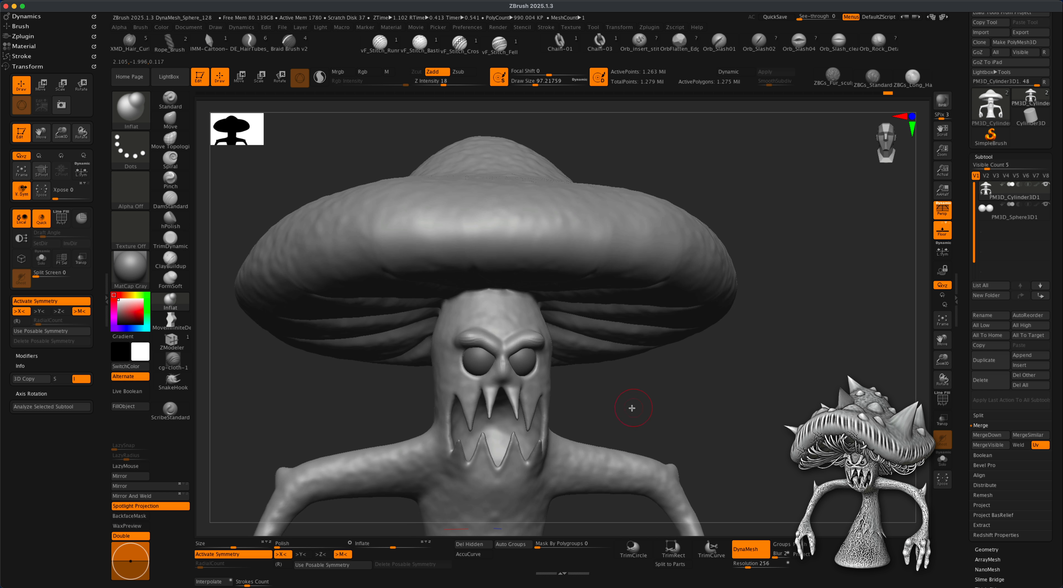
Switch to the TrimDynamic brush, raise its Z Intensity to 26, and flatten the brow above the eyes
left_click(170, 240)
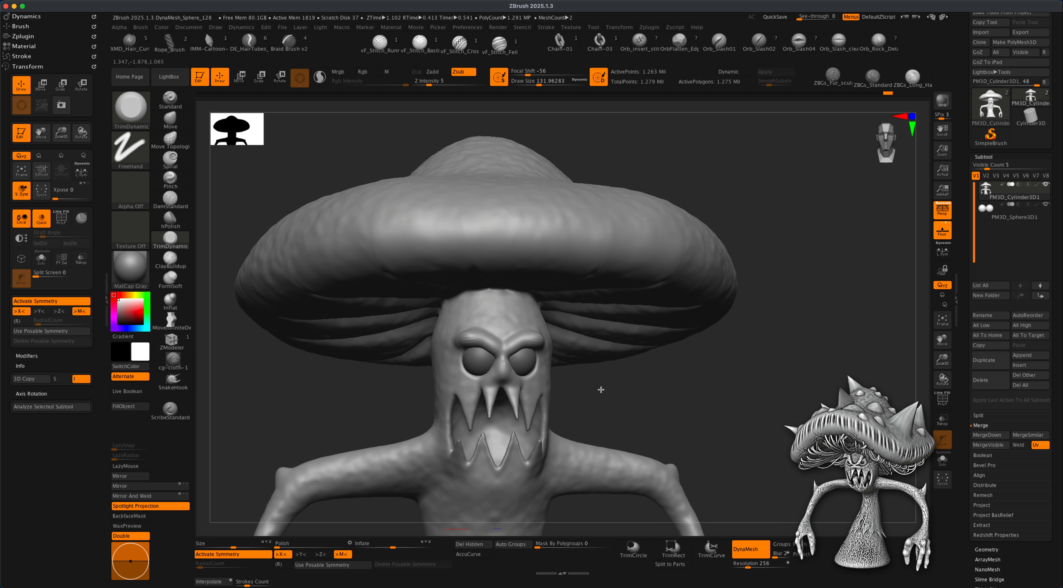
left_click_drag(601, 389, 547, 351)
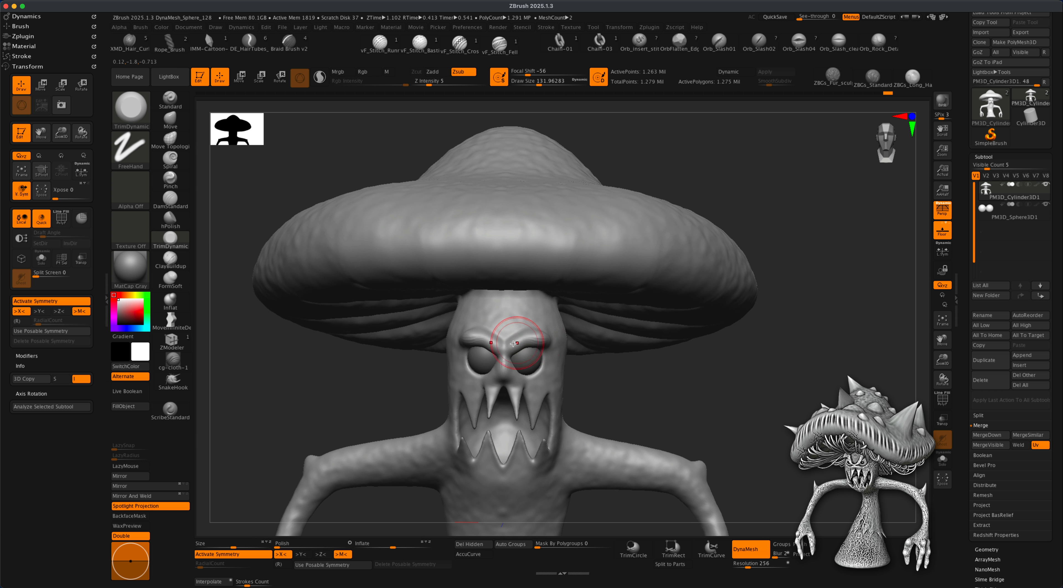
left_click_drag(496, 228, 512, 236)
left_click_drag(444, 84, 450, 85)
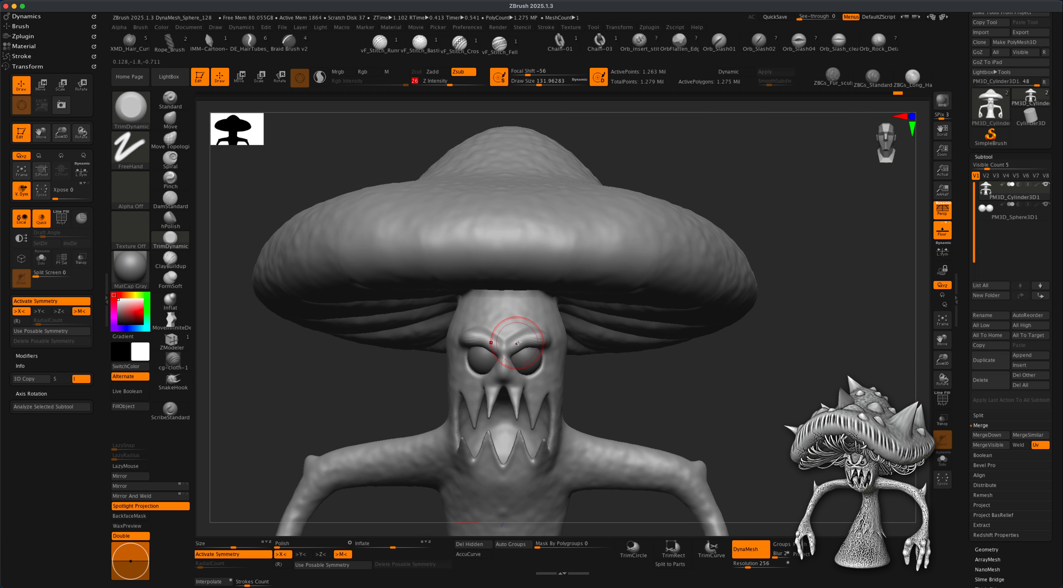
left_click_drag(527, 336, 546, 332)
key("ctrl+z")
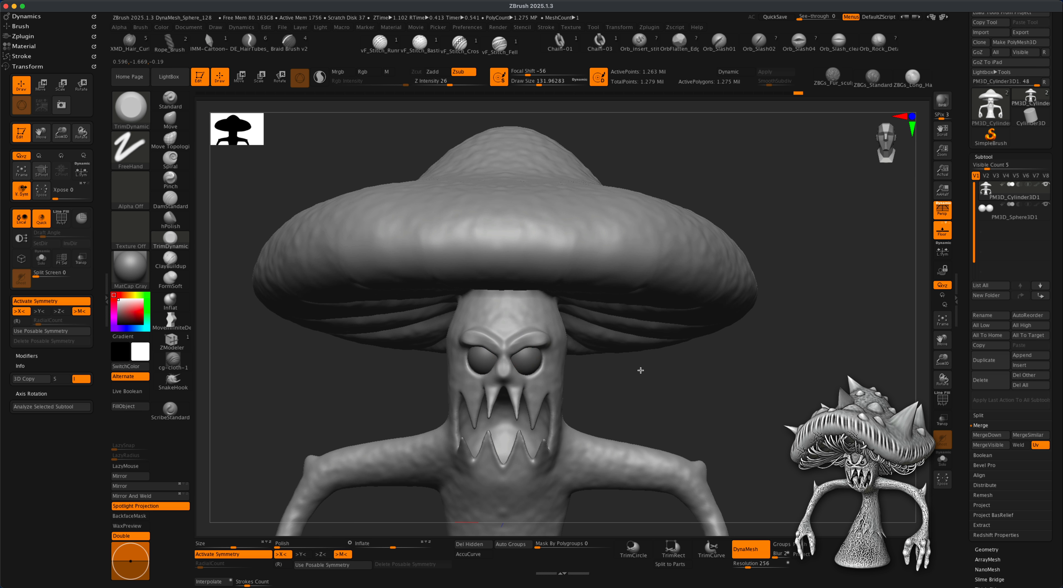
Trim further planes along the brow ridges and between the eyes, and remesh the body with DynaMesh
left_click_drag(641, 370, 517, 342)
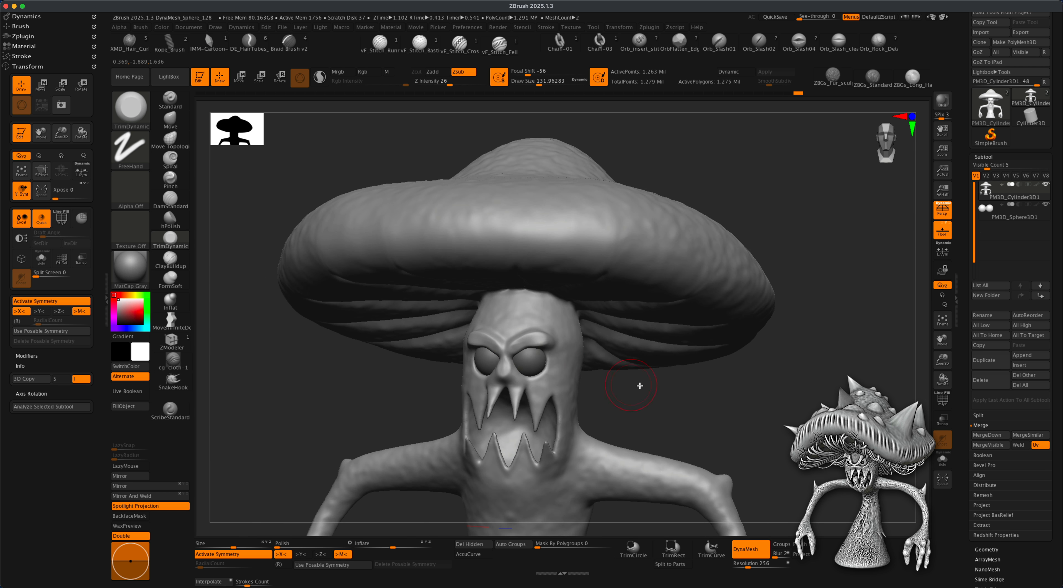
left_click_drag(640, 385, 511, 352)
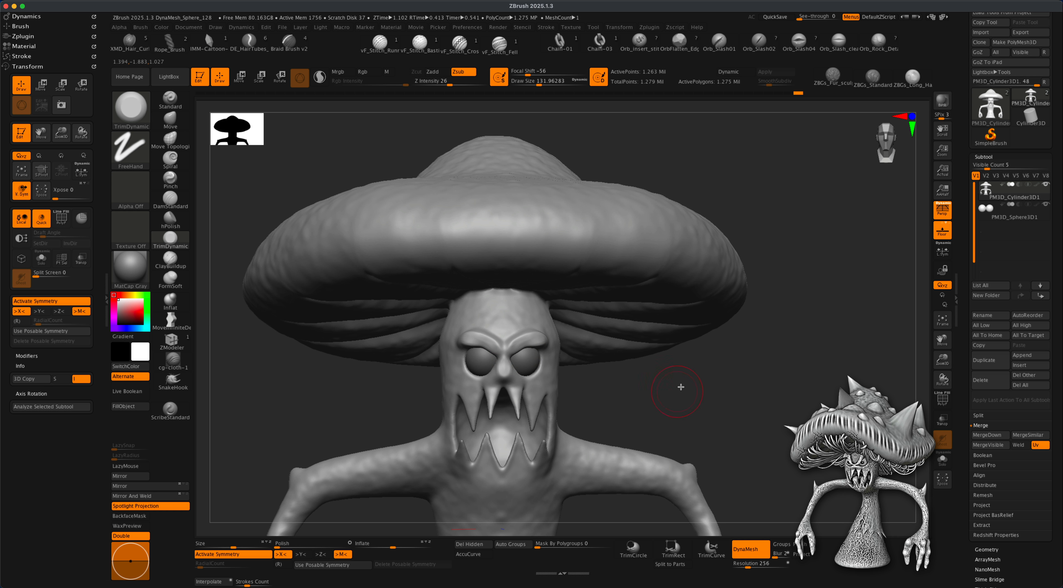
left_click_drag(741, 396, 675, 408, "ctrl")
right_click_drag(658, 386, 700, 371, "ctrl")
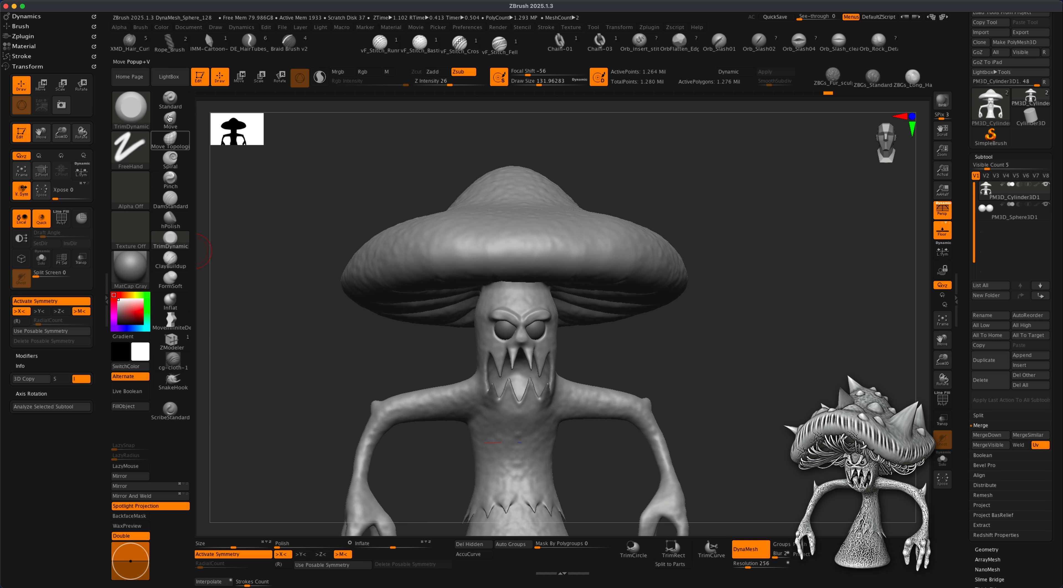
Reshape the face asymmetrically with the Move brush, with symmetry turned off and Draw Size at about 217
left_click(170, 120)
right_click_drag(655, 349, 629, 374, "alt")
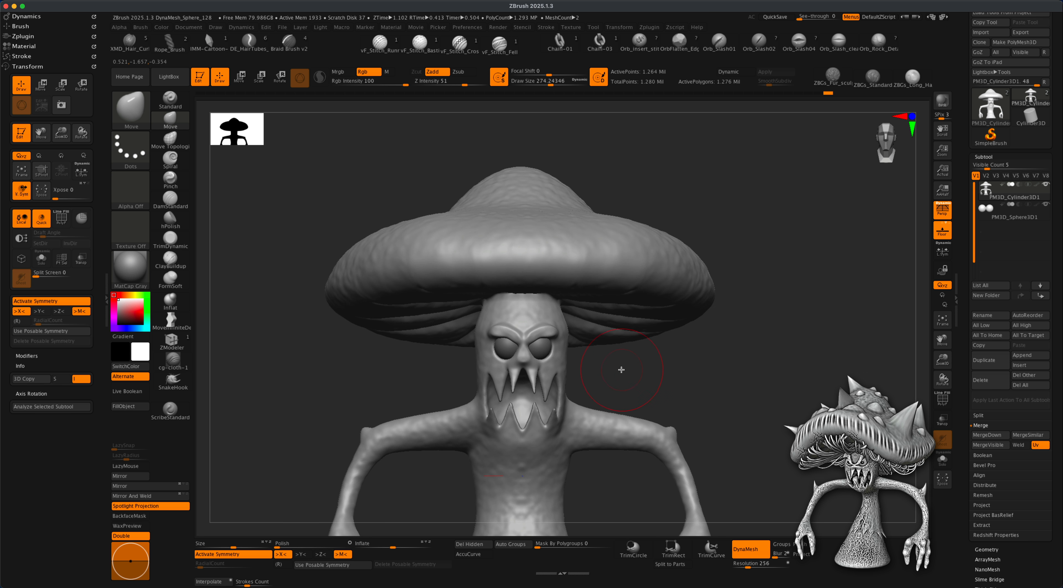
key("x")
key("s")
left_click_drag(333, 386, 330, 388)
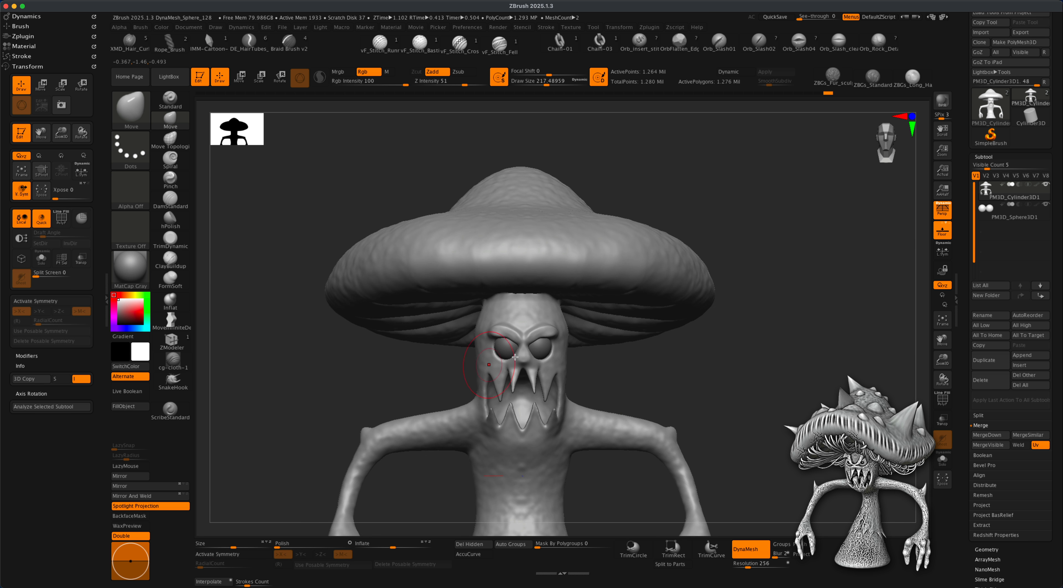
right_click_drag(612, 373, 621, 368)
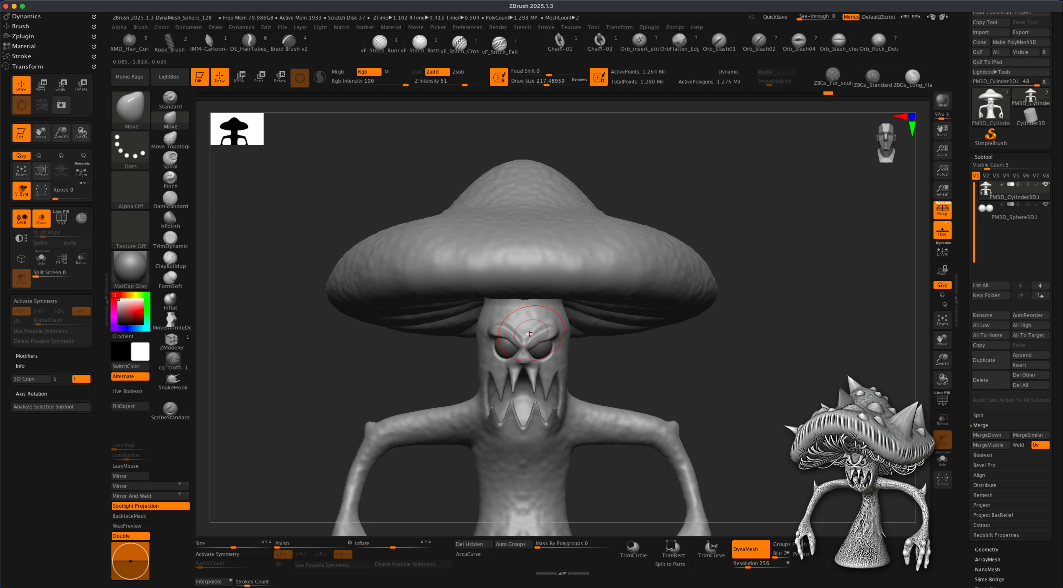
Reduce the Move brush's Draw Size to about 132 and pull the brows into uneven arches above the eyes
key("s")
left_click_drag(624, 371, 615, 371)
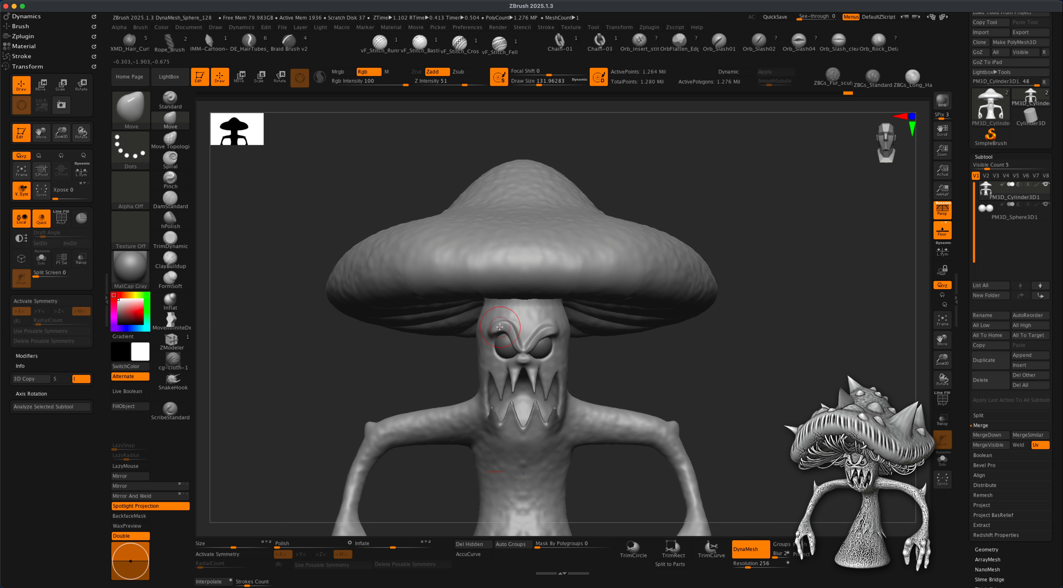
left_click_drag(610, 362, 618, 346)
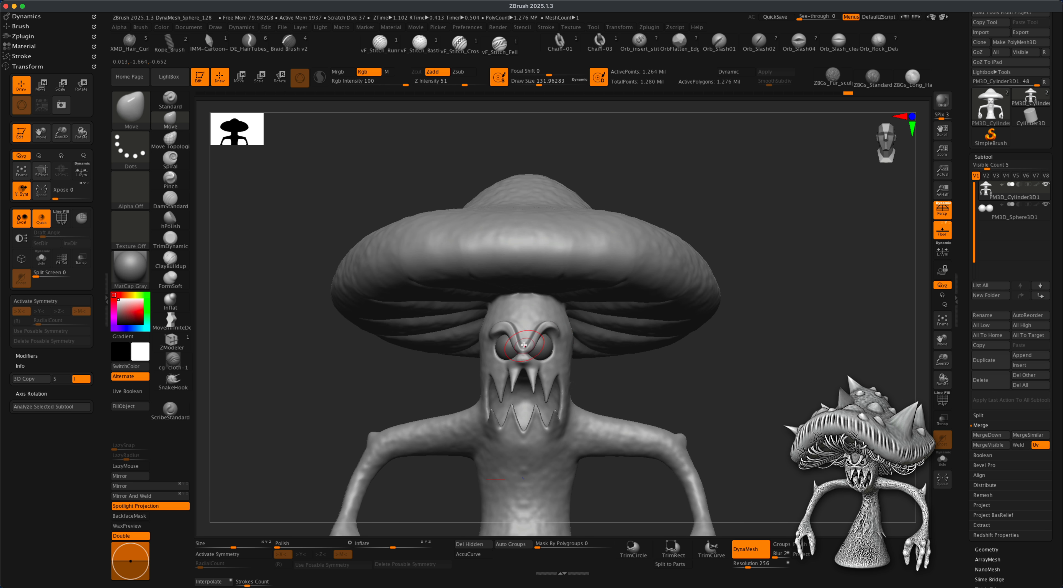
Refine the nose and the area around the eyes with the Move brush at Draw Size about 48, smoothing beside the nose
mouse_move(622, 377)
left_mouse_down()
mouse_move(579, 358)
mouse_move(536, 368)
mouse_move(657, 382)
mouse_move(622, 373)
left_mouse_up()
key("s")
left_click_drag(622, 387, 632, 412, "alt")
left_click_drag(536, 371, 536, 369, "shift")
left_click_drag(630, 380, 605, 371, "alt")
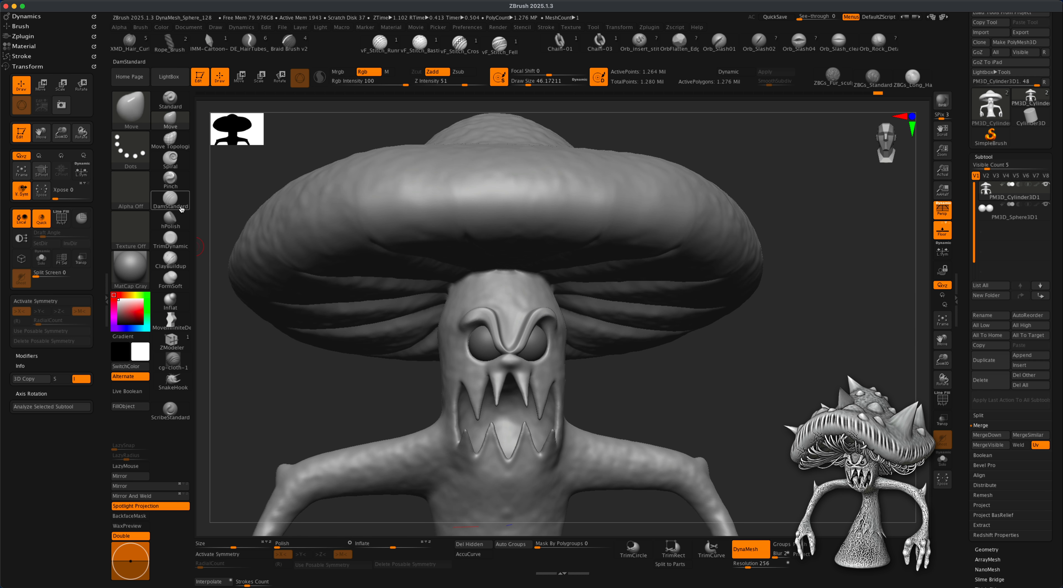
Sharpen the facial creases with the Pinch brush, using Draw Sizes of about 68 and 41
left_click(170, 180)
key("s")
left_click_drag(315, 416, 313, 416)
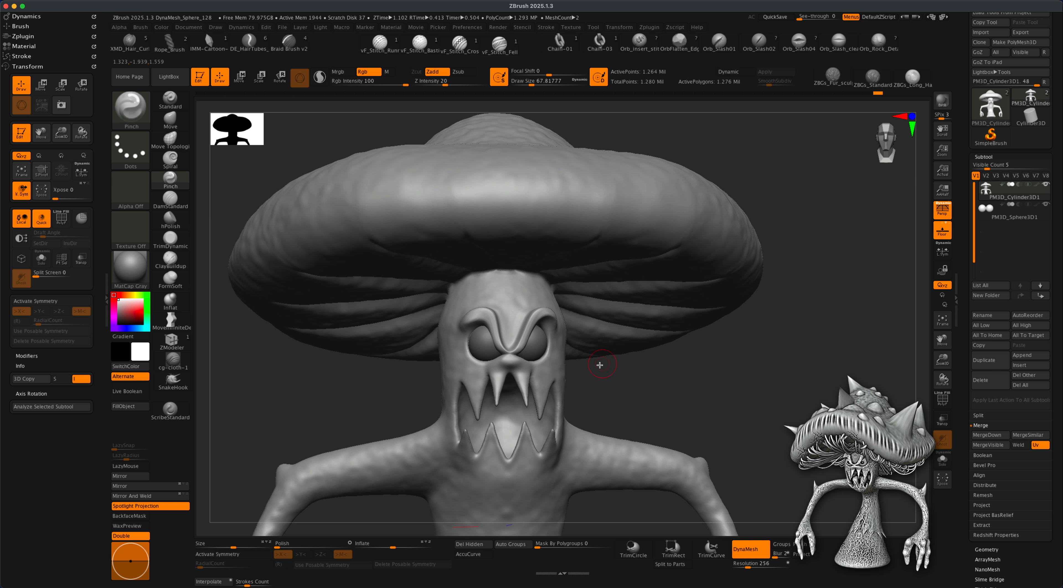
mouse_move(622, 372)
left_mouse_down()
mouse_move(592, 369)
mouse_move(602, 373)
left_mouse_up()
key("s")
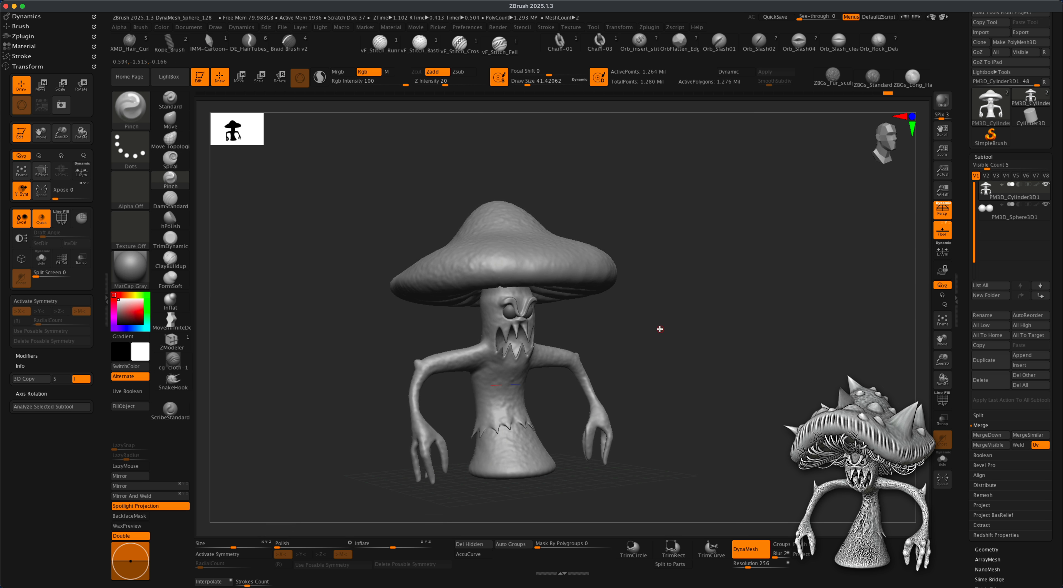
Set the Standard brush to the DragDot stroke with Alpha 06 for adding bumps on top of the cap
left_click_drag(660, 328, 542, 361)
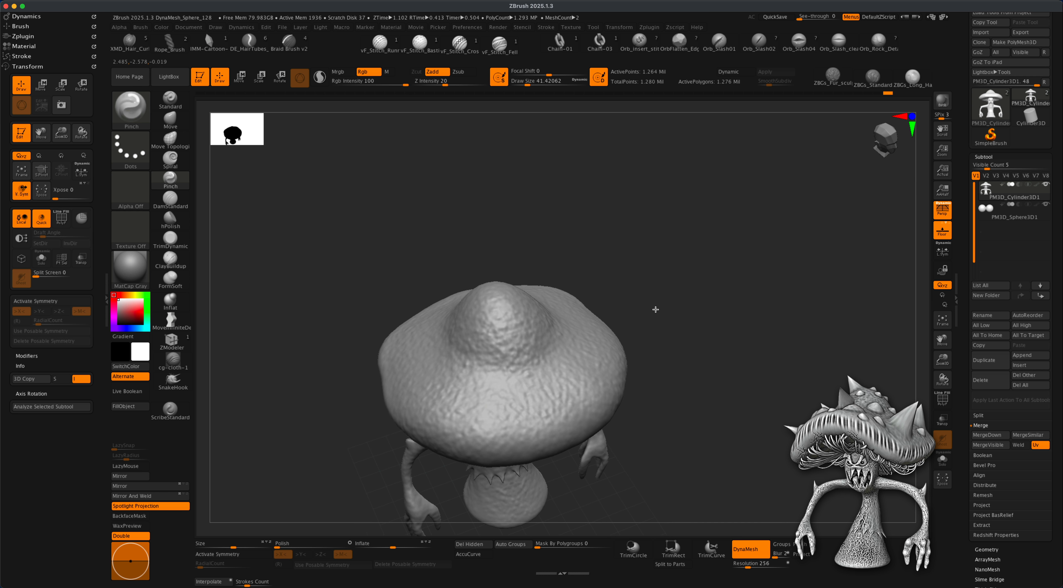
left_click_drag(656, 310, 622, 307)
left_click(169, 101)
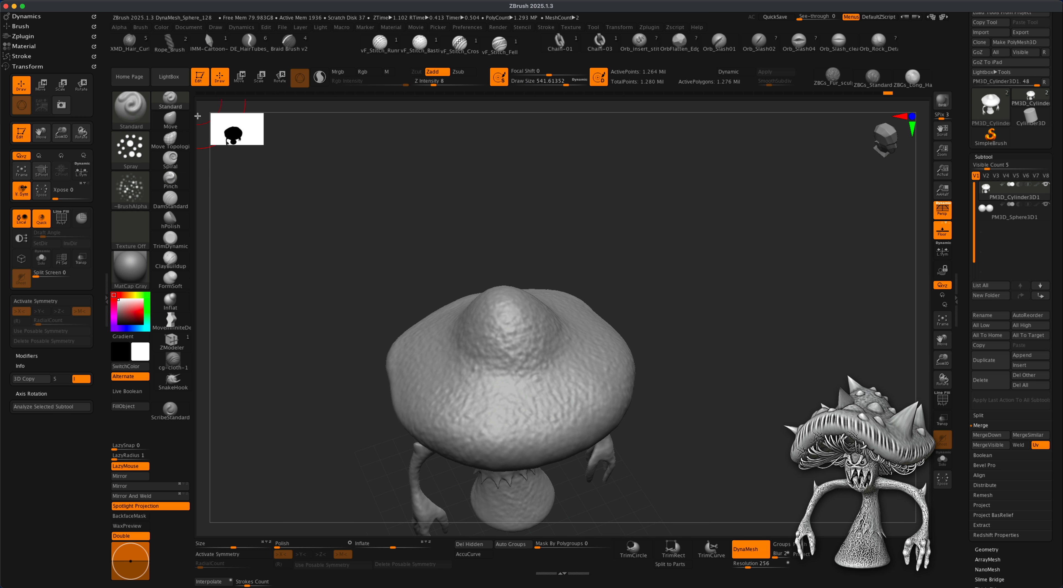
left_click(135, 157)
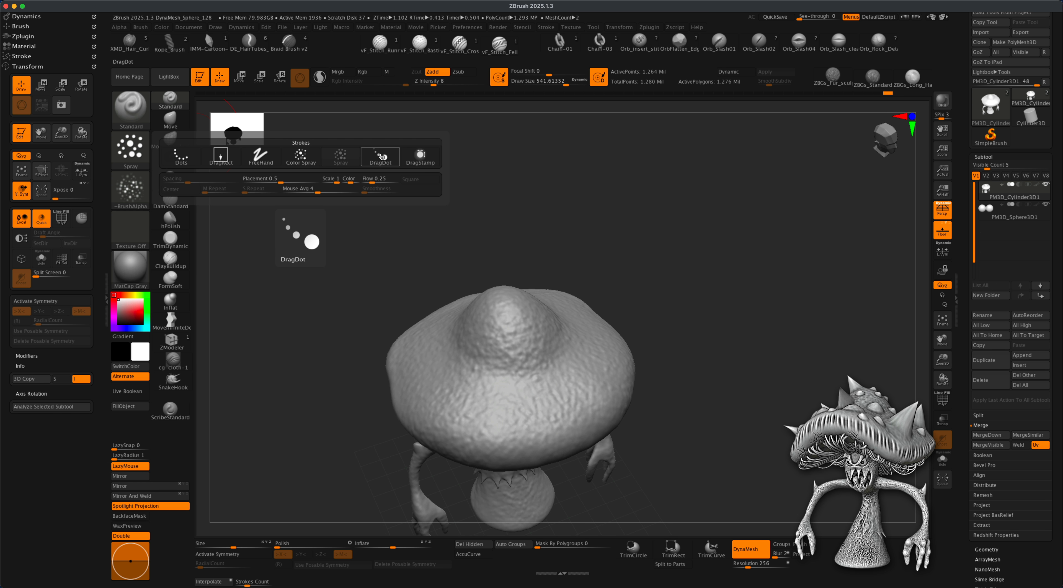
left_click(380, 156)
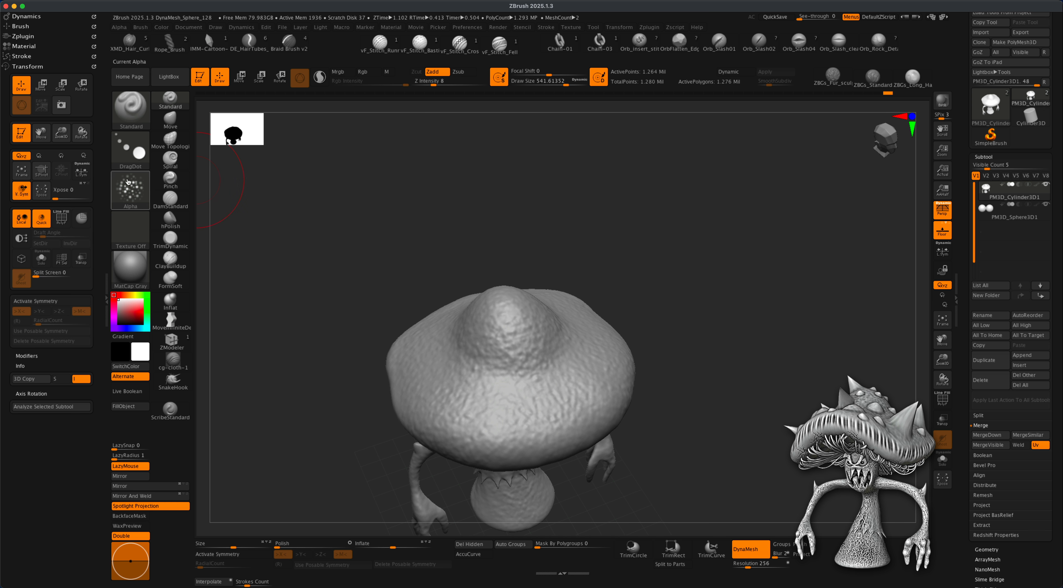
left_click(129, 188)
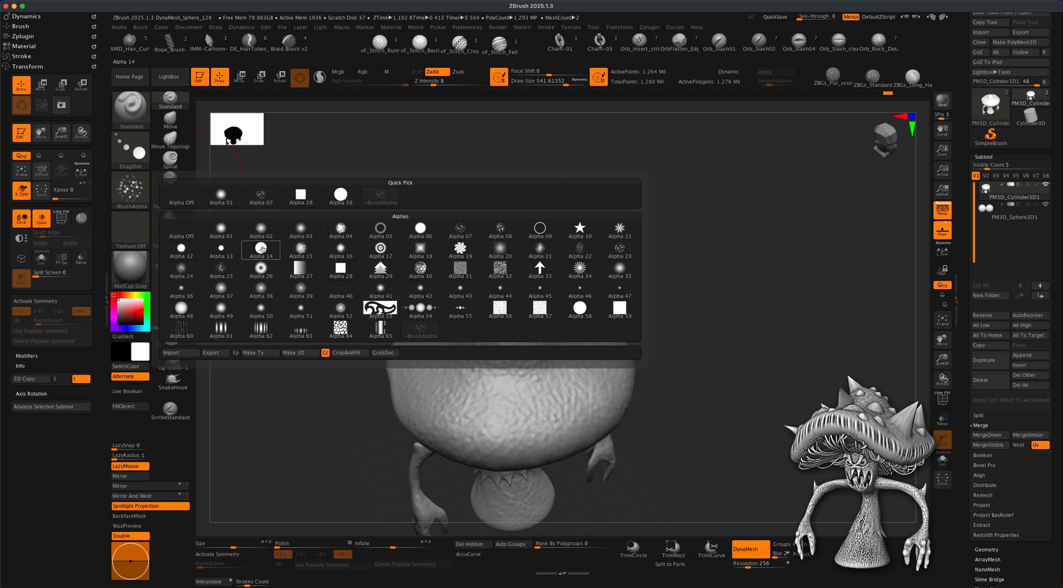
left_click(420, 228)
Try a round bump on the cap with Draw Size about 400 and Z Intensity 54, and undo it
key("s")
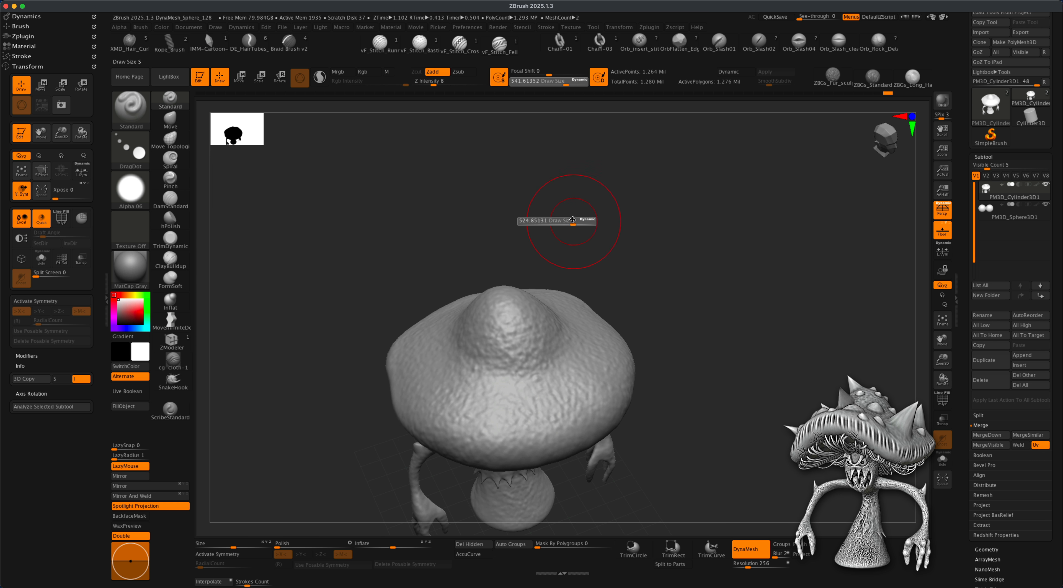
left_click_drag(567, 220, 565, 221)
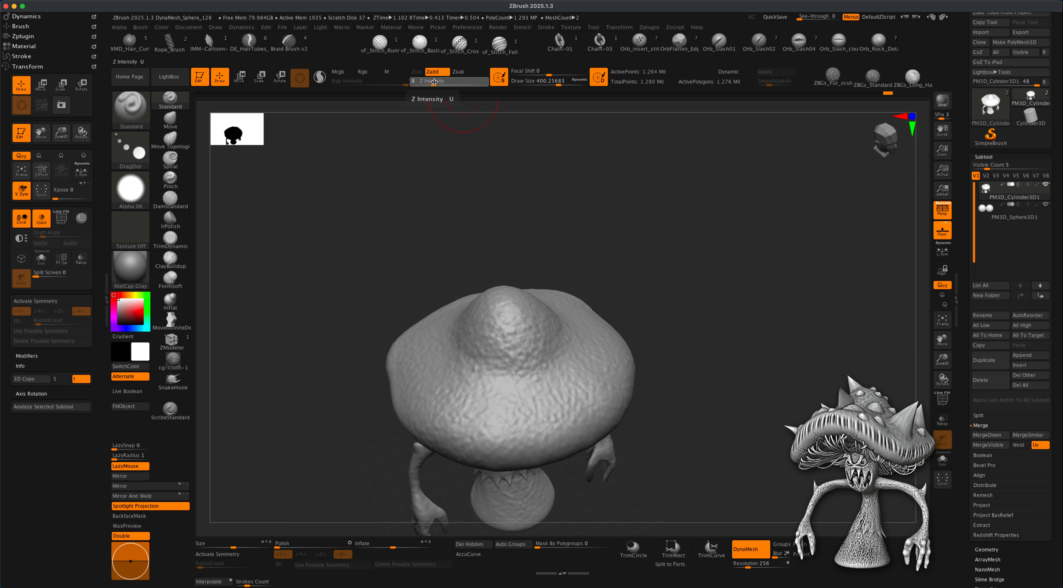
left_click_drag(465, 83, 467, 84)
left_click_drag(637, 205, 622, 216, "alt")
mouse_move(557, 353)
left_mouse_down()
mouse_move(541, 398)
mouse_move(567, 381)
mouse_move(501, 400)
mouse_move(513, 414)
left_mouse_up()
key("super+z")
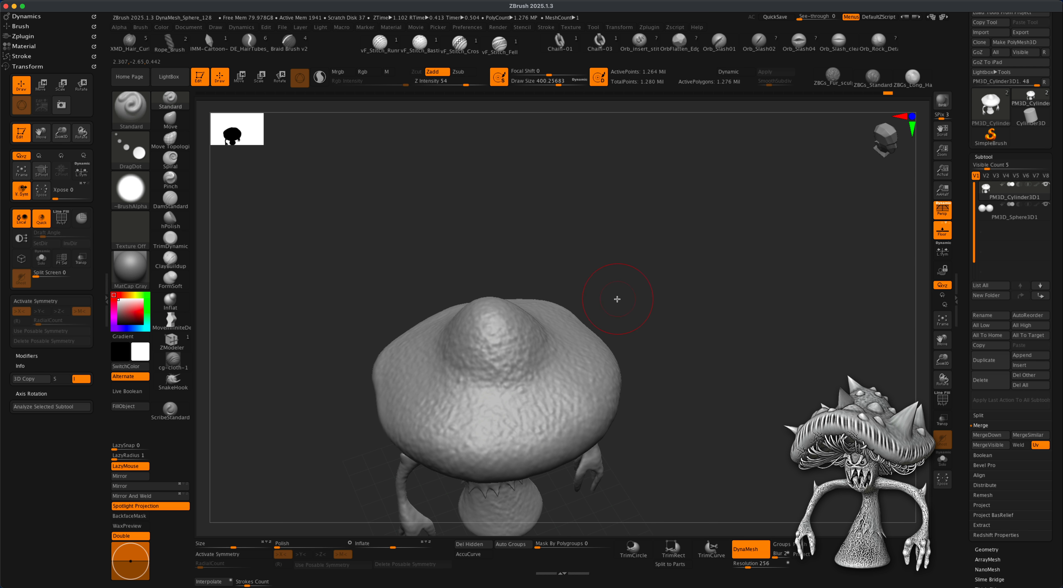
Place a round bump on the cap's upper surface with Draw Size about 258 and Z Intensity 74, undoing a weaker attempt
key("s")
left_click_drag(617, 299, 609, 296)
mouse_move(552, 399)
left_mouse_down()
mouse_move(546, 414)
mouse_move(543, 401)
left_mouse_up()
key("super+z")
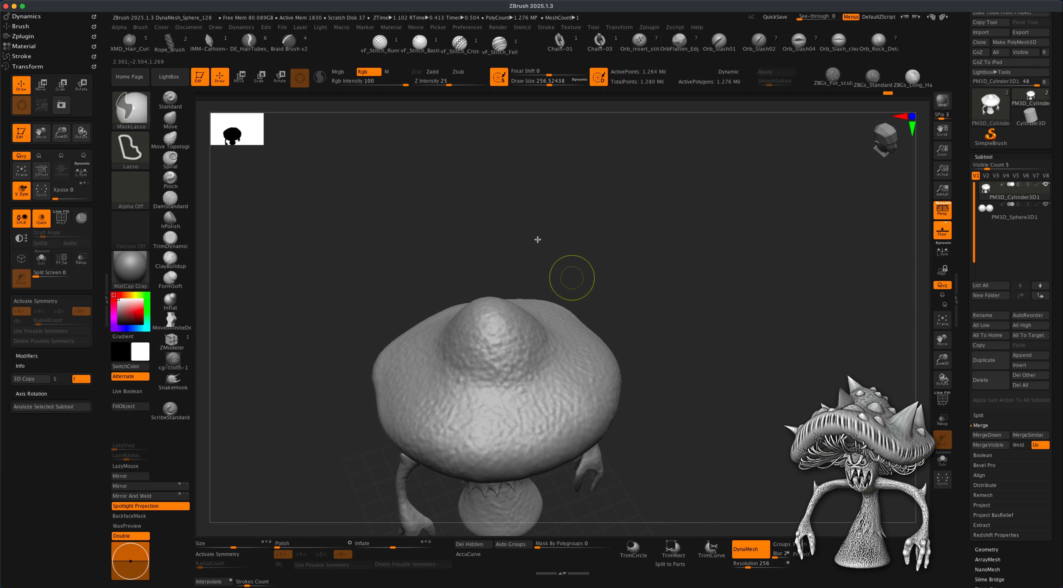
left_click_drag(451, 84, 475, 84)
left_click_drag(573, 363, 547, 406)
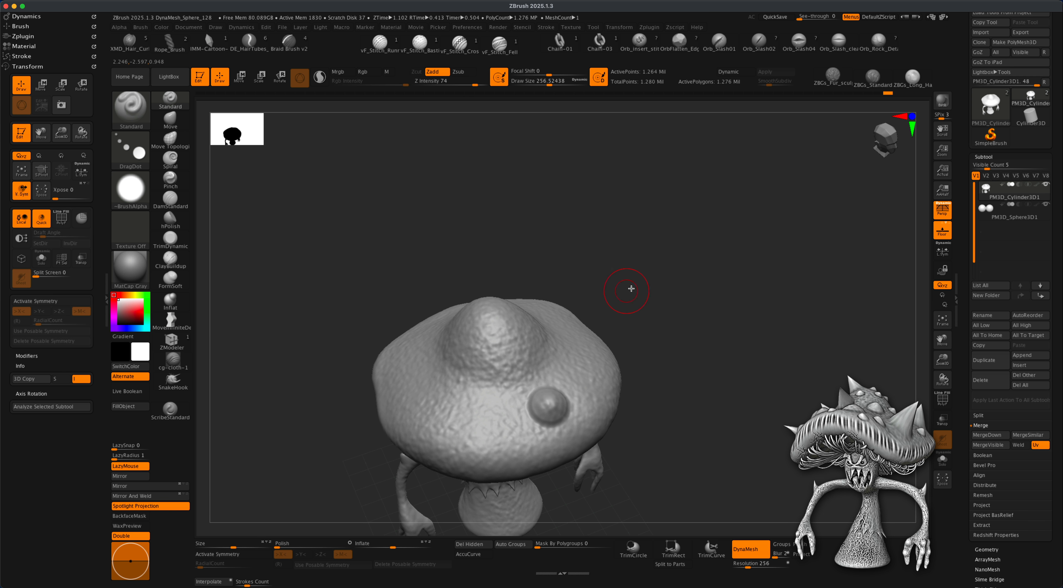
Place large round bumps around the cap's upper surface with Draw Size about 258 and Z Intensity 74
left_click_drag(629, 290, 478, 407)
left_click_drag(514, 252, 459, 294)
left_click(396, 359)
left_click_drag(586, 243, 590, 324)
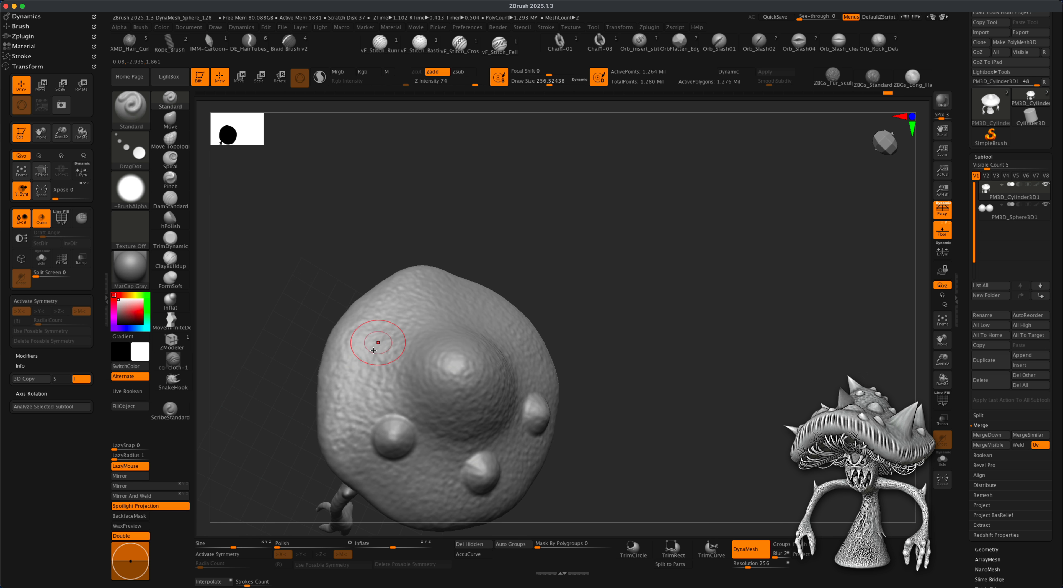
left_click(381, 339)
left_click(467, 302)
left_click_drag(583, 279, 559, 277)
mouse_move(528, 340)
left_mouse_down()
mouse_move(527, 354)
mouse_move(529, 342)
left_mouse_up()
Add medium bumps between the large ones and on the cap's peak with Draw Size about 187
key("s")
left_click_drag(597, 278, 592, 279)
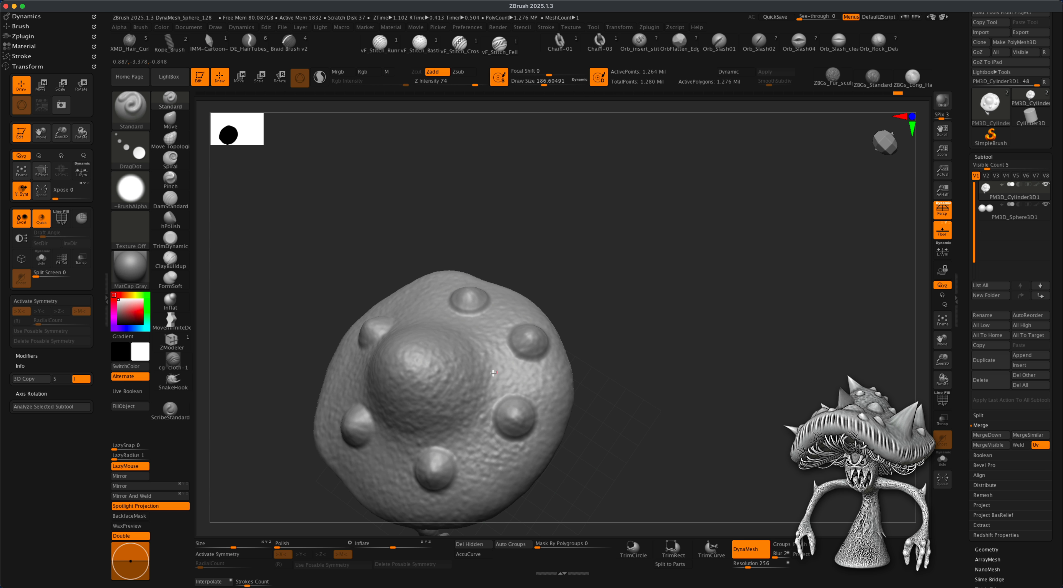
left_click_drag(501, 373, 493, 371)
left_click_drag(561, 279, 525, 277)
left_click_drag(413, 290, 399, 273)
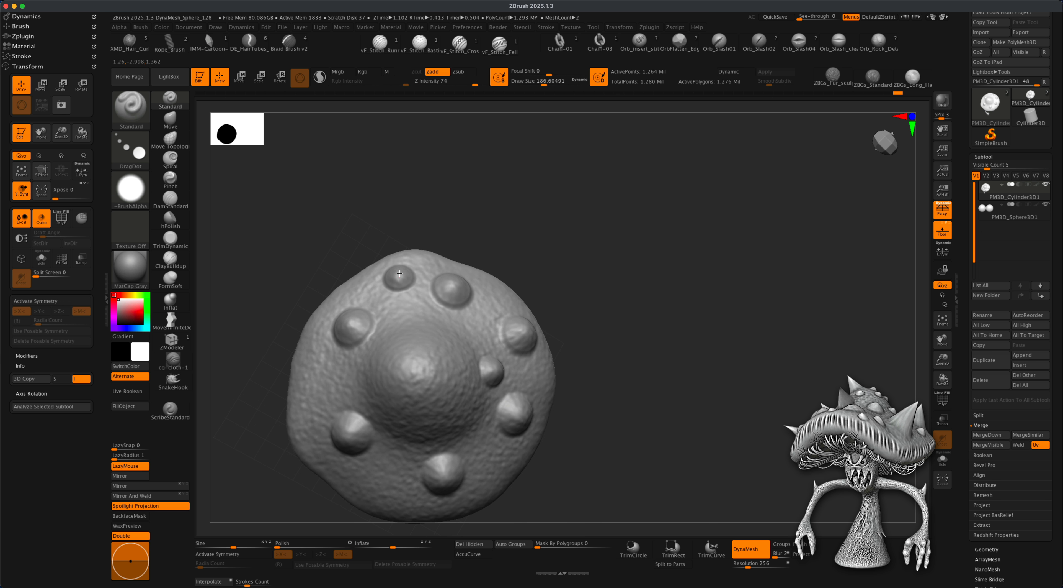
left_click(310, 390)
left_click(384, 499)
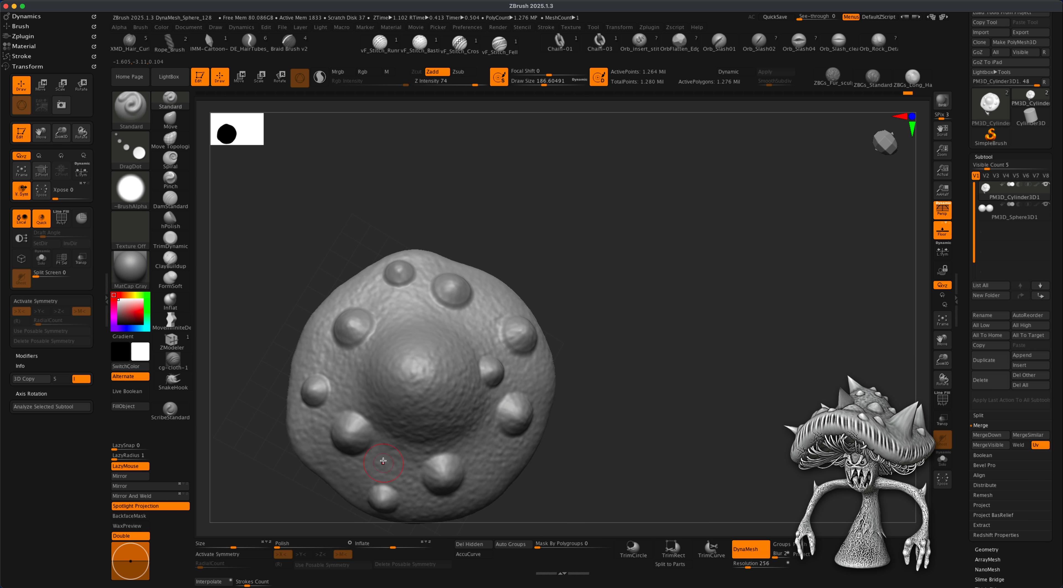
left_click(395, 453)
left_click(464, 426)
left_click(493, 465)
mouse_move(551, 426)
left_mouse_down()
mouse_move(617, 335)
mouse_move(585, 294)
left_mouse_up()
left_click_drag(432, 375, 411, 367)
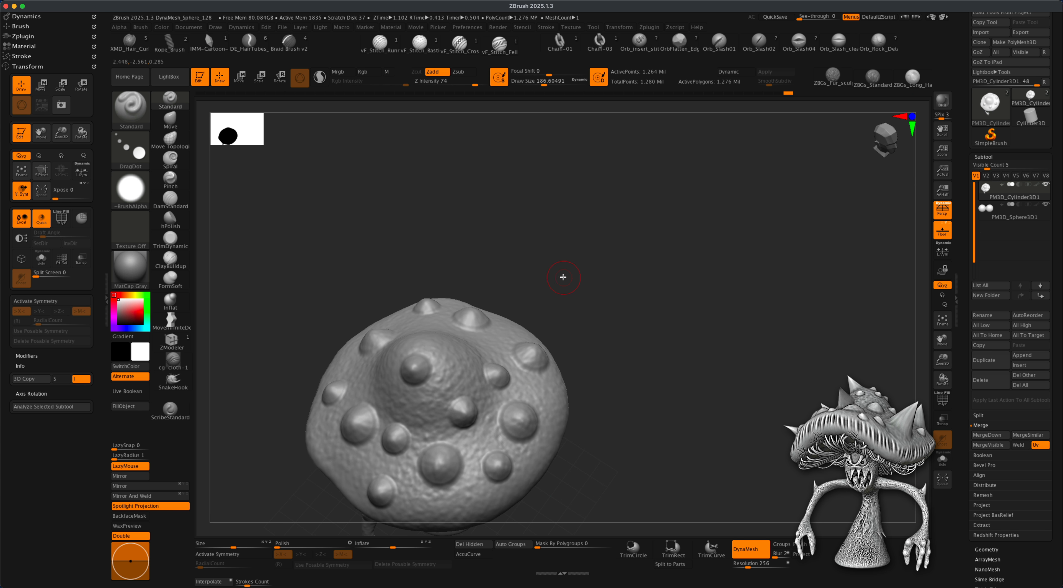
Fill gaps around the whole cap with smaller bumps using Draw Size about 120
key("s")
left_click_drag(563, 277, 557, 278)
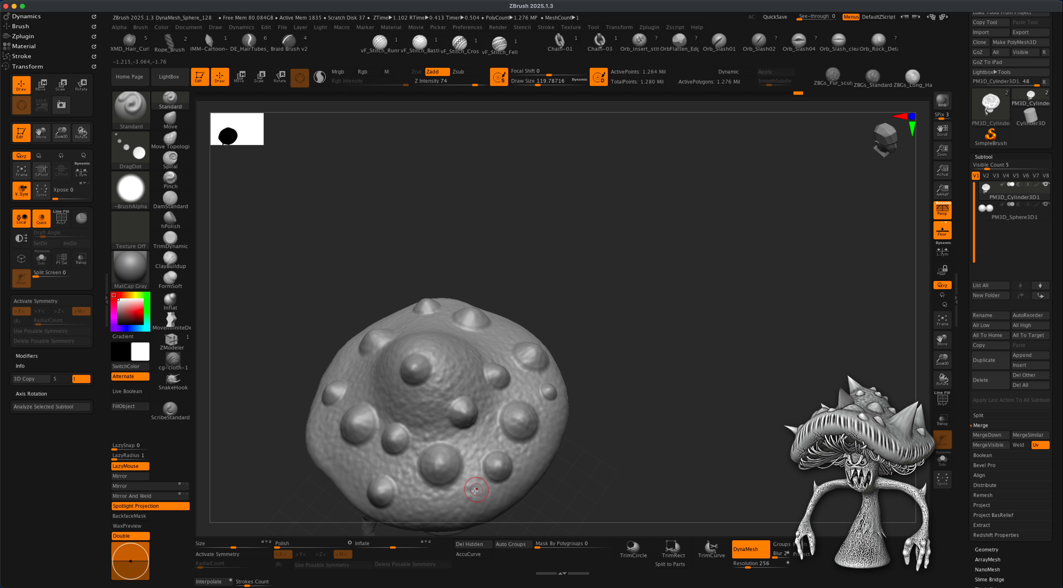
mouse_move(309, 389)
left_mouse_down()
mouse_move(256, 328)
mouse_move(292, 399)
left_mouse_up()
left_click_drag(443, 247, 351, 373)
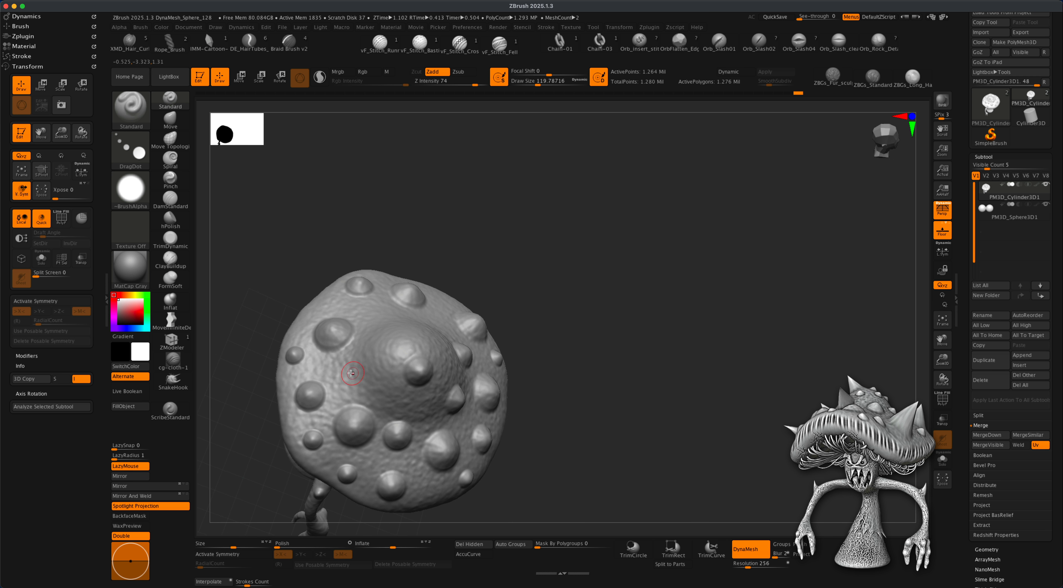
left_click_drag(457, 262, 403, 328)
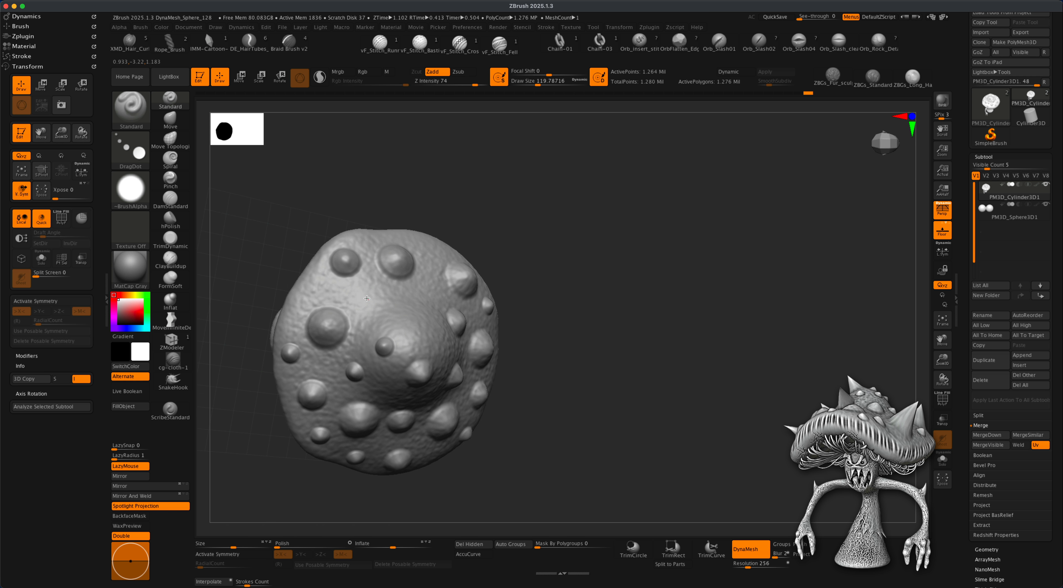
left_click_drag(430, 252, 456, 256)
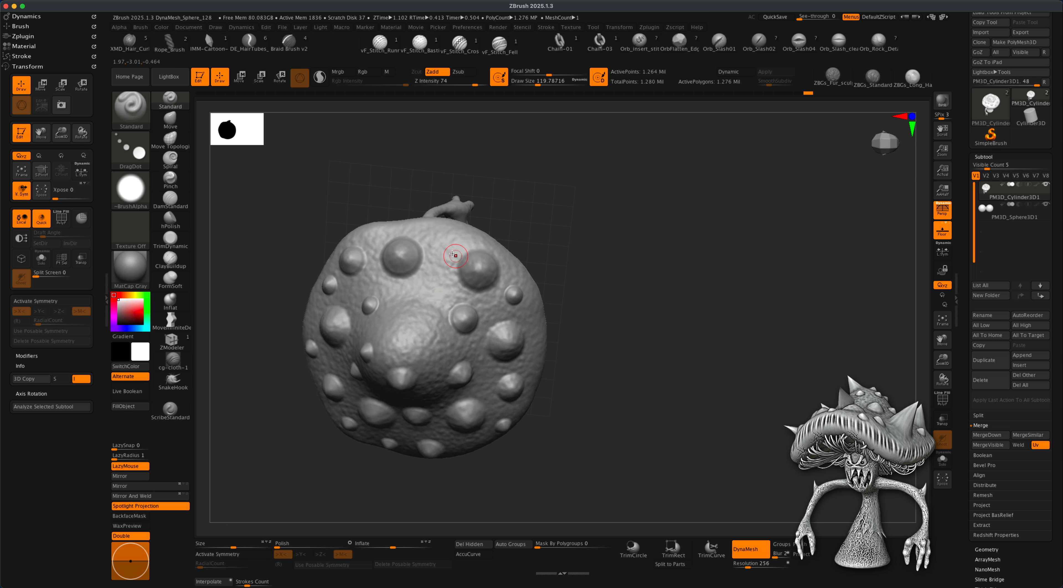
Scatter the smallest bumps around the cap's peak and remaining gaps with Draw Size about 101
key("s")
left_click_drag(579, 243, 577, 243)
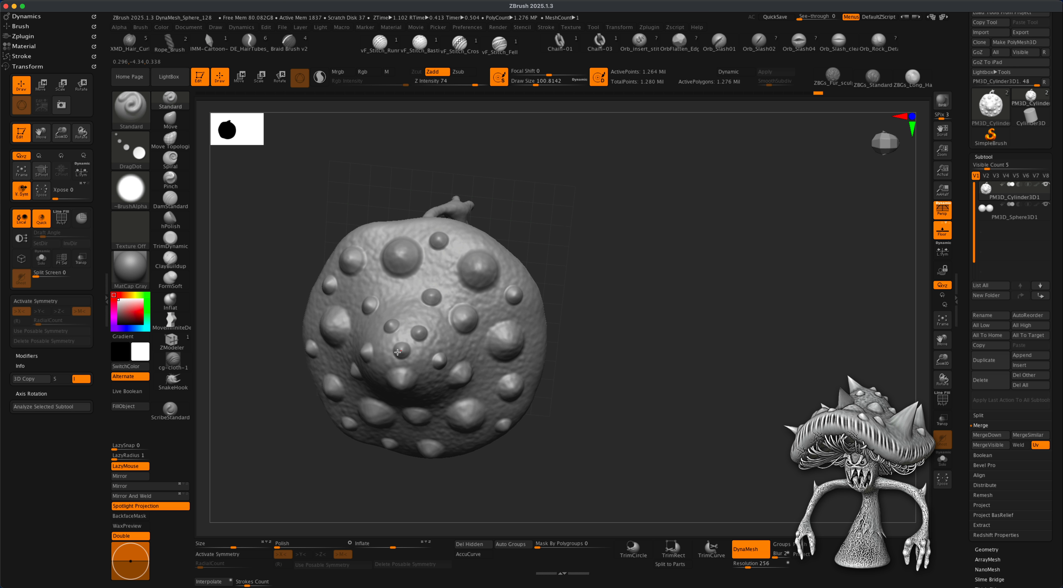
left_click_drag(595, 271, 501, 358)
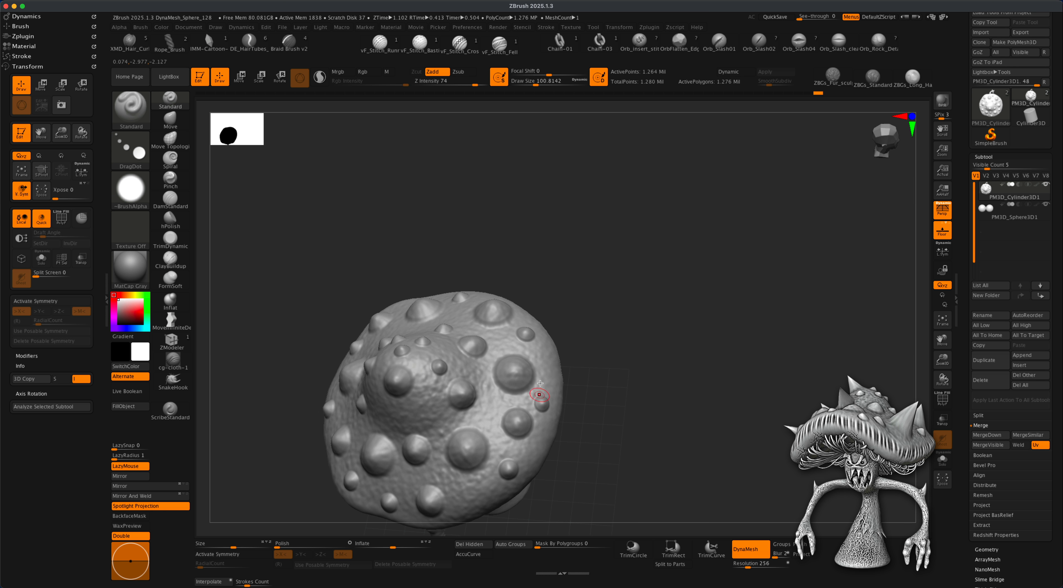
mouse_move(591, 349)
left_mouse_down()
mouse_move(598, 306)
mouse_move(579, 351)
left_mouse_up()
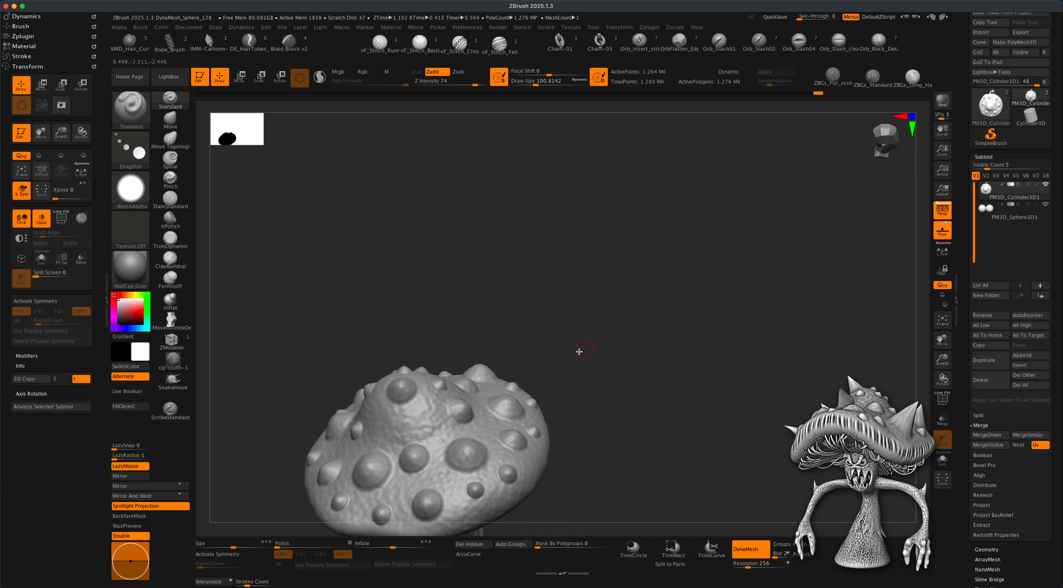
mouse_move(560, 307)
left_mouse_down("alt")
mouse_move(550, 254)
mouse_move(560, 354)
mouse_move(592, 328)
mouse_move(615, 358)
left_mouse_up("alt")
mouse_move(616, 358)
left_mouse_down("alt")
mouse_move(630, 307)
mouse_move(648, 344)
left_mouse_up("alt")
mouse_move(705, 322)
left_mouse_down()
mouse_move(730, 325)
mouse_move(706, 303)
mouse_move(689, 349)
mouse_move(666, 332)
mouse_move(658, 363)
mouse_move(636, 382)
mouse_move(620, 377)
mouse_move(636, 387)
mouse_move(598, 356)
mouse_move(637, 335)
mouse_move(860, 319)
left_mouse_up()
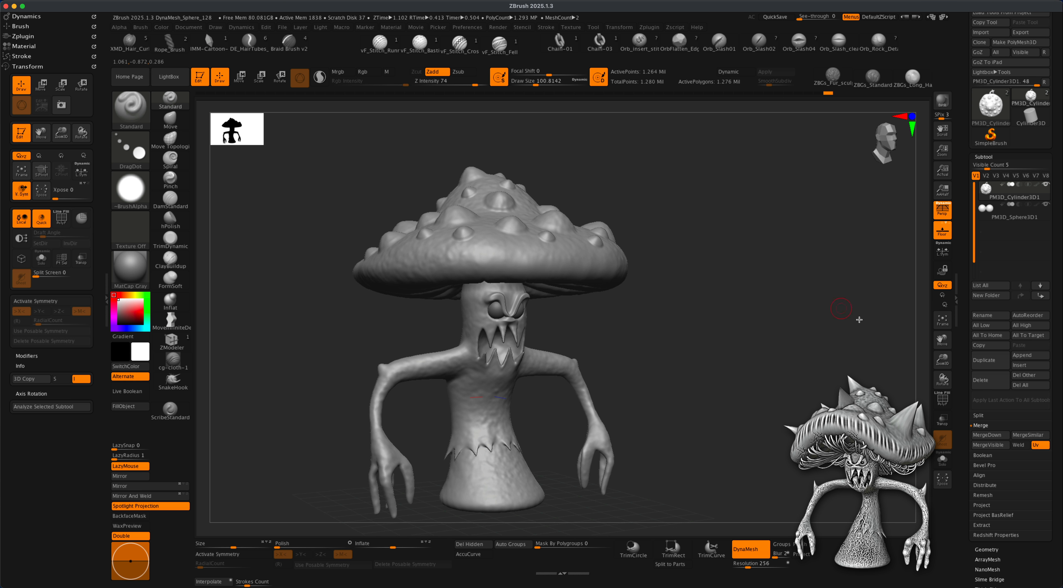
Insert a Sphere3D as a new subtool and turn off perspective in a side view
left_click(1024, 365)
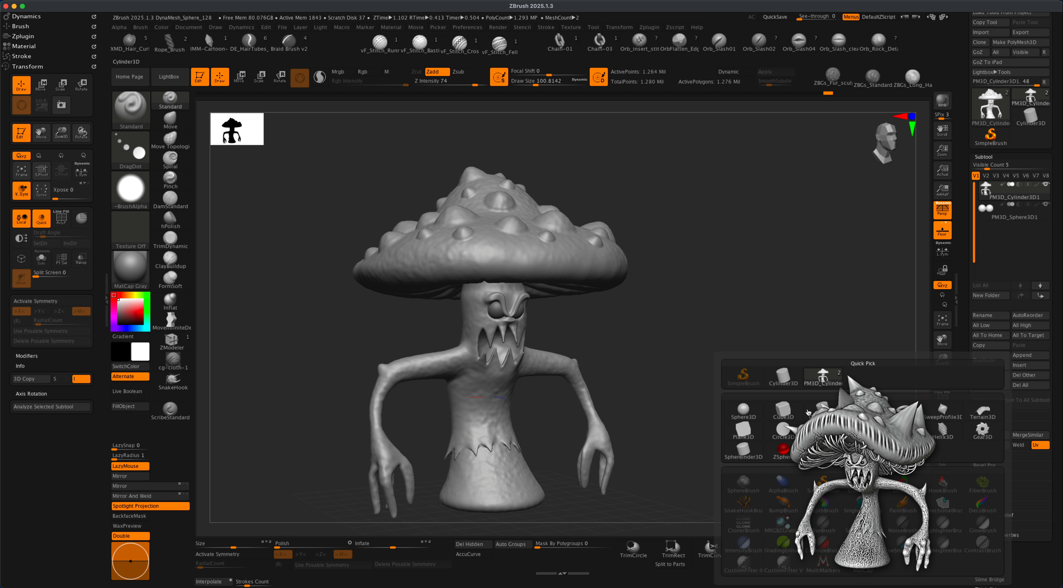
left_click(742, 413)
left_click_drag(712, 379, 667, 379)
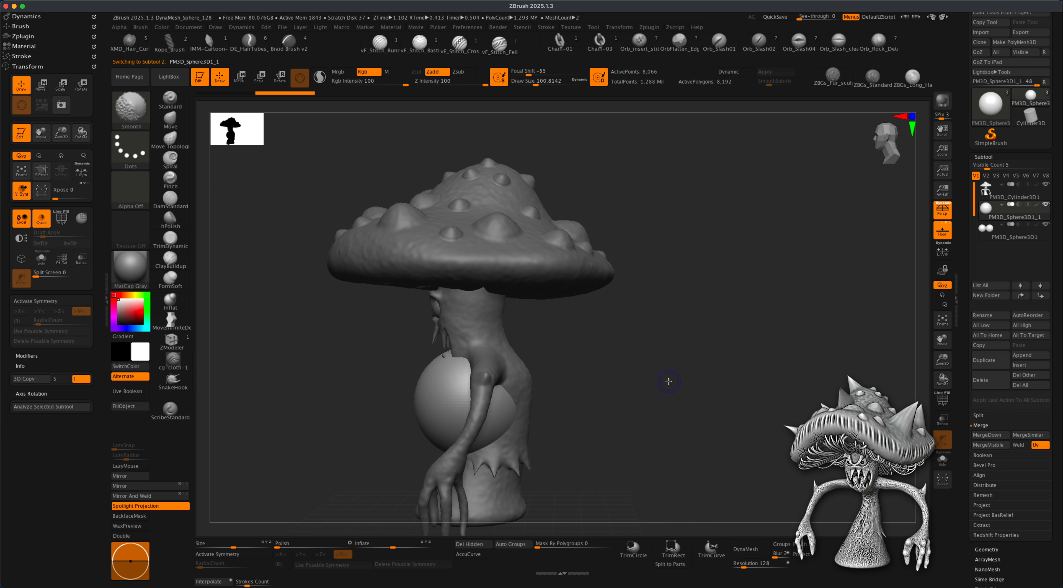
left_click(941, 211)
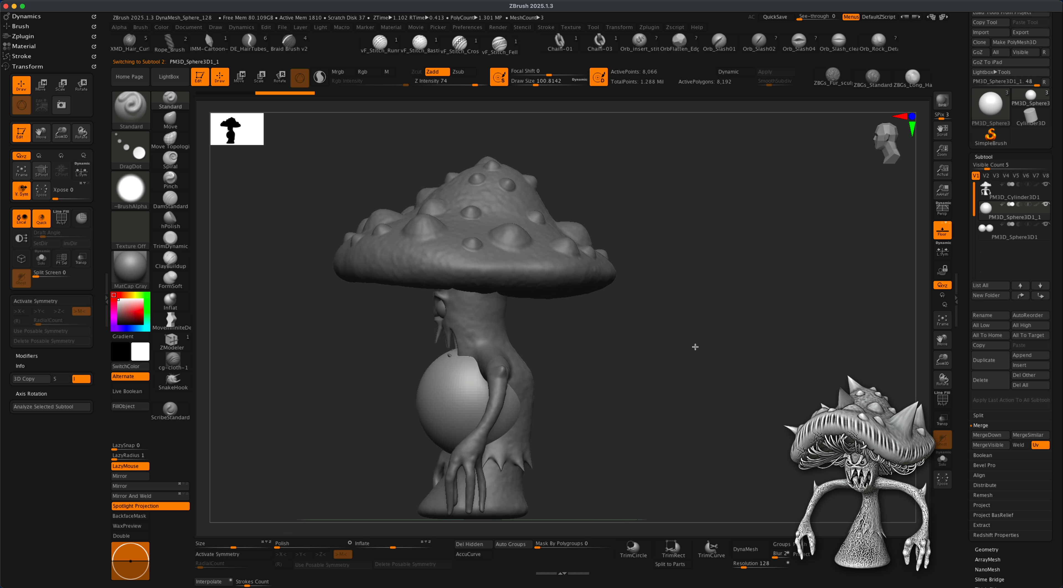
Flatten the sphere into a thin elongated ellipsoid and move it out in front of the creature's stem
left_click(238, 84)
left_click_drag(504, 367, 368, 388)
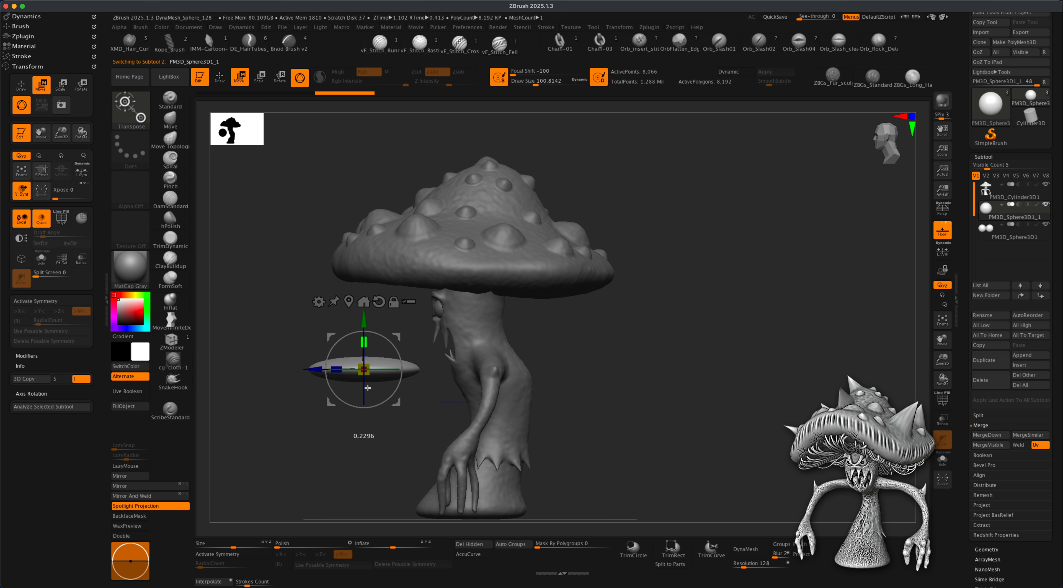
left_click_drag(398, 336, 401, 329)
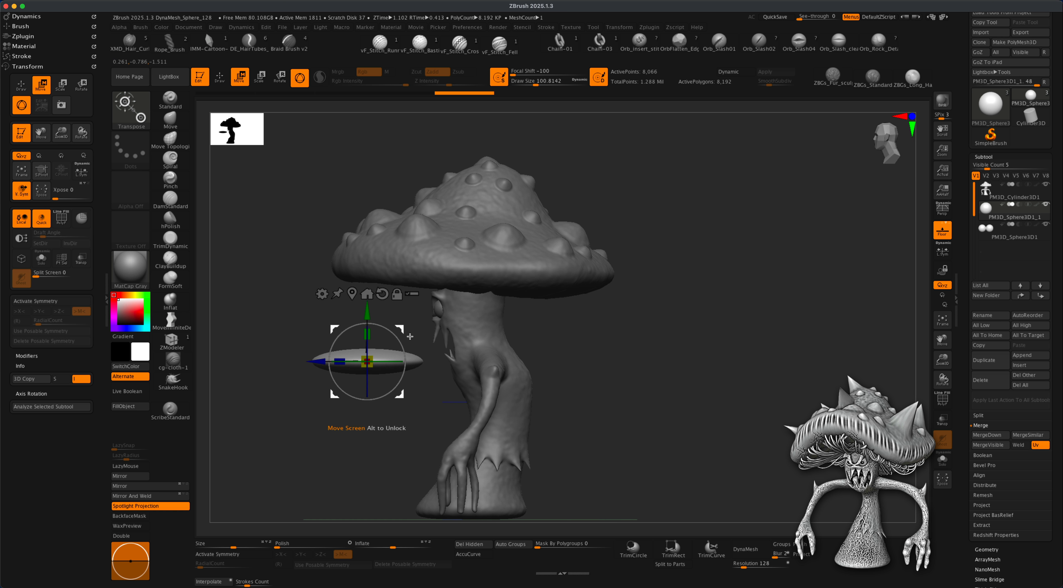
left_click_drag(616, 339, 520, 367)
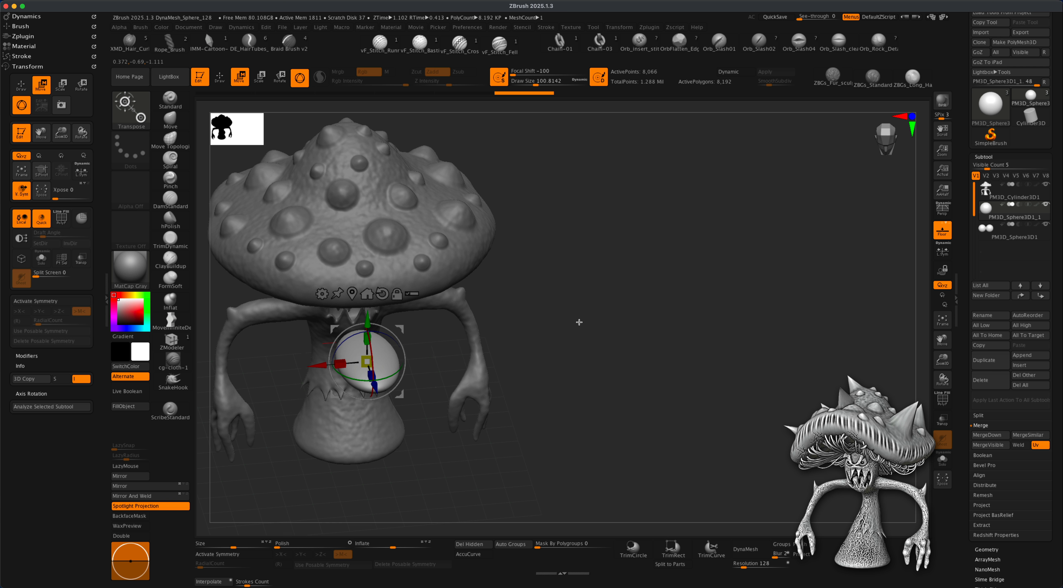
mouse_move(577, 320)
left_mouse_down()
mouse_move(566, 273)
mouse_move(536, 304)
mouse_move(581, 304)
left_mouse_up()
left_click_drag(611, 369, 470, 400, "alt")
left_click_drag(392, 424, 414, 427, "alt")
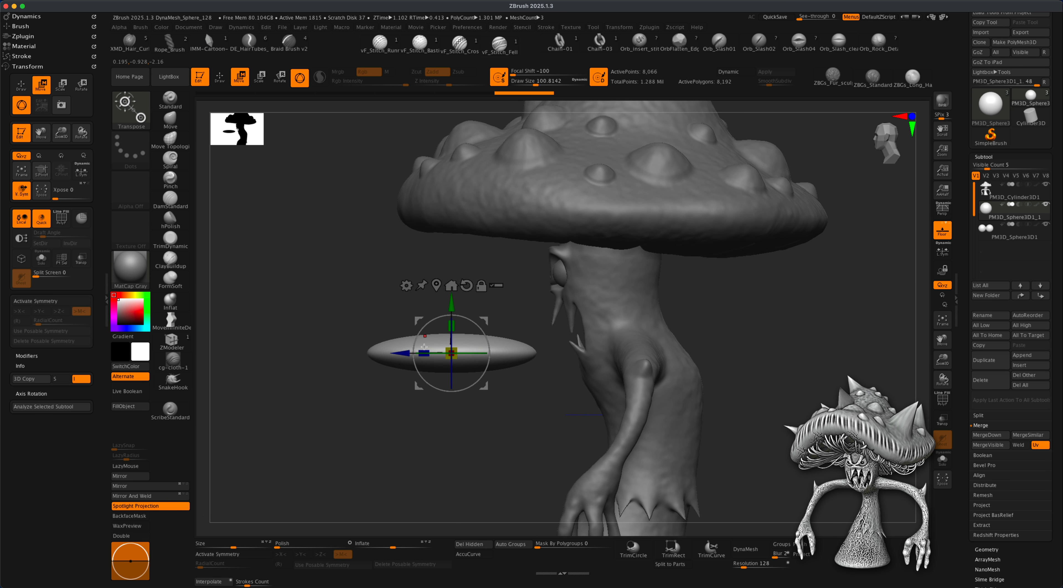
Bend the flattened sphere into an arched, drooping tongue shape with the Move brush at Draw Size about 492, with X symmetry on
left_click(178, 121)
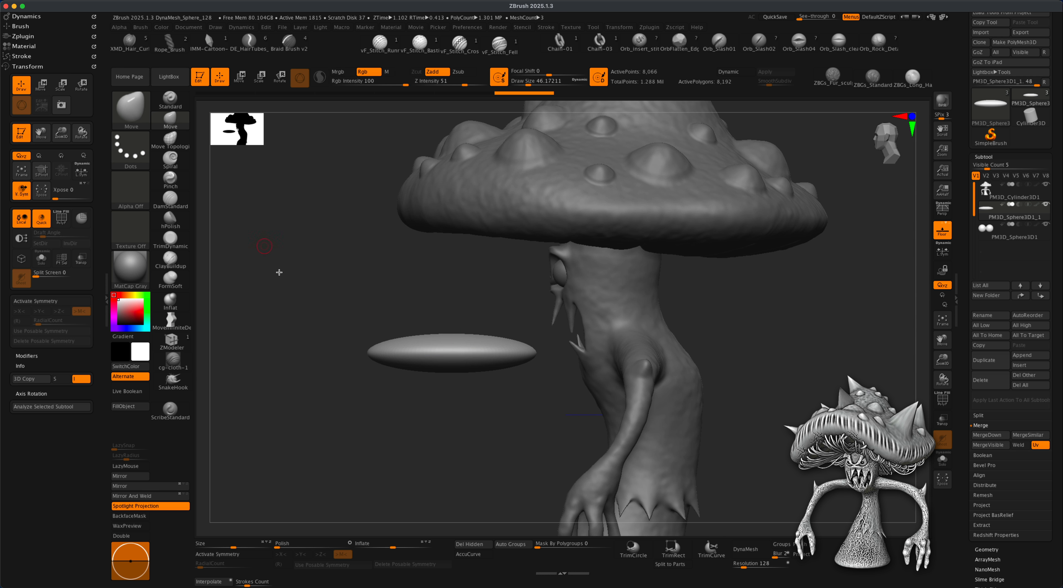
key("s")
left_click_drag(451, 352, 446, 303)
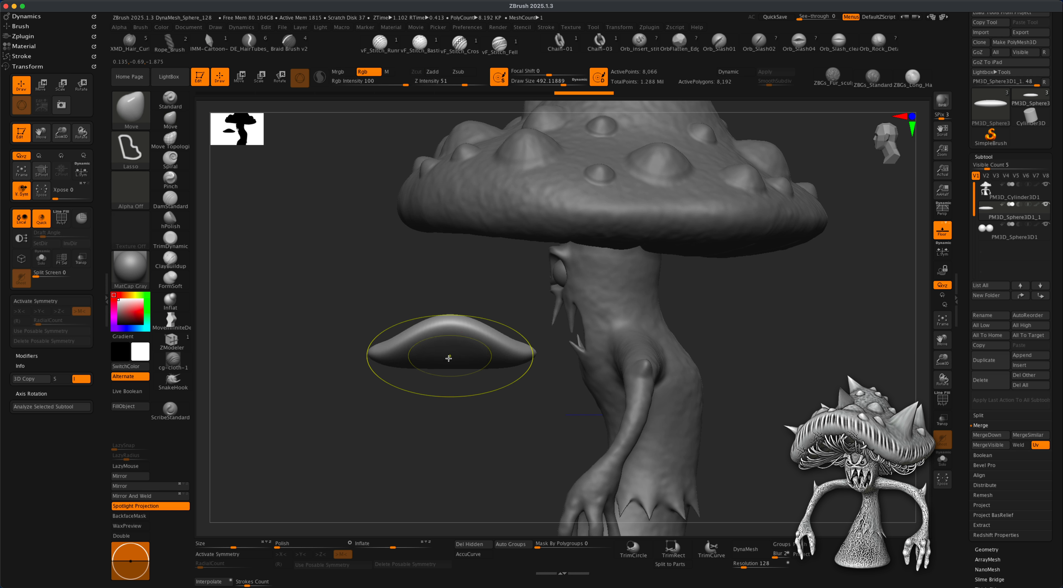
key("ctrl+z")
key("x")
left_click_drag(392, 374, 434, 304)
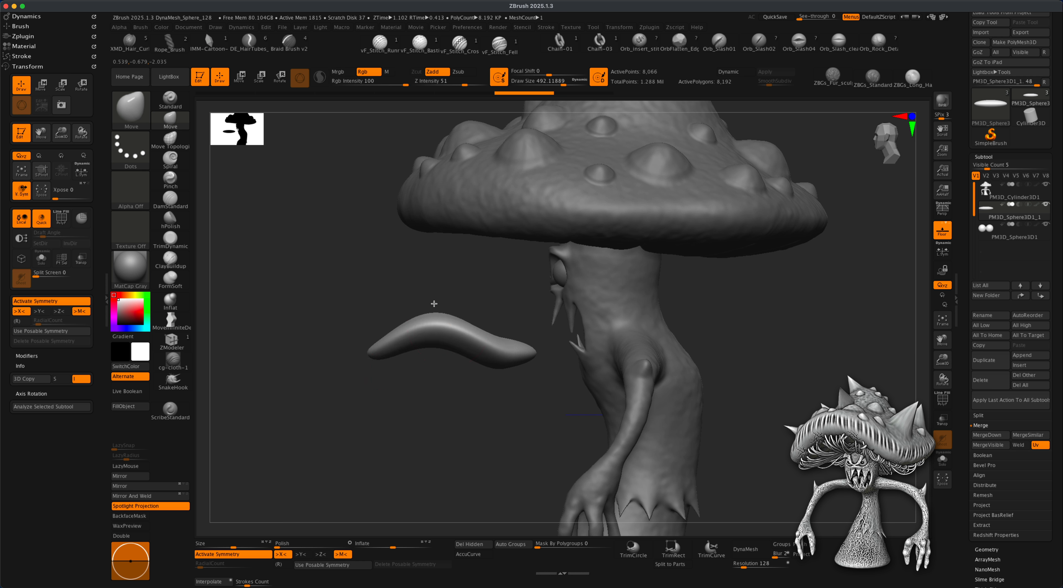
mouse_move(484, 348)
left_mouse_down()
mouse_move(485, 339)
mouse_move(489, 383)
left_mouse_up()
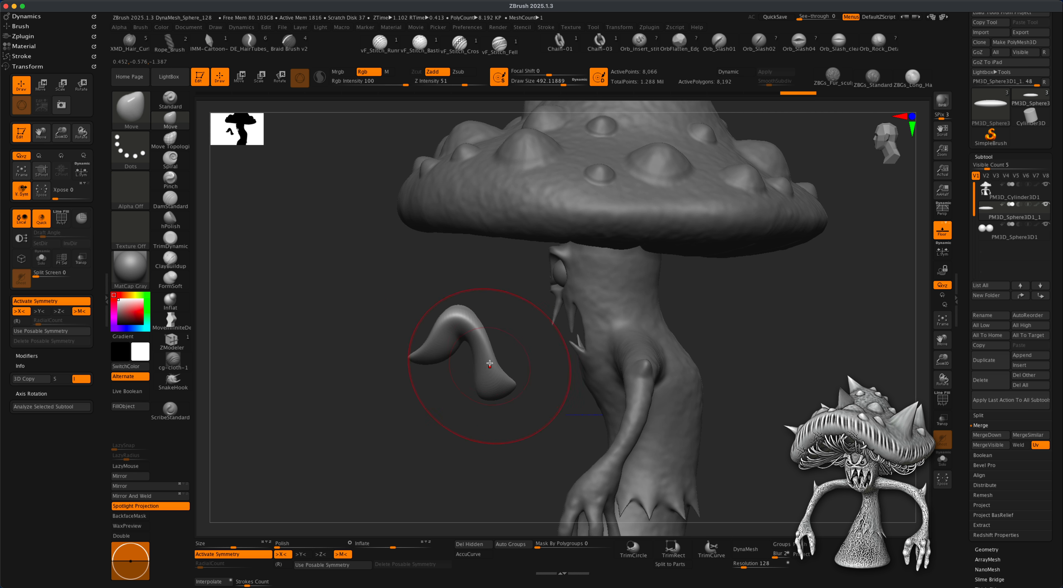
mouse_move(416, 425)
left_mouse_down()
mouse_move(479, 428)
mouse_move(434, 425)
left_mouse_up()
mouse_move(340, 349)
left_mouse_down()
mouse_move(346, 368)
mouse_move(341, 355)
left_mouse_up()
key("s")
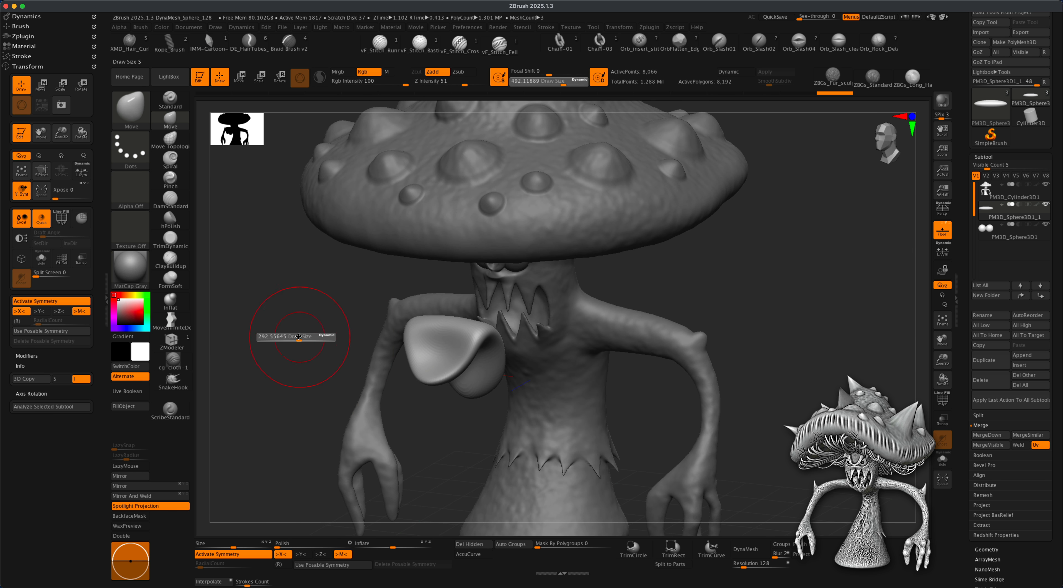
left_click(293, 337)
Swell two rounded lobes on the arched piece with the Inflat brush at Draw Size about 187, undoing an unwanted stroke
left_click(180, 305)
key("s")
left_click(267, 342)
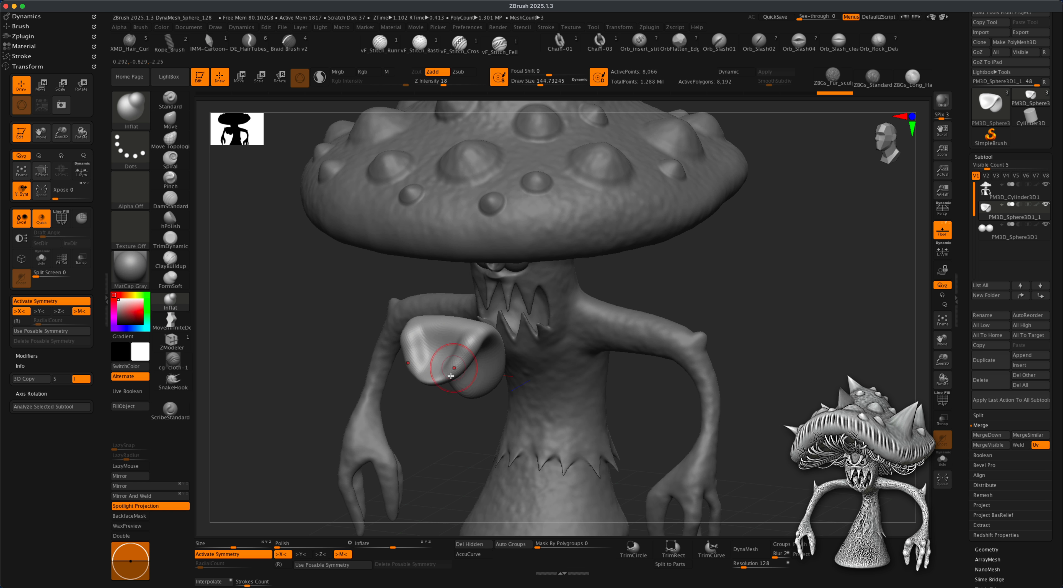
key("s")
left_click(446, 422)
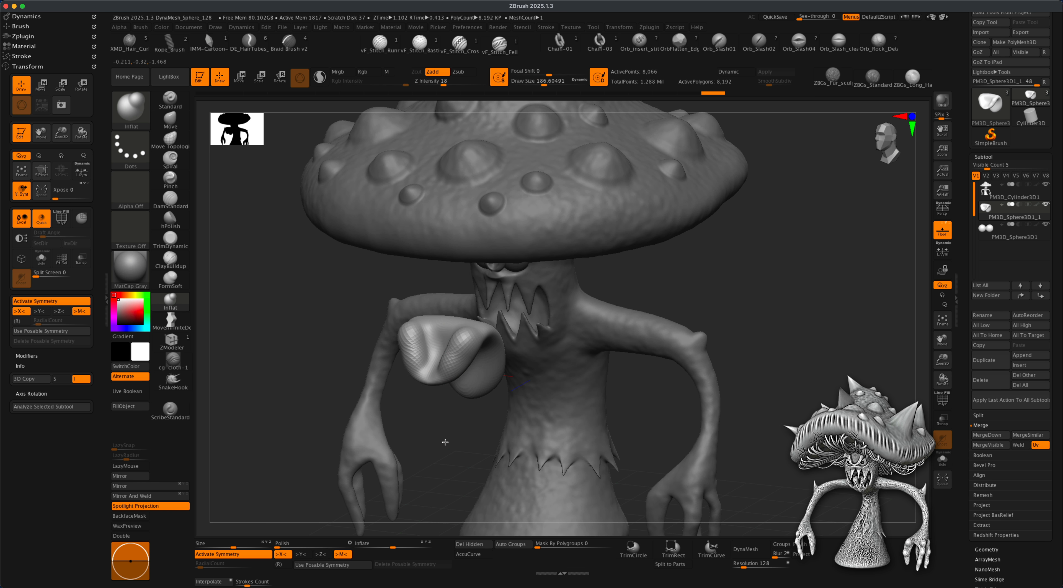
mouse_move(445, 442)
left_mouse_down()
mouse_move(457, 319)
mouse_move(450, 344)
mouse_move(459, 330)
left_mouse_up()
key("ctrl+z")
mouse_move(446, 373)
right_mouse_down()
mouse_move(451, 361)
mouse_move(465, 392)
right_mouse_up()
mouse_move(380, 422)
left_mouse_down()
mouse_move(356, 427)
mouse_move(341, 409)
left_mouse_up()
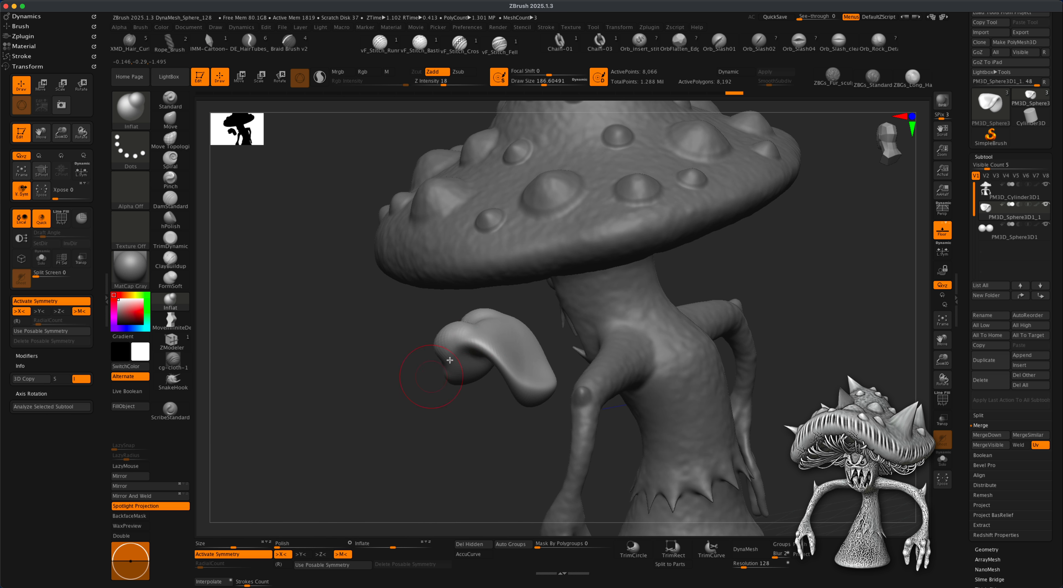
mouse_move(499, 353)
left_mouse_down()
mouse_move(491, 333)
mouse_move(516, 356)
left_mouse_up()
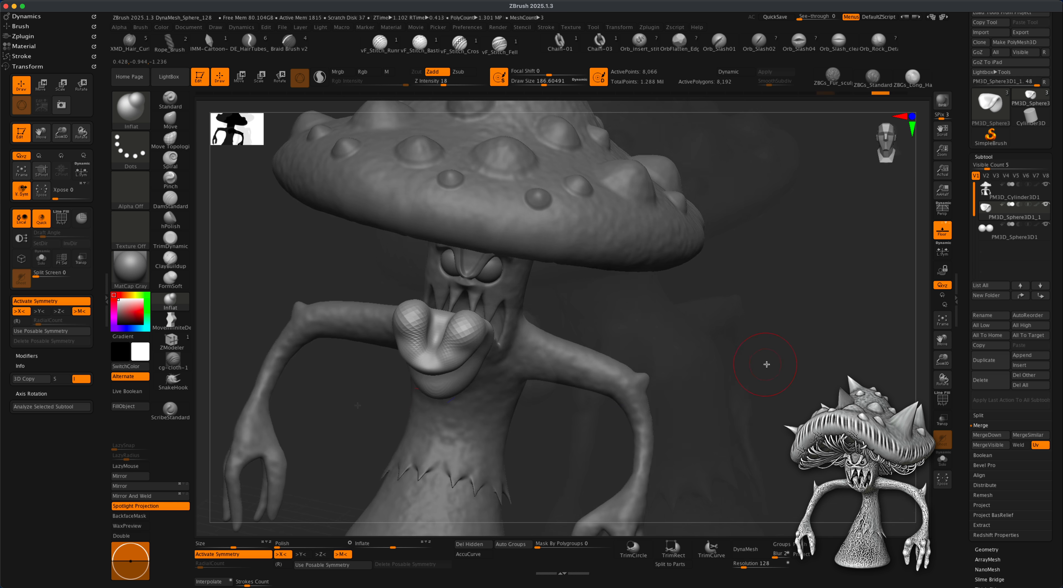
DynaMesh the lobed piece at resolution 256 and smooth its surface
left_click_drag(767, 364, 786, 357, "alt")
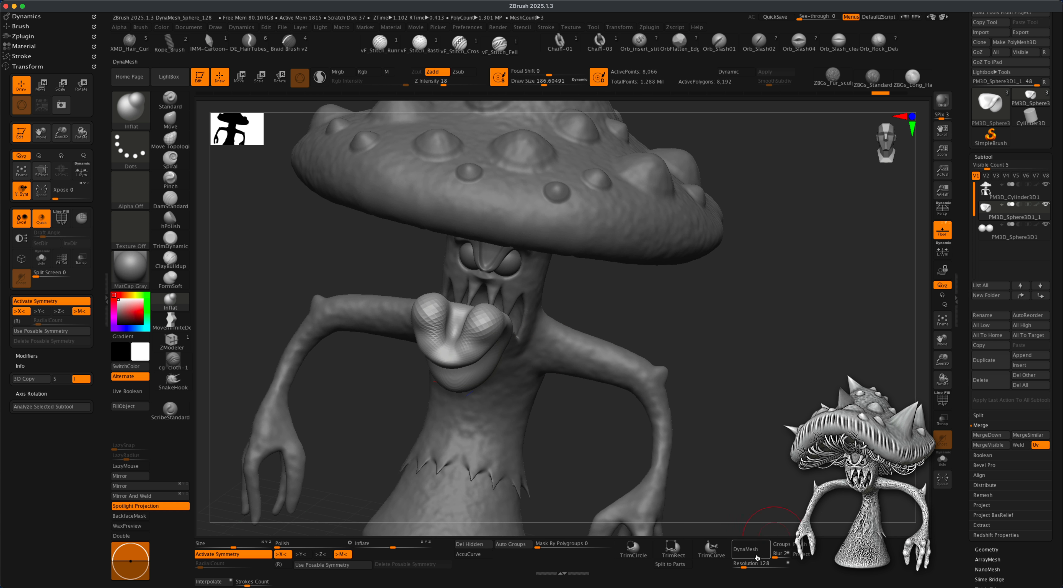
left_click(756, 563)
type("256")
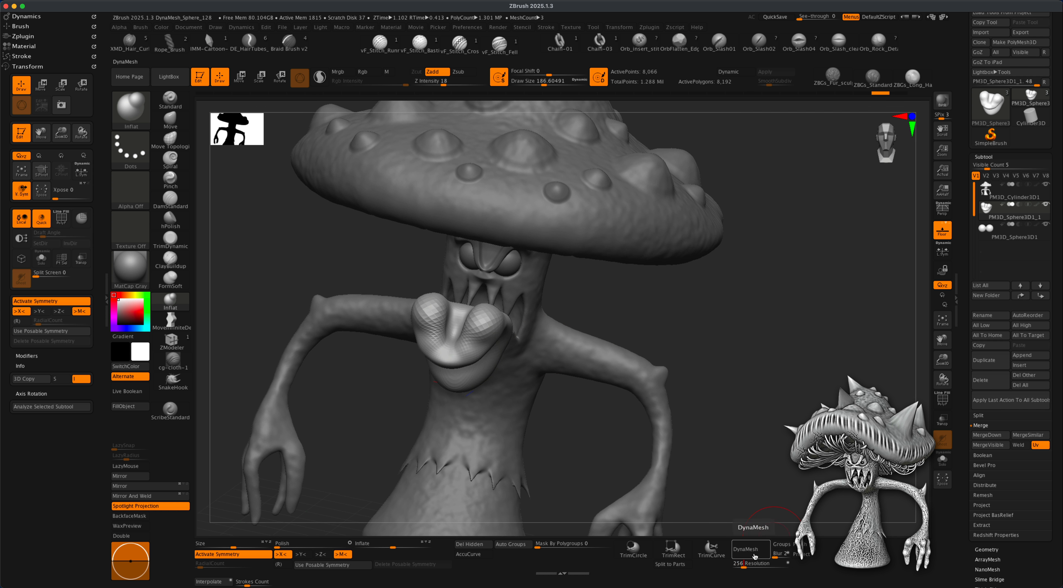
left_click(754, 549)
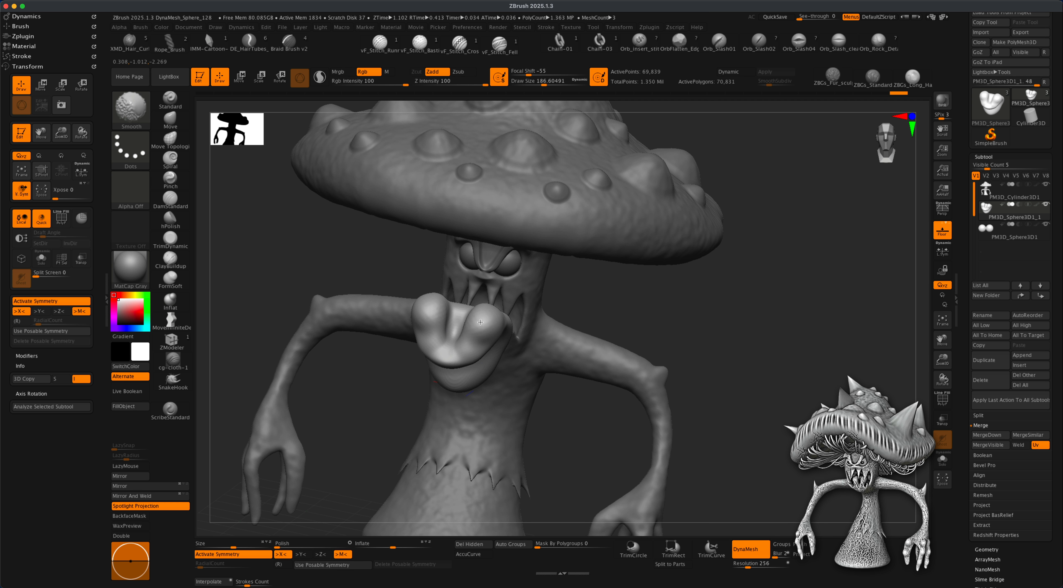
mouse_move(655, 317)
left_mouse_down()
mouse_move(717, 334)
mouse_move(717, 314)
mouse_move(717, 337)
mouse_move(749, 347)
mouse_move(762, 335)
mouse_move(734, 340)
left_mouse_up()
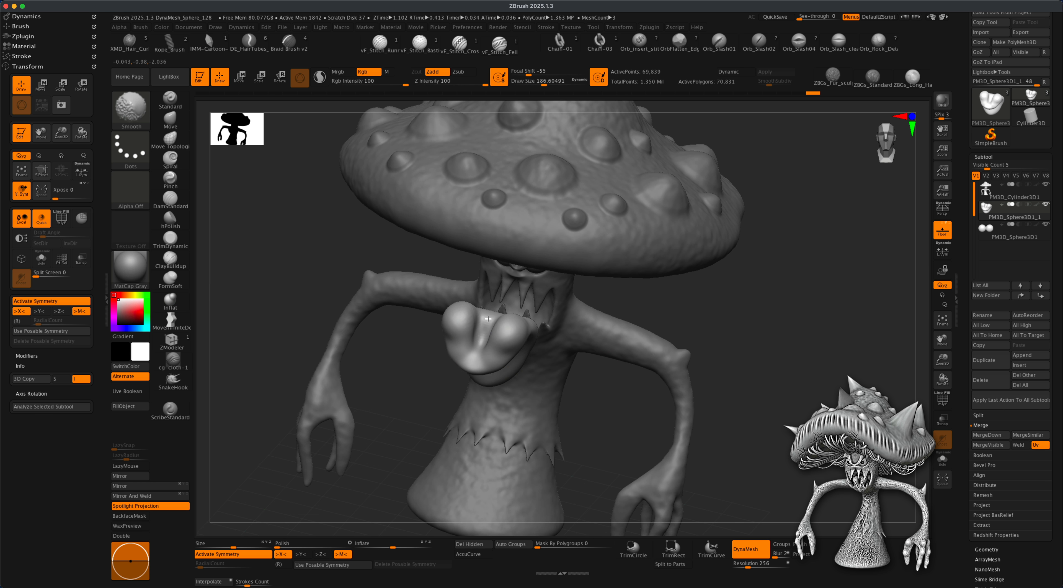
Texture the tongue's lobes using the Standard brush with Spray stroke, Alpha 23, Z Intensity 8 and Draw Size about 120
left_click(167, 99)
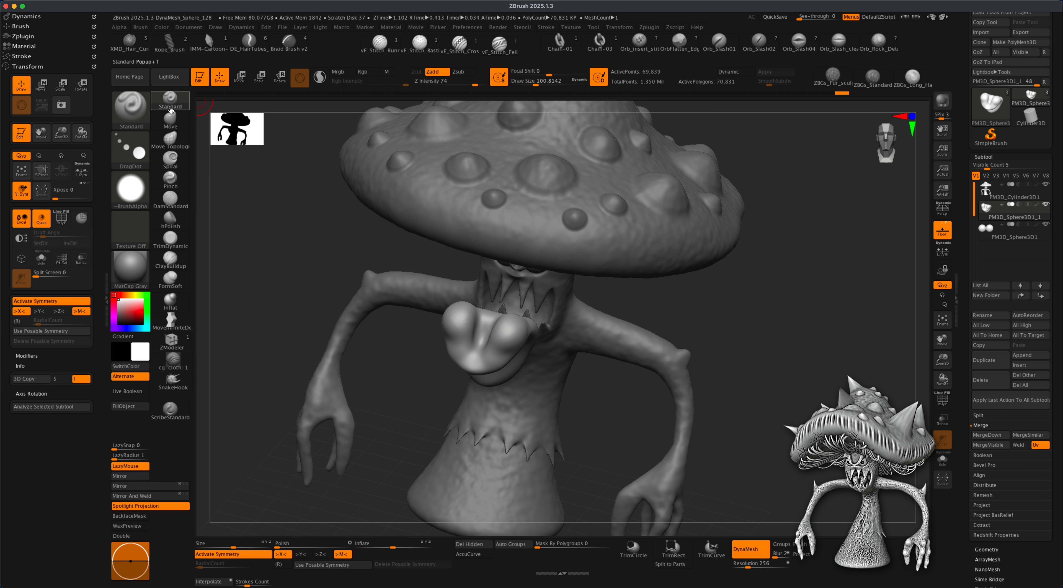
left_click(131, 151)
left_click(140, 162)
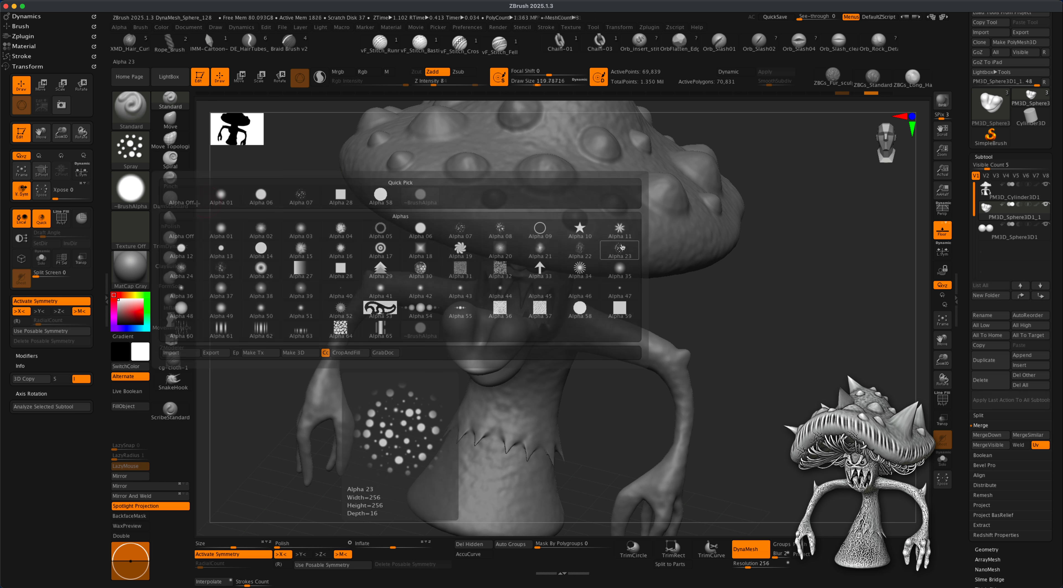
left_click(616, 250)
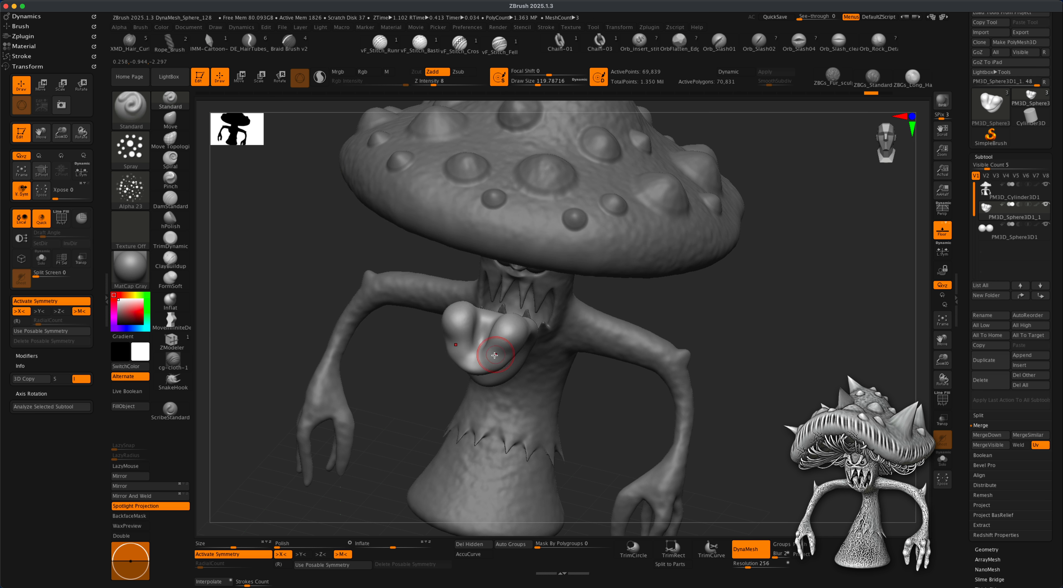
left_click_drag(495, 355, 490, 322)
left_click_drag(481, 360, 510, 345)
left_click_drag(429, 380, 556, 309)
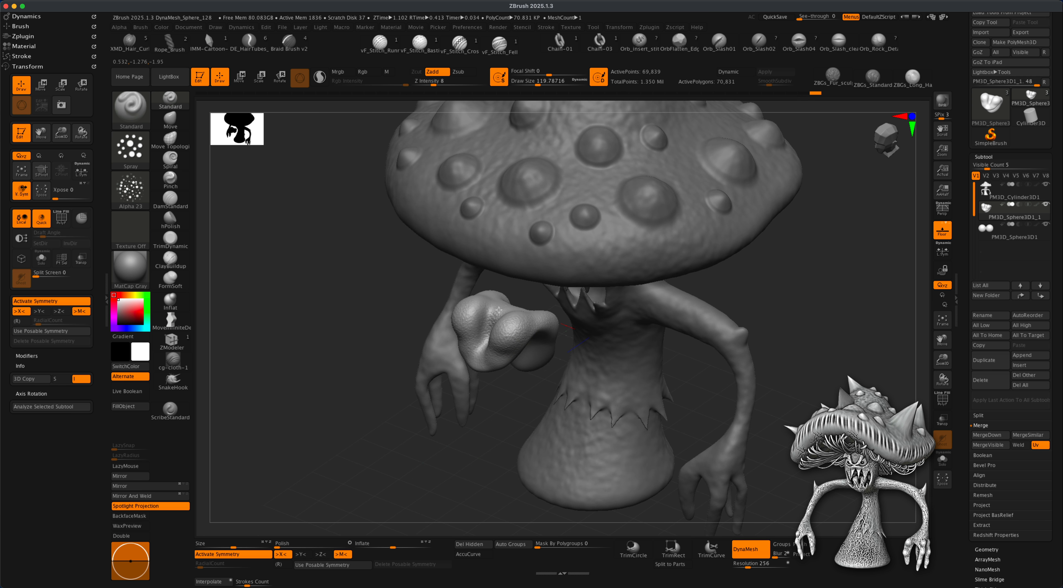
Extend the sprayed Alpha 23 texture over the tongue's sides, underside and drooping back end
left_click_drag(382, 357, 523, 343)
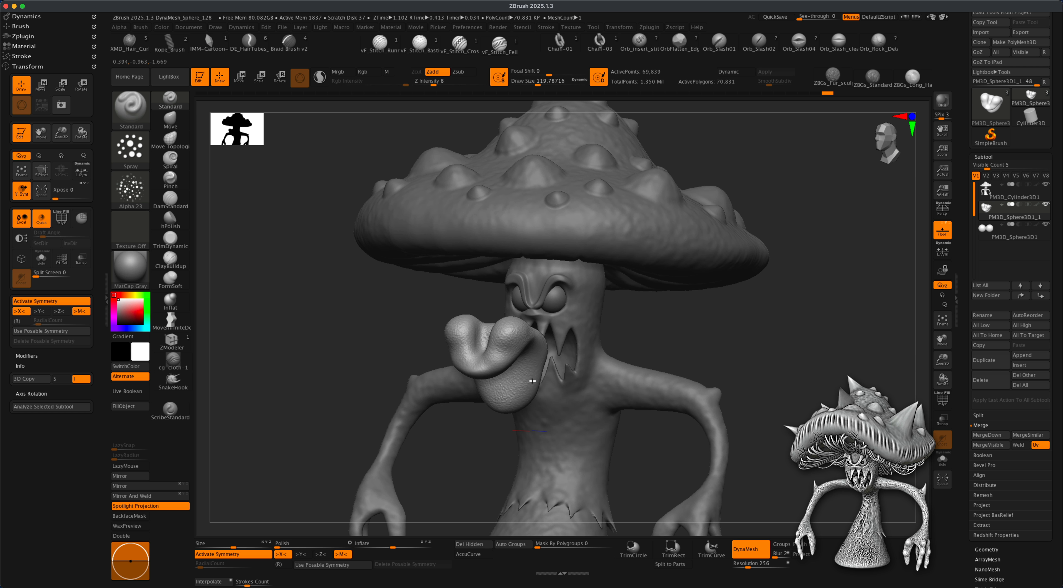
left_click_drag(478, 444, 531, 367)
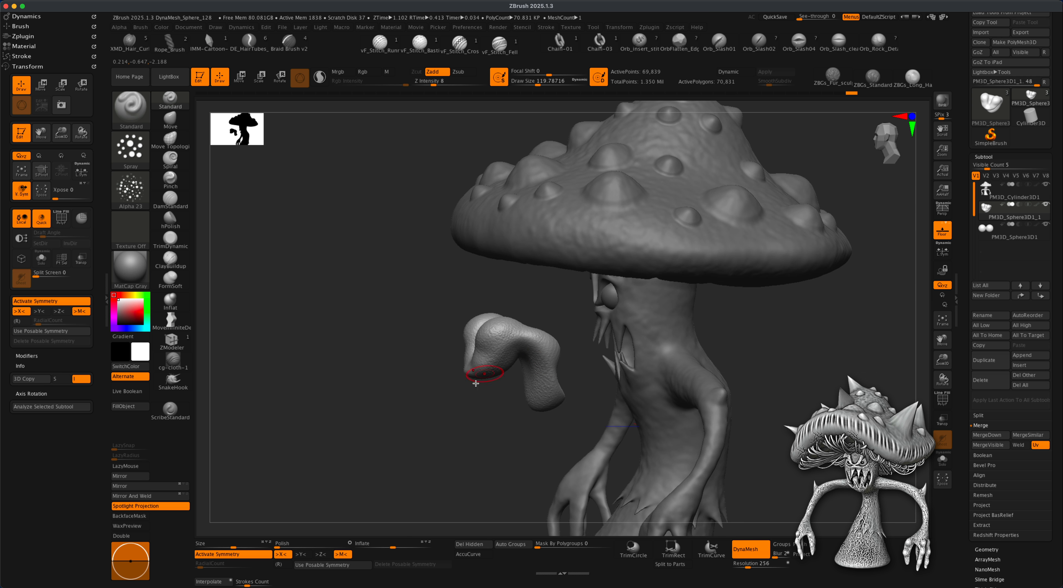
left_click_drag(447, 434, 491, 361)
left_click_drag(458, 437, 473, 453)
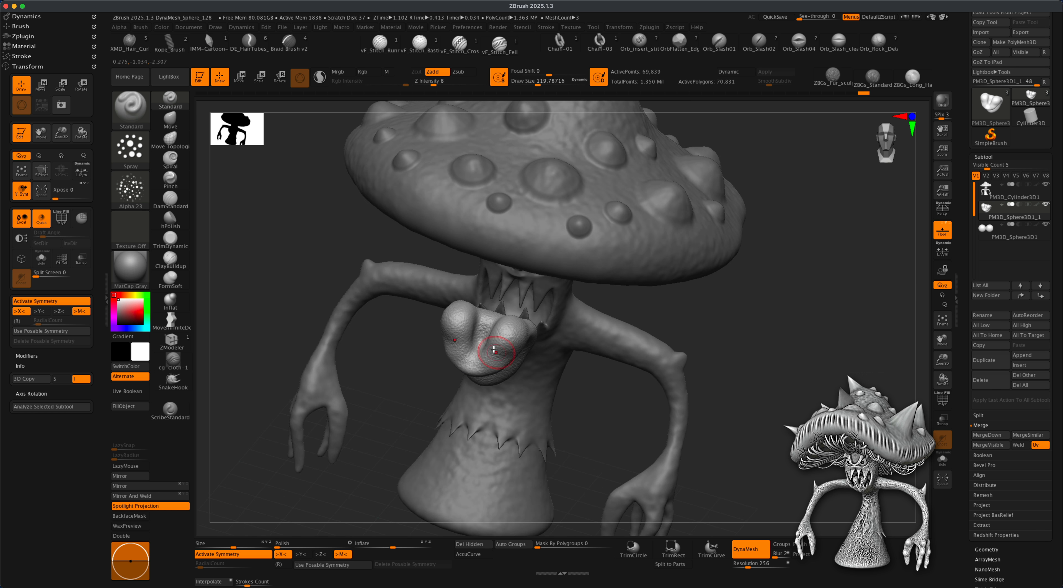
left_click_drag(411, 364, 420, 374, "alt")
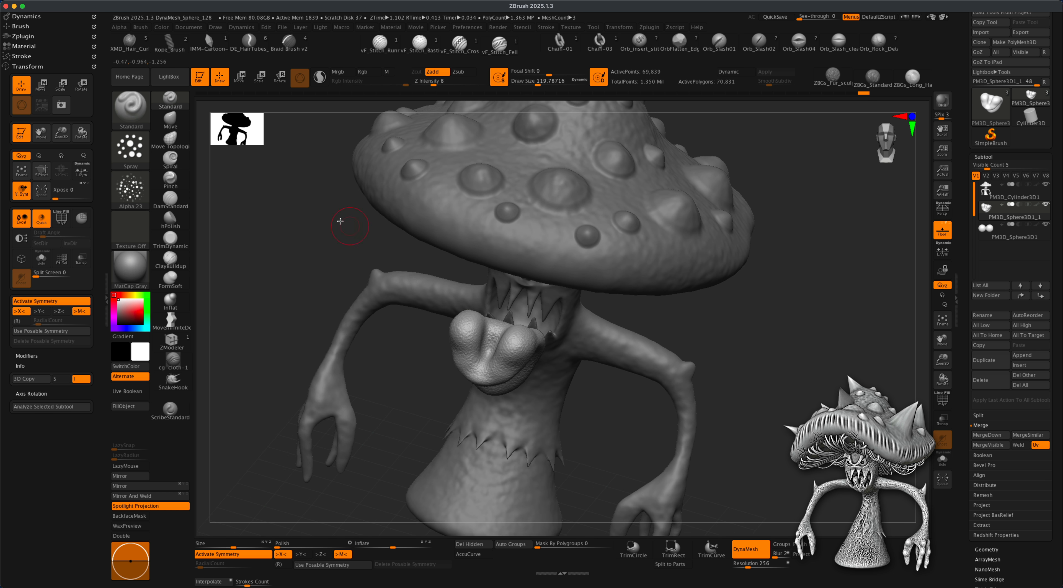
Set the Standard brush to the DragDot stroke with Z Intensity 70, undoing a trial dot on the tongue
left_click(131, 189)
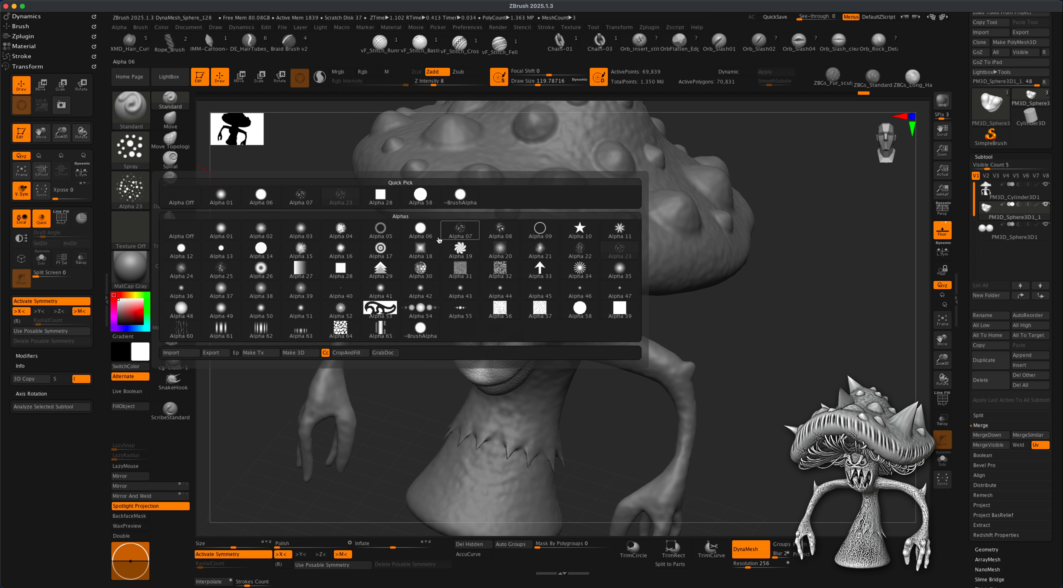
left_click(421, 229)
key("s")
left_click_drag(400, 367, 395, 367)
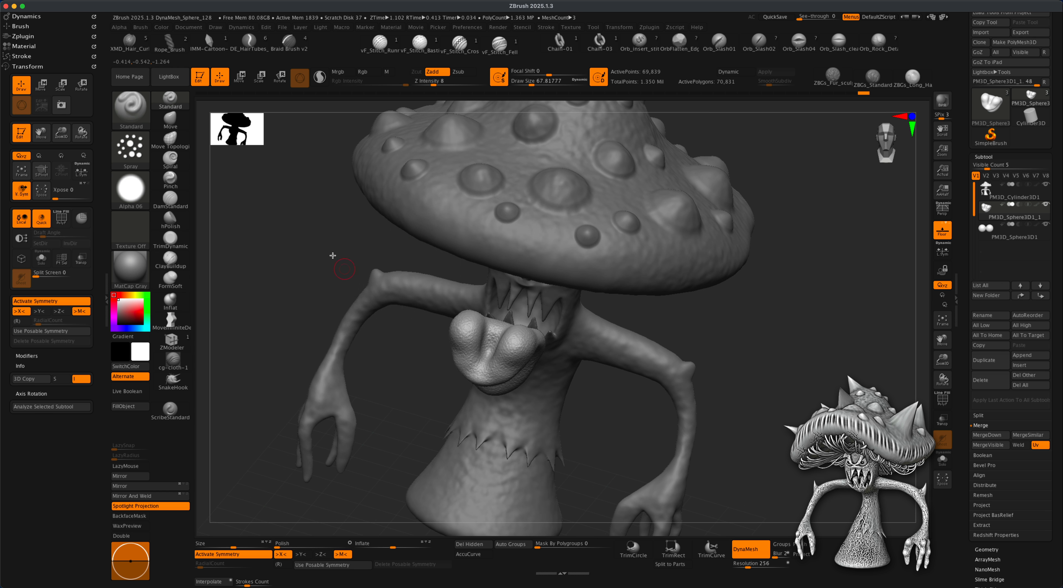
left_click(130, 149)
left_click(301, 159)
left_click_drag(492, 338, 509, 353)
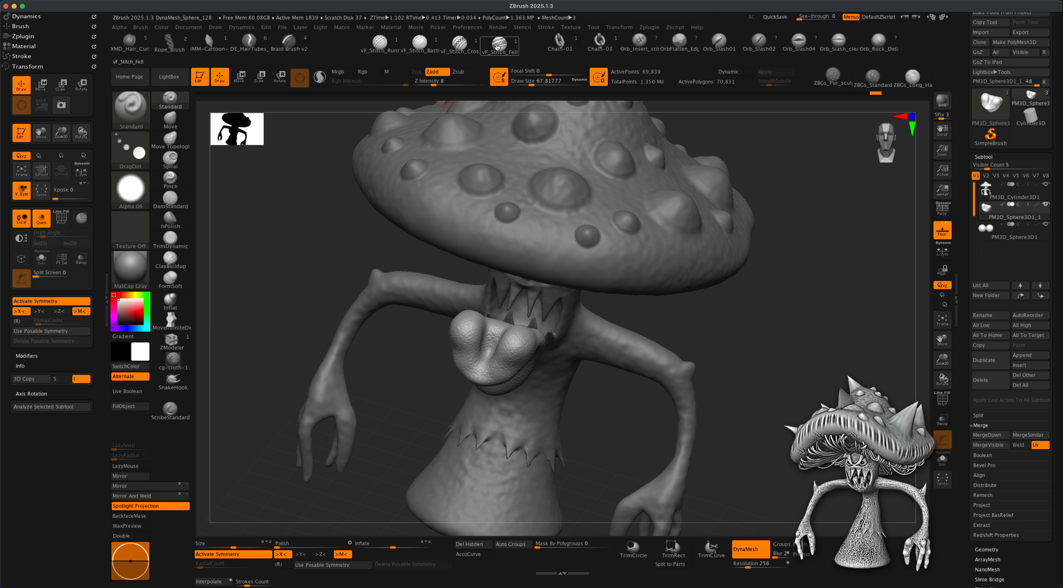
left_click_drag(436, 83, 463, 83)
left_click_drag(512, 341, 518, 345)
key("ctrl+z")
left_click_drag(467, 84, 473, 84)
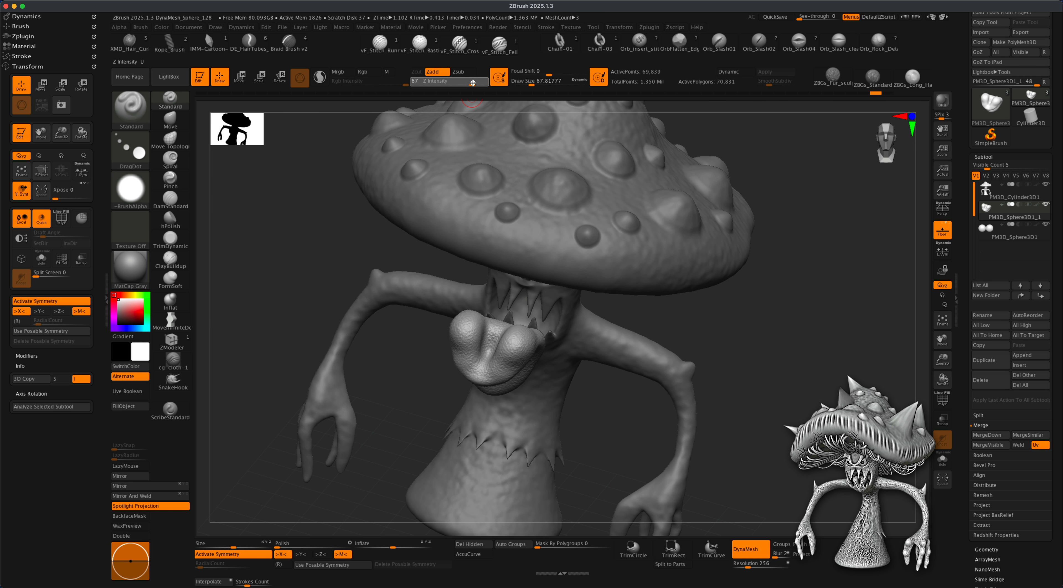
Place small round bumps on the tongue's lobes with symmetry off, reducing the Draw Size through about 39, 29 and 25
key("s")
left_click(517, 348)
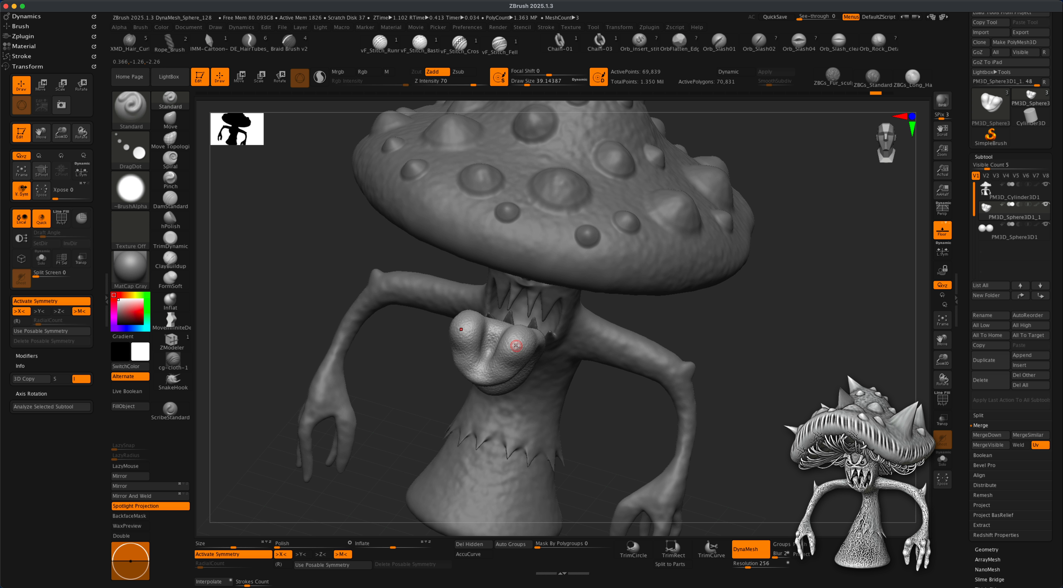
key("x")
left_click(501, 361)
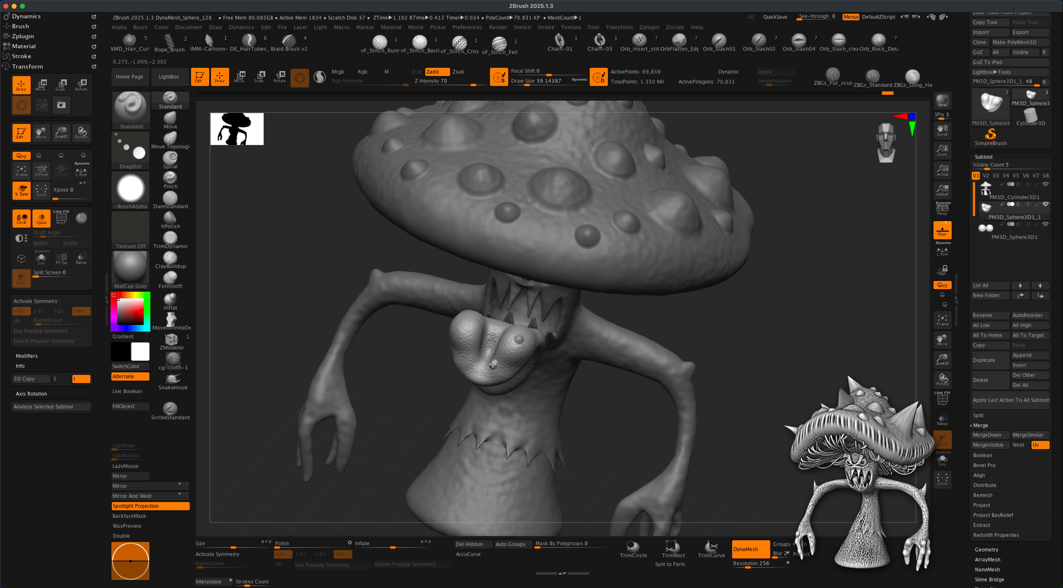
key("s")
left_click(496, 363)
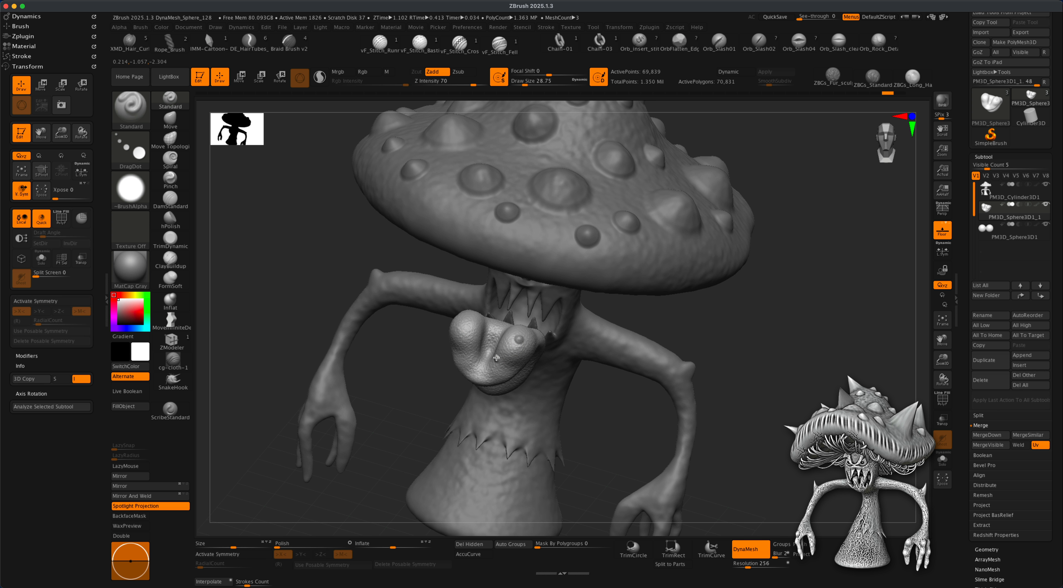
key("s")
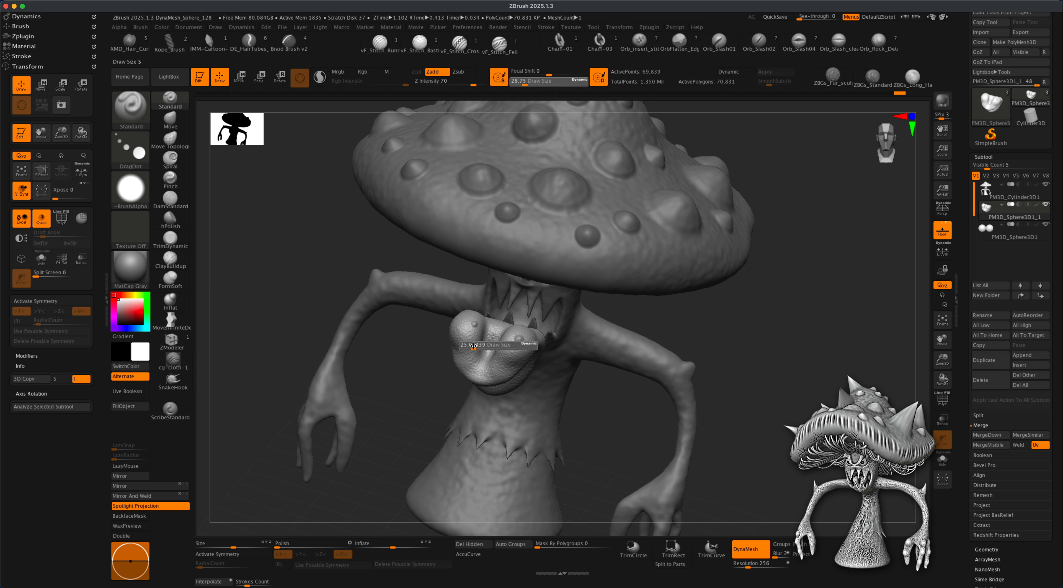
left_click(461, 345)
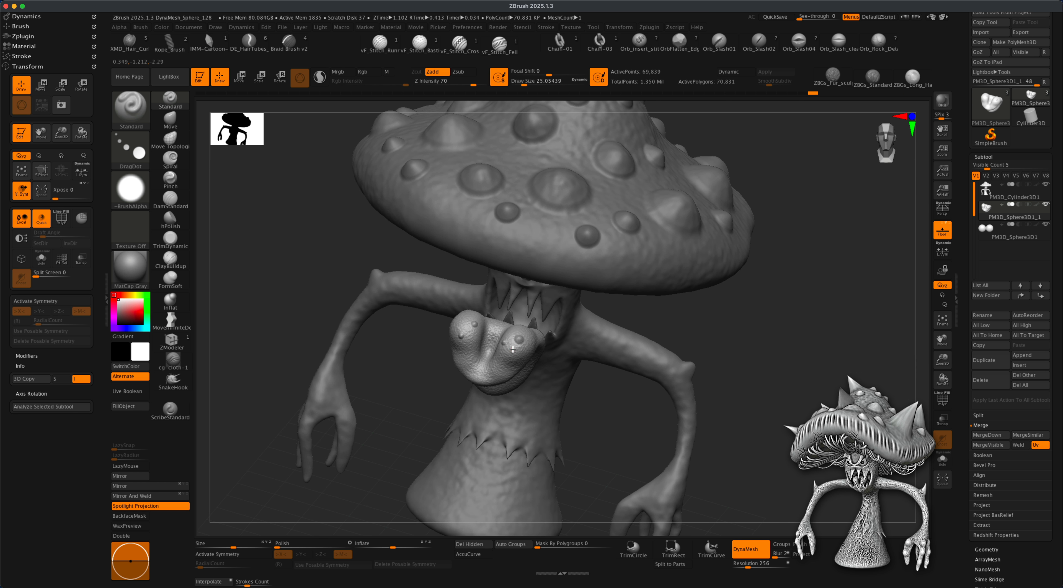
Scale the tongue down uniformly to about 0.57 with the transform gizmo
left_click_drag(711, 347, 628, 330)
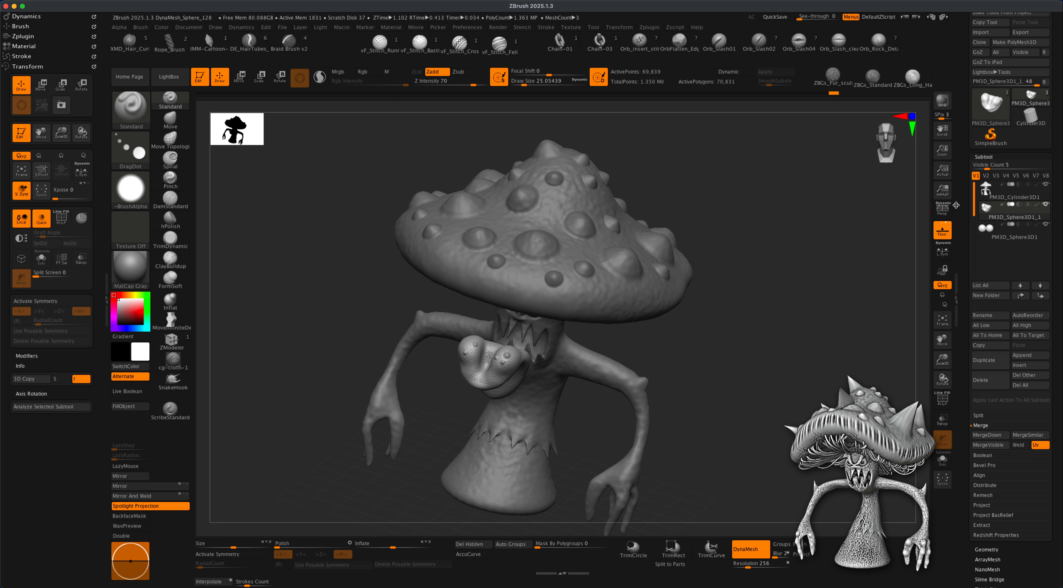
key("r")
key("w")
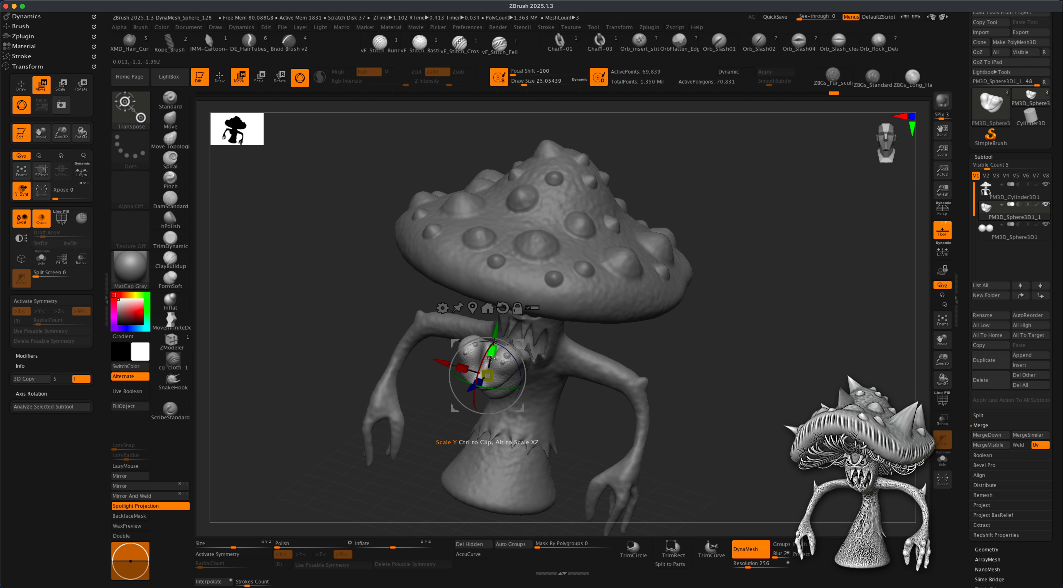
left_click_drag(495, 373, 478, 381)
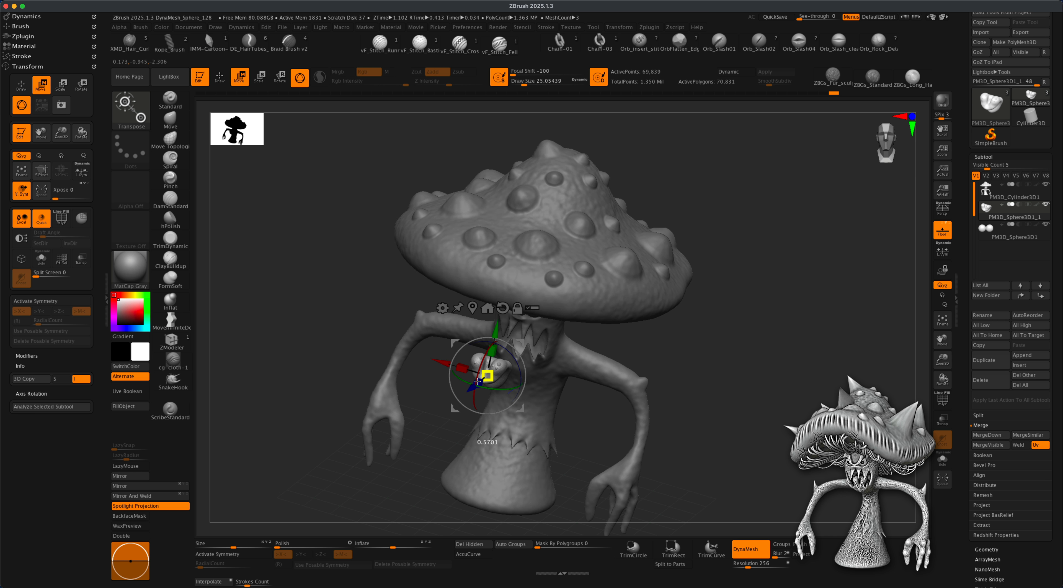
Move and tilt the tongue into the creature's open mouth and scale it down to about 0.8
left_click_drag(681, 336, 598, 332, "shift")
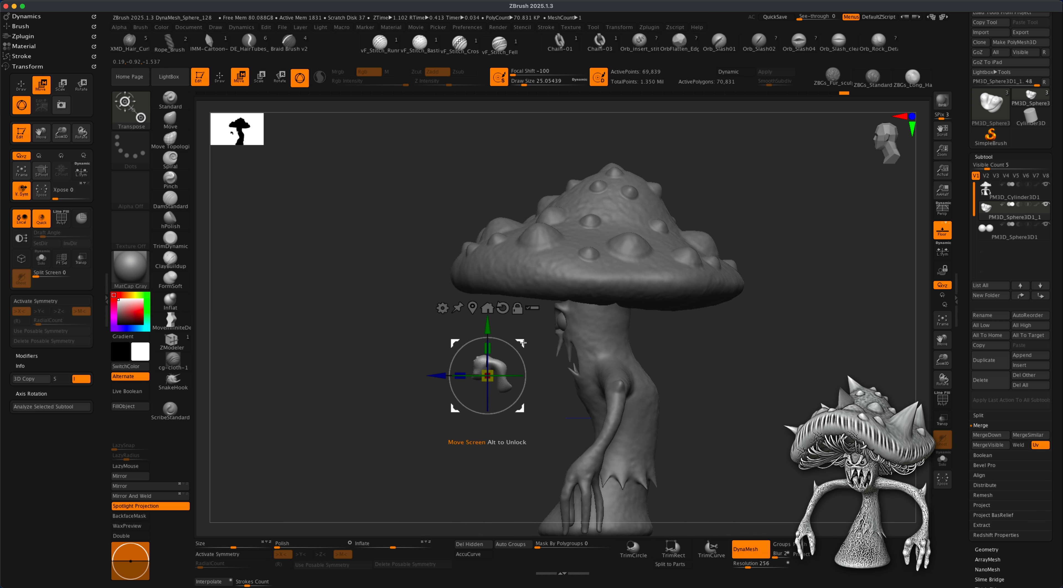
left_click_drag(521, 344, 611, 333)
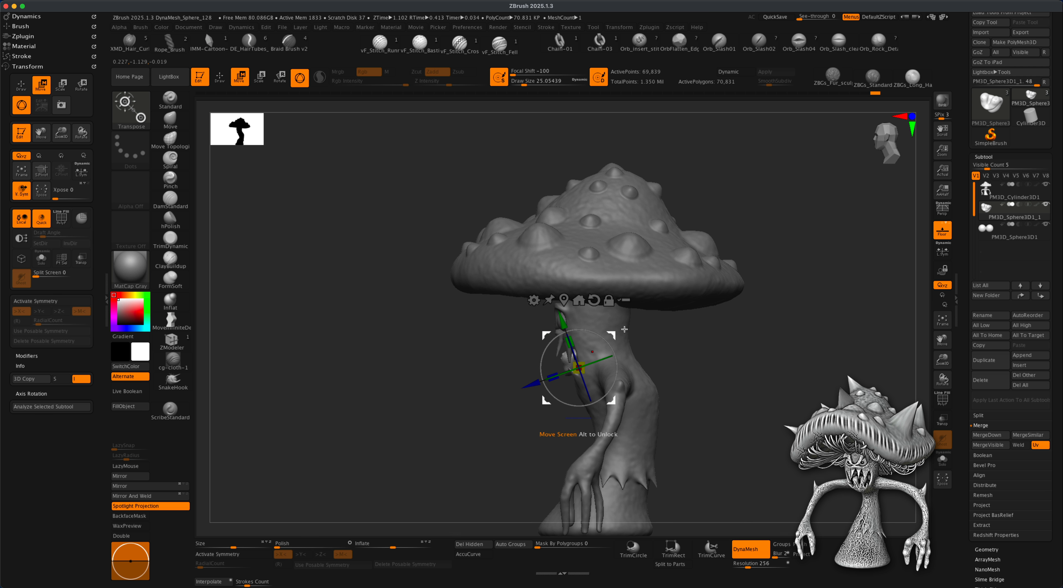
left_click_drag(704, 359, 653, 369)
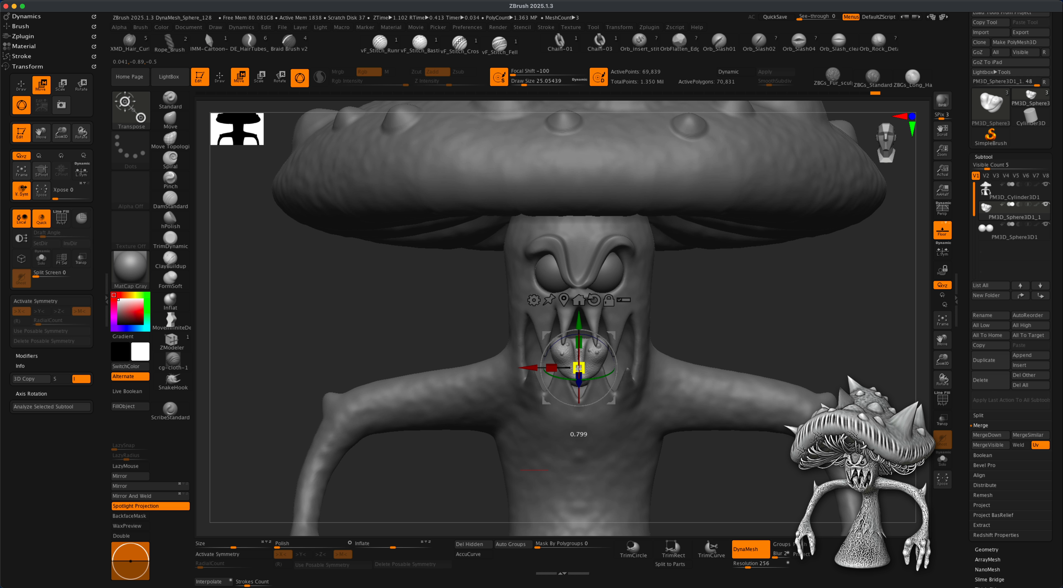
Fine-tune the tongue's depth and height so it sits behind the lower teeth
left_click_drag(709, 321, 689, 328)
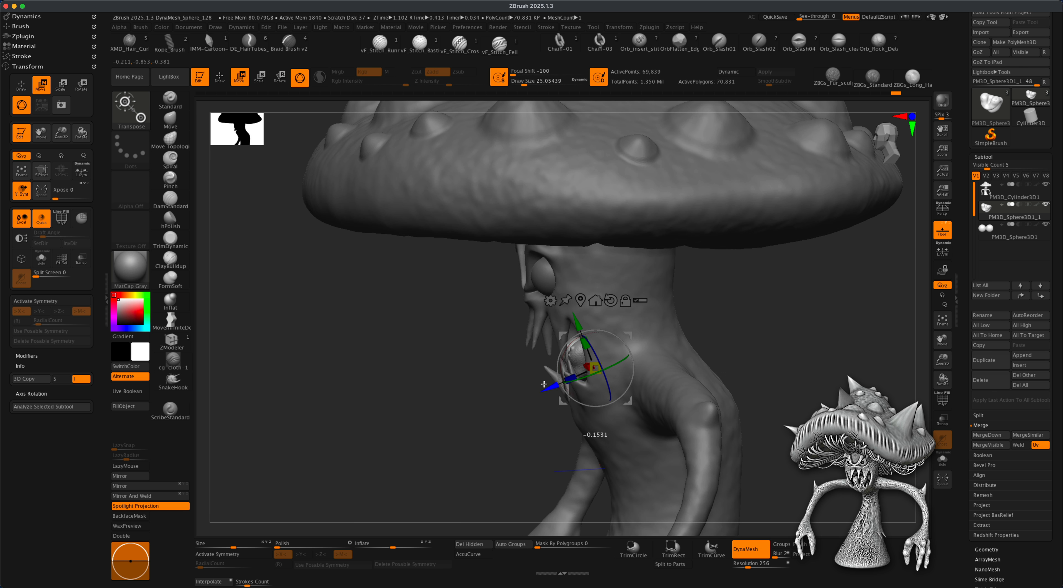
left_click_drag(513, 417, 602, 327)
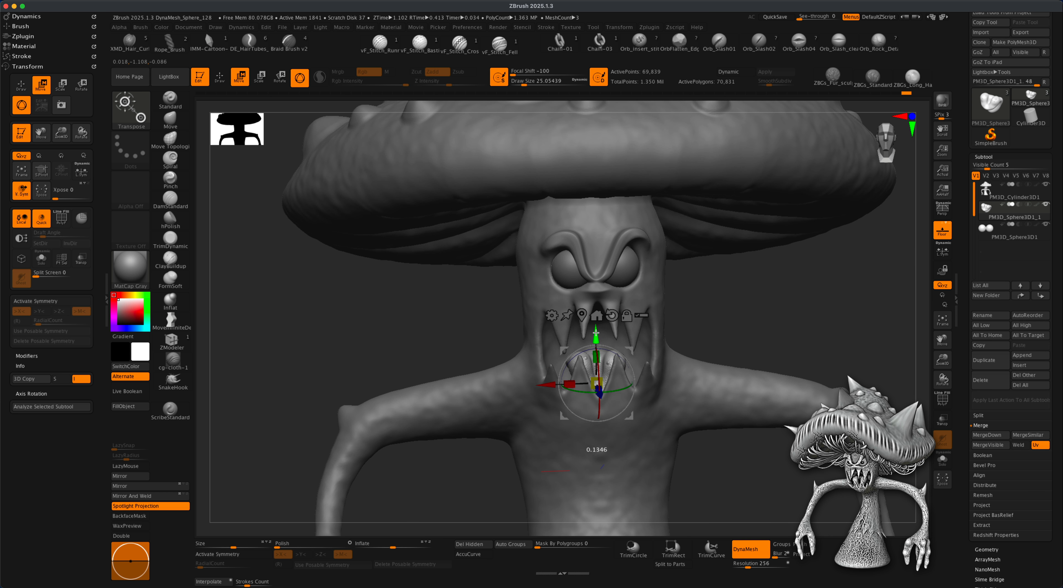
left_click_drag(734, 314, 708, 318)
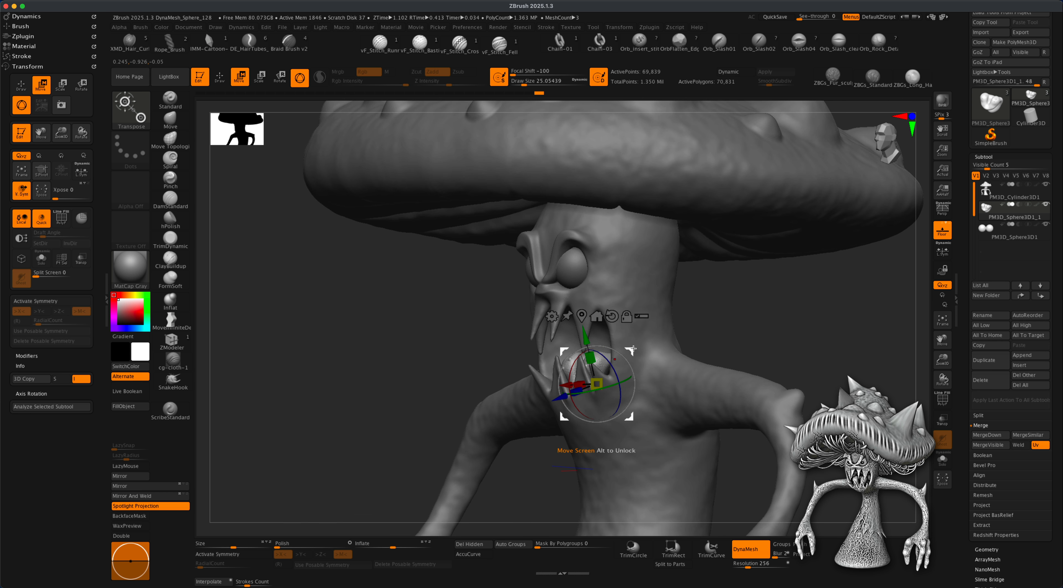
left_click_drag(584, 338, 585, 339)
left_click_drag(721, 318, 780, 271)
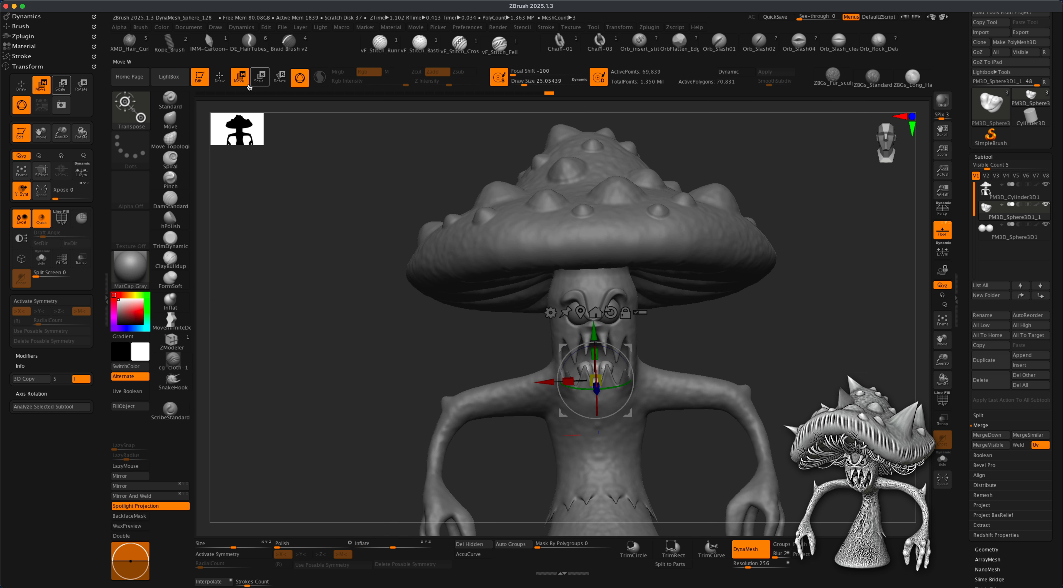
Return to Draw mode and turn on perspective display for the whole creature
left_click(220, 78)
mouse_move(355, 377)
left_mouse_down("alt")
mouse_move(337, 342)
mouse_move(308, 342)
mouse_move(367, 370)
left_mouse_up("alt")
mouse_move(709, 357)
left_mouse_down("alt")
mouse_move(731, 363)
mouse_move(727, 355)
left_mouse_up("alt")
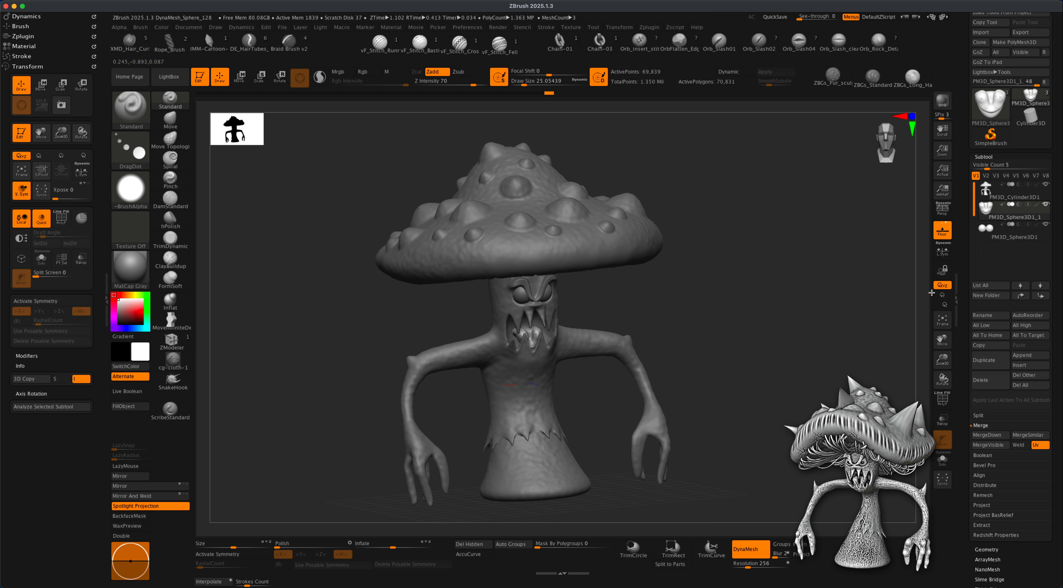
left_click(943, 210)
left_click_drag(793, 324, 736, 330, "alt")
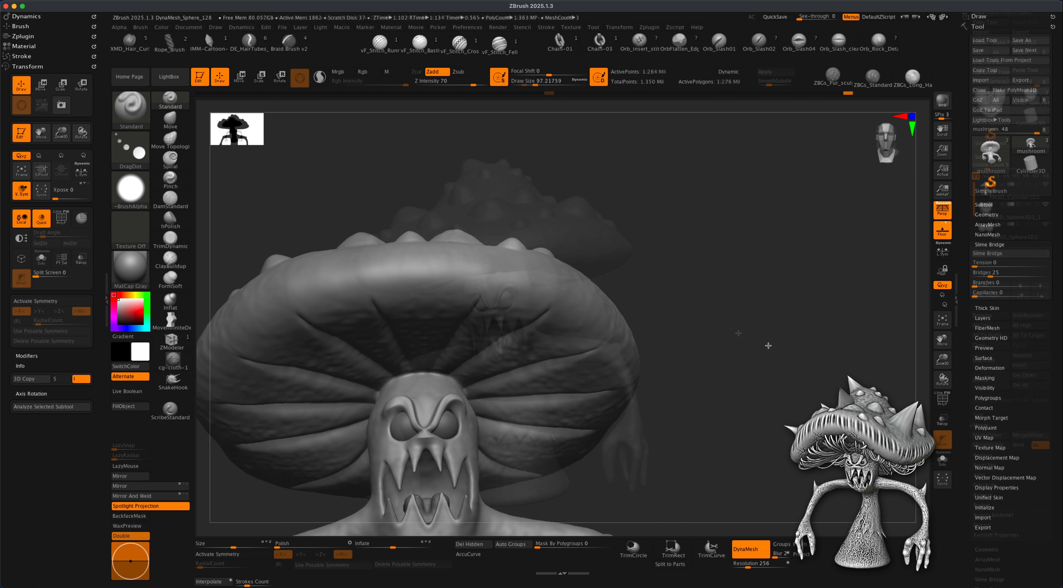
Mask a small patch on top of the head and a wider one on the cap's underside, at Draw Size about 65
left_click_drag(767, 349, 793, 336)
key("s")
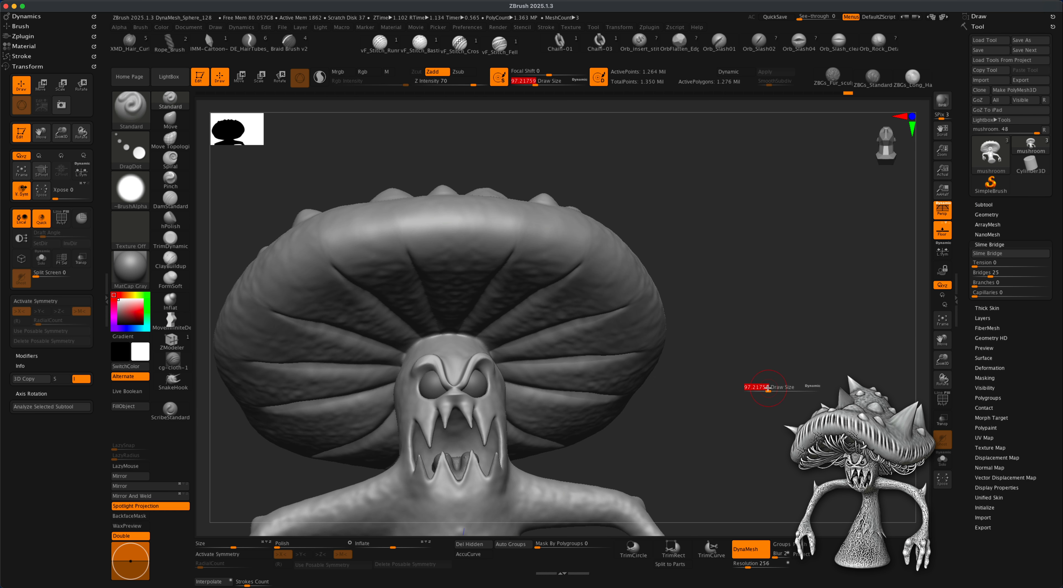
left_click_drag(768, 388, 764, 388)
key("ctrl")
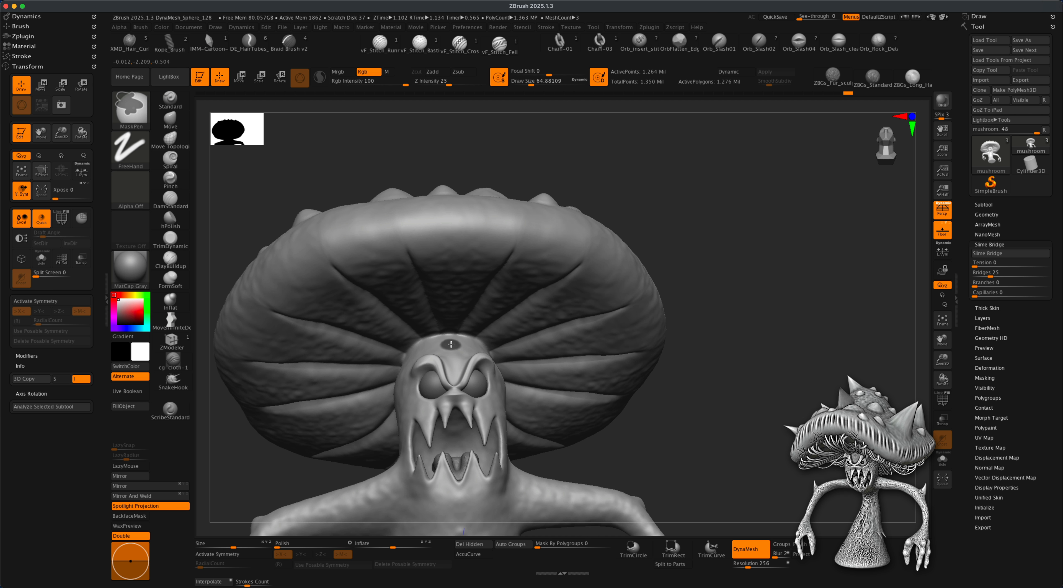
left_click_drag(750, 351, 753, 327)
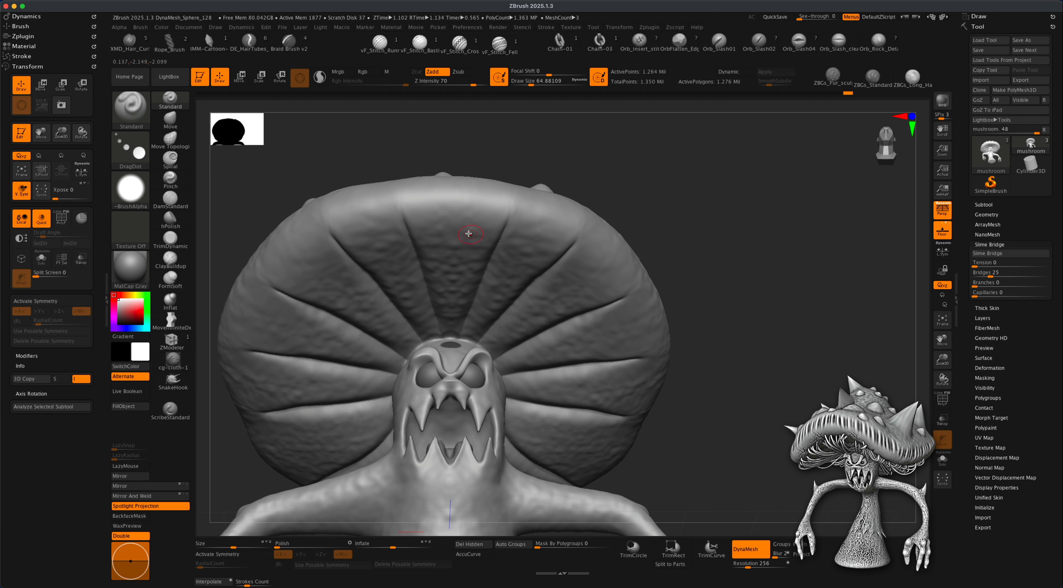
key("ctrl")
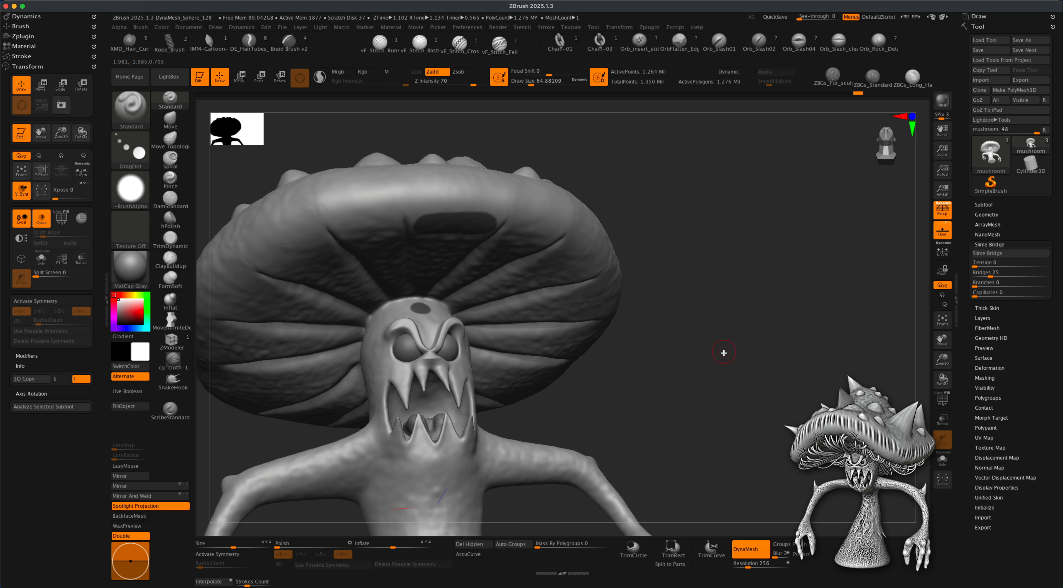
left_click_drag(725, 356, 854, 357)
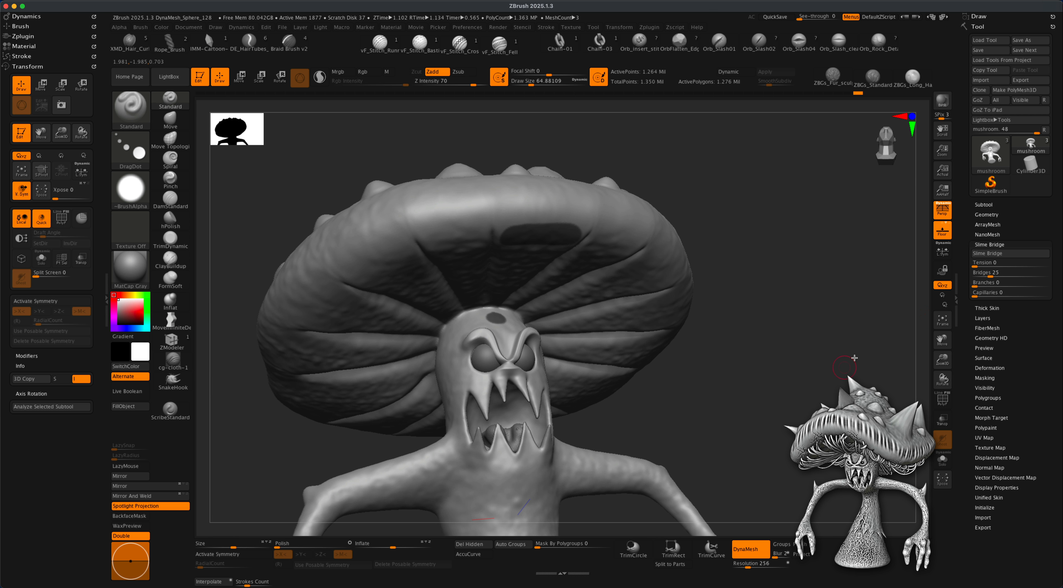
left_click(990, 244)
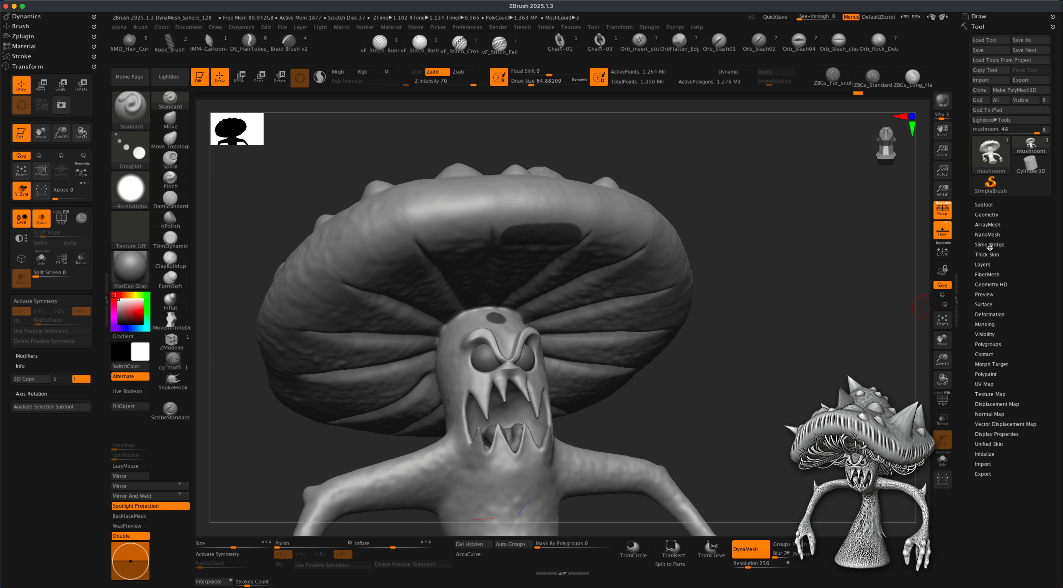
Generate Slime Bridge strands between the masked head and cap patches with Bridges set to 15
left_click(991, 245)
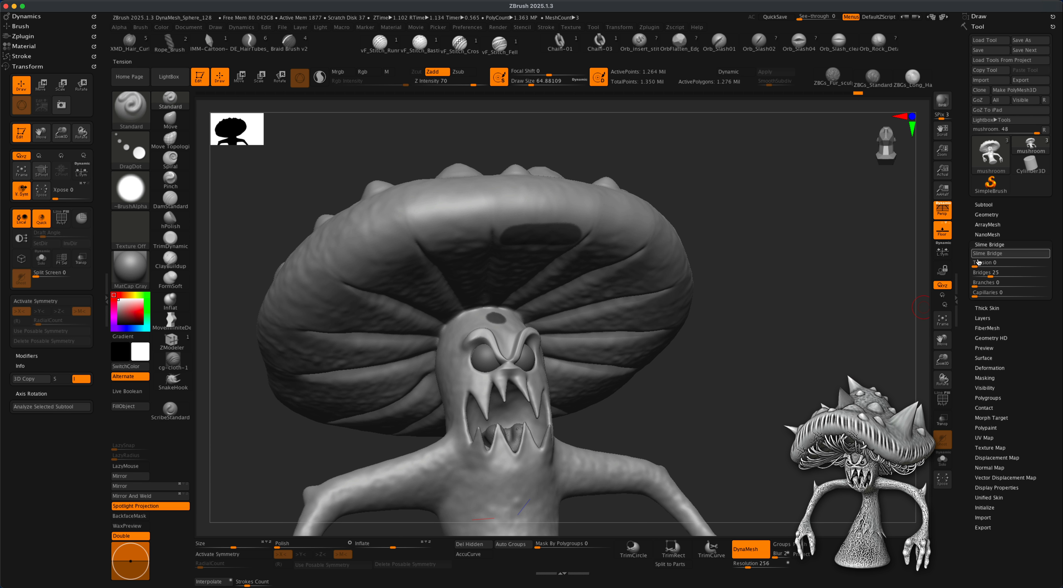
left_click(978, 264)
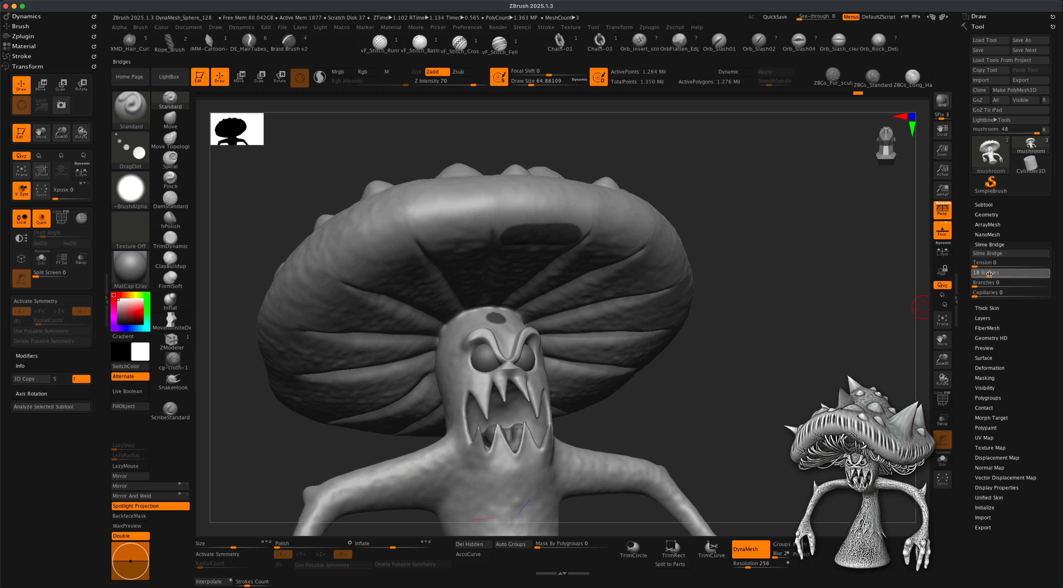
left_click(988, 273)
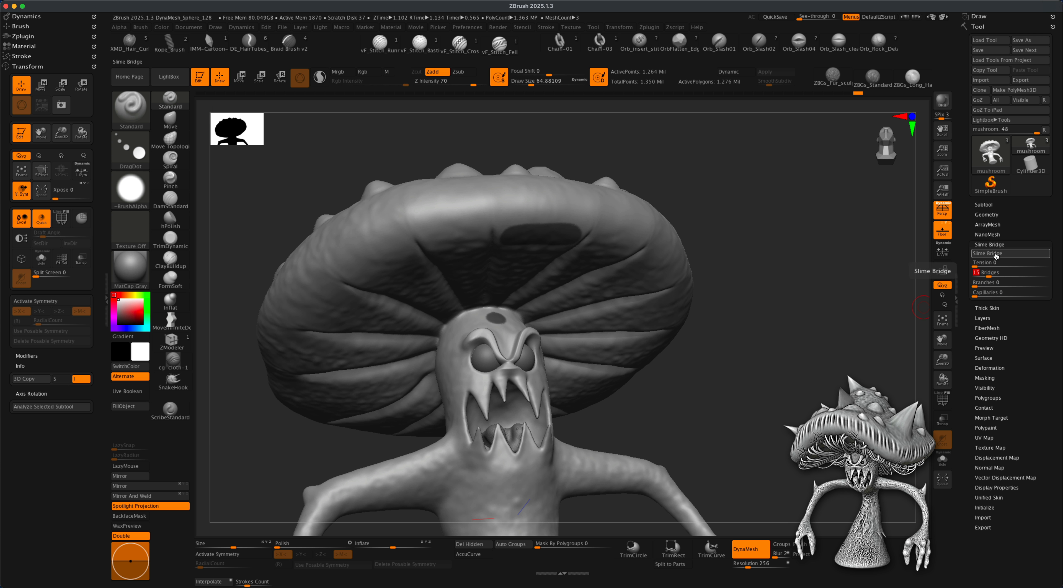
mouse_move(784, 298)
left_mouse_down()
mouse_move(790, 351)
mouse_move(774, 341)
mouse_move(762, 349)
mouse_move(817, 357)
mouse_move(800, 372)
mouse_move(769, 346)
mouse_move(783, 336)
mouse_move(804, 336)
mouse_move(776, 375)
mouse_move(743, 382)
left_mouse_up()
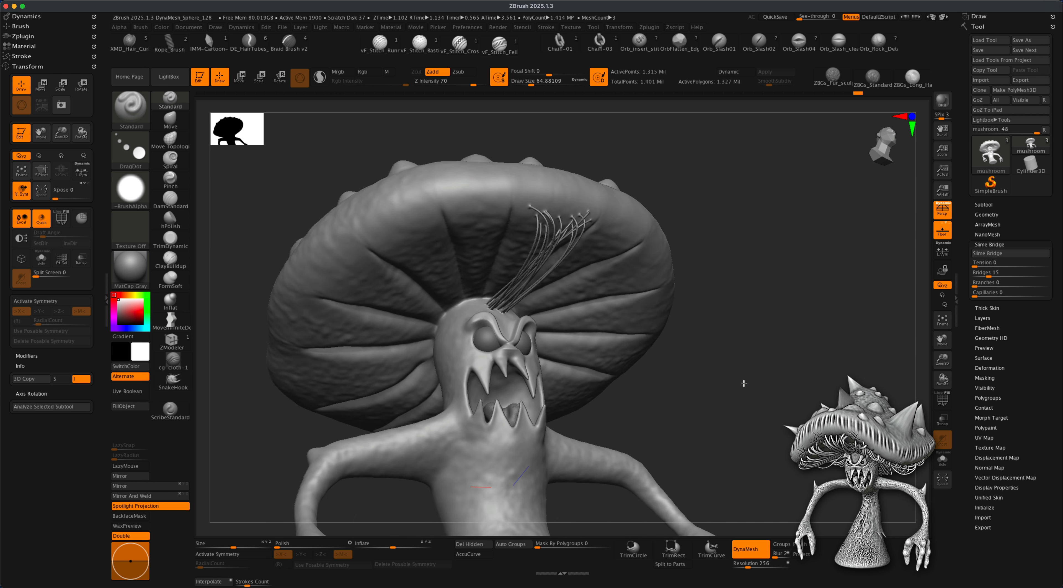
Mask more pairs of patches around the head and the cap's underside and bridge each pair with Slime Bridge strands
key("ctrl")
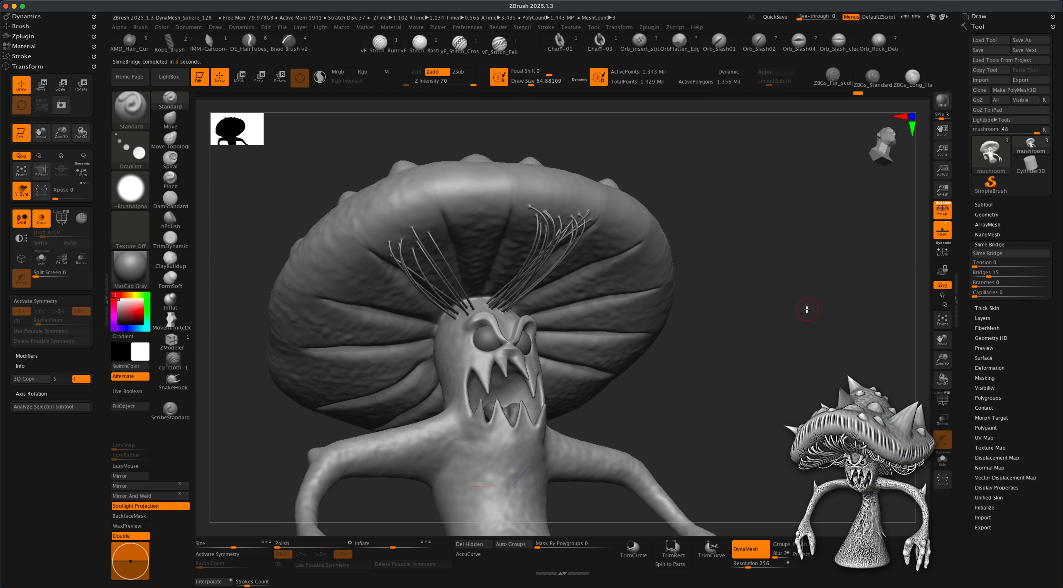
left_click_drag(812, 368, 835, 323)
left_click(486, 366, "ctrl")
left_click(1010, 253)
left_click_drag(440, 448, 619, 442, "ctrl")
left_click(1011, 253)
mouse_move(862, 322)
left_mouse_down()
mouse_move(763, 391)
mouse_move(792, 384)
mouse_move(746, 211)
left_mouse_up()
left_click_drag(486, 298, 513, 298, "ctrl")
left_click(1010, 253)
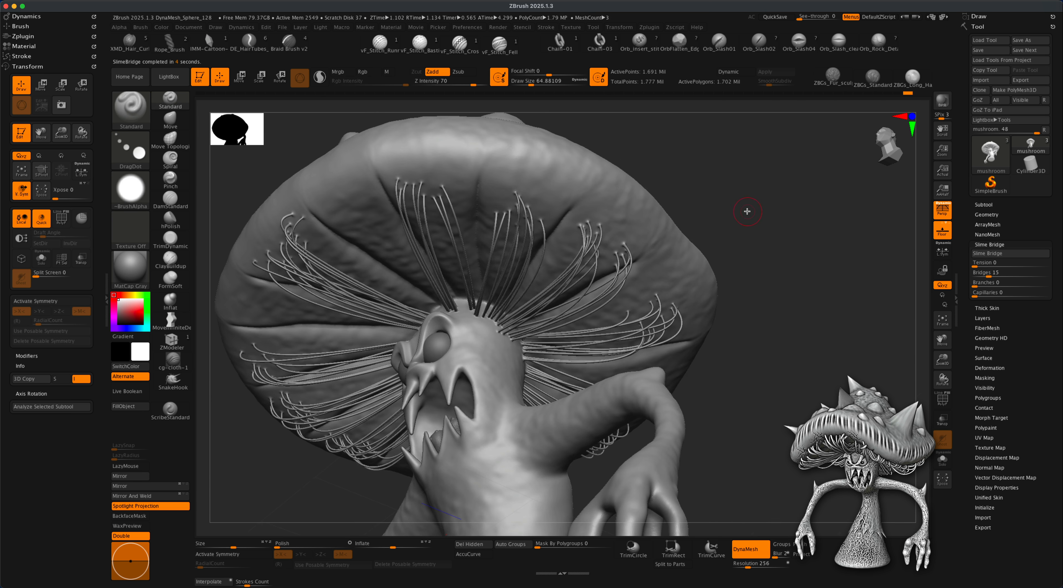
Mask patches on the head and cap's underside at the remaining front gap and fill it with Slime Bridge strands
mouse_move(745, 212)
left_mouse_down()
mouse_move(769, 422)
mouse_move(759, 379)
mouse_move(774, 357)
mouse_move(733, 318)
left_mouse_up()
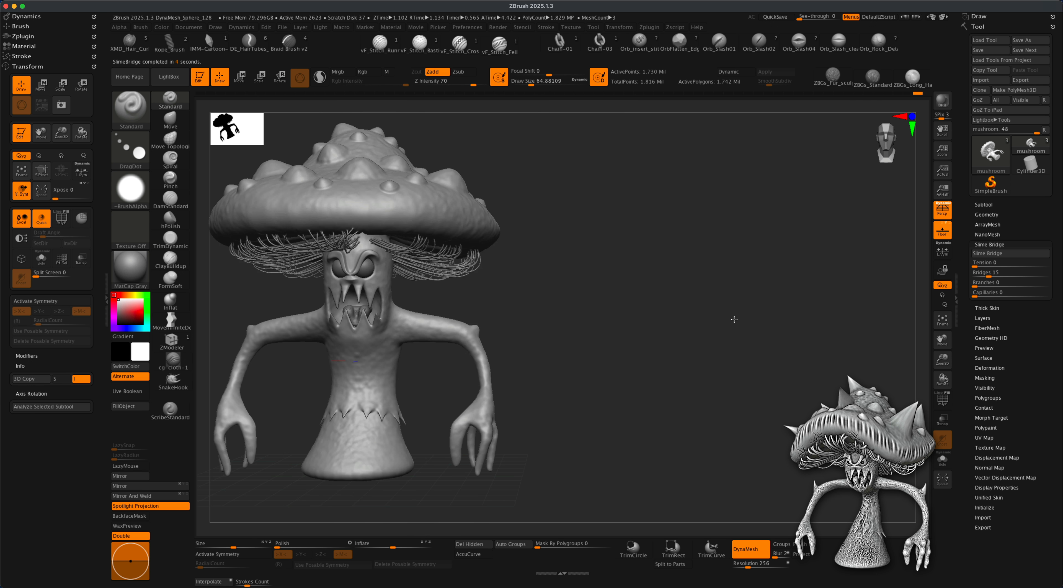
mouse_move(655, 318)
left_mouse_down("alt")
mouse_move(804, 318)
mouse_move(812, 294)
mouse_move(817, 356)
left_mouse_up("alt")
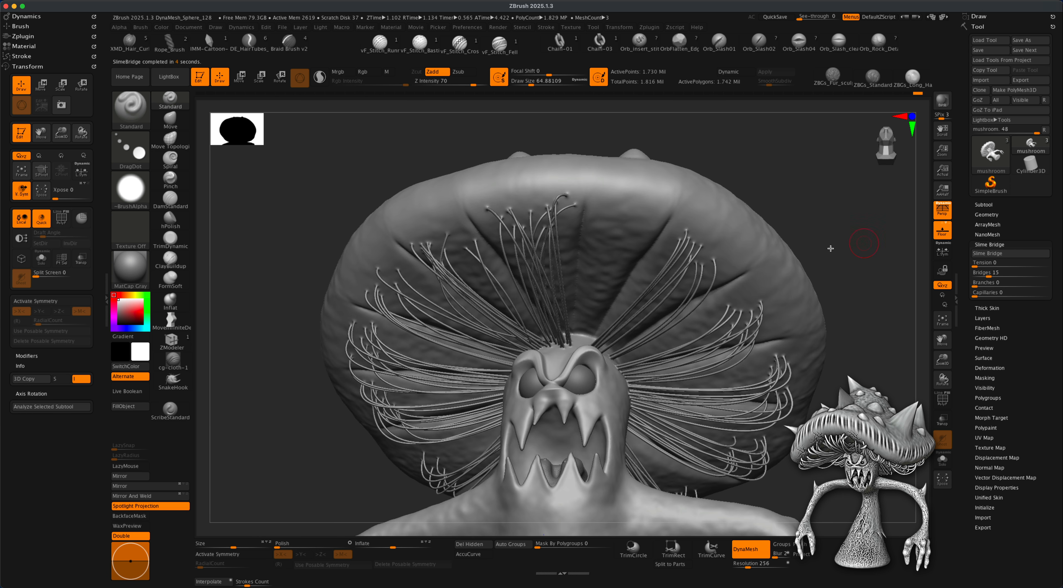
mouse_move(831, 249)
left_mouse_down("alt")
mouse_move(775, 257)
mouse_move(806, 298)
left_mouse_up("alt")
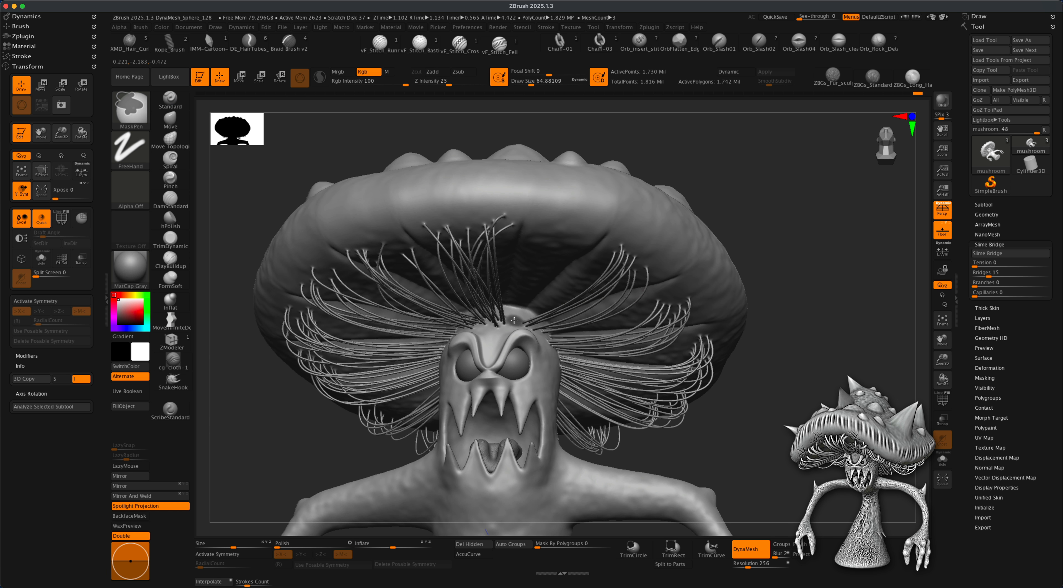
left_click_drag(789, 226, 787, 159)
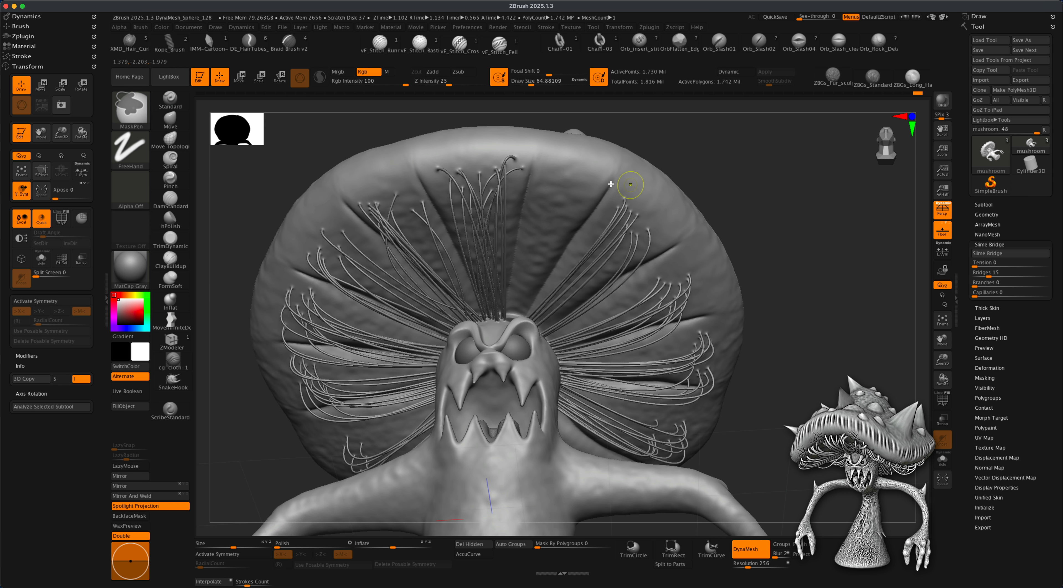
mouse_move(557, 183)
left_mouse_down("ctrl")
mouse_move(565, 188)
mouse_move(541, 185)
mouse_move(576, 191)
left_mouse_up("ctrl")
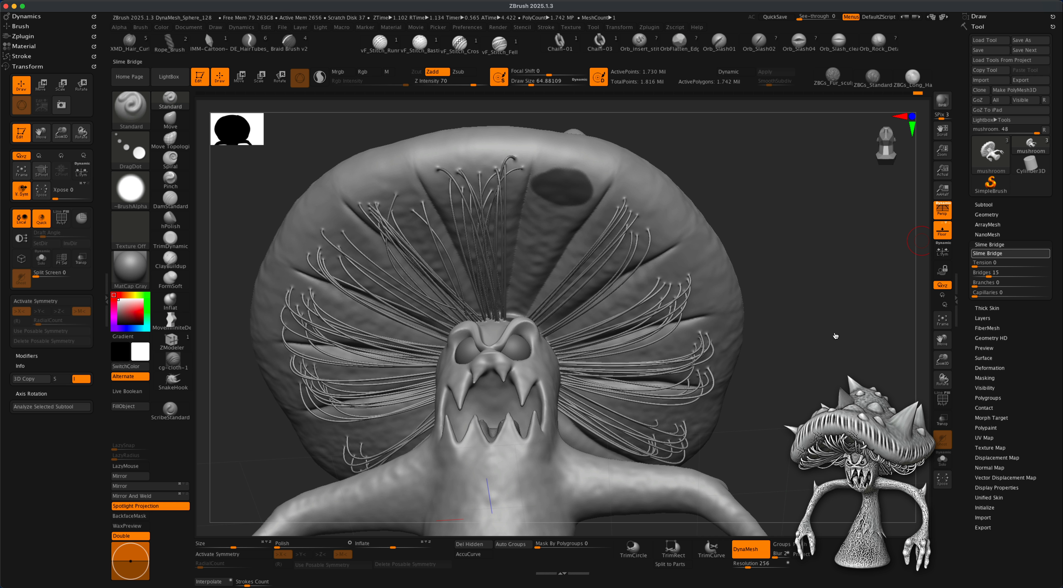
left_click_drag(749, 331, 608, 278)
left_click_drag(747, 312, 809, 398)
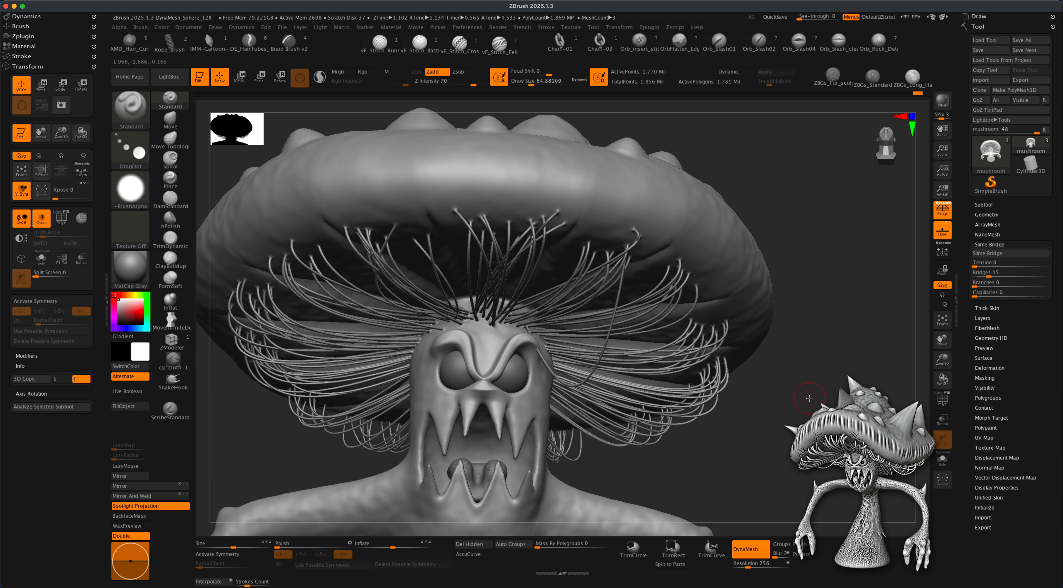
Check the polygroup colours of the cap, body and strands using the PolyFrame display
left_click(945, 400)
left_click_drag(820, 351, 780, 364)
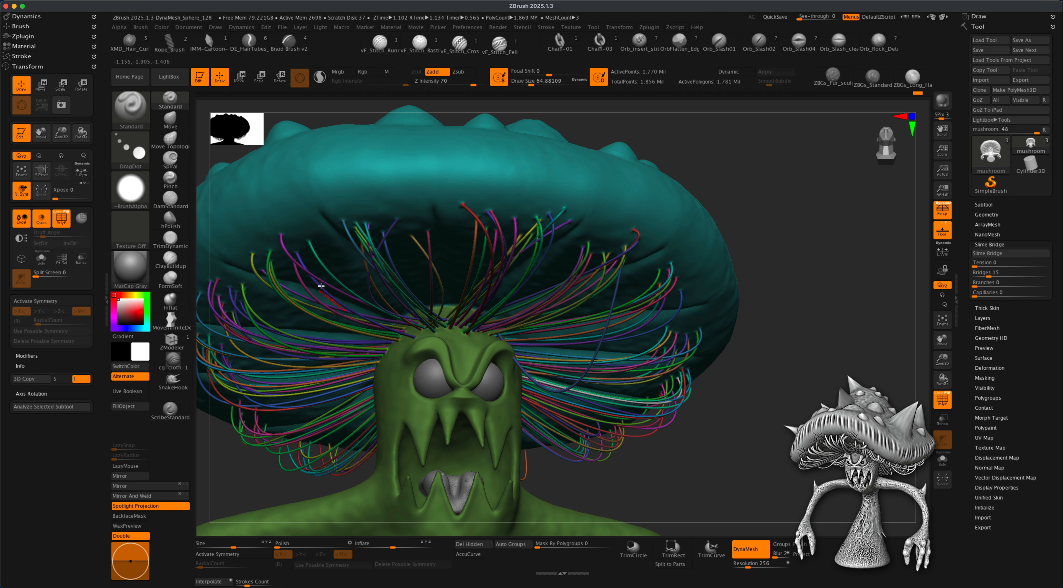
left_click_drag(827, 408, 764, 354)
left_click(946, 400)
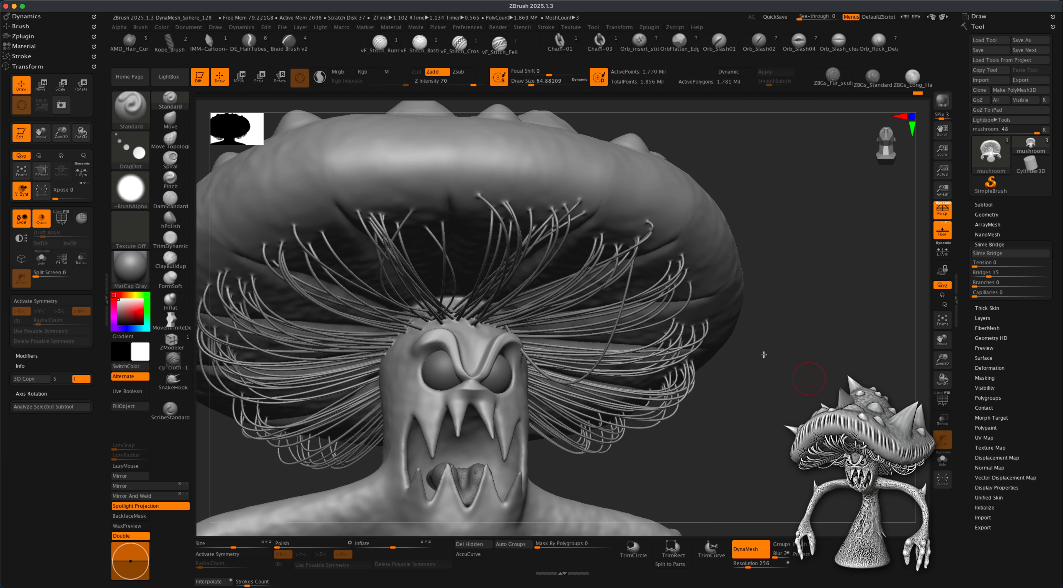
Move stray strands under the cap using the Move brush at Draw Size about 517 and Mask By Polygroups 100
left_click(170, 119)
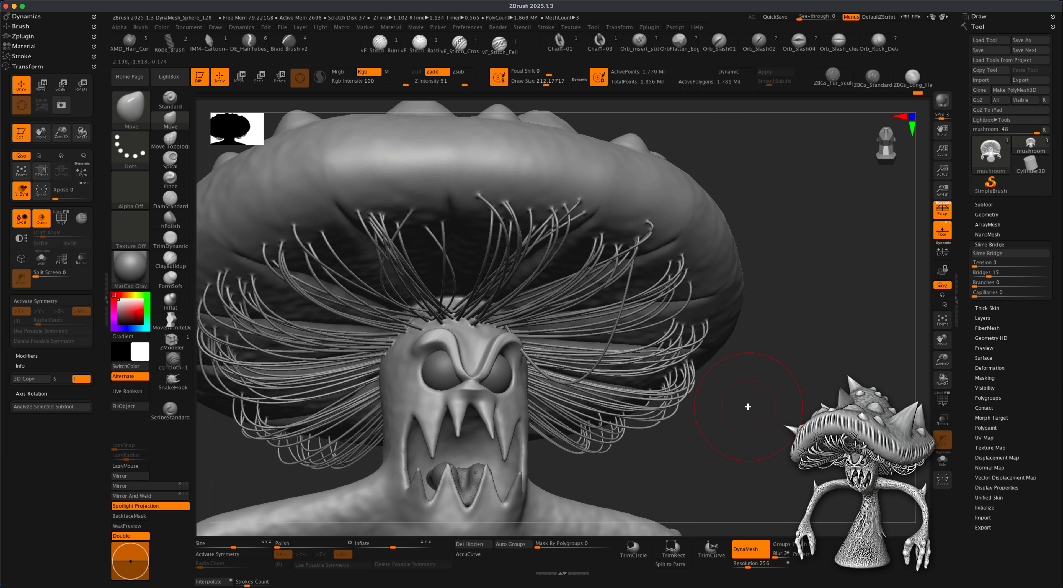
key("s")
left_click_drag(767, 407, 768, 407)
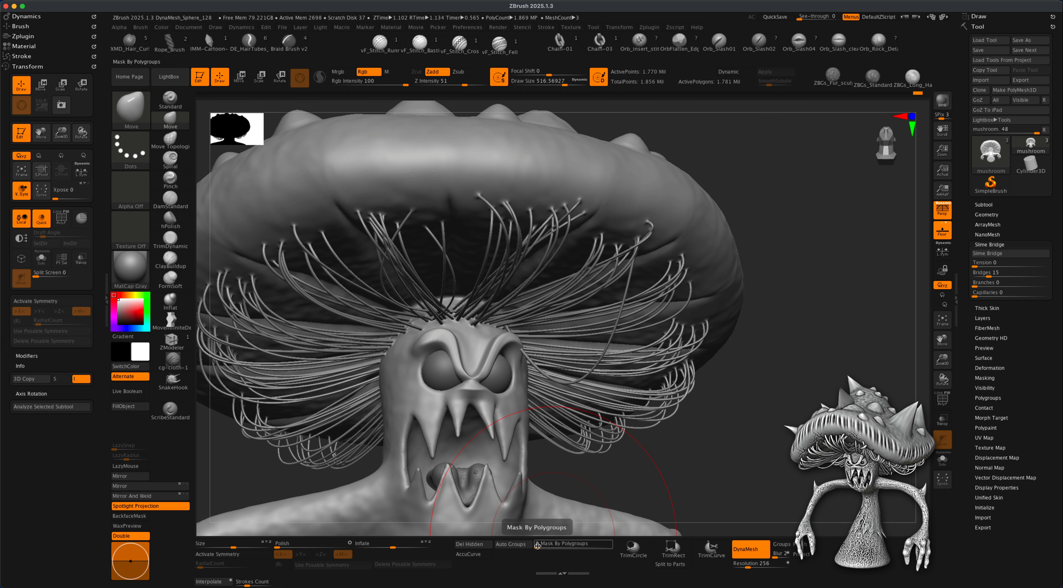
left_click(614, 545)
left_click_drag(632, 491, 683, 461)
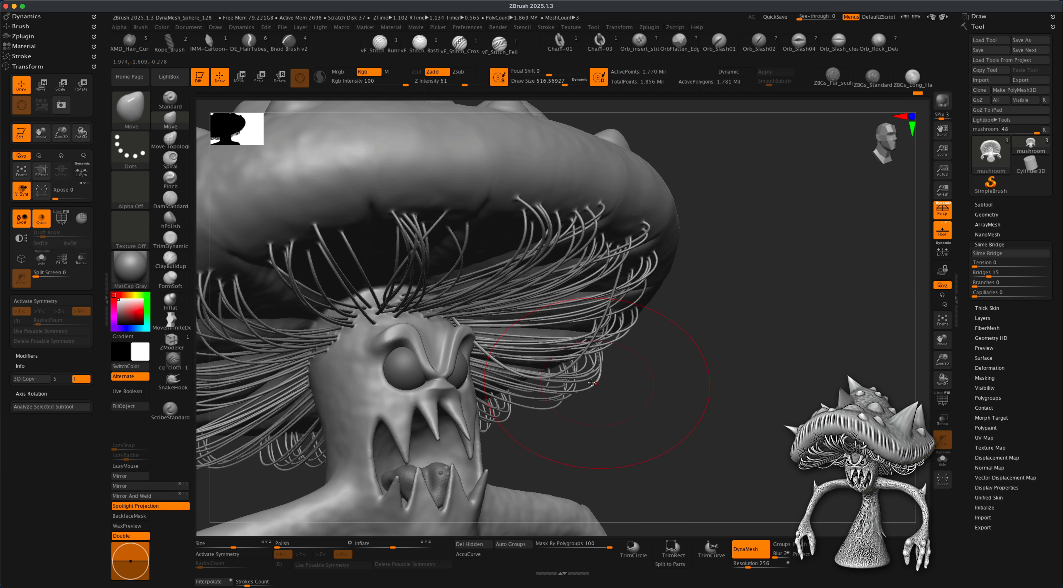
left_click_drag(567, 370, 557, 353)
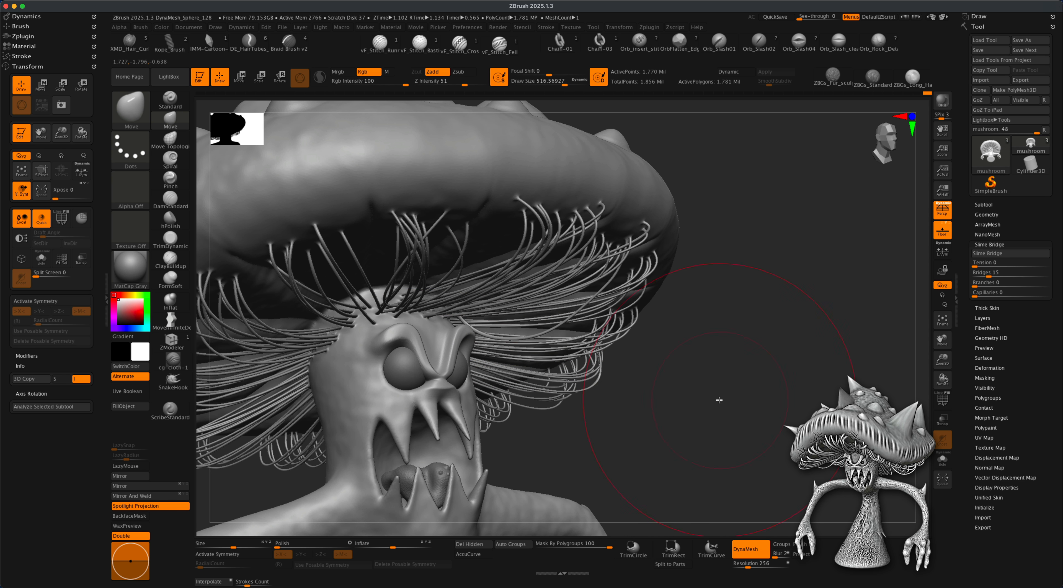
Adjust more strands on both sides of the head with the Move brush, reducing Draw Size to about 344
left_click_drag(719, 400, 590, 436)
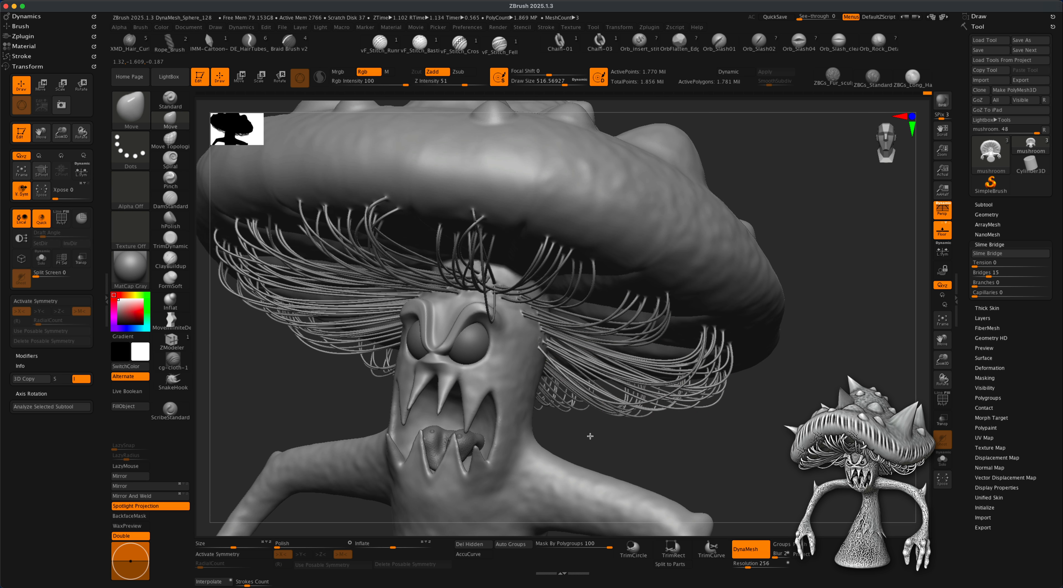
left_click_drag(538, 354, 550, 356)
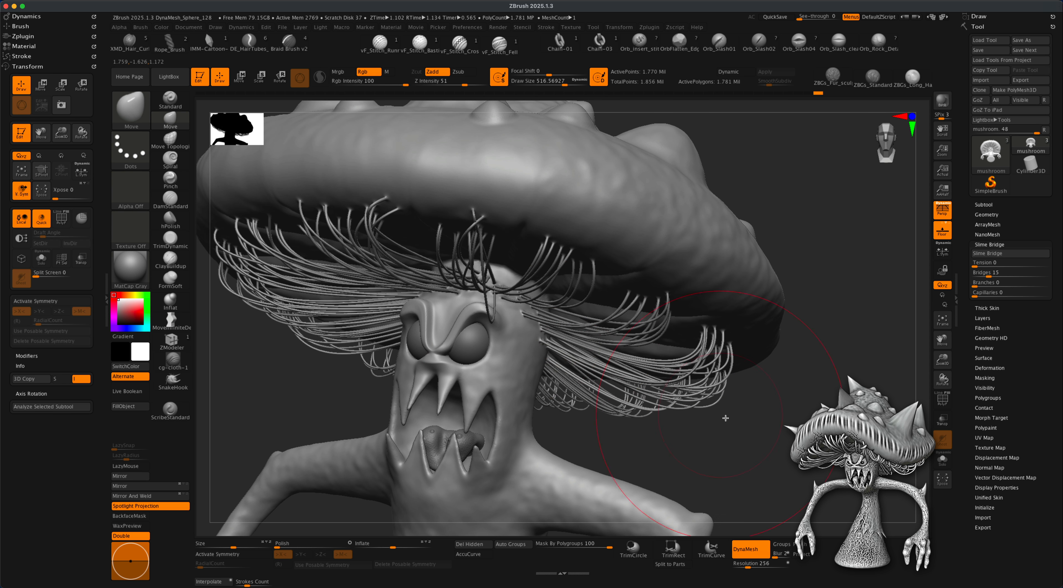
key("s")
left_click_drag(753, 438, 745, 452)
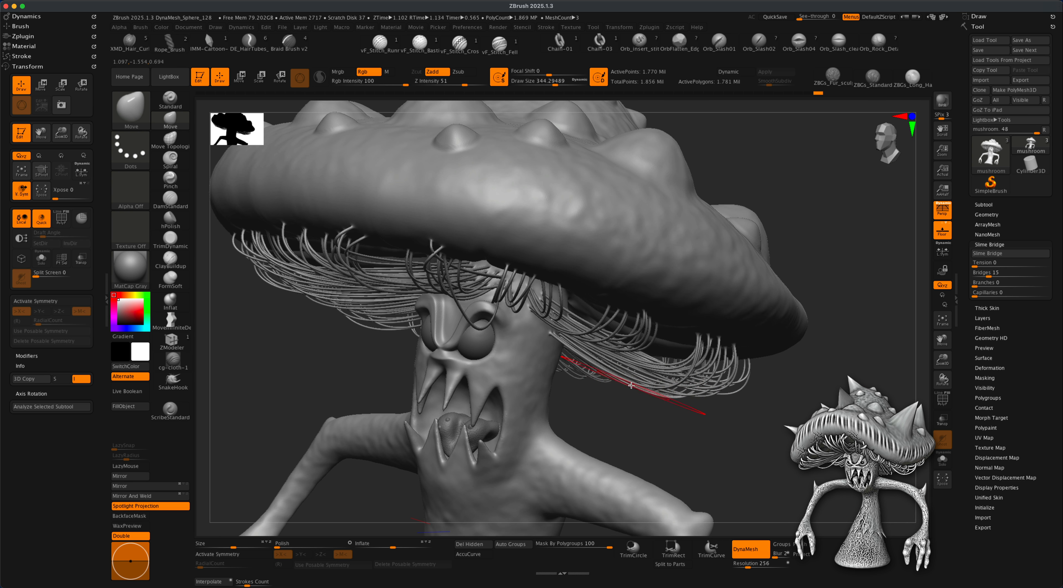
left_click_drag(612, 441, 769, 406)
mouse_move(282, 348)
left_mouse_down()
mouse_move(266, 361)
mouse_move(276, 348)
mouse_move(295, 363)
mouse_move(277, 354)
left_mouse_up()
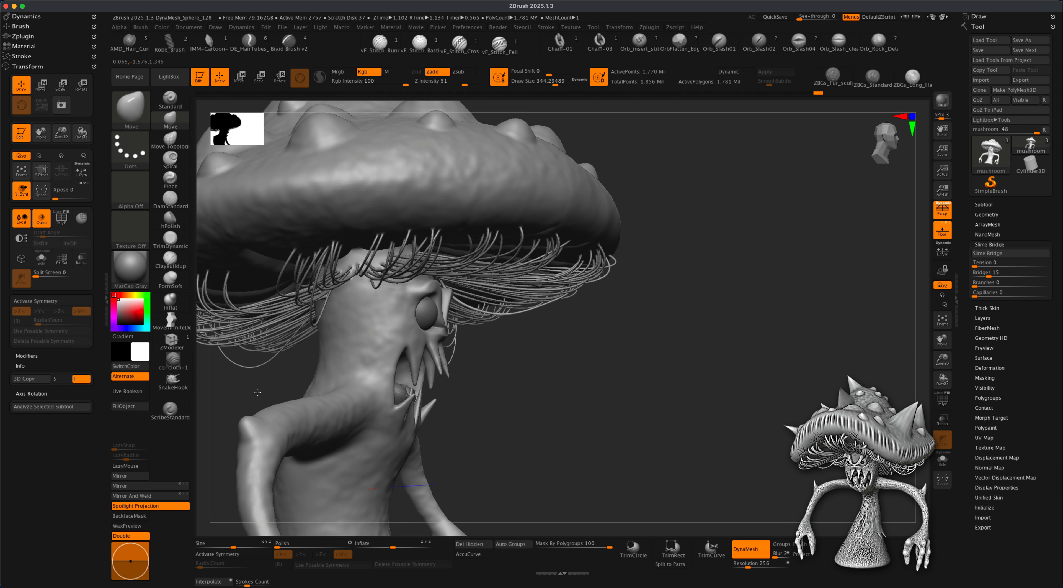
Set Mask By Polygroups to 0
left_click_drag(258, 392, 599, 402)
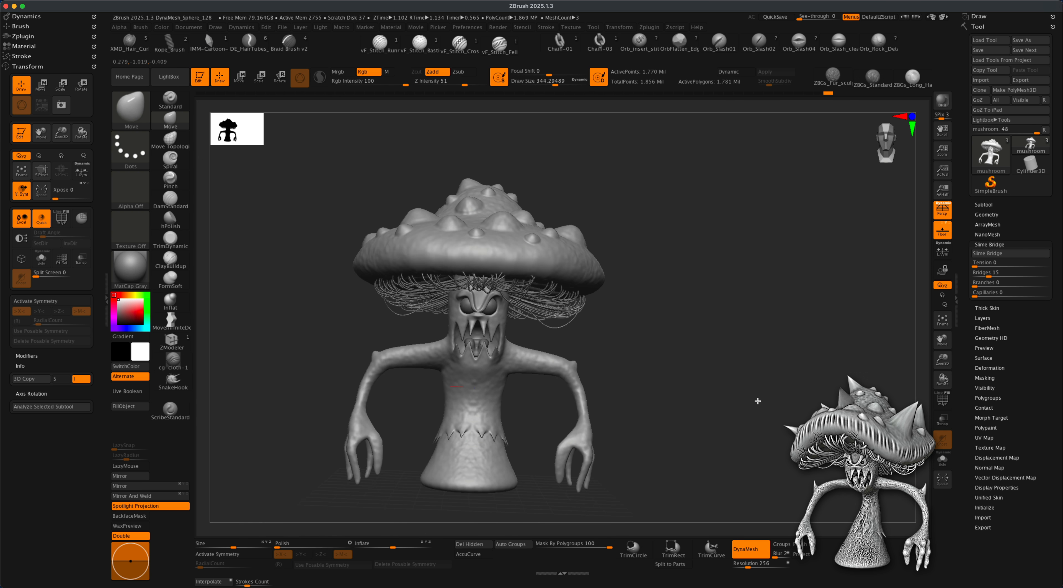
left_click_drag(758, 400, 953, 405, "alt")
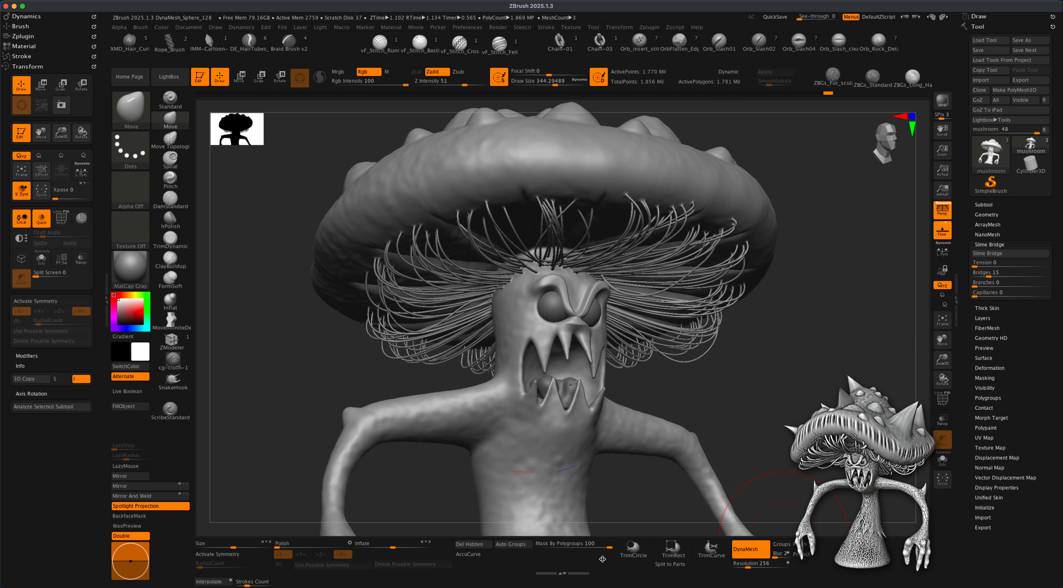
left_click_drag(599, 546, 525, 539)
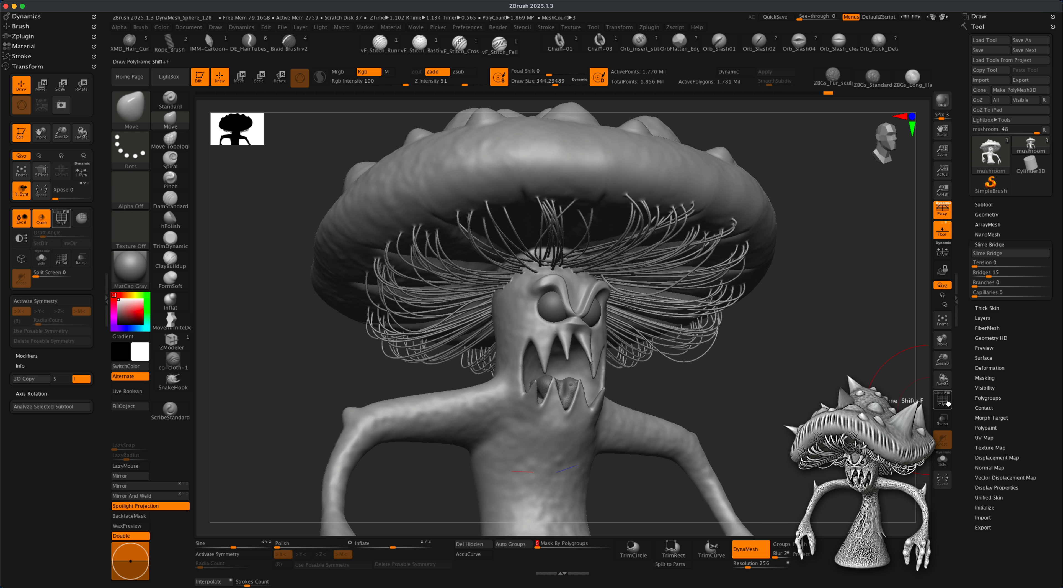
left_click_drag(737, 343, 695, 312)
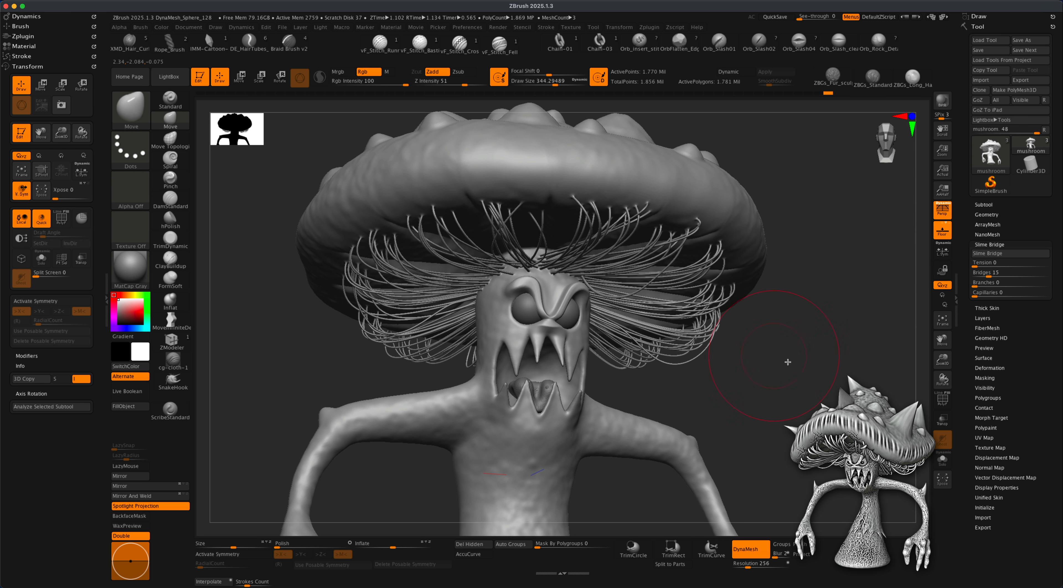
Display the polygroup colours and hide the cap and body polygroups, leaving only the strands of the mushroom mesh
left_click(946, 403)
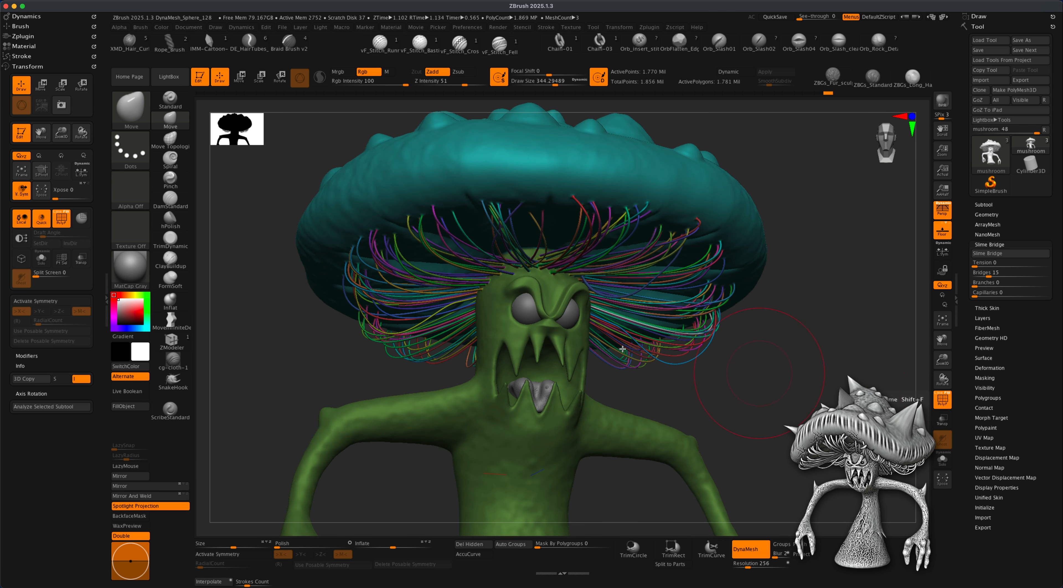
mouse_move(811, 385)
left_mouse_down()
mouse_move(793, 387)
mouse_move(803, 373)
mouse_move(799, 385)
mouse_move(775, 369)
left_mouse_up()
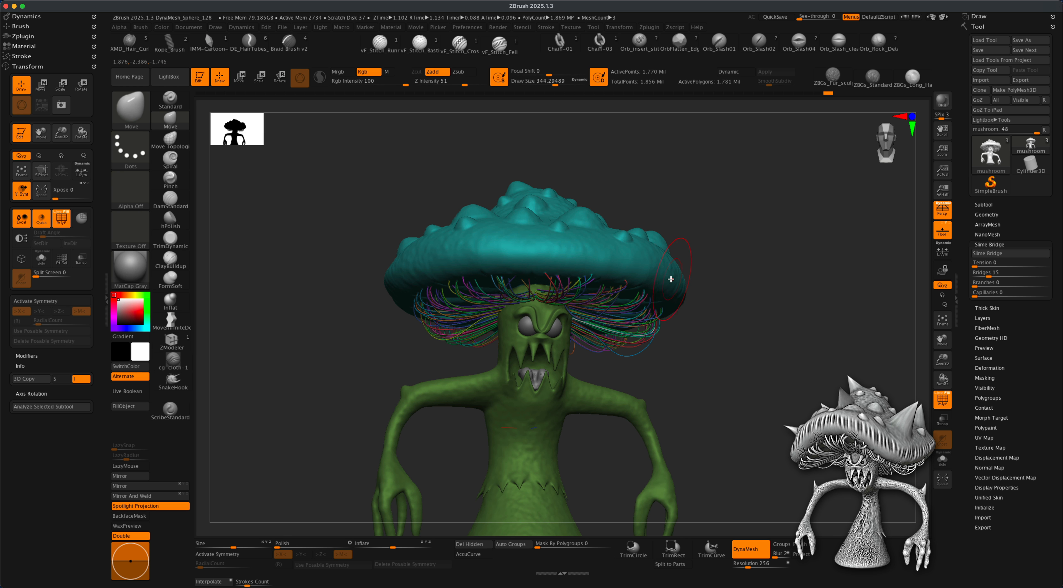
key("ctrl+shift")
left_click(587, 249, "ctrl+shift")
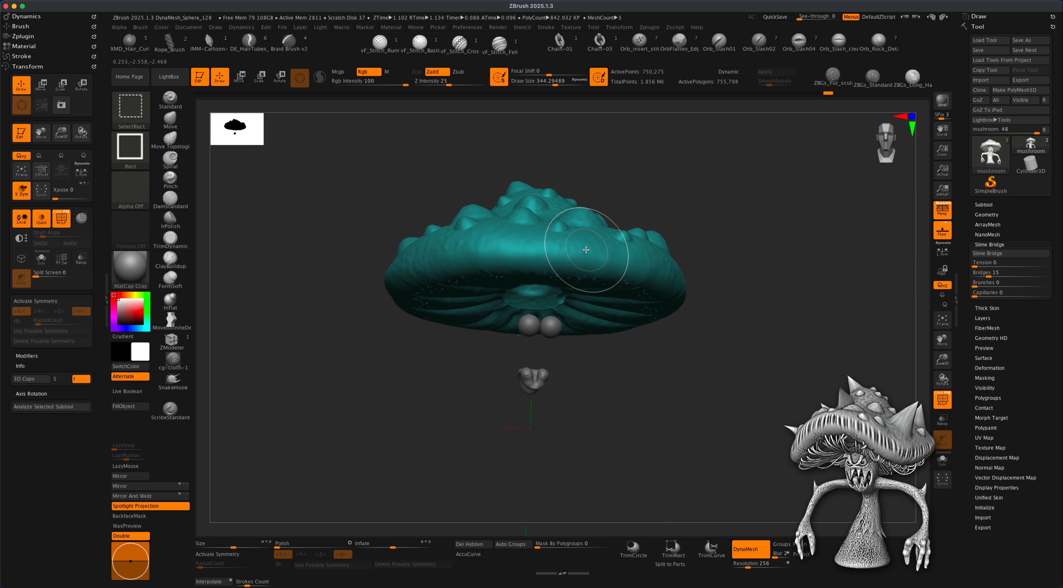
left_click(526, 239, "ctrl+shift")
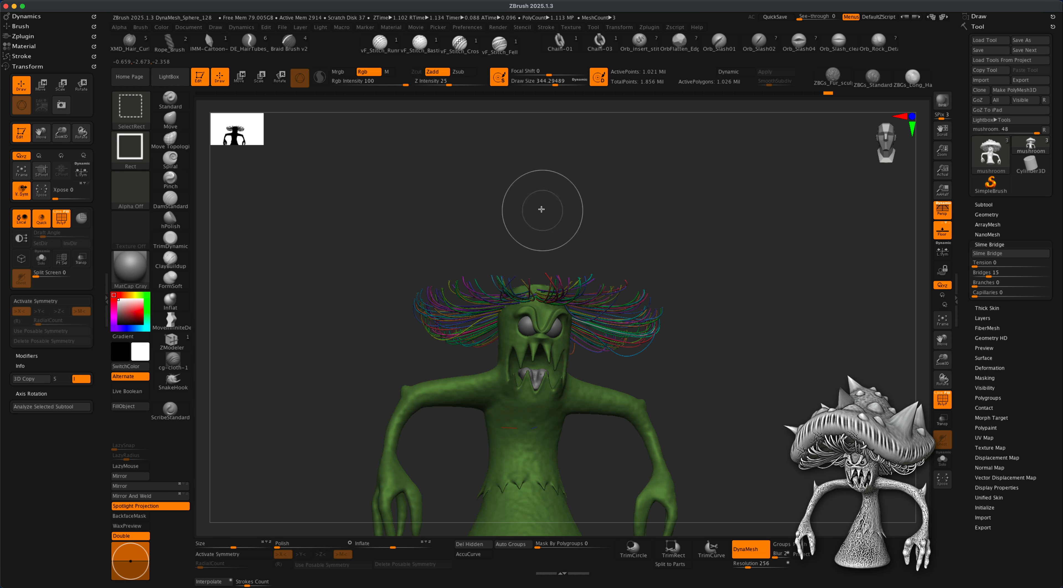
left_click(540, 406, "ctrl+shift")
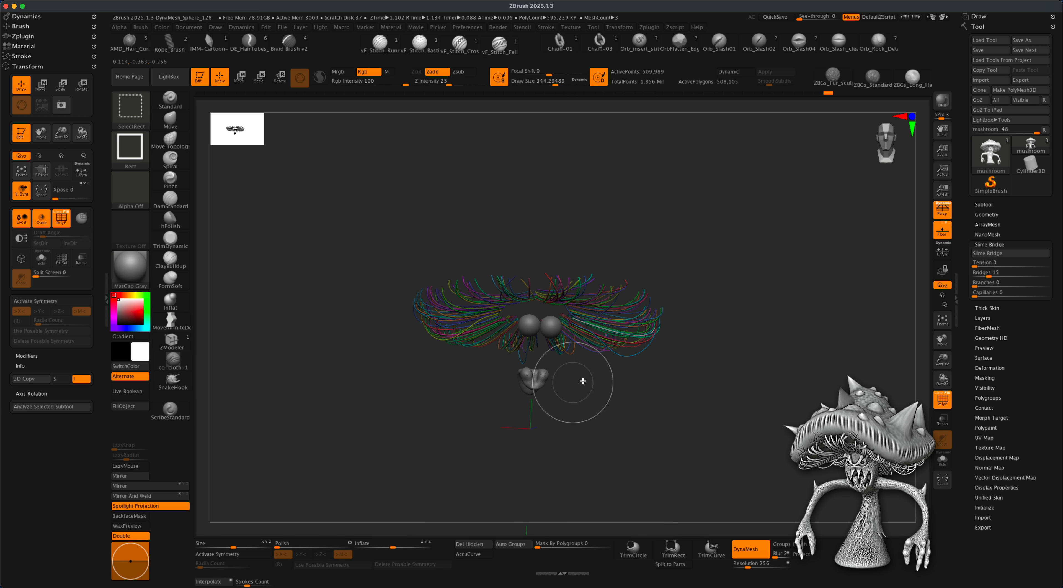
Hide the tongue and eye subtools so only the strands are shown
left_click(985, 205)
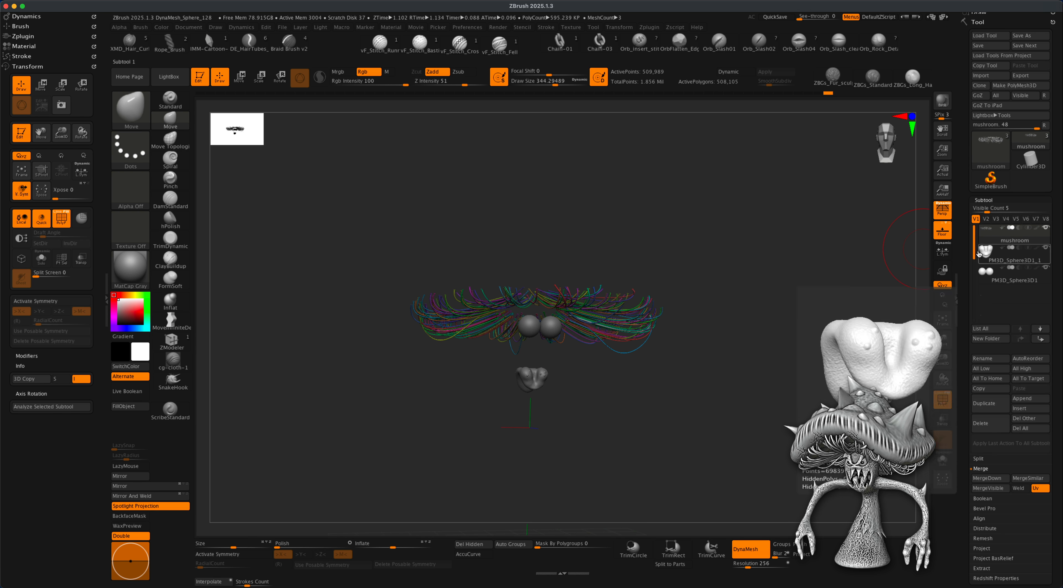
left_click(1048, 249)
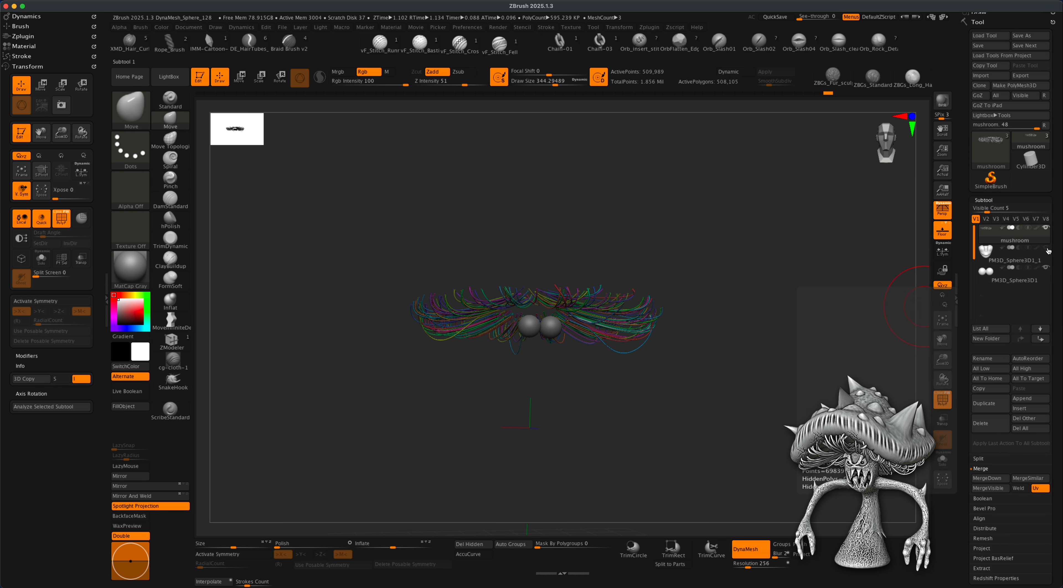
left_click(1046, 268)
Thicken all the isolated strands with the Inflate deformation
left_click_drag(751, 333, 702, 385)
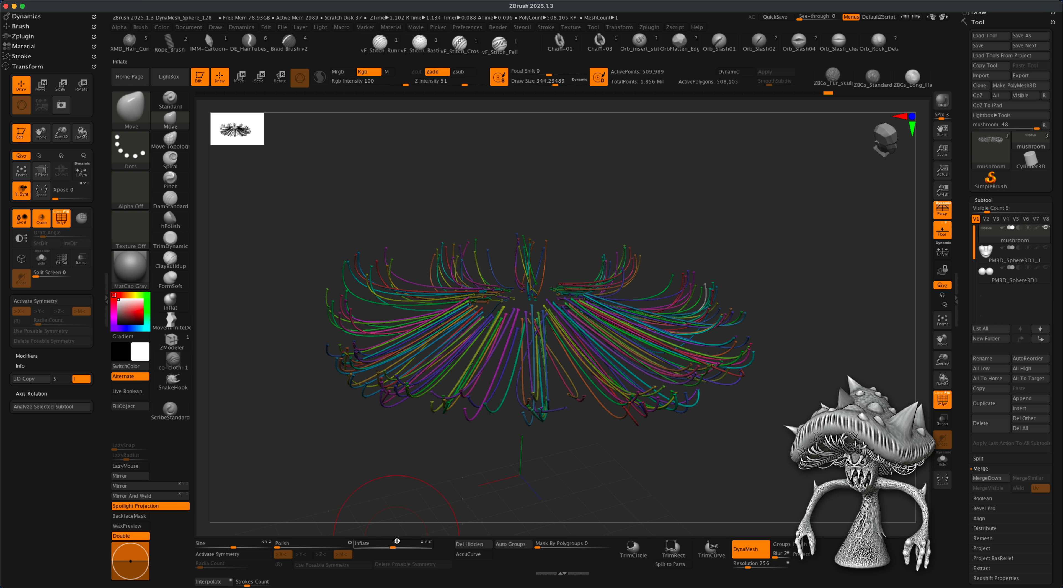
left_click_drag(393, 545, 398, 545)
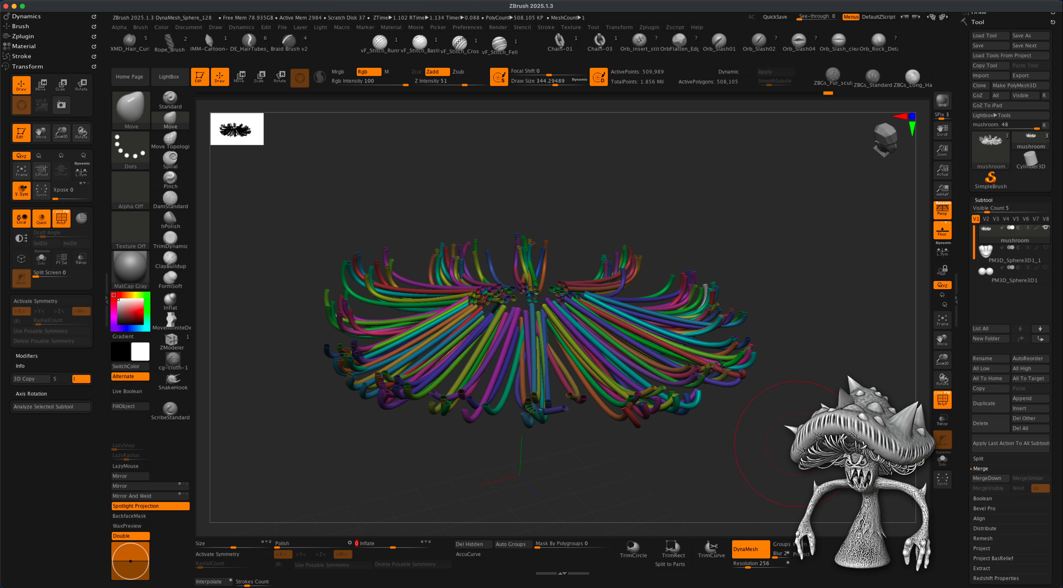
Turn off the polygroup colours and bring back the hidden cap, body, tongue and eyes of the mushroom
left_click_drag(810, 409, 816, 374)
left_click(941, 400)
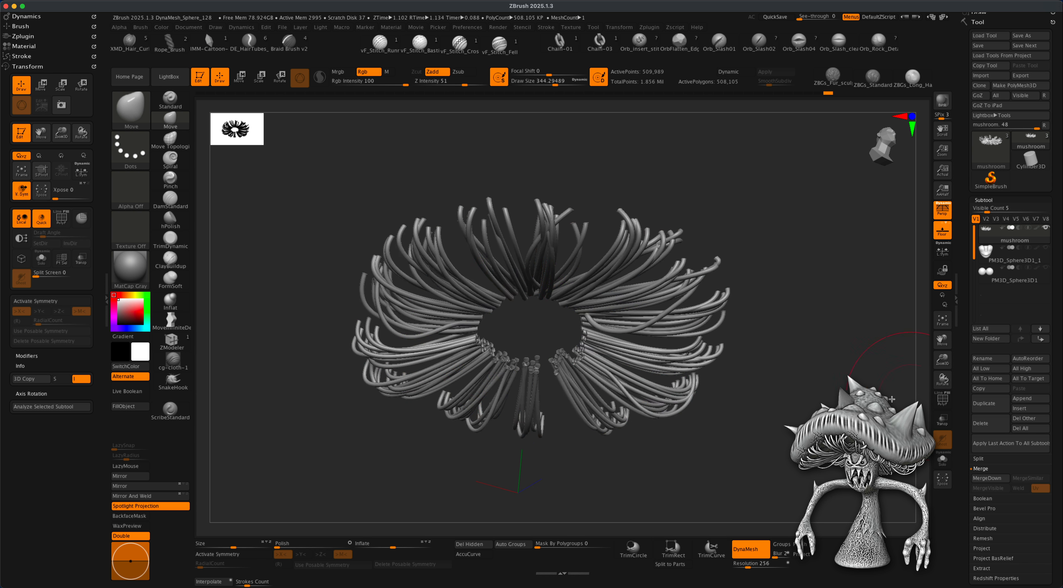
mouse_move(840, 417)
left_mouse_down()
mouse_move(838, 378)
mouse_move(842, 430)
left_mouse_up()
left_click_drag(841, 329, 841, 371)
left_click(843, 368, "ctrl+shift")
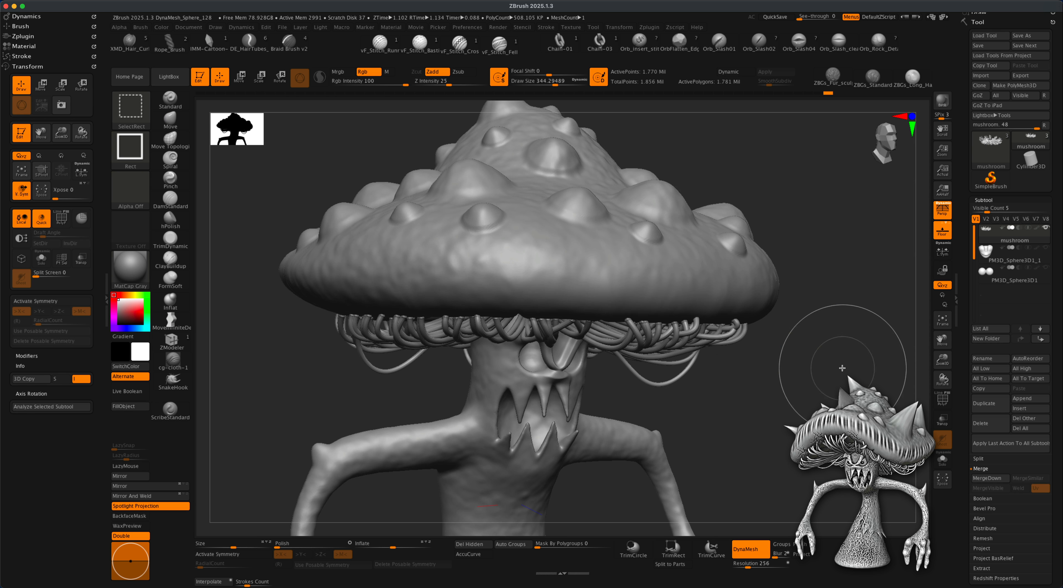
left_click_drag(824, 387, 825, 393)
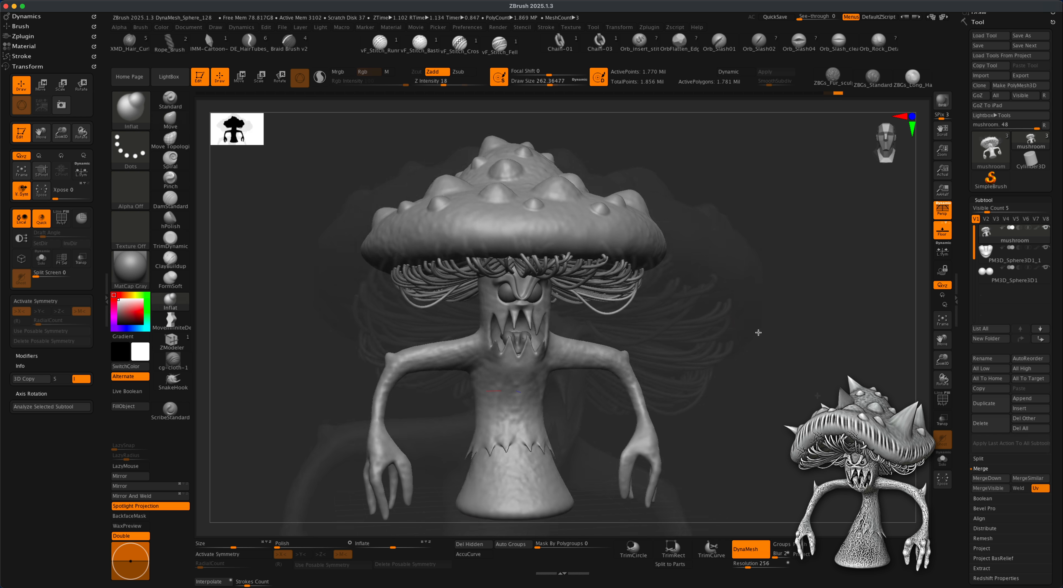
Select the eye spheres subtool and subdivide it twice
left_click(985, 279)
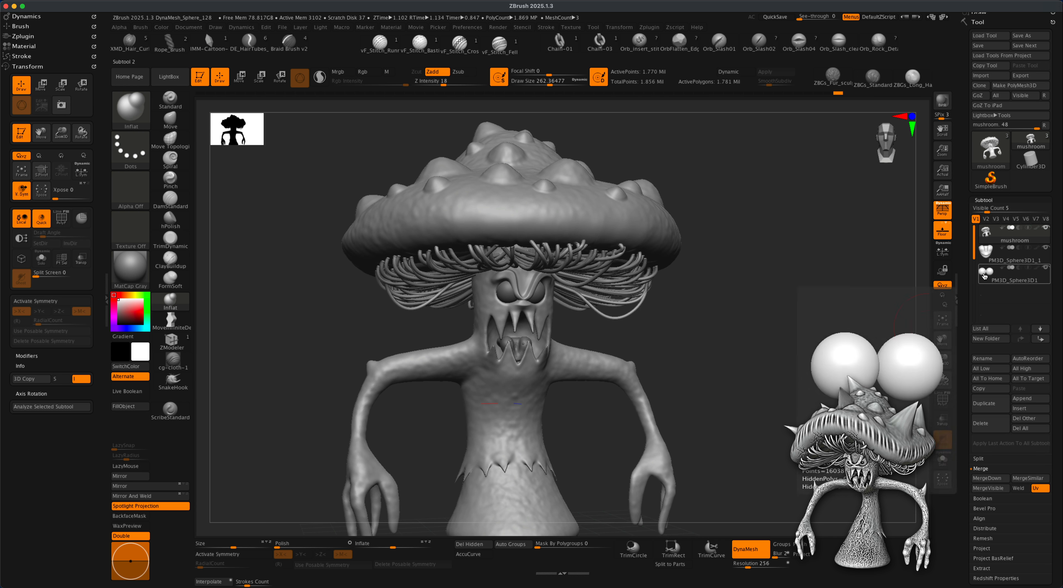
left_click_drag(749, 337, 738, 357)
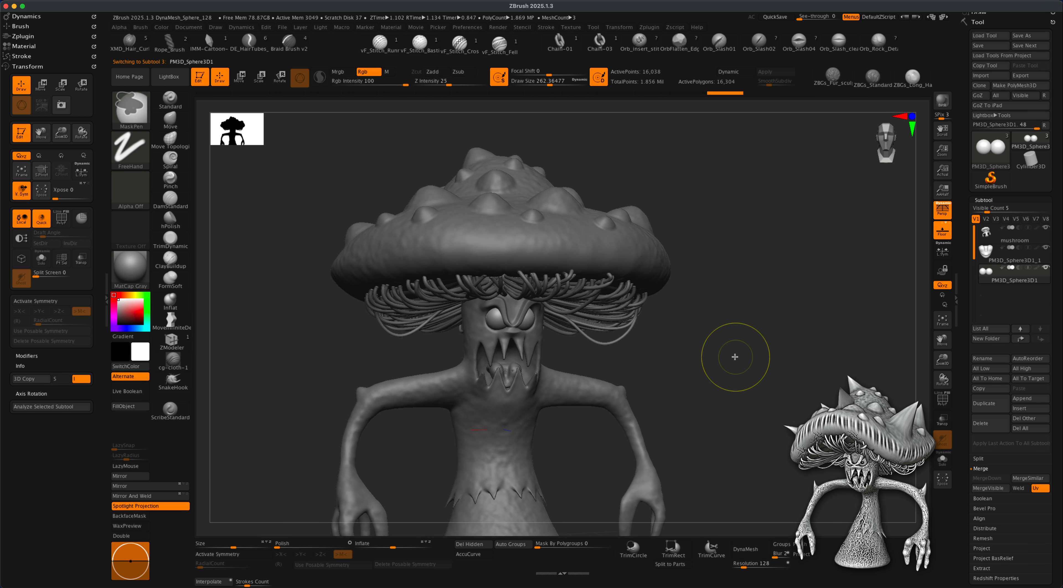
key("ctrl+d")
key("ctrl+d")
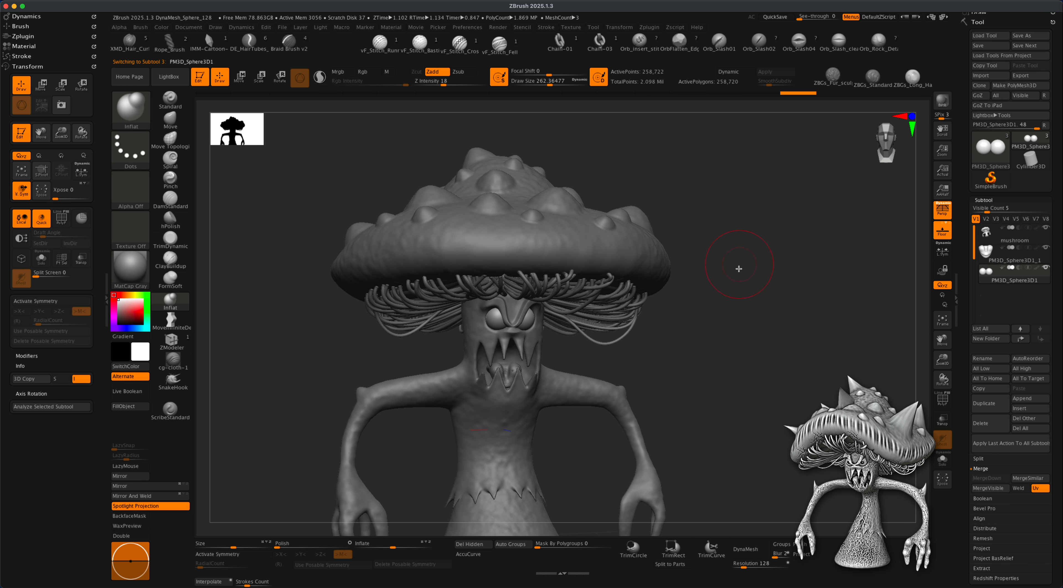
Flatten the front of both eyeballs with the TrimDynamic brush, using X symmetry
left_click_drag(738, 269, 517, 368, "alt")
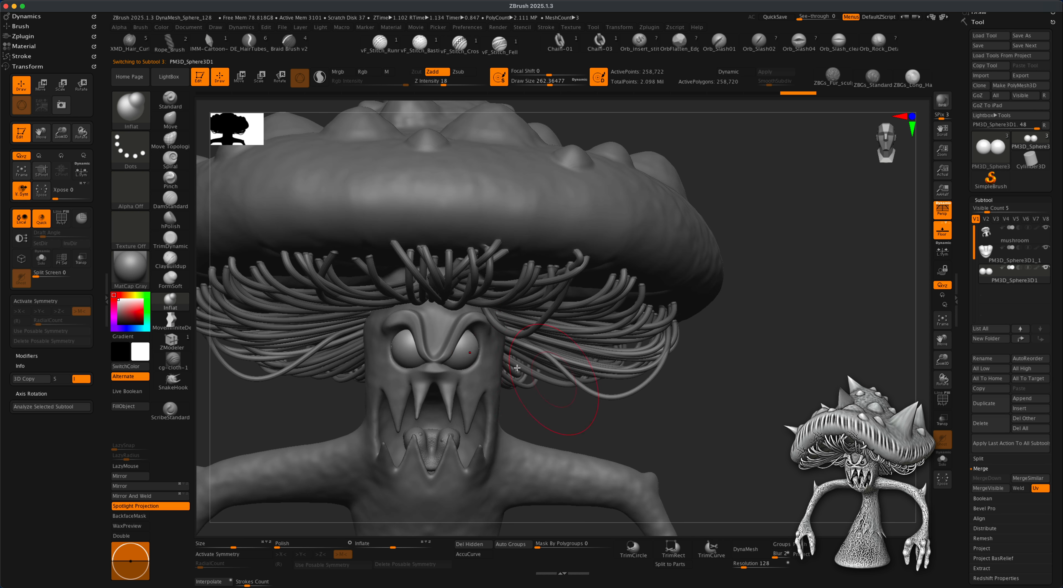
mouse_move(605, 406)
left_mouse_down()
mouse_move(617, 427)
mouse_move(589, 424)
left_mouse_up()
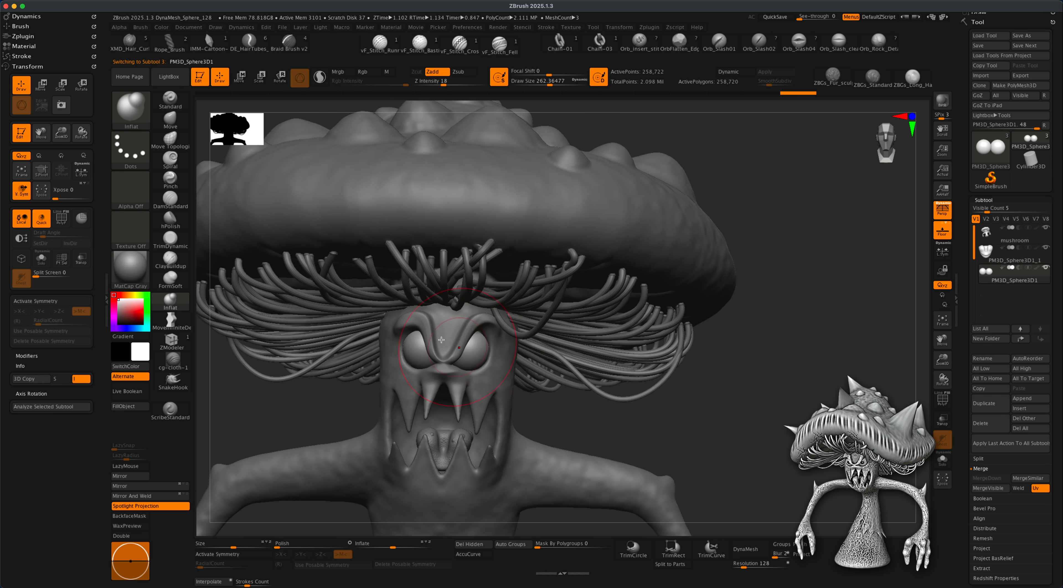
left_click(170, 239)
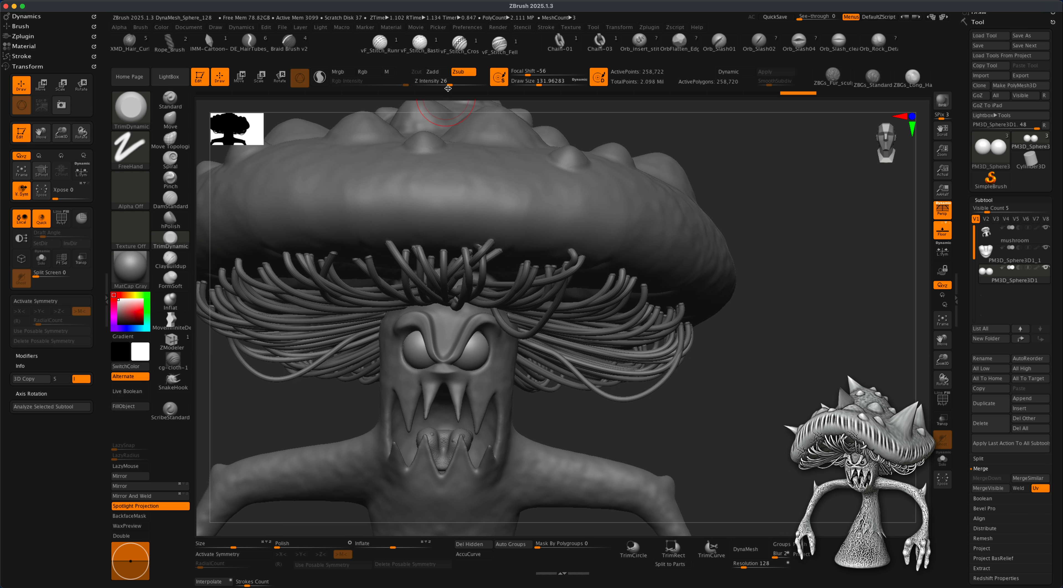
key("x")
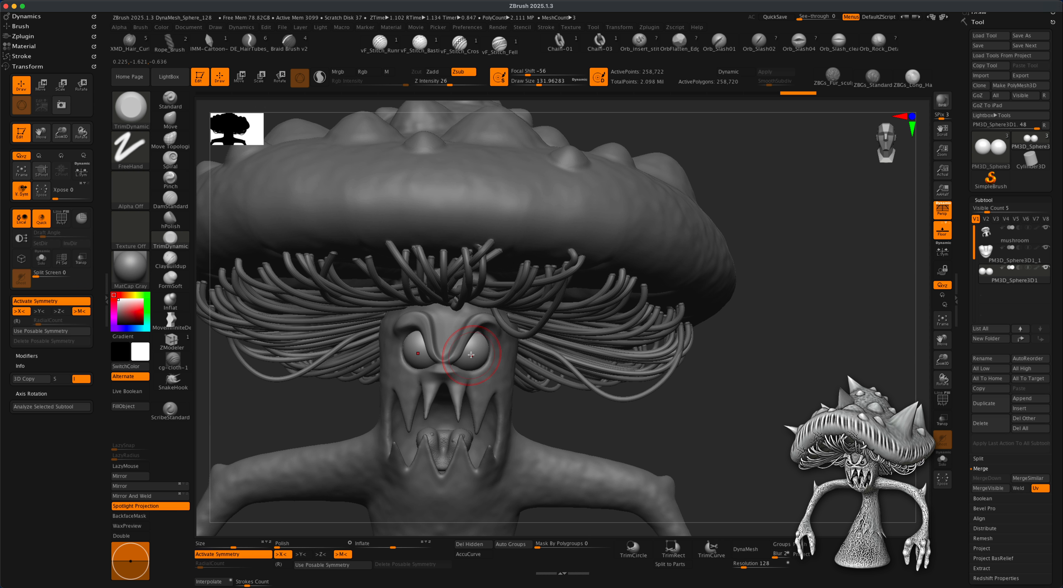
left_click_drag(471, 355, 473, 352)
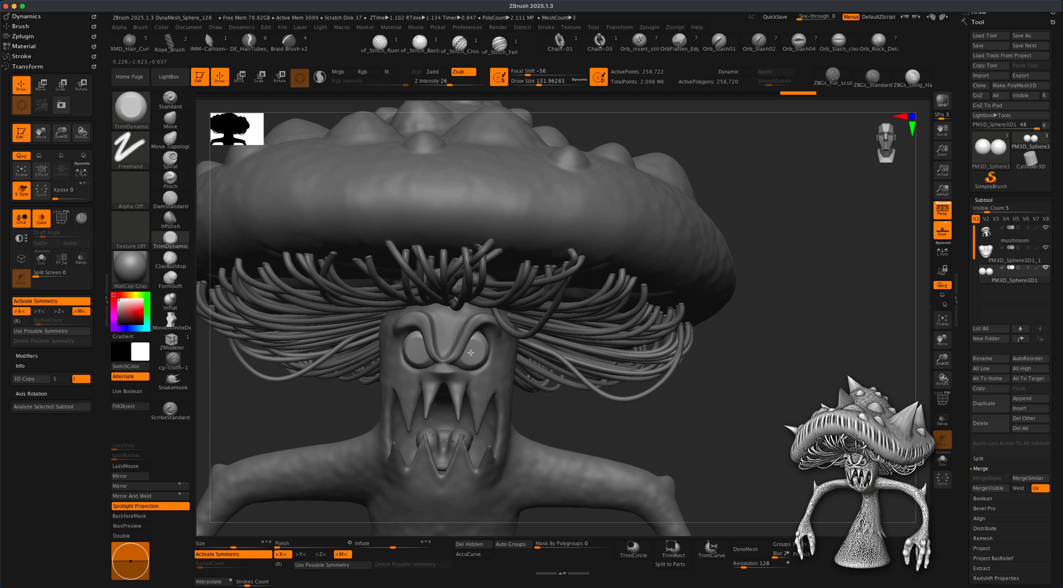
mouse_move(718, 430)
left_mouse_down()
mouse_move(739, 429)
mouse_move(718, 431)
left_mouse_up()
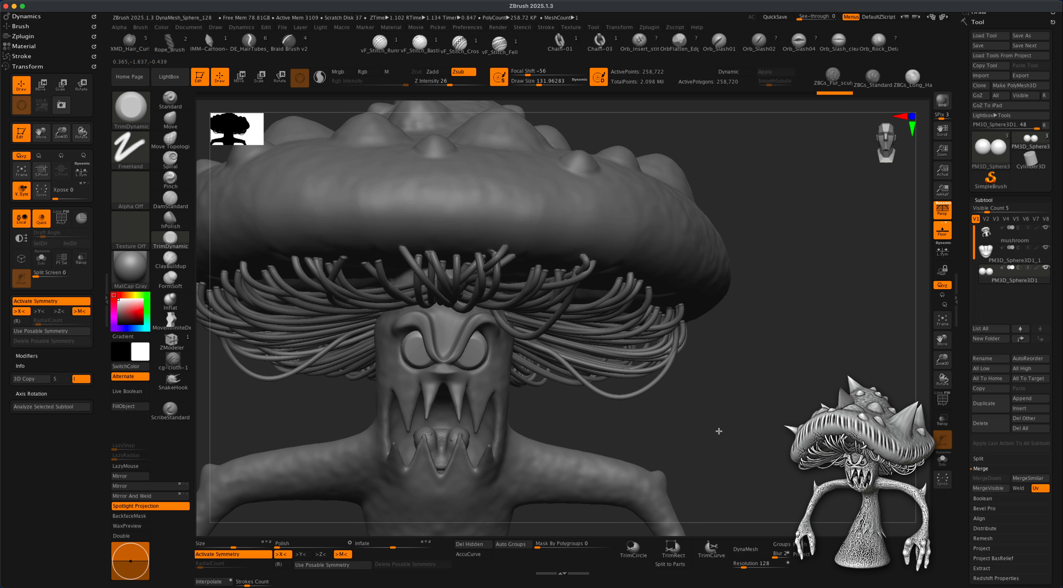
Set up the Standard brush with the DragRect stroke and the ring-shaped Alpha 26
left_click(170, 100)
left_click(133, 150)
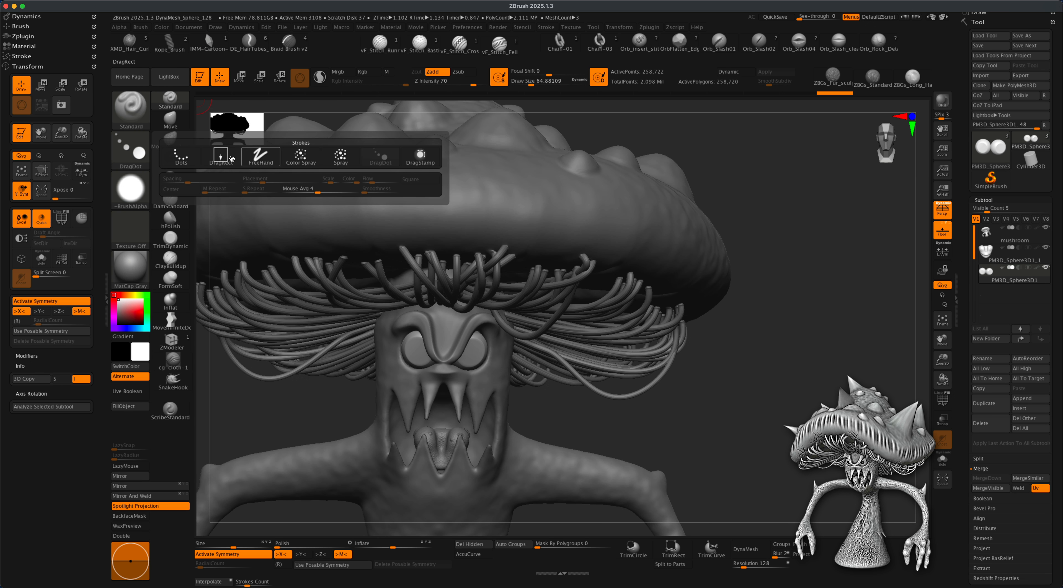
left_click(221, 156)
left_click(125, 192)
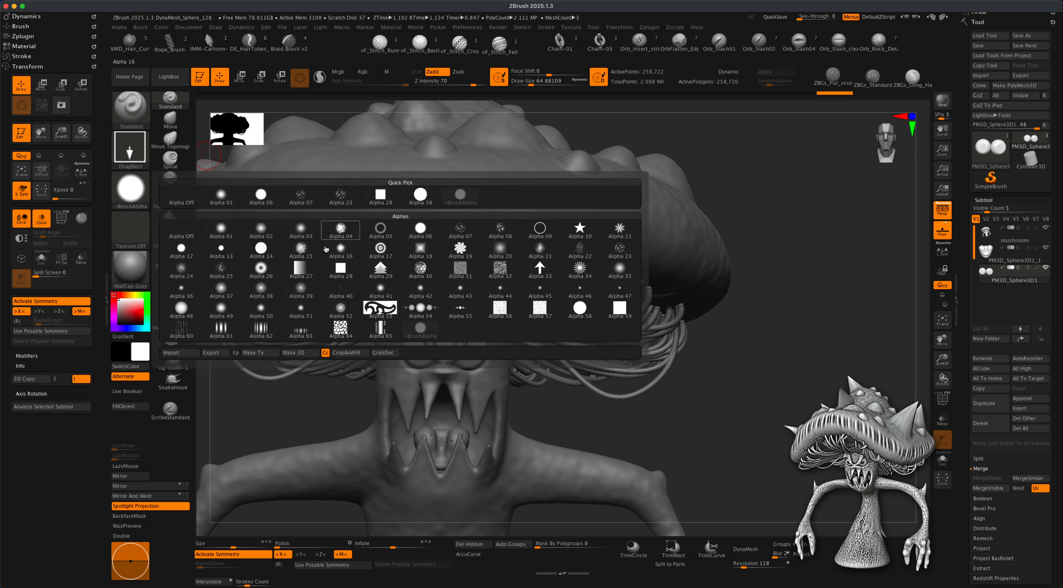
left_click(261, 269)
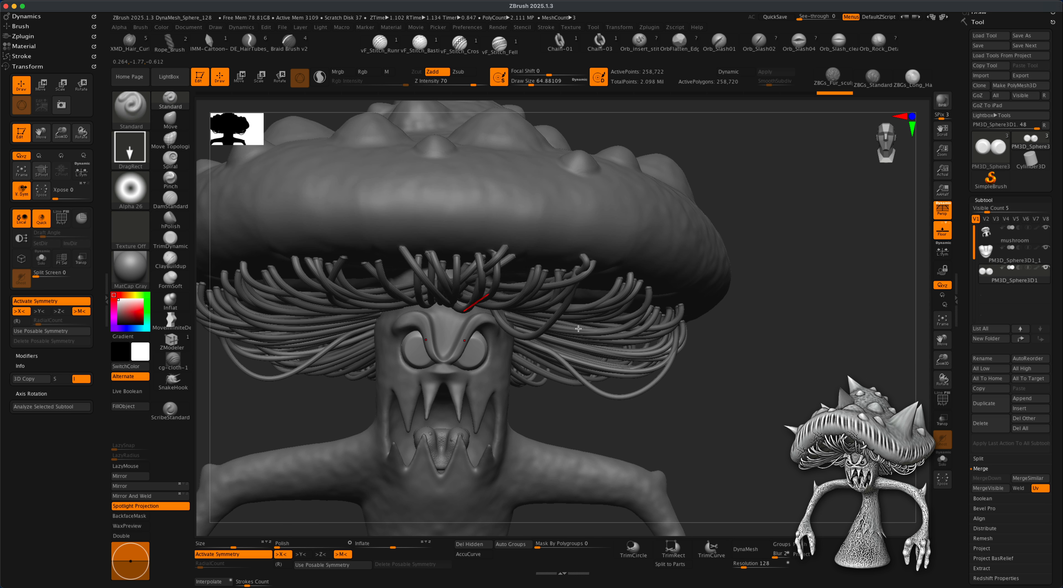
Set the Standard brush to Zsub with Z Intensity 82 and Draw Size about 74, and try stamping irises into the eyes
key("s")
left_click(671, 417)
left_click(463, 73)
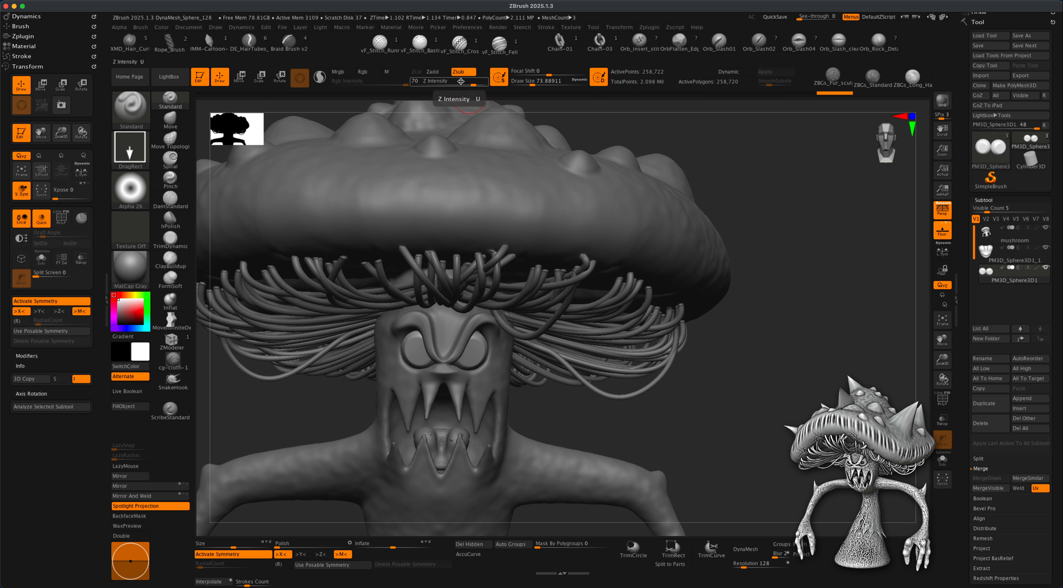
left_click_drag(473, 84, 478, 85)
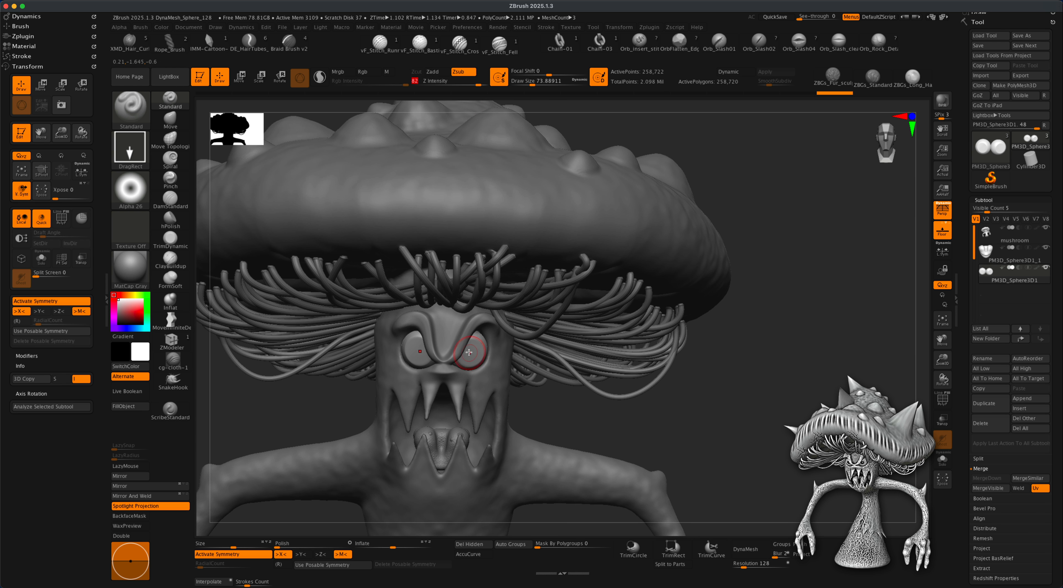
left_click_drag(652, 428, 647, 422)
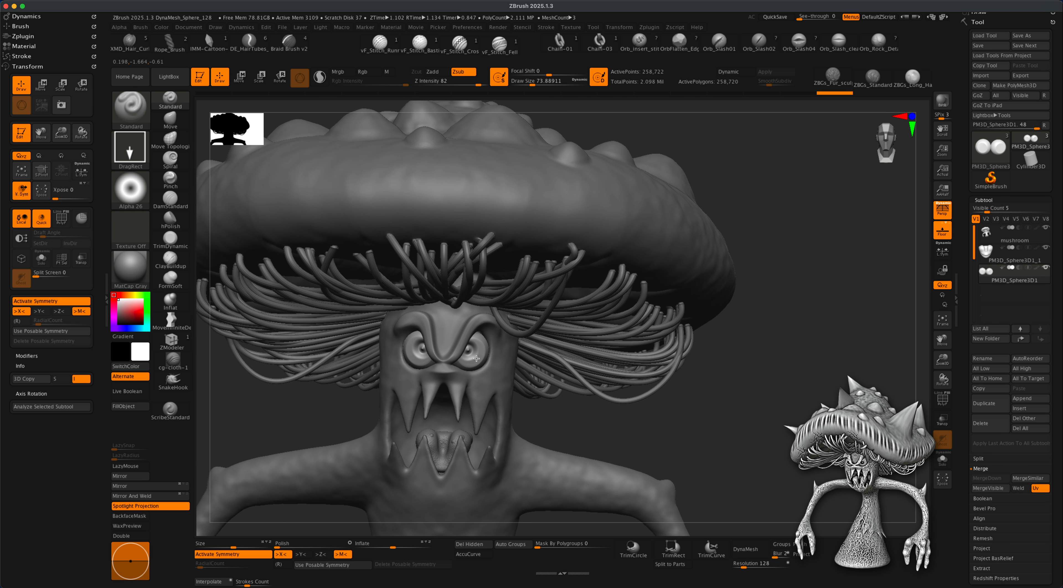
Undo the iris stamp and stamp the irises into both eyes again with Focal Shift at -100
key("super+z")
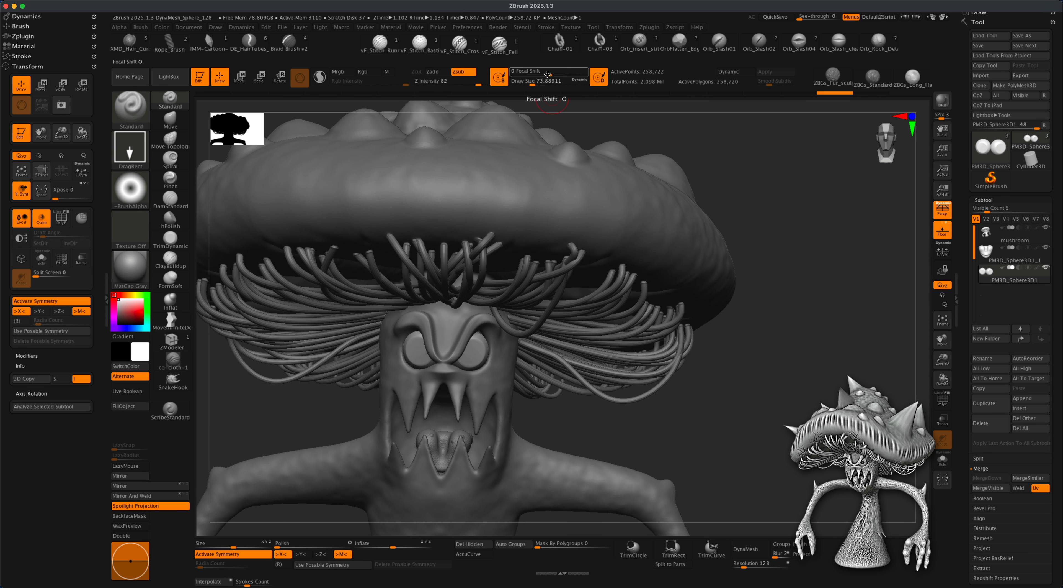
left_click_drag(548, 74, 503, 108)
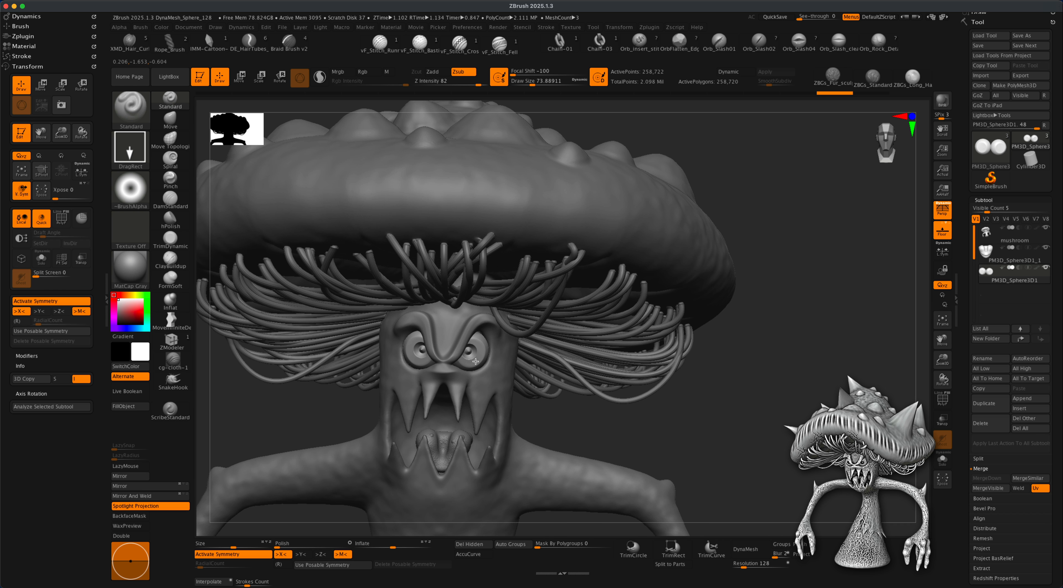
left_click_drag(620, 427, 633, 475, "alt")
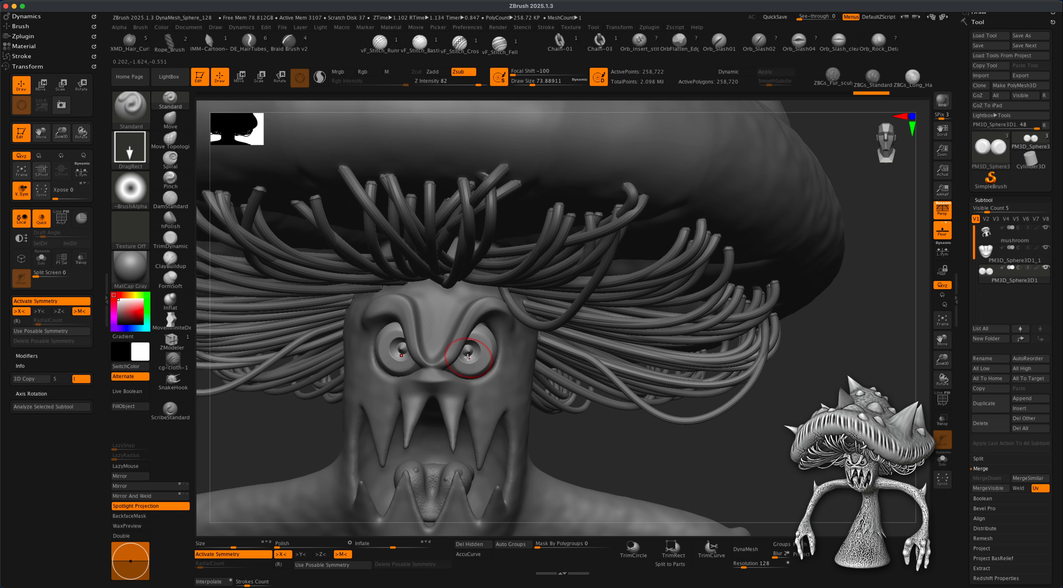
Flatten the raised pupils at the centre of the irises using TrimDynamic at Draw Size about 44
left_click(170, 239)
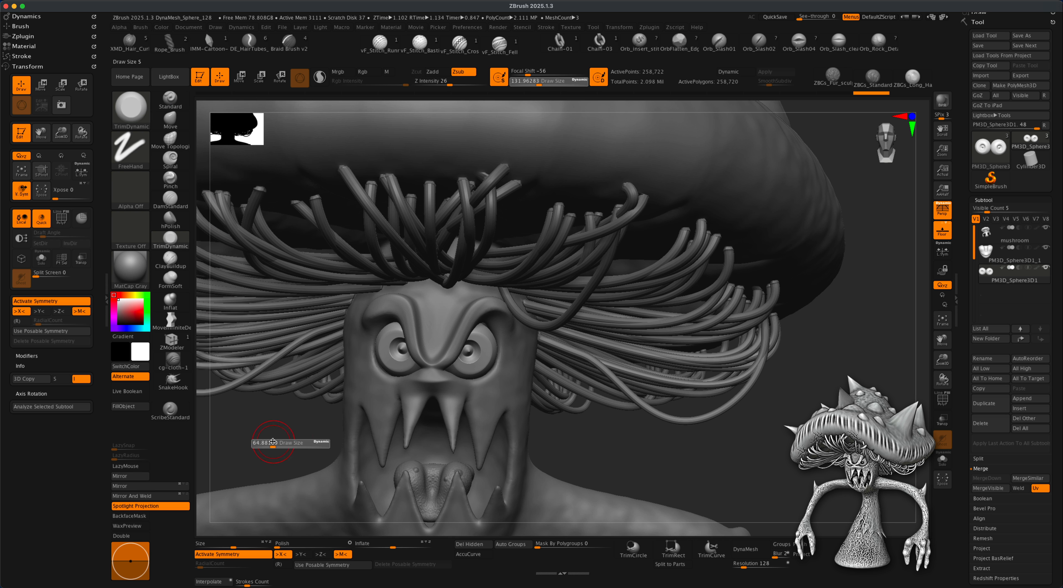
mouse_move(613, 439)
left_mouse_down()
mouse_move(612, 430)
mouse_move(574, 453)
left_mouse_up()
key("s")
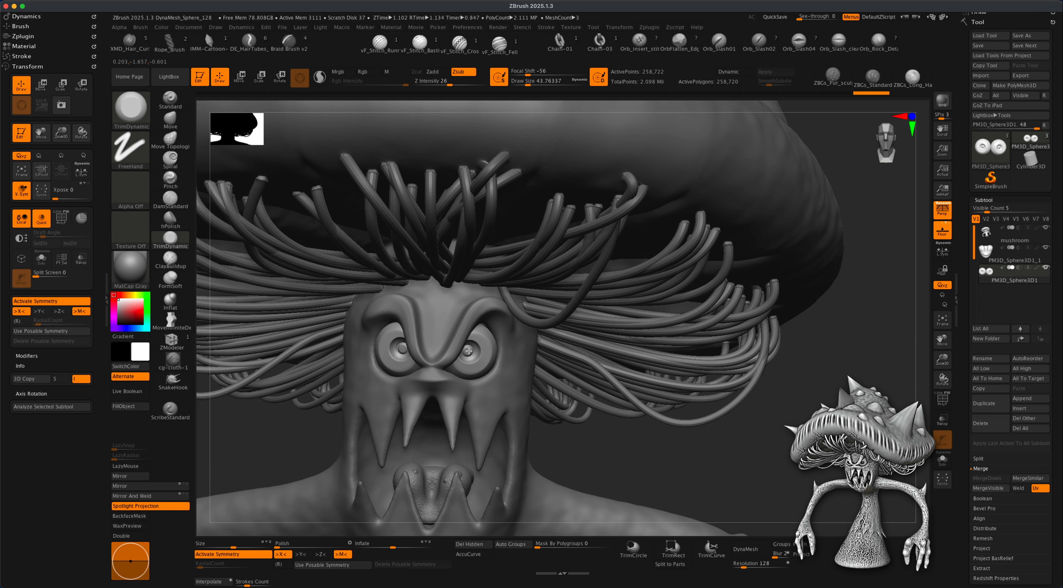
Render a BPR preview of the whole creature from the front
left_click_drag(765, 477, 779, 374, "alt")
left_click_drag(747, 409, 769, 404)
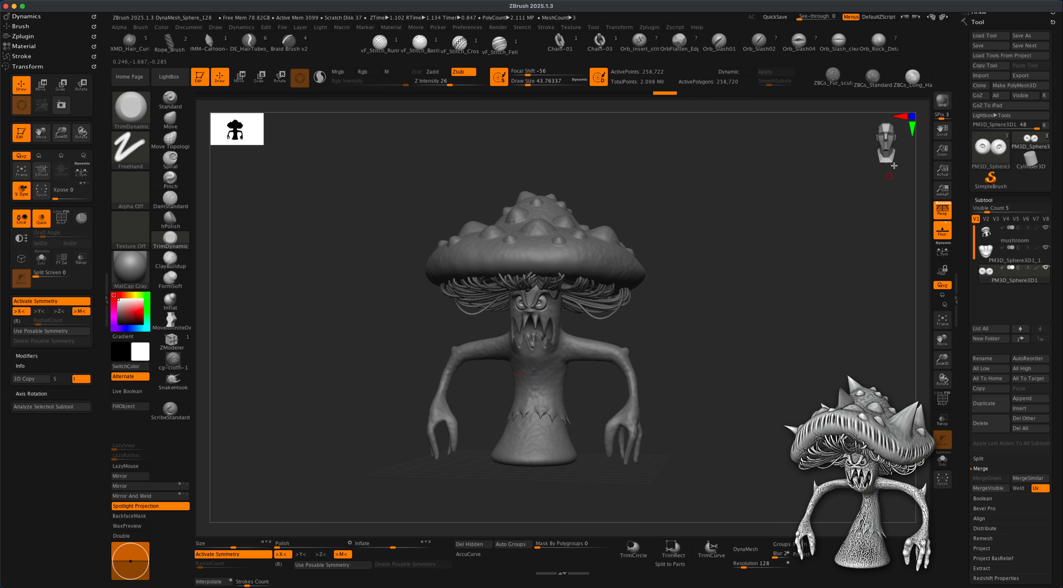
left_click(943, 102)
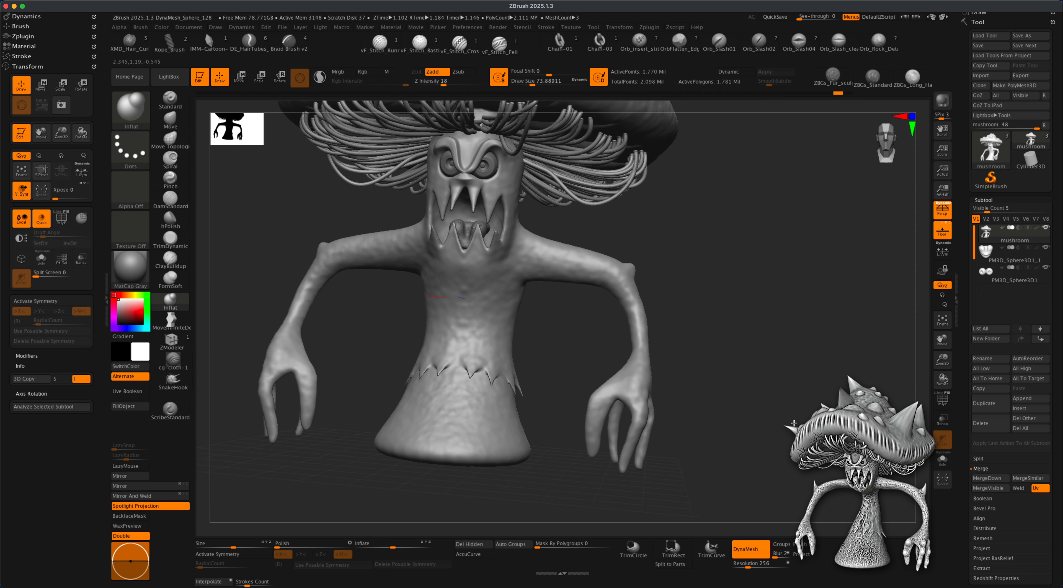
Activate X symmetry on the mushroom subtool and swell the first knuckles on the hands with the Inflat brush
mouse_move(794, 423)
left_mouse_down()
mouse_move(680, 425)
mouse_move(691, 409)
mouse_move(703, 429)
left_mouse_up()
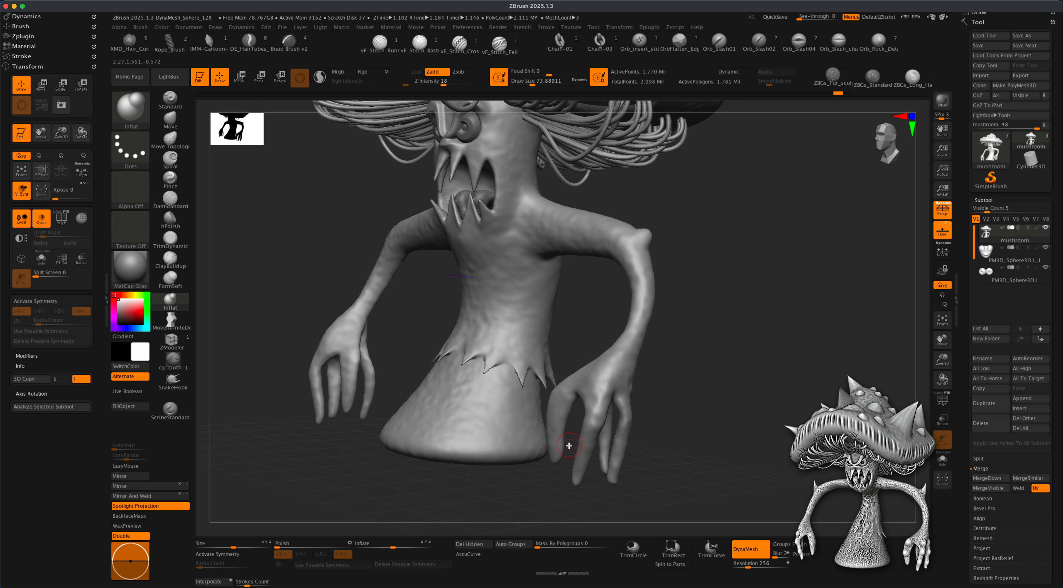
left_click(247, 554)
left_click_drag(691, 442, 680, 441, "alt")
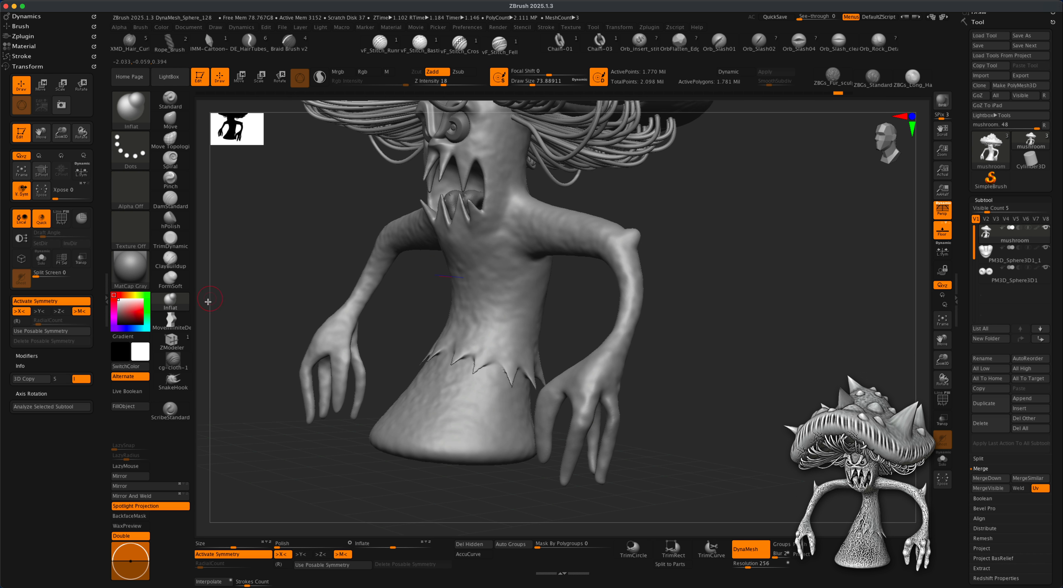
left_click_drag(717, 271, 717, 275, "alt")
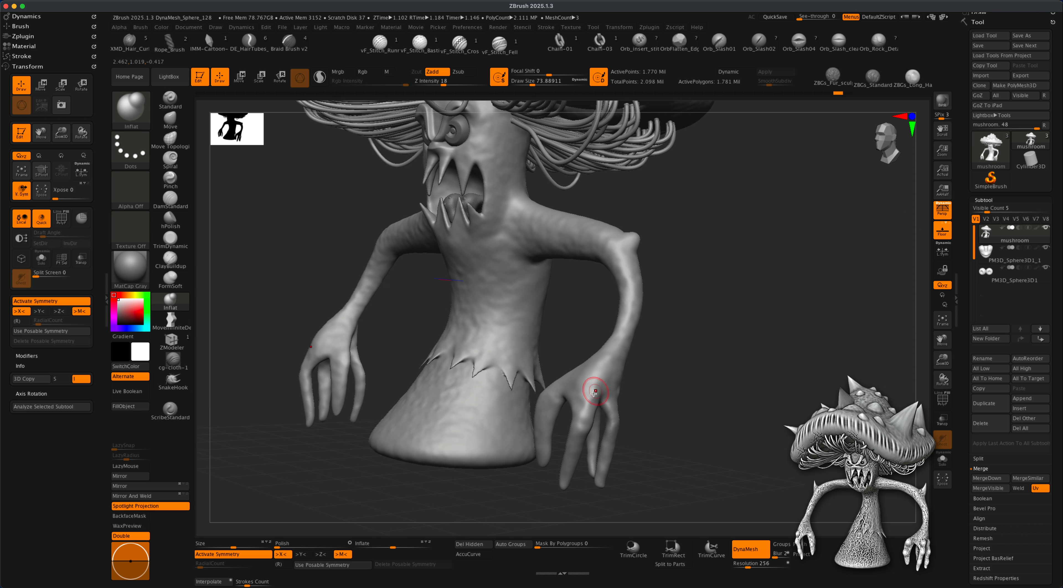
left_click(588, 399)
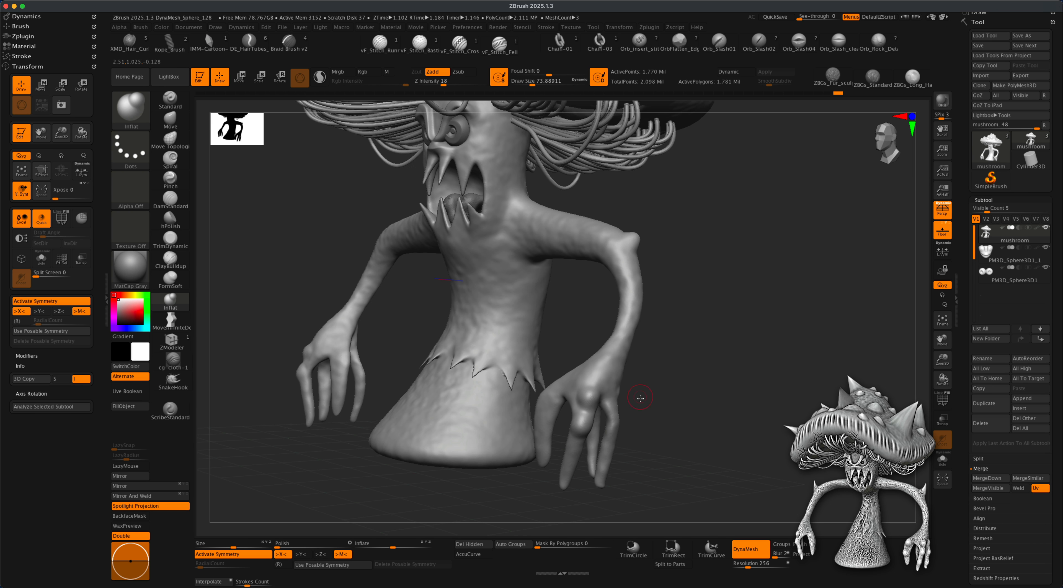
Inflate the remaining knuckles and finger joints on both hands, using a Draw Size of about 80 for the thumbs
left_click_drag(664, 440, 616, 402)
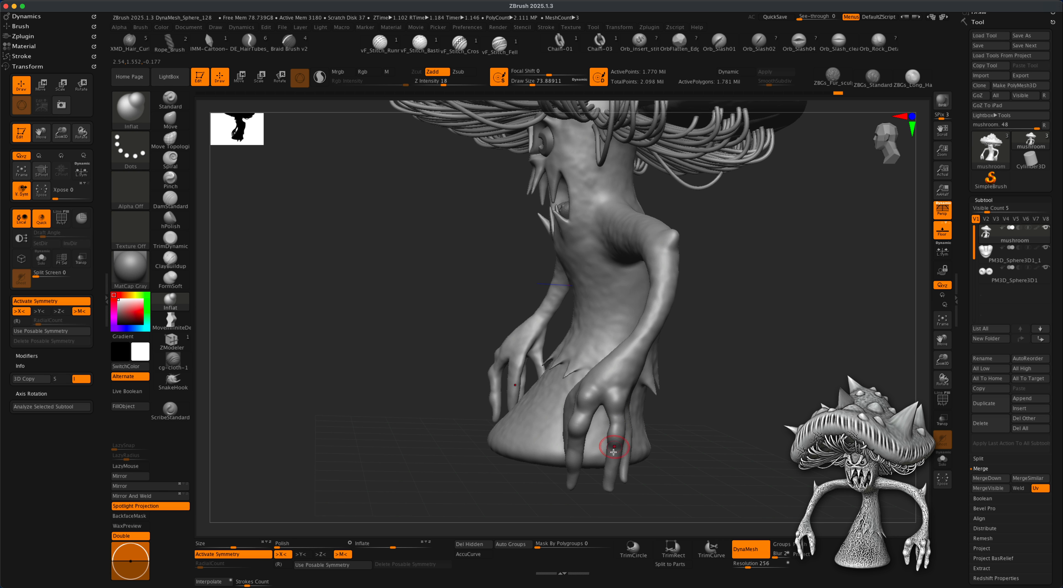
mouse_move(711, 433)
left_mouse_down()
mouse_move(654, 387)
mouse_move(665, 435)
left_mouse_up()
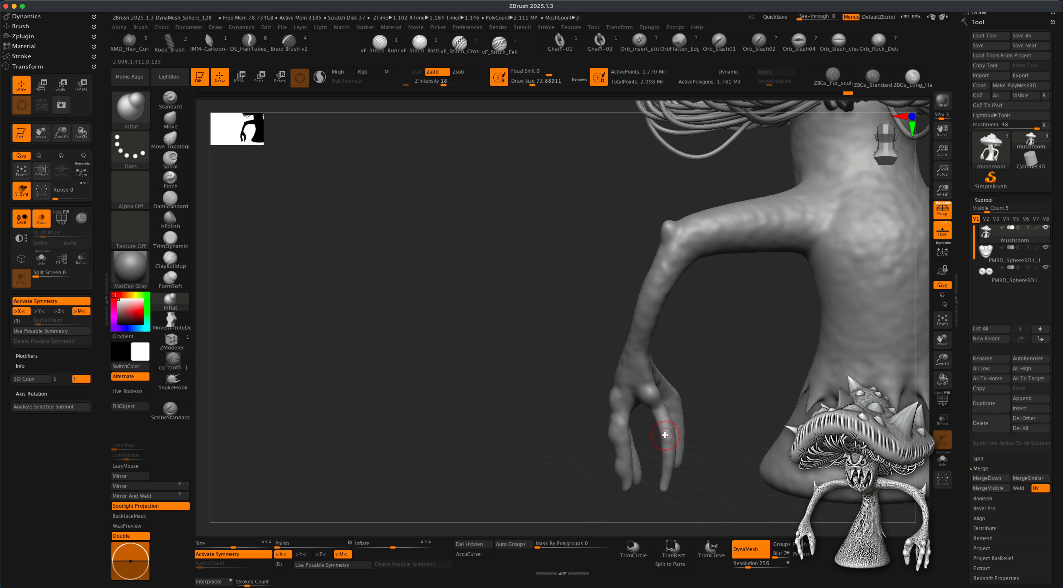
left_click_drag(564, 422, 613, 382)
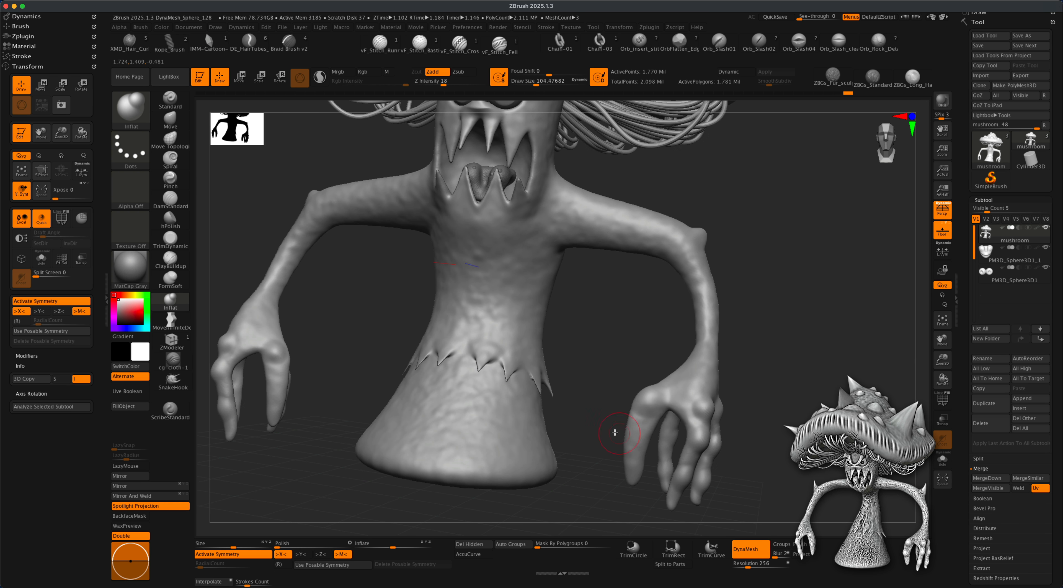
key("bracketleft")
left_click_drag(629, 439, 635, 440)
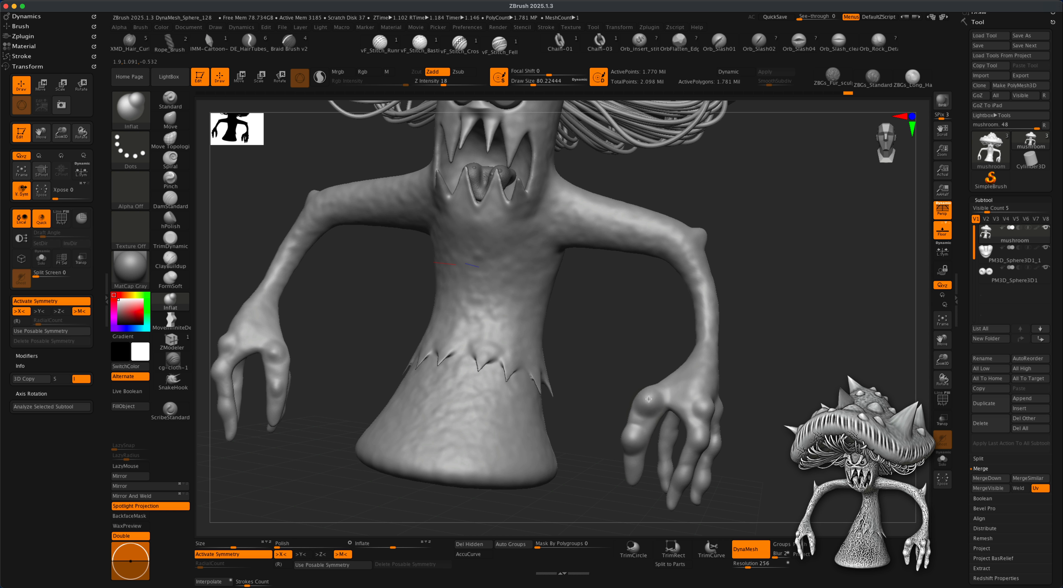
Inflate the elbows with the Inflat brush at a Draw Size of about 140, and the shoulders at about 292
mouse_move(783, 410)
left_mouse_down()
mouse_move(821, 409)
mouse_move(781, 411)
mouse_move(760, 330)
mouse_move(759, 372)
mouse_move(728, 349)
mouse_move(702, 349)
mouse_move(719, 356)
mouse_move(708, 367)
mouse_move(754, 368)
mouse_move(573, 366)
left_mouse_up()
key("s")
left_click(634, 345)
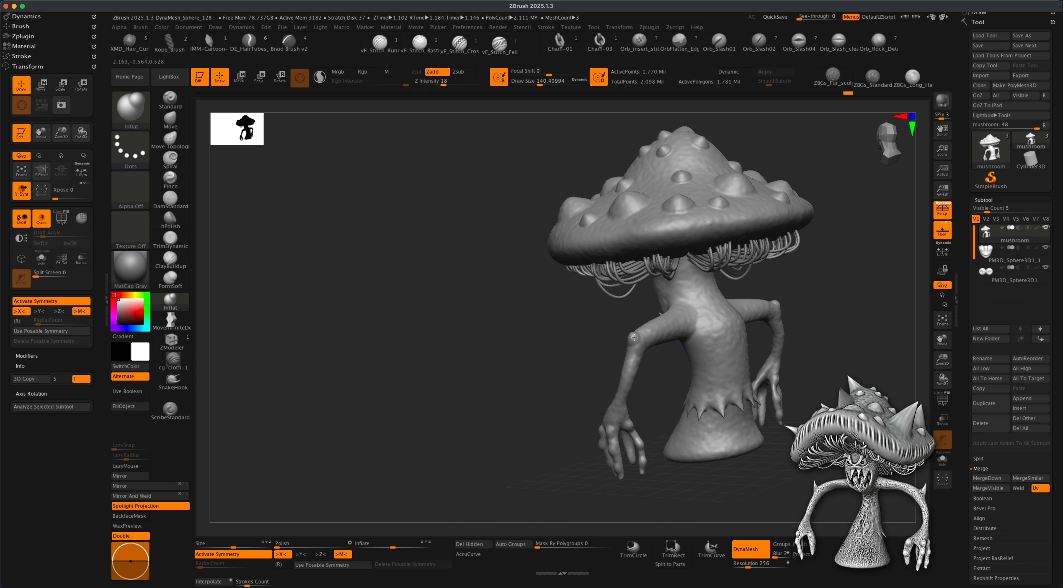
key("s")
left_click(579, 329)
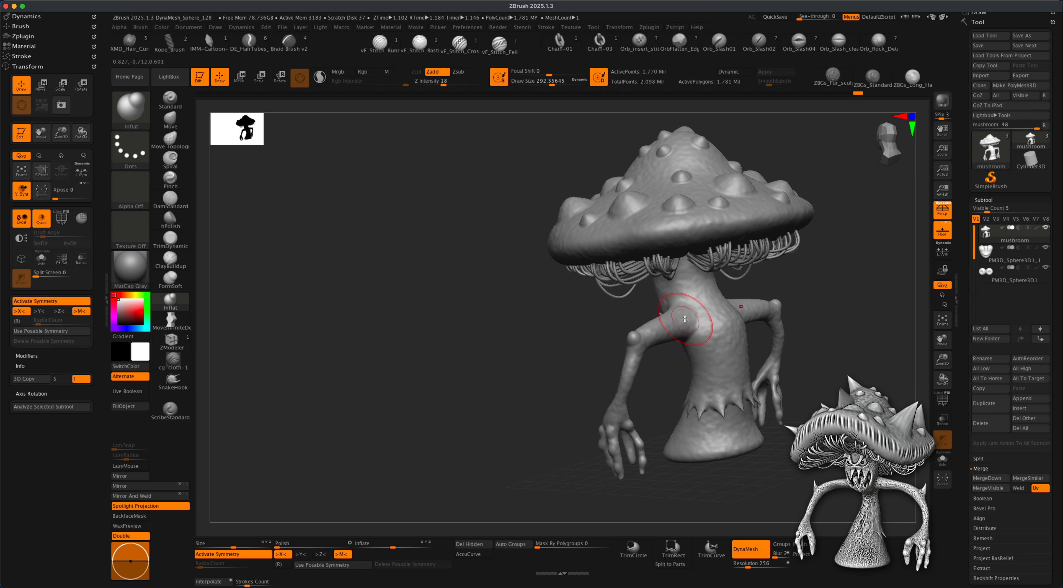
left_click_drag(694, 314, 678, 316)
left_click_drag(576, 363, 415, 370)
left_click_drag(793, 406, 758, 404, "alt")
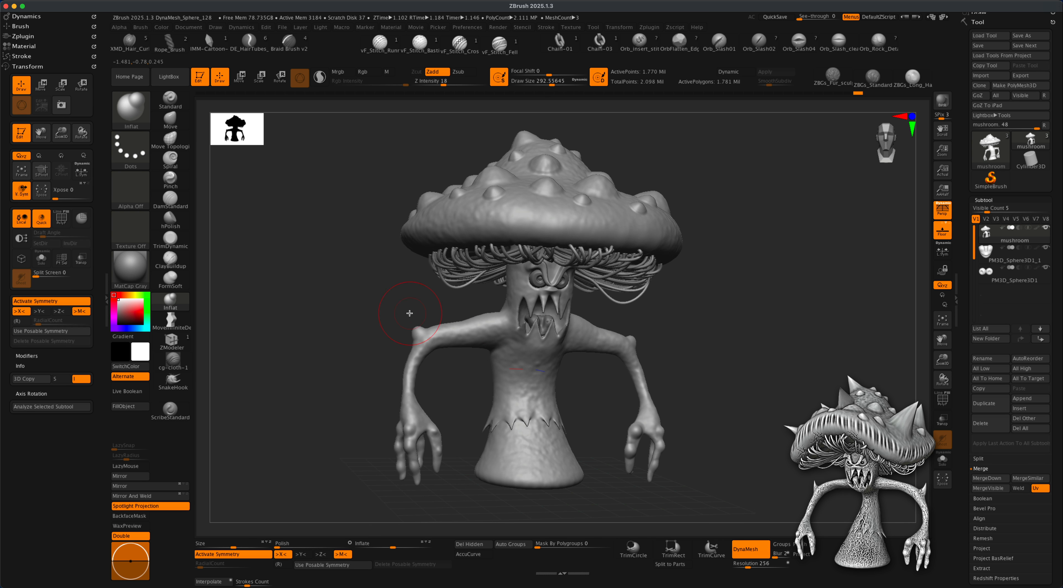
left_click_drag(391, 301, 392, 302)
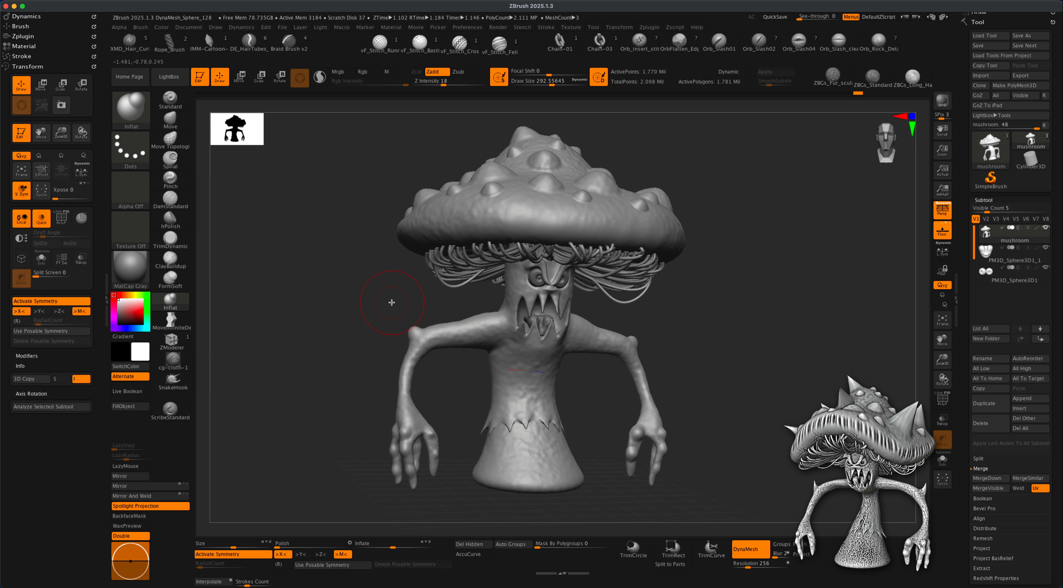
Set up the Standard brush with the DragRect stroke, Alpha 62, a Draw Size of about 217 and a Focal Shift of 0
left_click(170, 103)
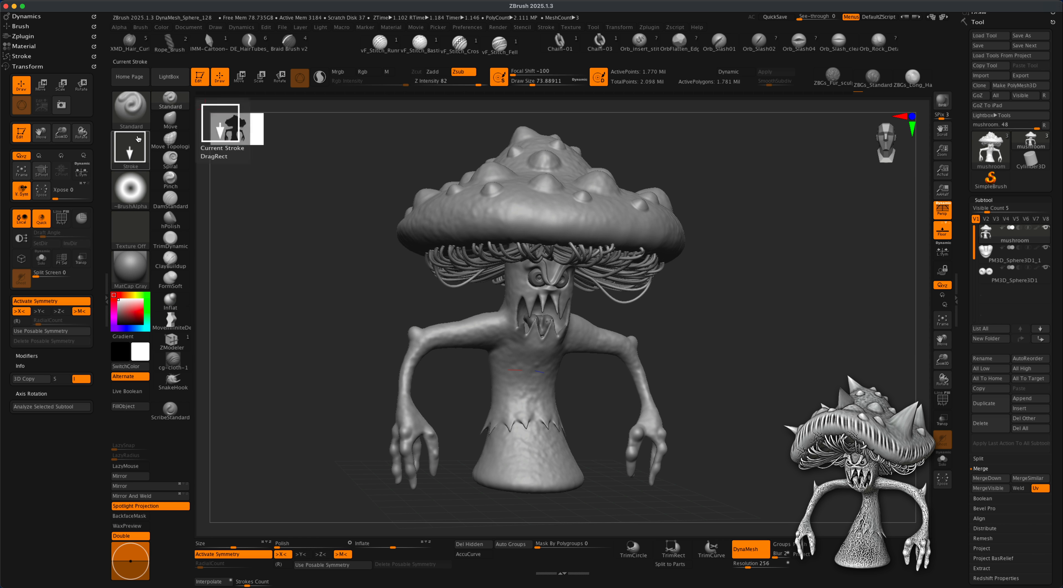
left_click(131, 149)
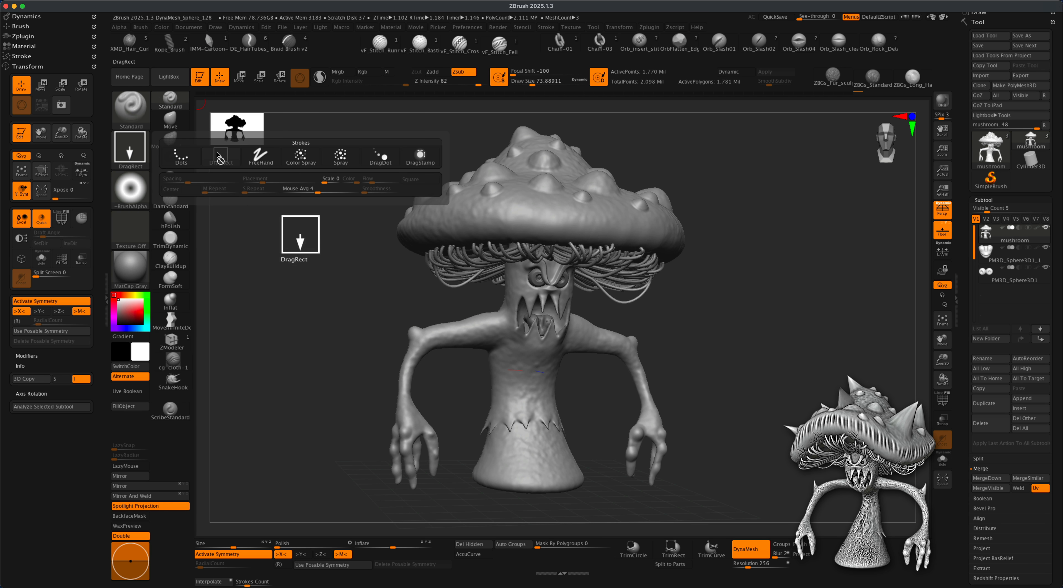
left_click(131, 188)
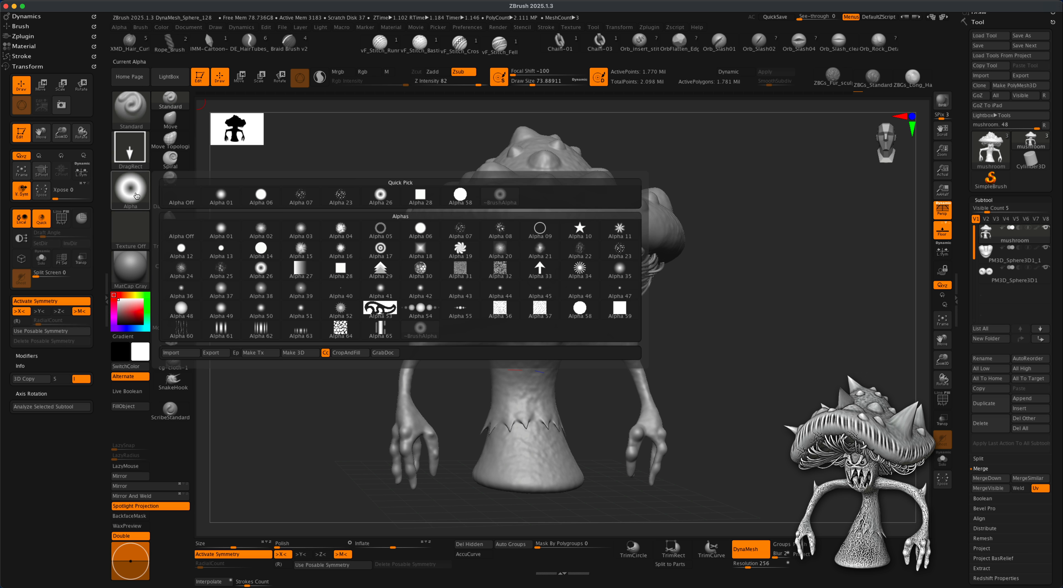
left_click(261, 330)
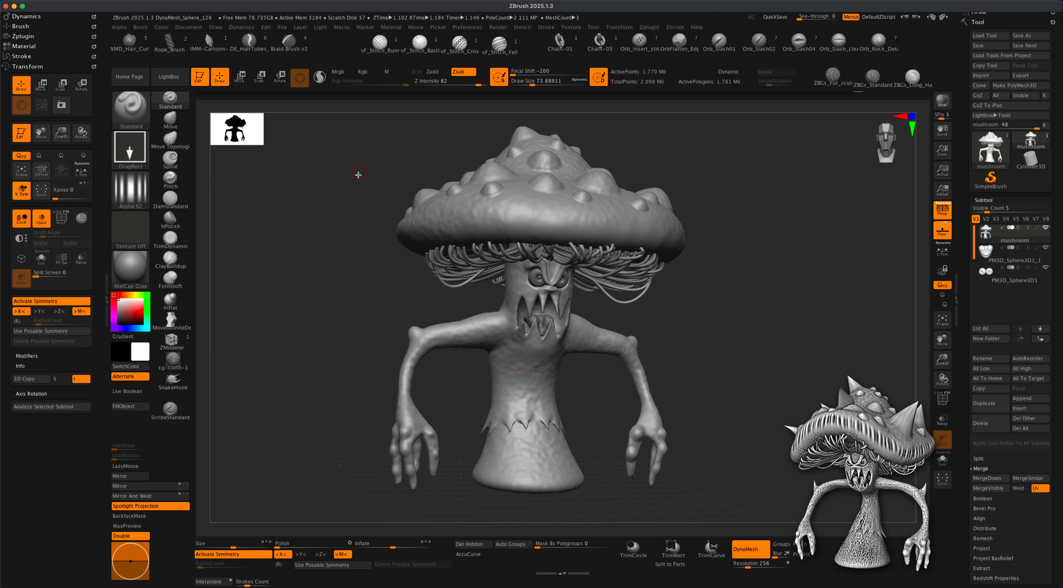
key("s")
left_click_drag(345, 206, 359, 206)
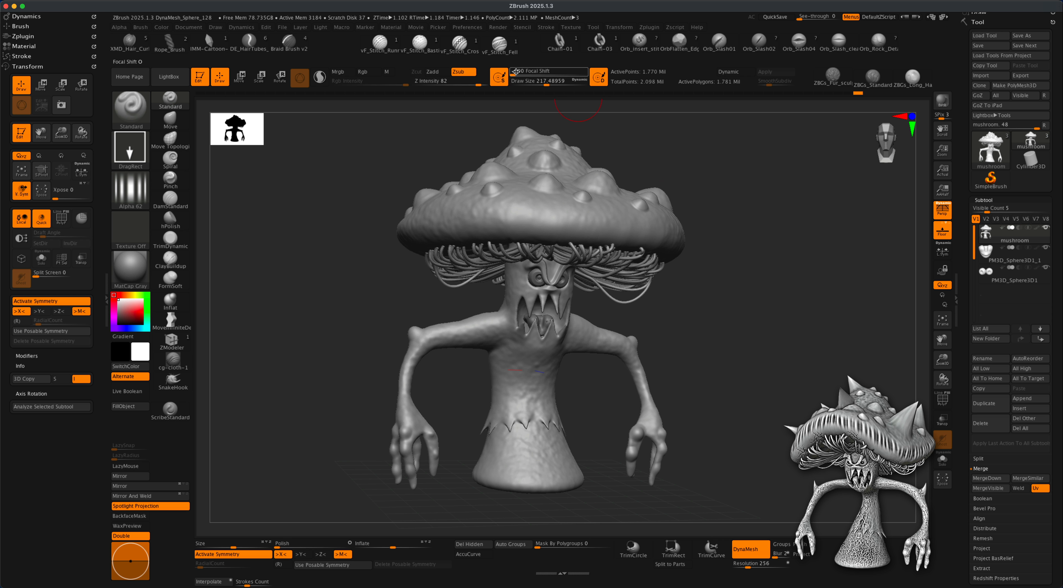
left_click_drag(517, 72, 552, 75)
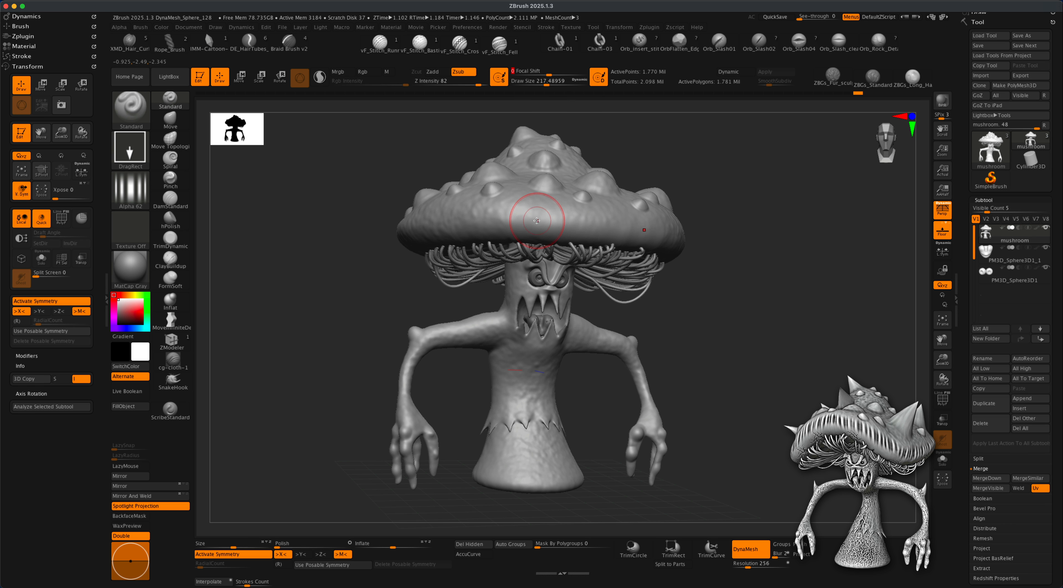
Try a groove stamp on the front of the cap's rim, undo it and reduce the Z Intensity to 40
left_click_drag(537, 223, 536, 241)
key("ctrl+z")
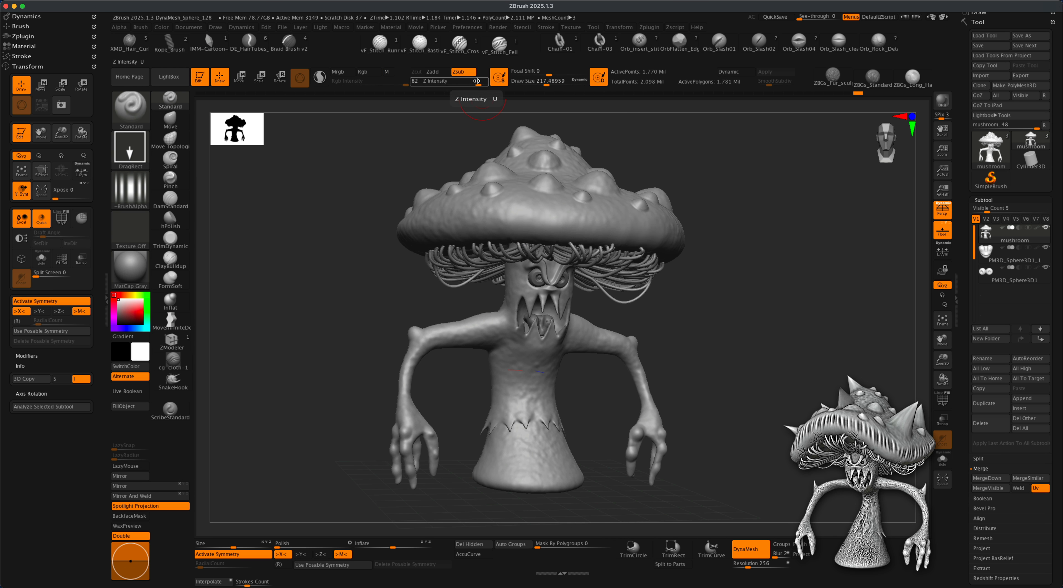
left_click_drag(478, 84, 465, 83)
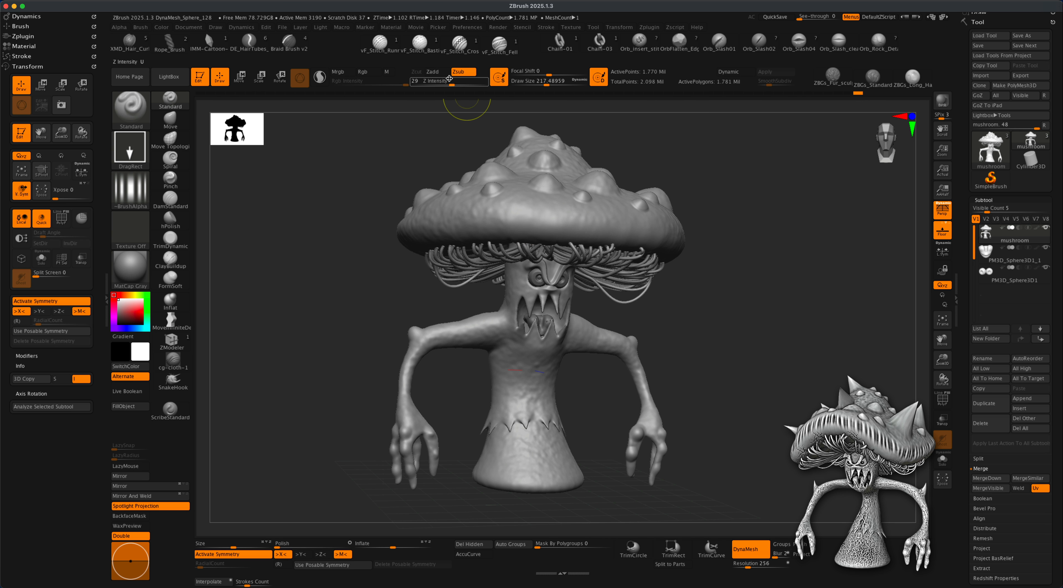
left_click_drag(452, 83, 458, 84)
Stamp vertical grooves along the front and side of the mushroom cap's rim with Alpha 62
left_click_drag(538, 221, 587, 239)
left_click_drag(776, 288, 676, 256)
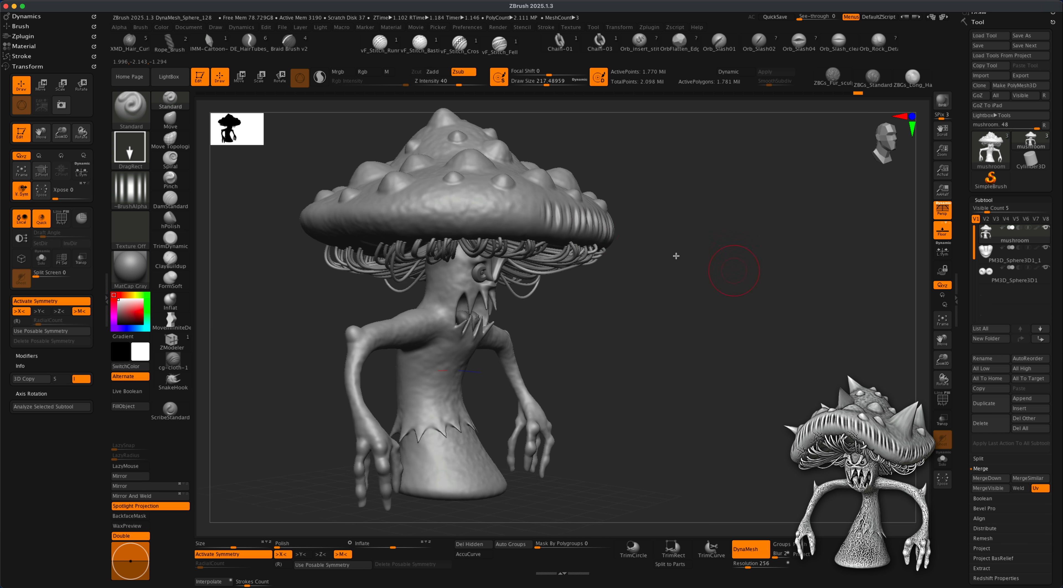
mouse_move(528, 213)
left_mouse_down()
mouse_move(517, 230)
mouse_move(441, 220)
mouse_move(437, 231)
left_mouse_up()
left_click_drag(704, 288, 788, 302, "alt")
left_click_drag(454, 214, 392, 240)
left_click_drag(644, 284, 727, 297)
left_click_drag(443, 249, 437, 272)
left_click_drag(395, 249, 393, 275)
Continue stamping vertical grooves around the remaining rim towards the back of the cap
left_click_drag(644, 289, 681, 292)
left_click_drag(459, 251, 432, 278)
left_click_drag(652, 298, 693, 300)
left_click_drag(448, 266, 446, 289)
left_click_drag(417, 268, 416, 292)
left_click_drag(669, 361, 628, 357)
left_click_drag(660, 359, 680, 321, "alt")
mouse_move(680, 321)
left_mouse_down()
mouse_move(663, 309)
mouse_move(677, 333)
mouse_move(670, 318)
mouse_move(707, 327)
left_mouse_up()
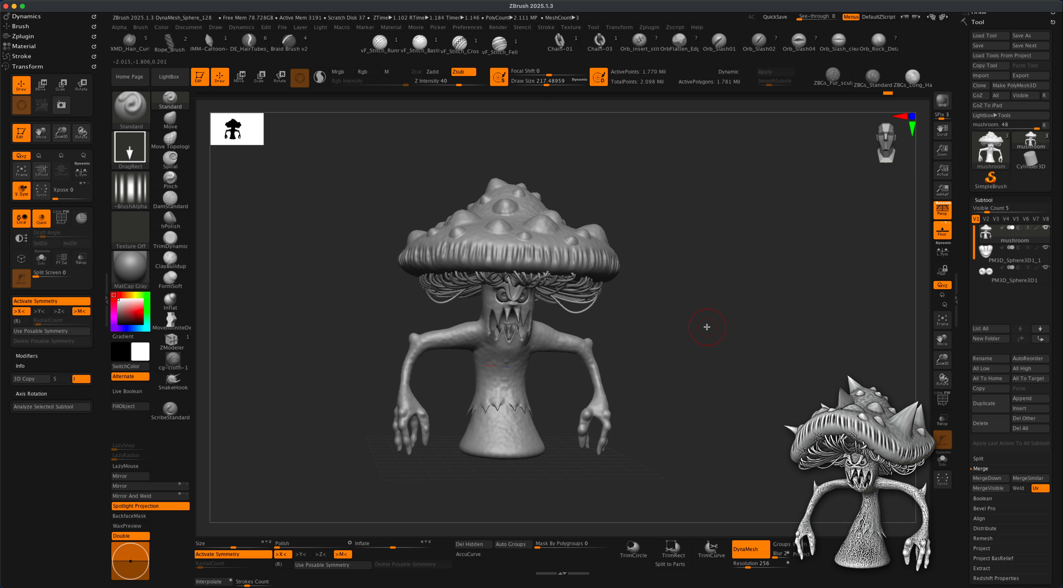
left_click_drag(710, 329, 701, 339)
left_click_drag(322, 237, 319, 229, "alt")
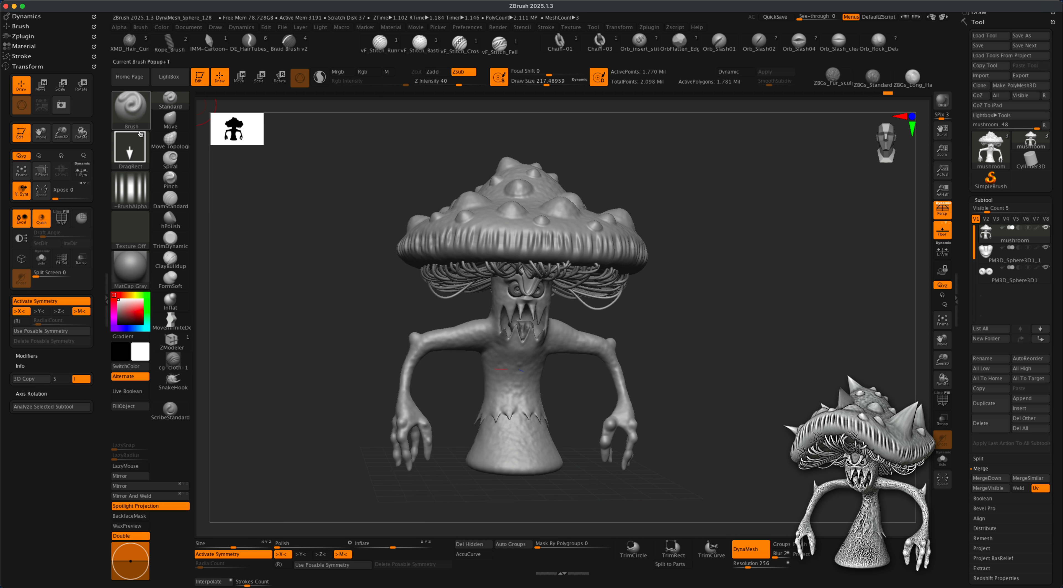
Switch the Standard brush to the Spray stroke with Alpha 22, Zadd mode and a Draw Size of about 422
left_click(131, 148)
left_click(340, 157)
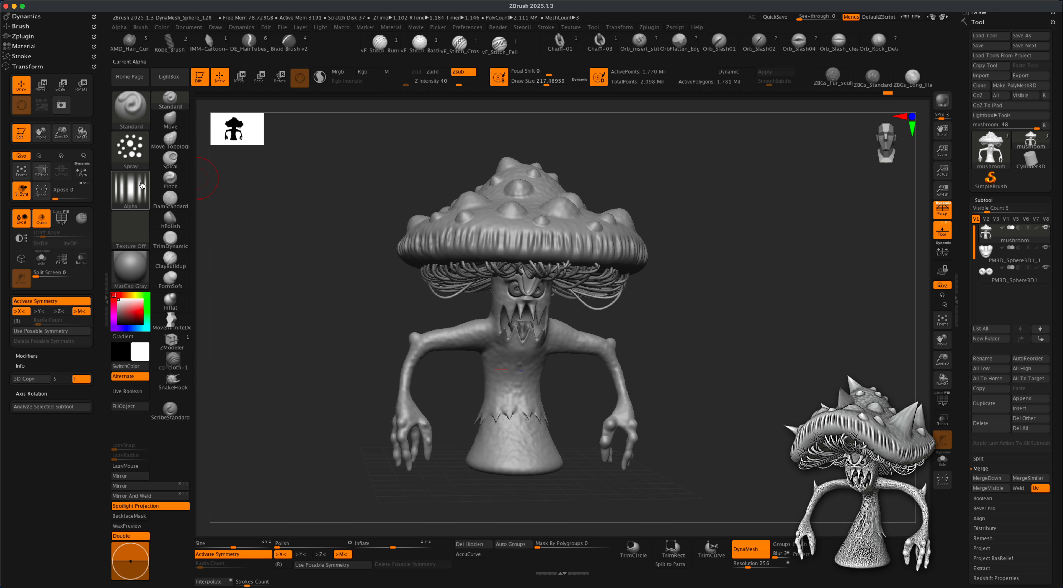
left_click(142, 185)
mouse_move(333, 268)
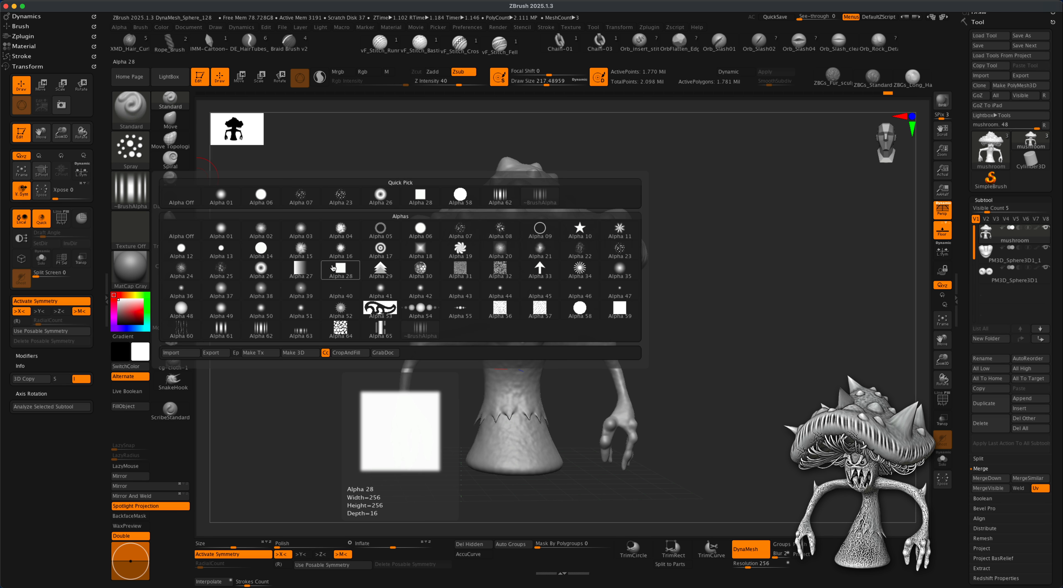
left_click(580, 248)
key("s")
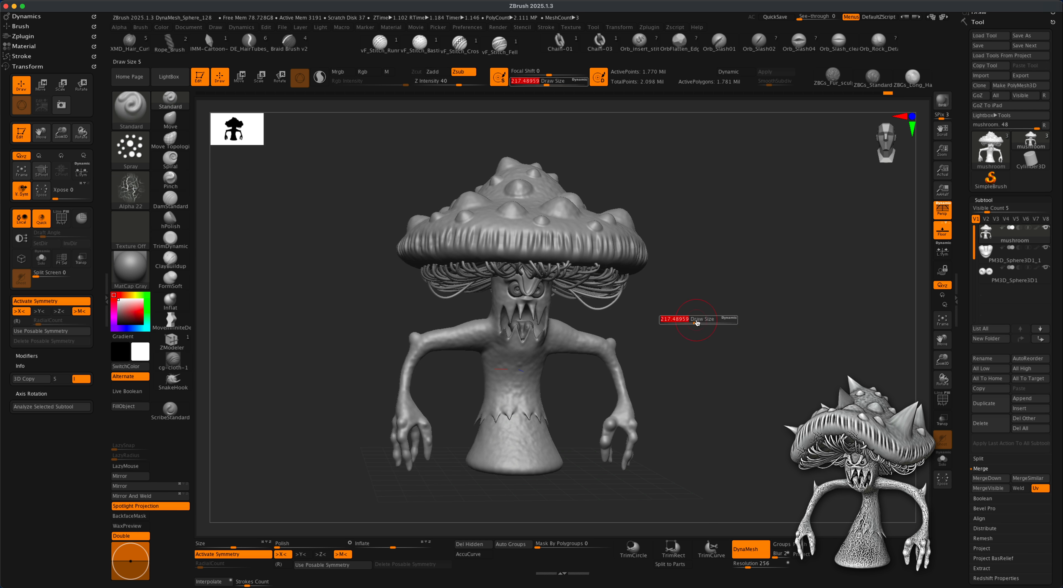
left_click_drag(696, 322, 709, 322)
mouse_move(739, 373)
left_mouse_down("alt")
mouse_move(732, 357)
mouse_move(705, 355)
left_mouse_up("alt")
left_click(437, 72)
Try spraying texture on the trunk, undo it and reduce the Z Intensity to 9
mouse_move(726, 249)
left_mouse_down("alt")
mouse_move(727, 266)
mouse_move(724, 252)
left_mouse_up("alt")
left_click_drag(487, 392, 492, 353)
key("ctrl+z")
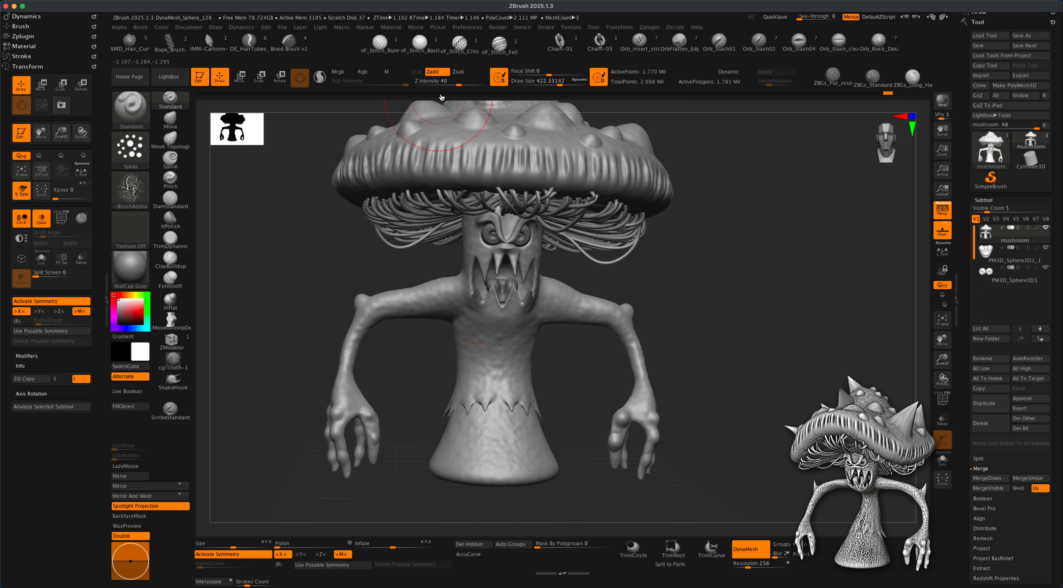
left_click(436, 81)
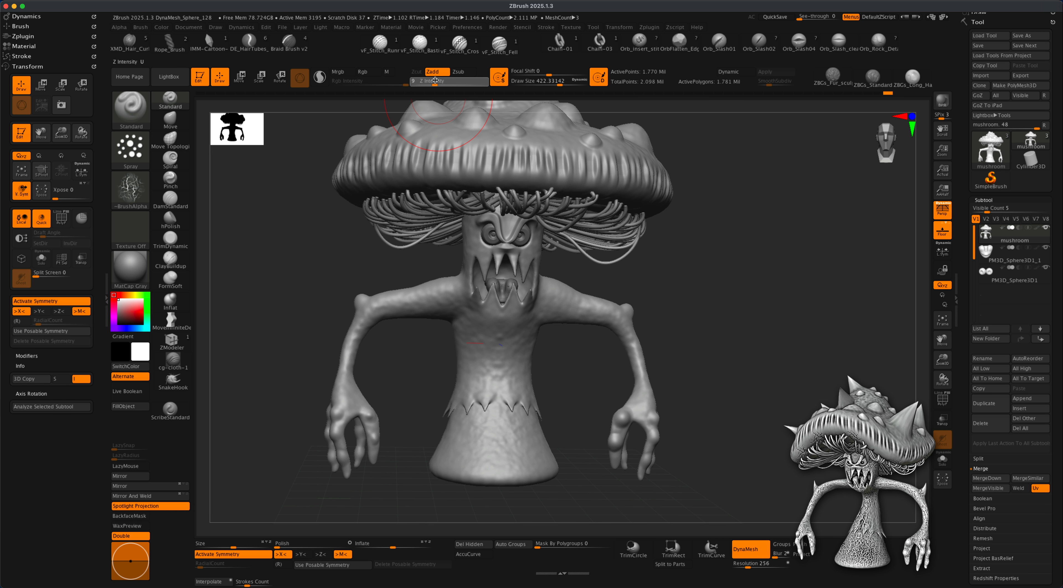
Spray a rough bark texture over the front of the trunk, the arms, the hands and the face
mouse_move(504, 358)
left_mouse_down()
mouse_move(519, 412)
mouse_move(517, 367)
mouse_move(577, 307)
left_mouse_up()
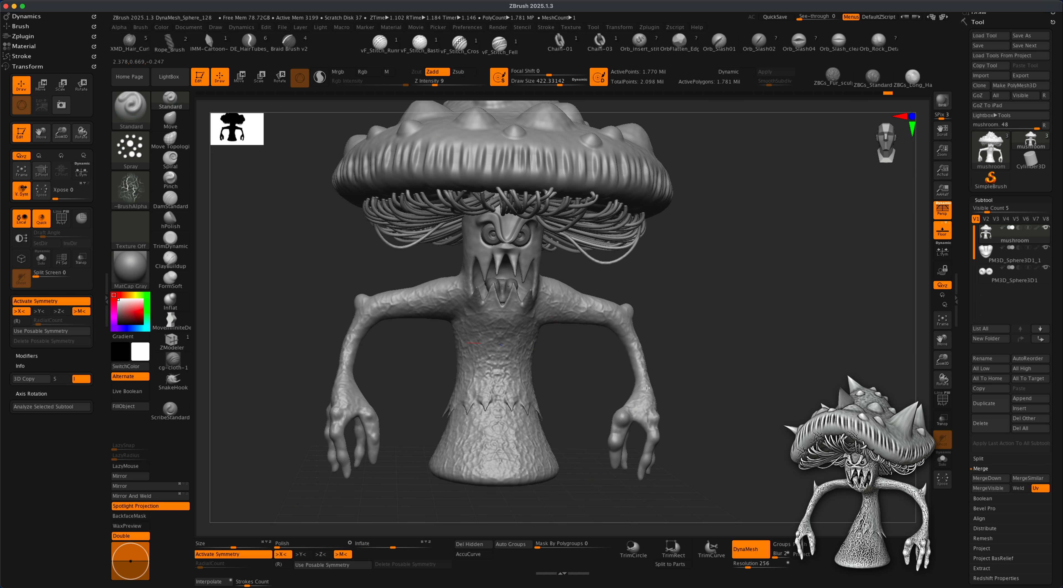
left_click_drag(659, 390, 664, 415)
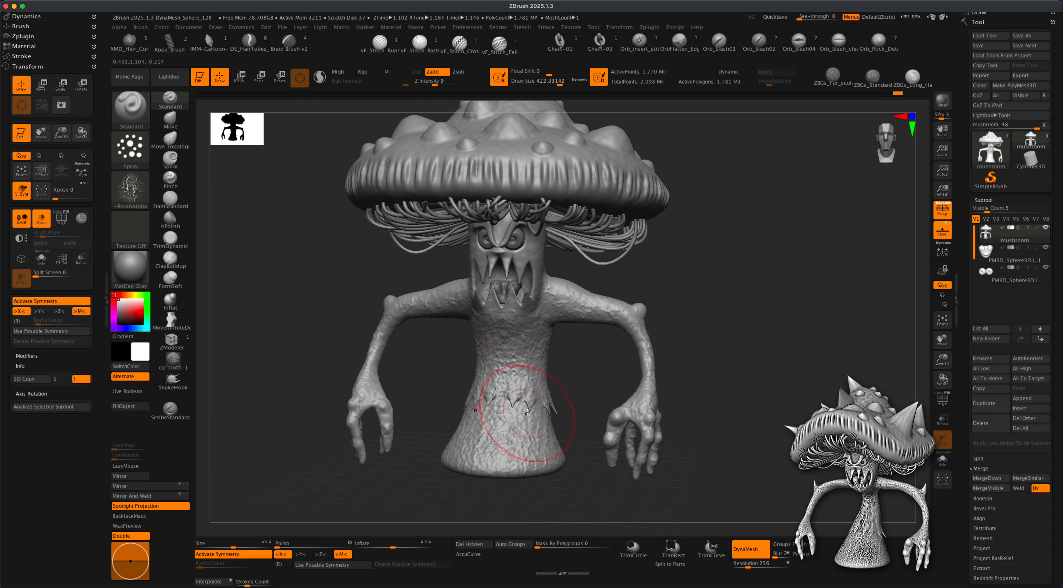
left_click_drag(599, 276, 551, 269)
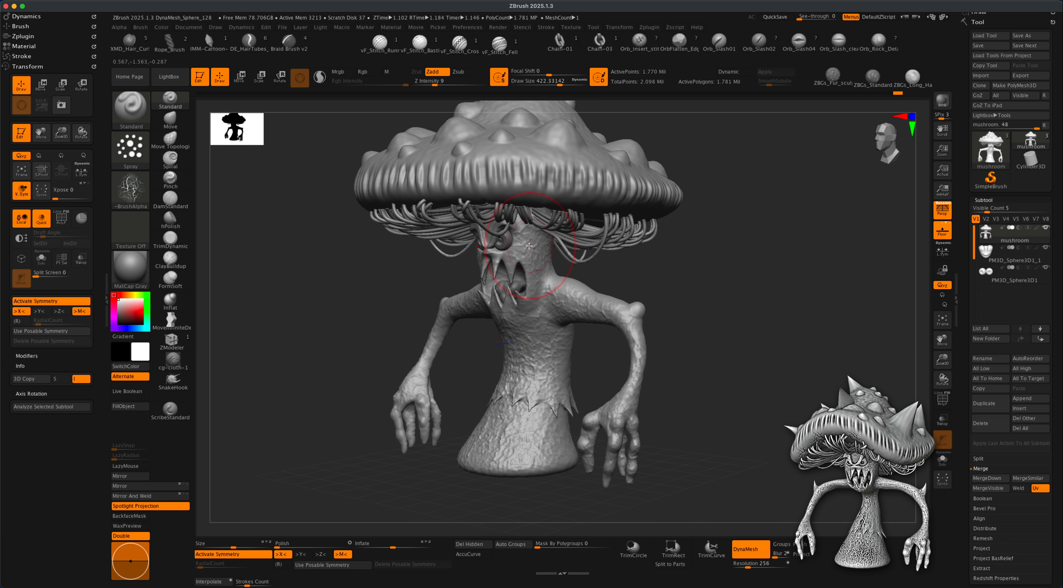
left_click_drag(701, 268, 753, 276)
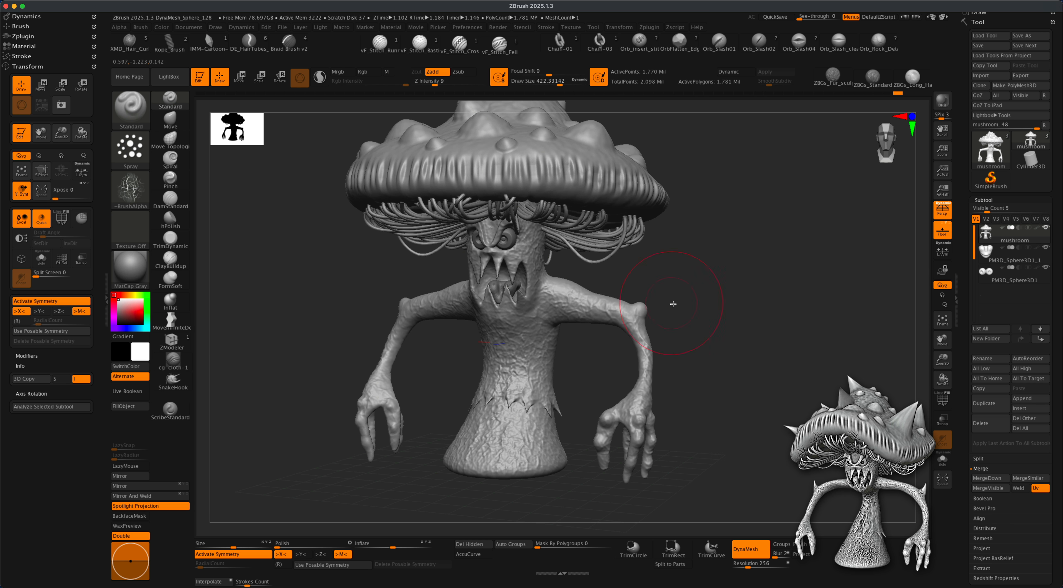
Cover the back of the trunk and arms with the same sprayed bark texture
left_click_drag(674, 304, 537, 289)
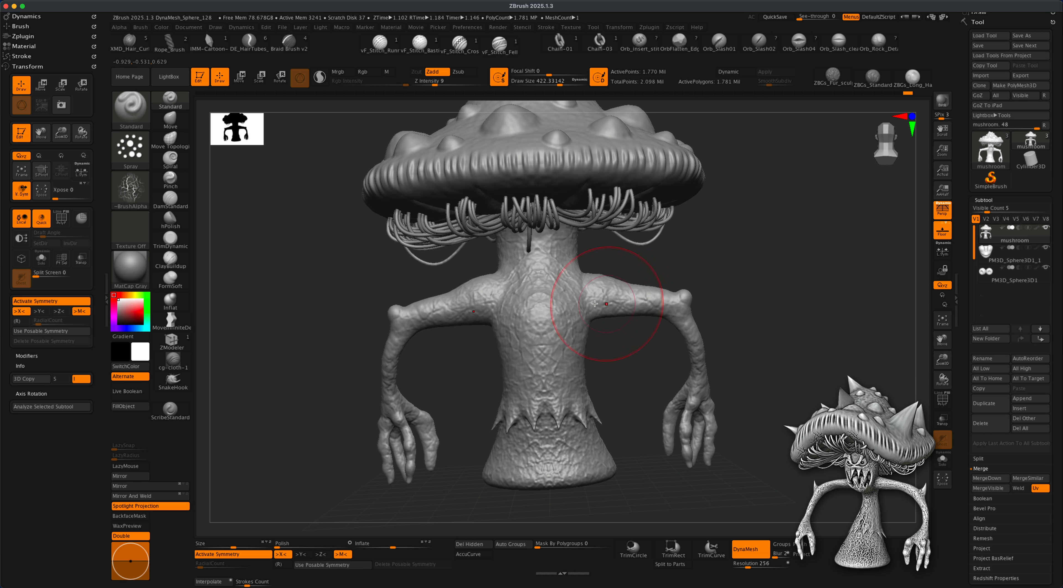
mouse_move(735, 269)
left_mouse_down()
mouse_move(743, 268)
mouse_move(434, 333)
left_mouse_up()
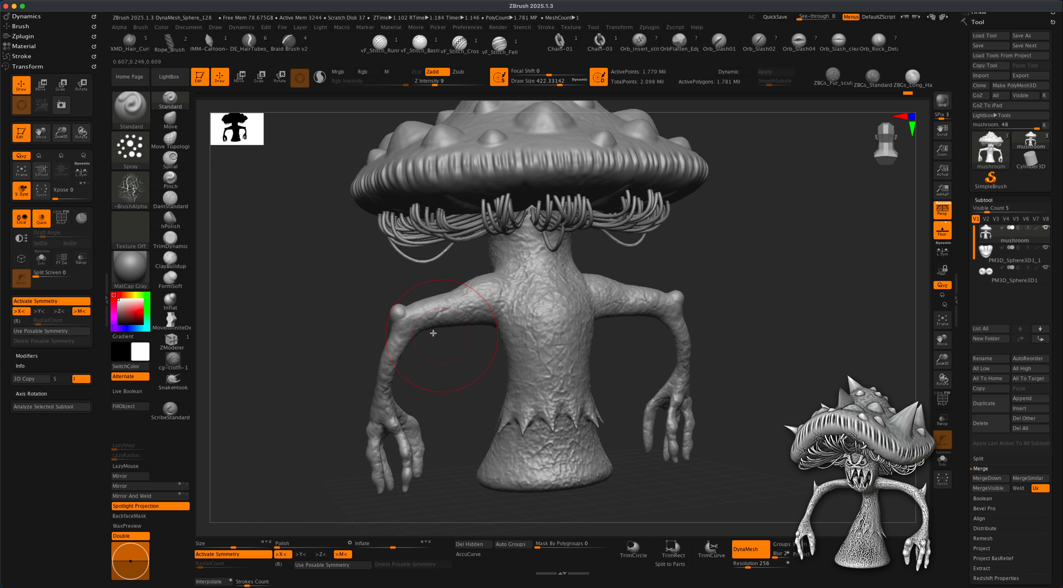
left_click_drag(549, 429, 834, 450)
left_click_drag(589, 413, 676, 406, "alt")
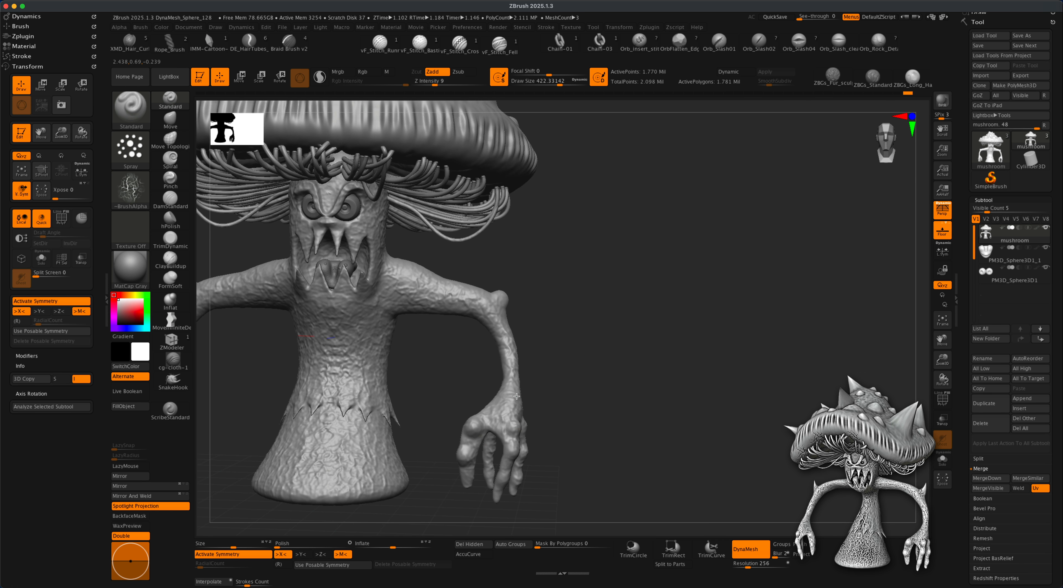
mouse_move(610, 416)
left_mouse_down("alt")
mouse_move(614, 380)
mouse_move(726, 406)
mouse_move(701, 379)
mouse_move(718, 394)
mouse_move(710, 402)
mouse_move(729, 382)
mouse_move(780, 394)
mouse_move(732, 402)
mouse_move(728, 371)
mouse_move(736, 399)
mouse_move(768, 403)
left_mouse_up("alt")
Narrow the upper trunk below the head using the Move brush, reducing its Draw Size to about 773
left_click(170, 121)
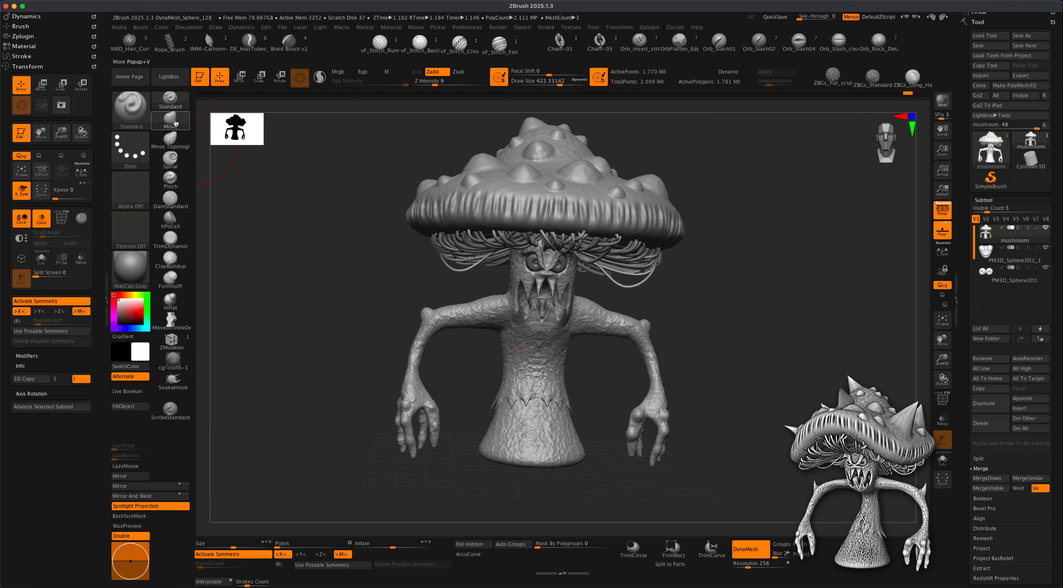
key("s")
left_click_drag(305, 276, 308, 277)
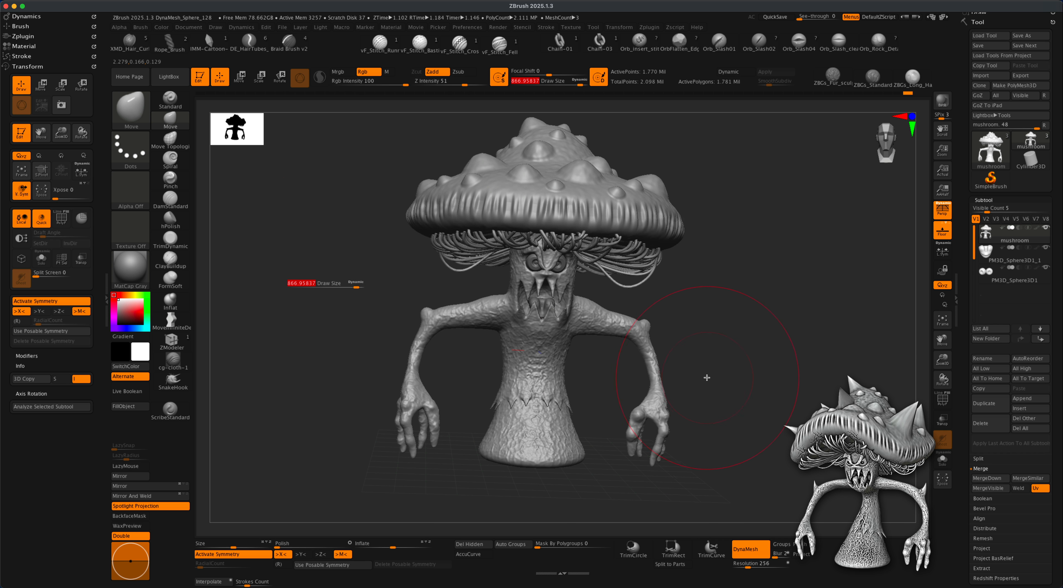
left_click_drag(707, 377, 702, 377)
key("s")
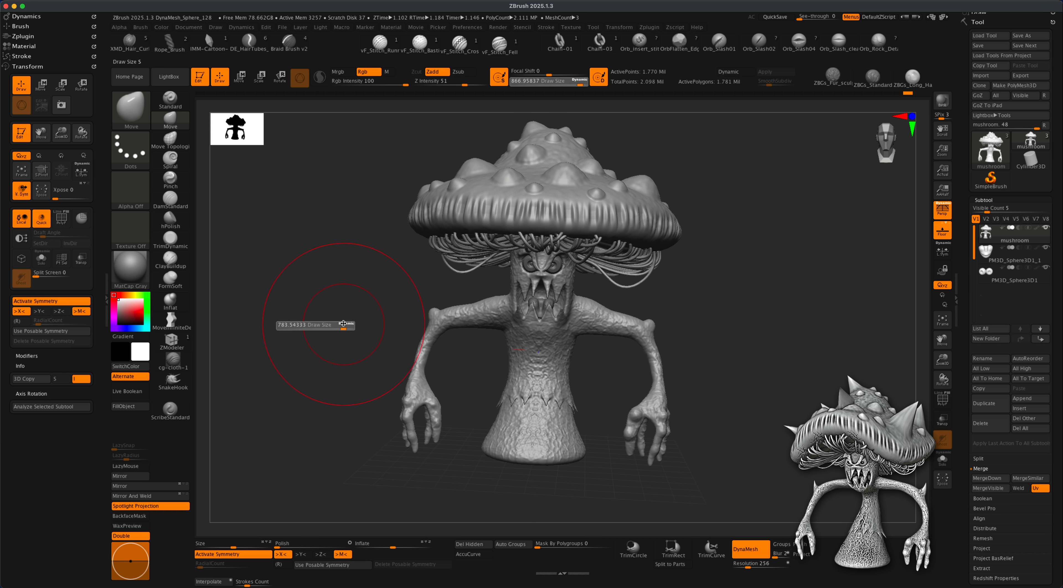
left_click_drag(344, 328, 341, 328)
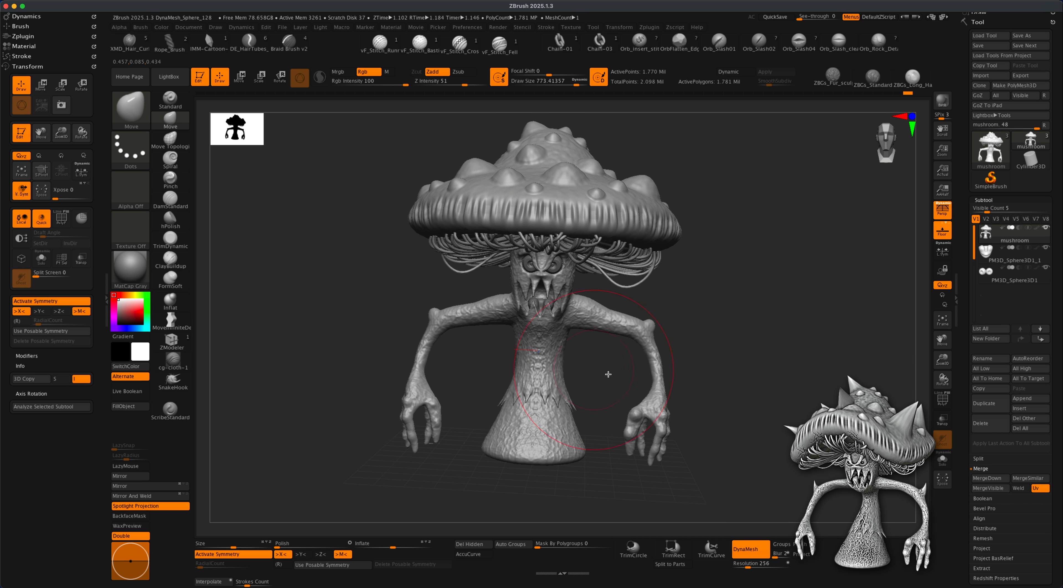
Slim the middle of the trunk and its ragged skirt further using the Move brush at a Draw Size of about 484
key("s")
left_click_drag(608, 374, 595, 373)
right_click_drag(561, 357, 556, 351)
right_click_drag(682, 351, 695, 460)
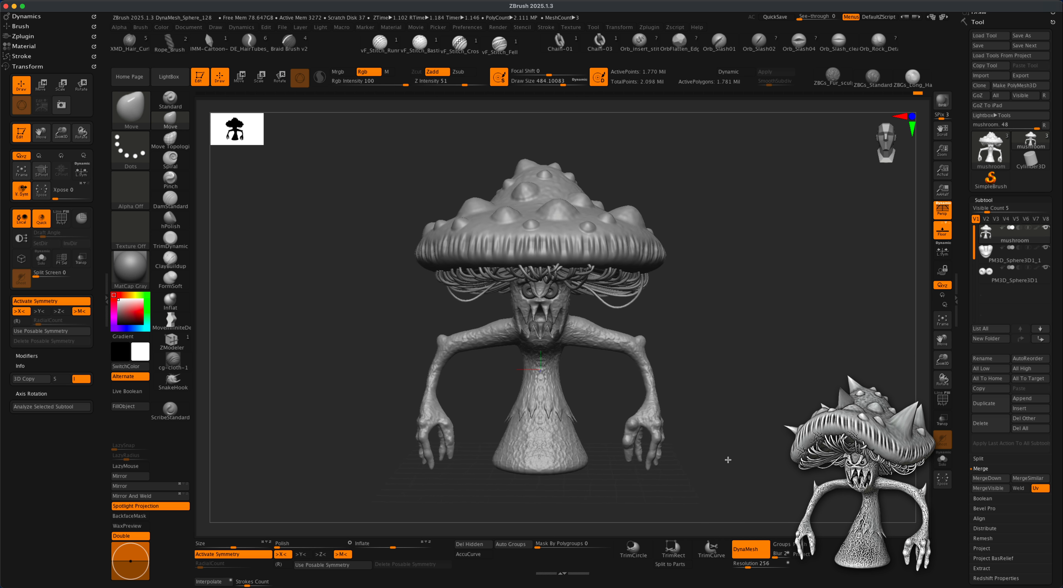
right_click_drag(755, 456, 581, 464)
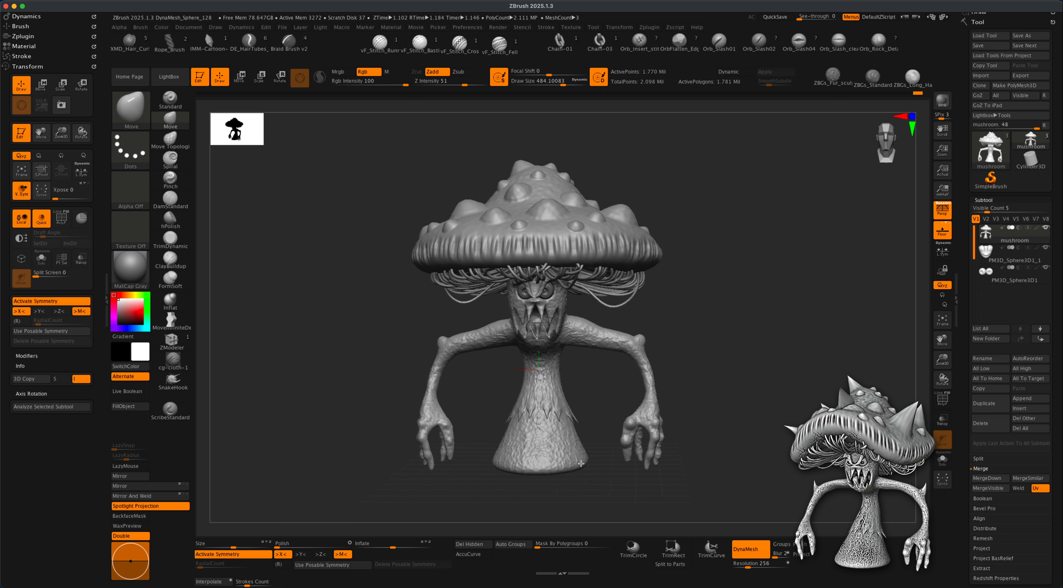